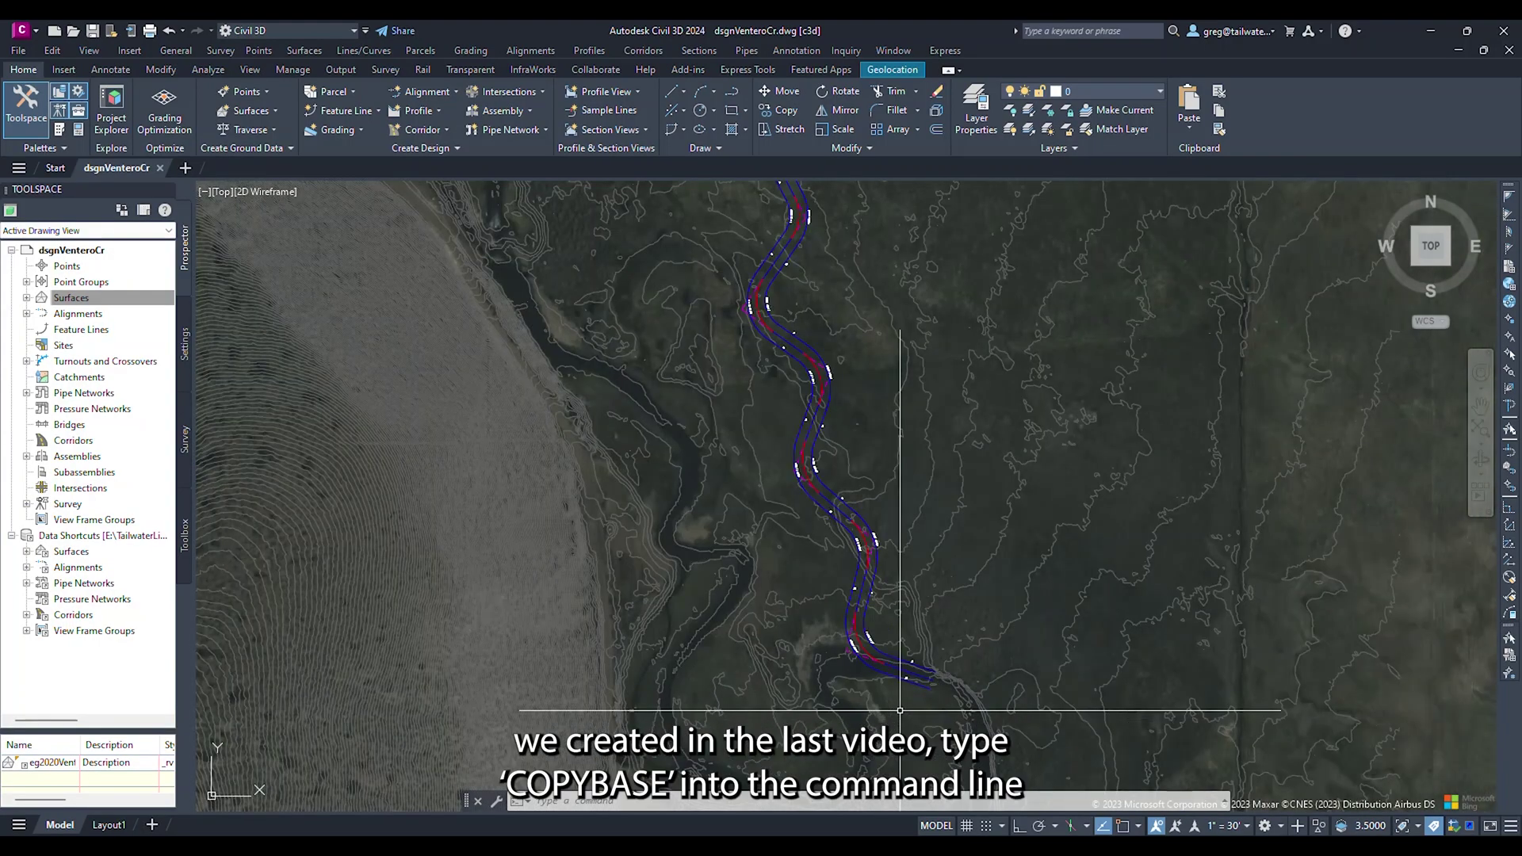
Step: Copy the Ventero Cr centerline alignment to the clipboard with COPYBASE, using base point 0,0
scroll(899, 710, "up", 5)
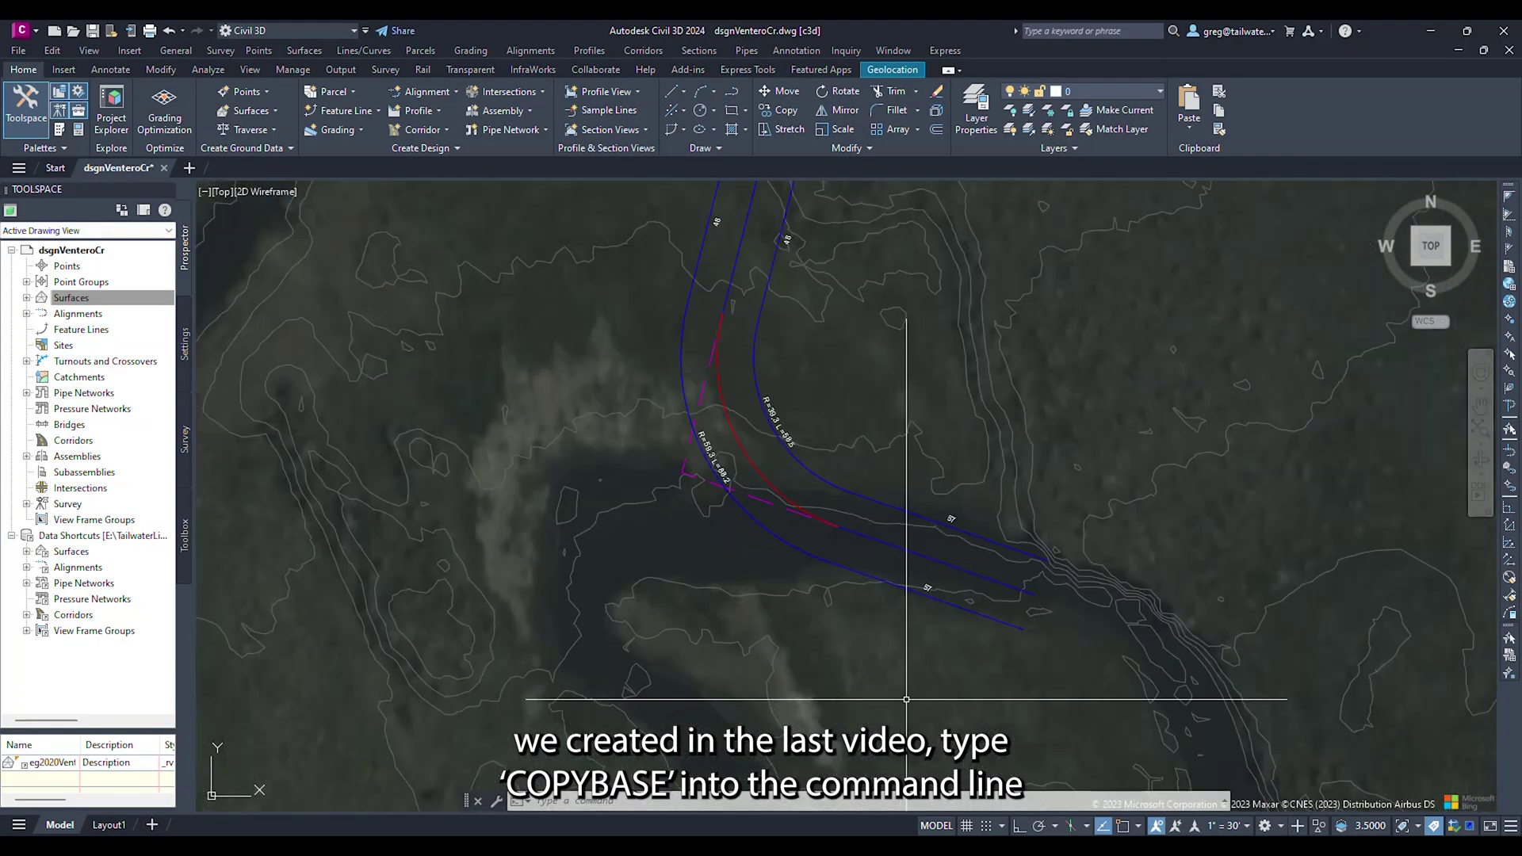
left_click(933, 556)
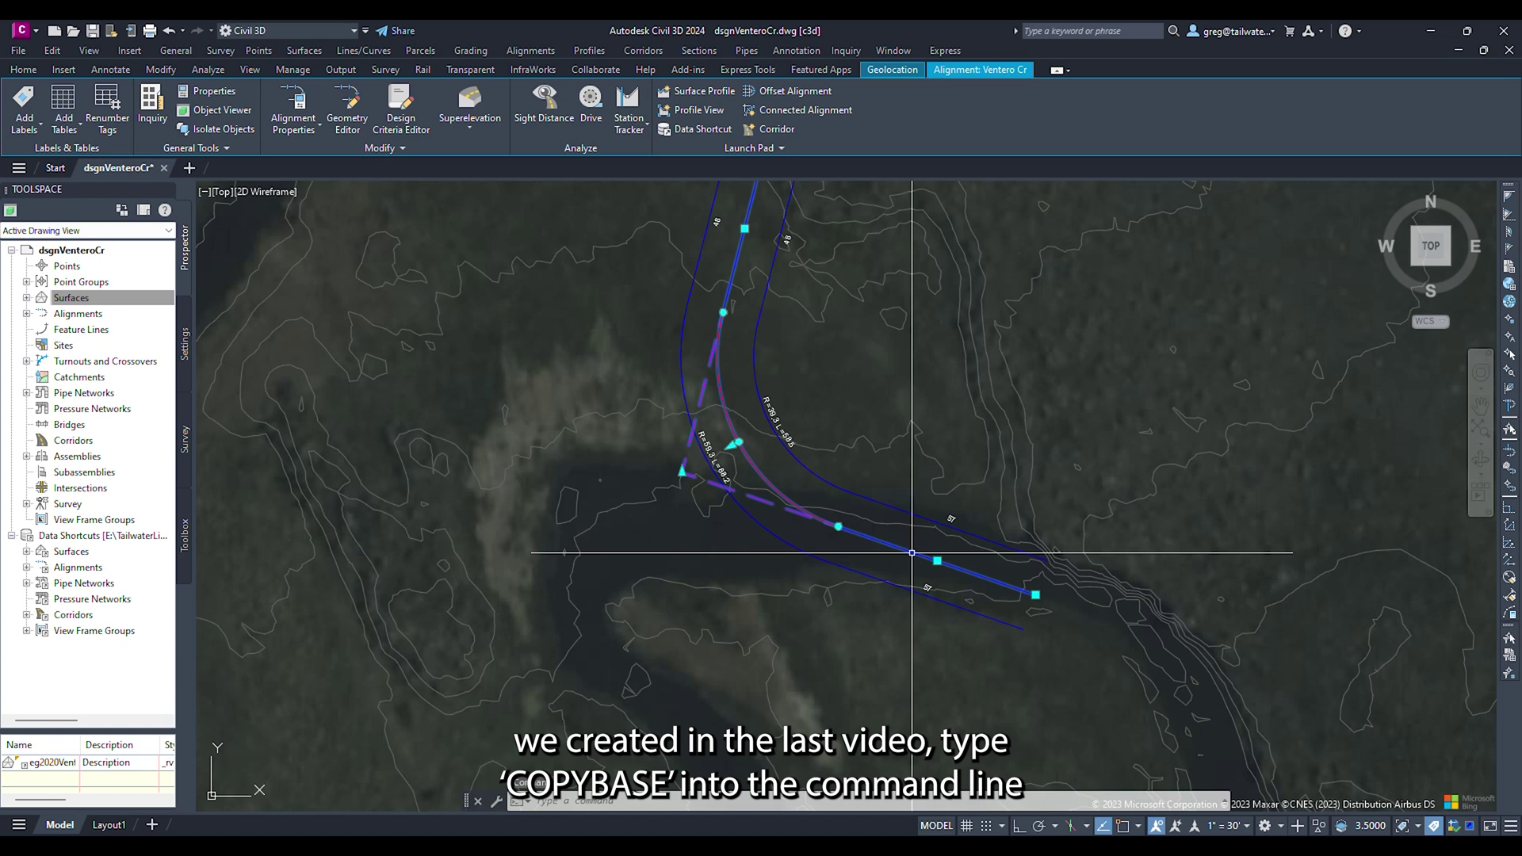
type("copybase")
key("Return")
type("0,")
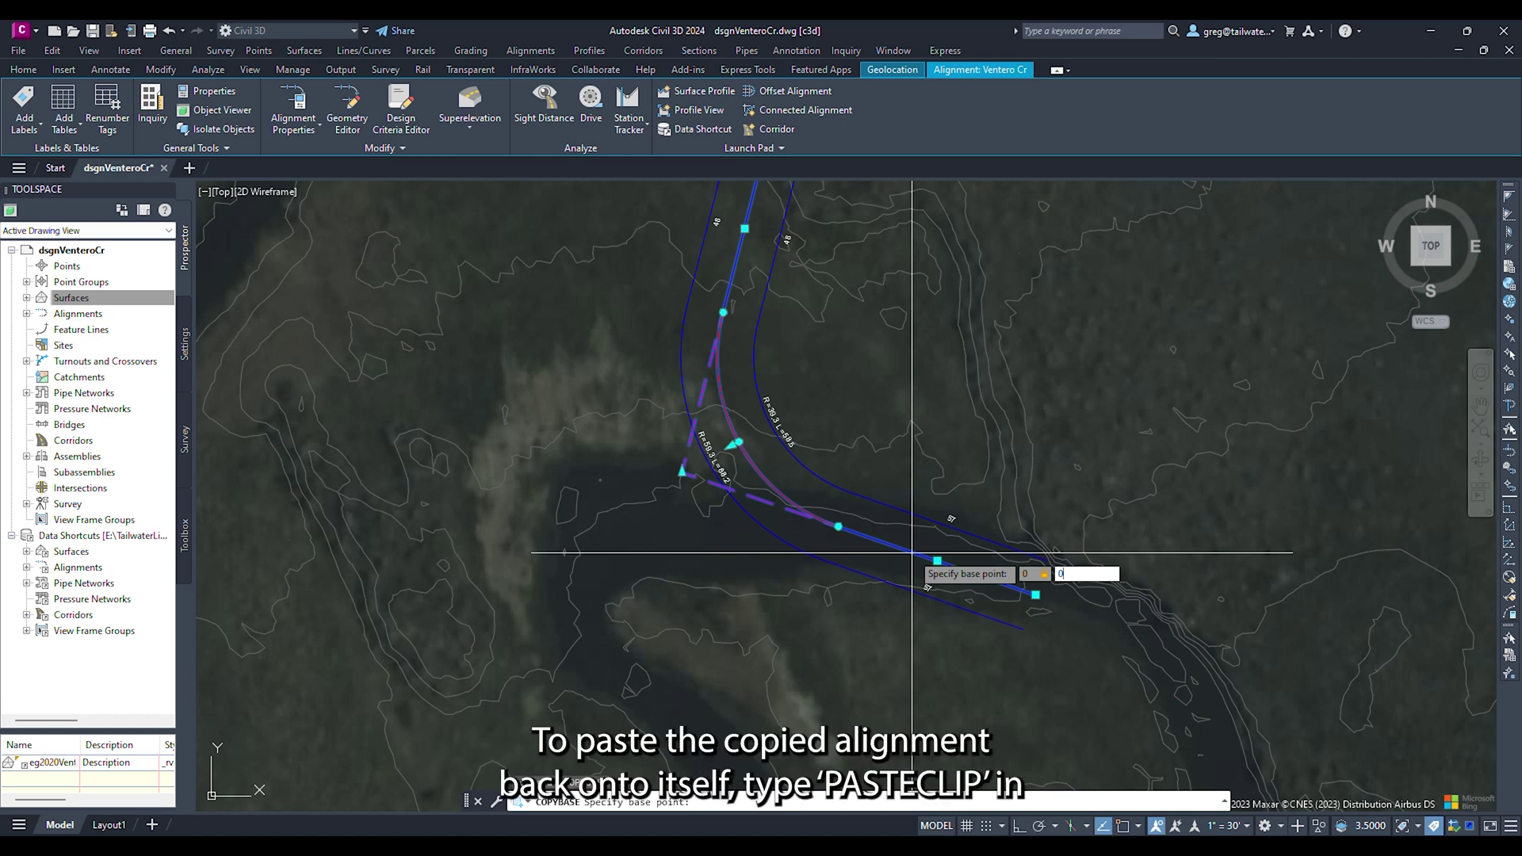
key("Return")
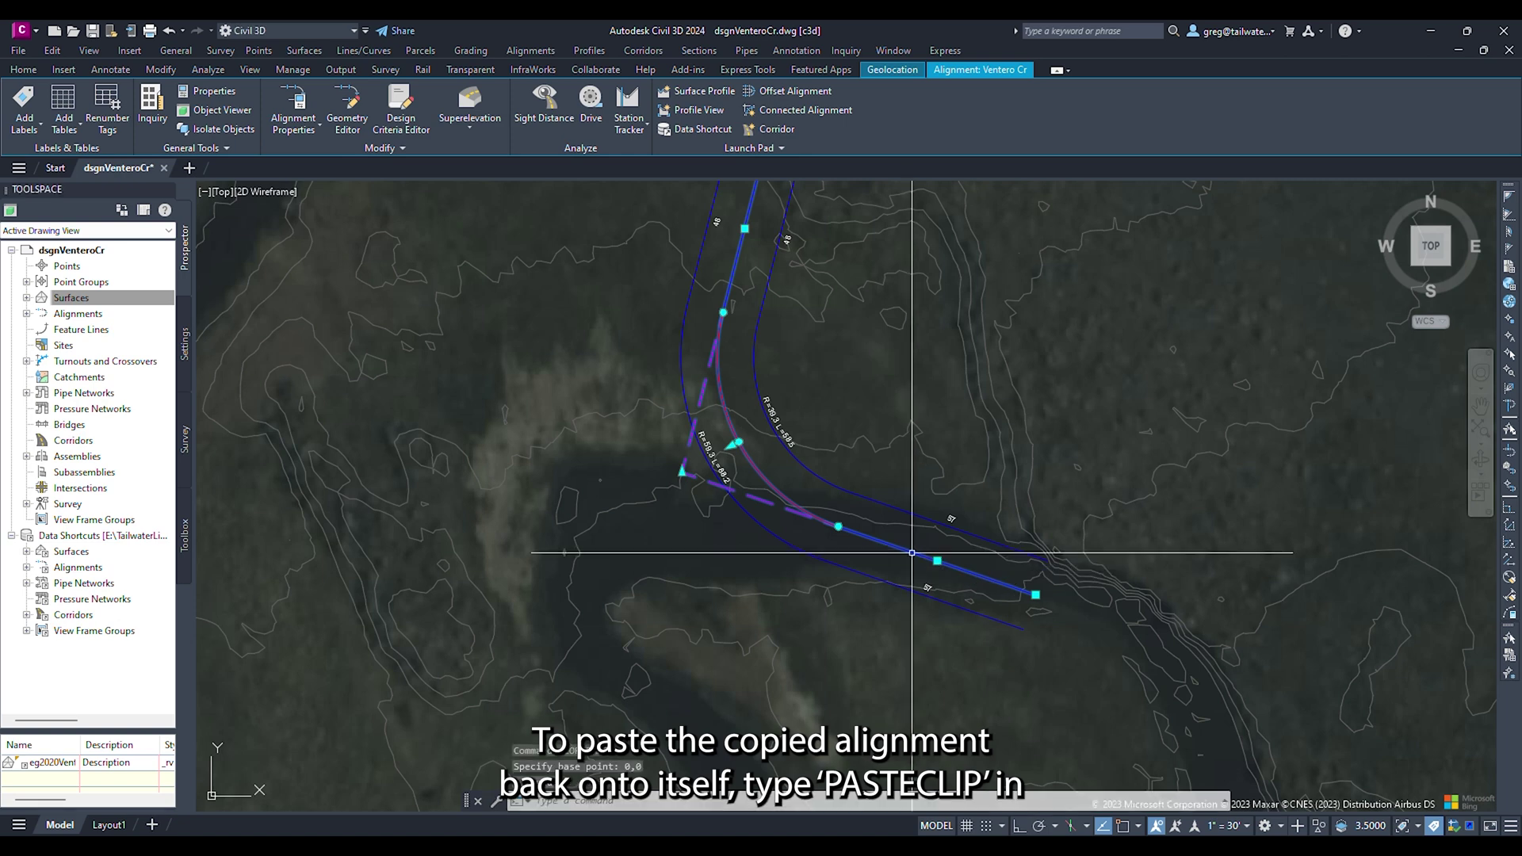
Step: Paste the copied alignment back onto itself with PASTECLIP at insertion point 0,0
type("pastec")
key("Return")
type("0")
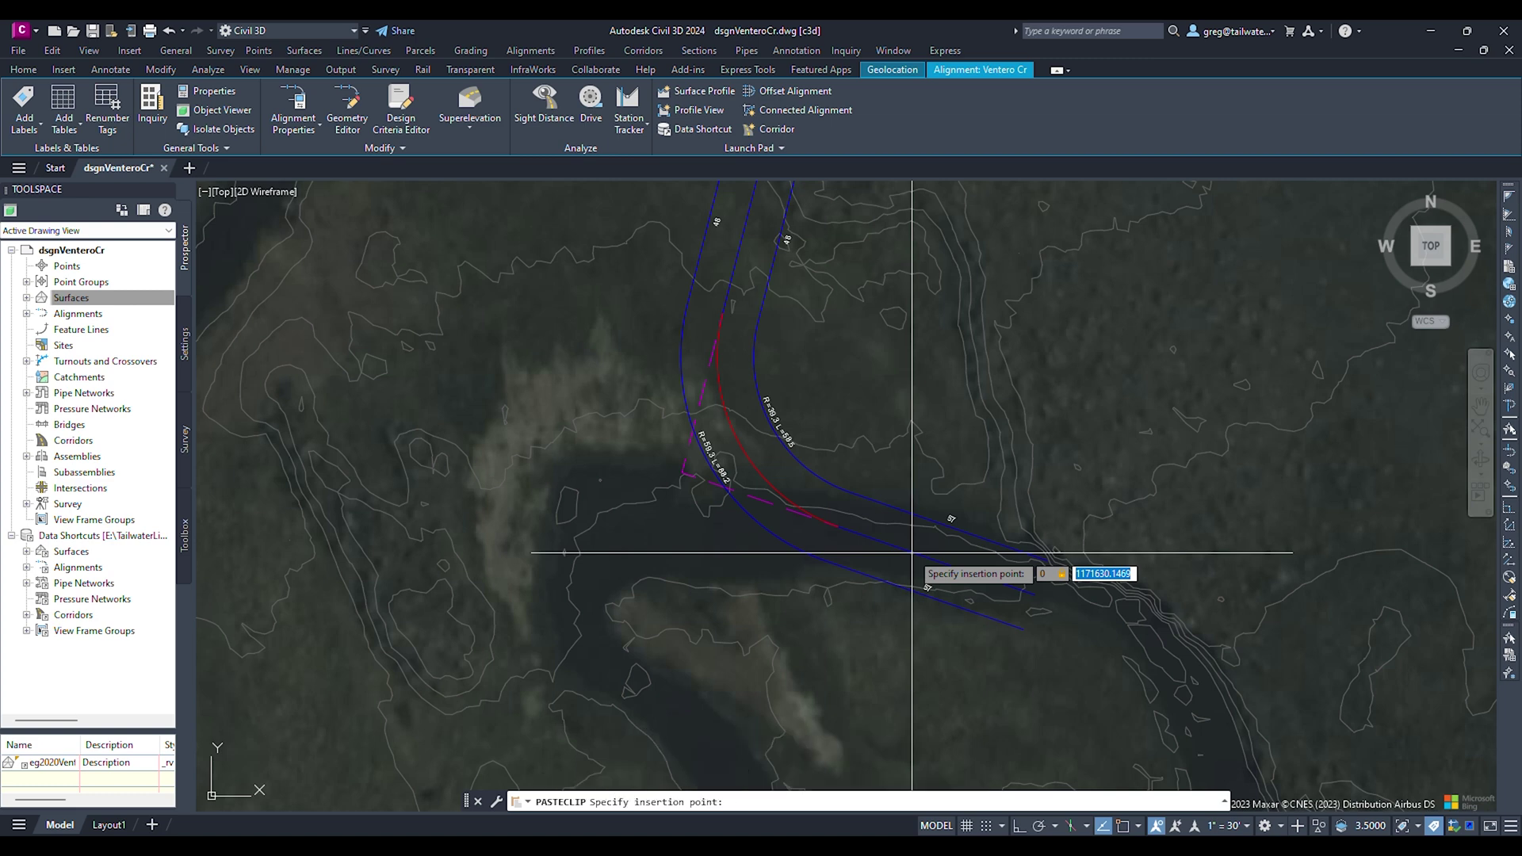
type(",0")
key("Return")
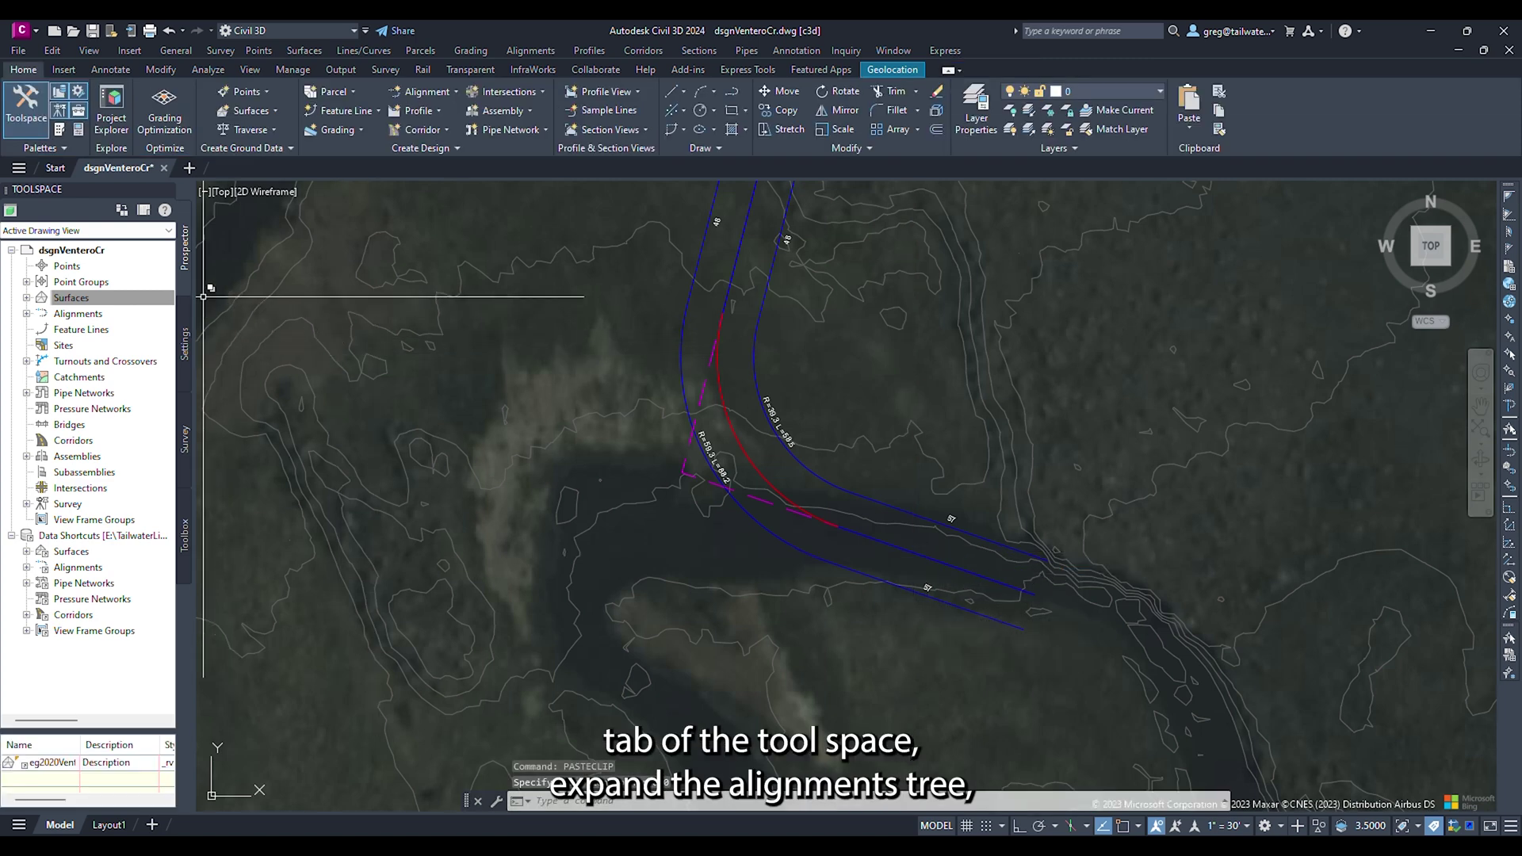
Step: Rename the pasted centerline alignment Ventero Cr (1) as "Bench - Ventero Cr" and set its object style to _rvr Centerline (design) 2
left_click(26, 313)
left_click(41, 329)
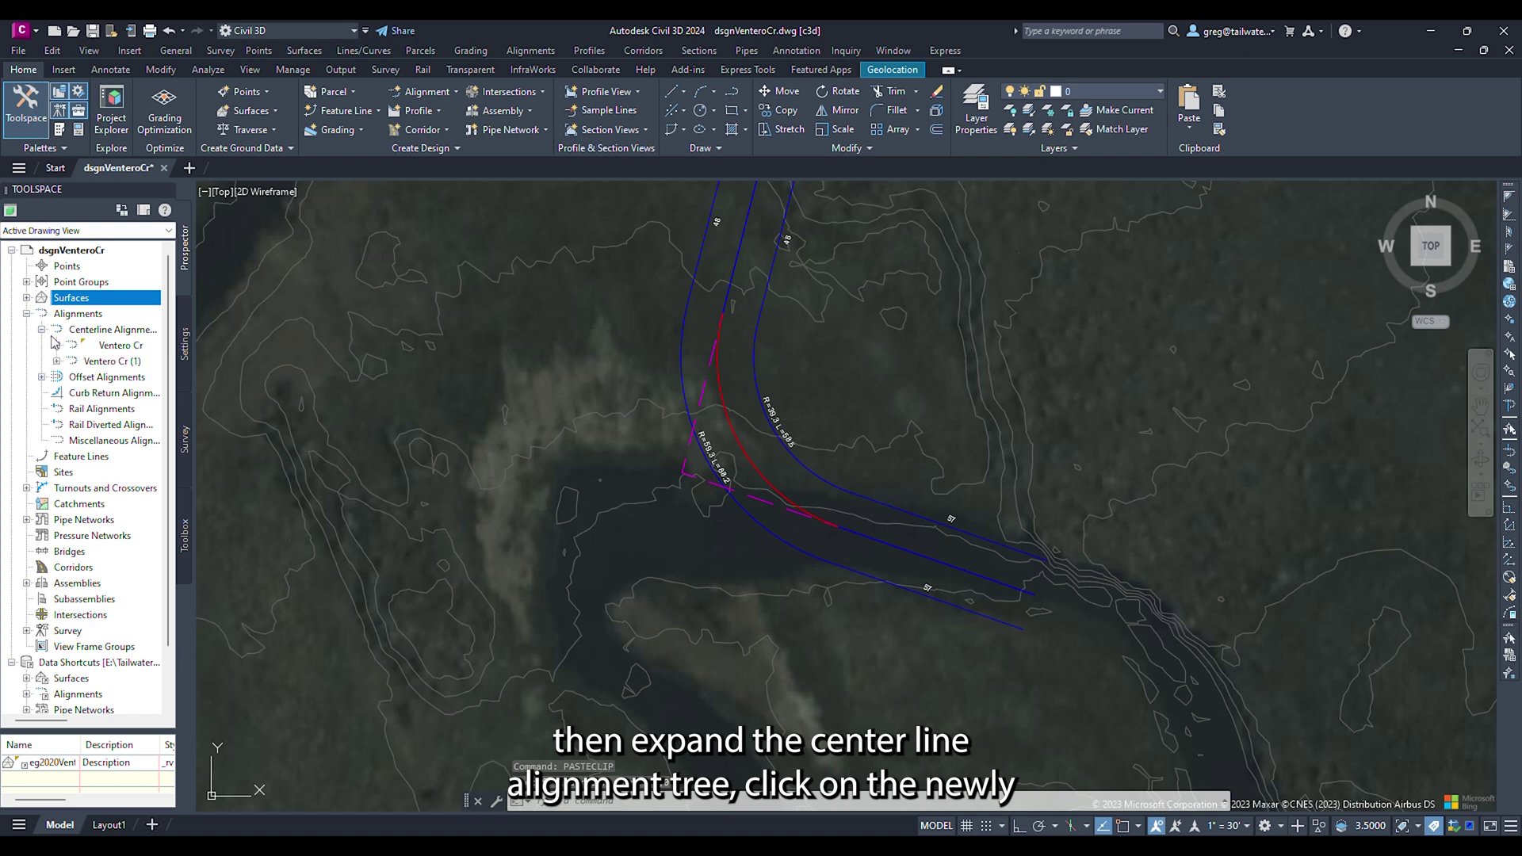
right_click(99, 362)
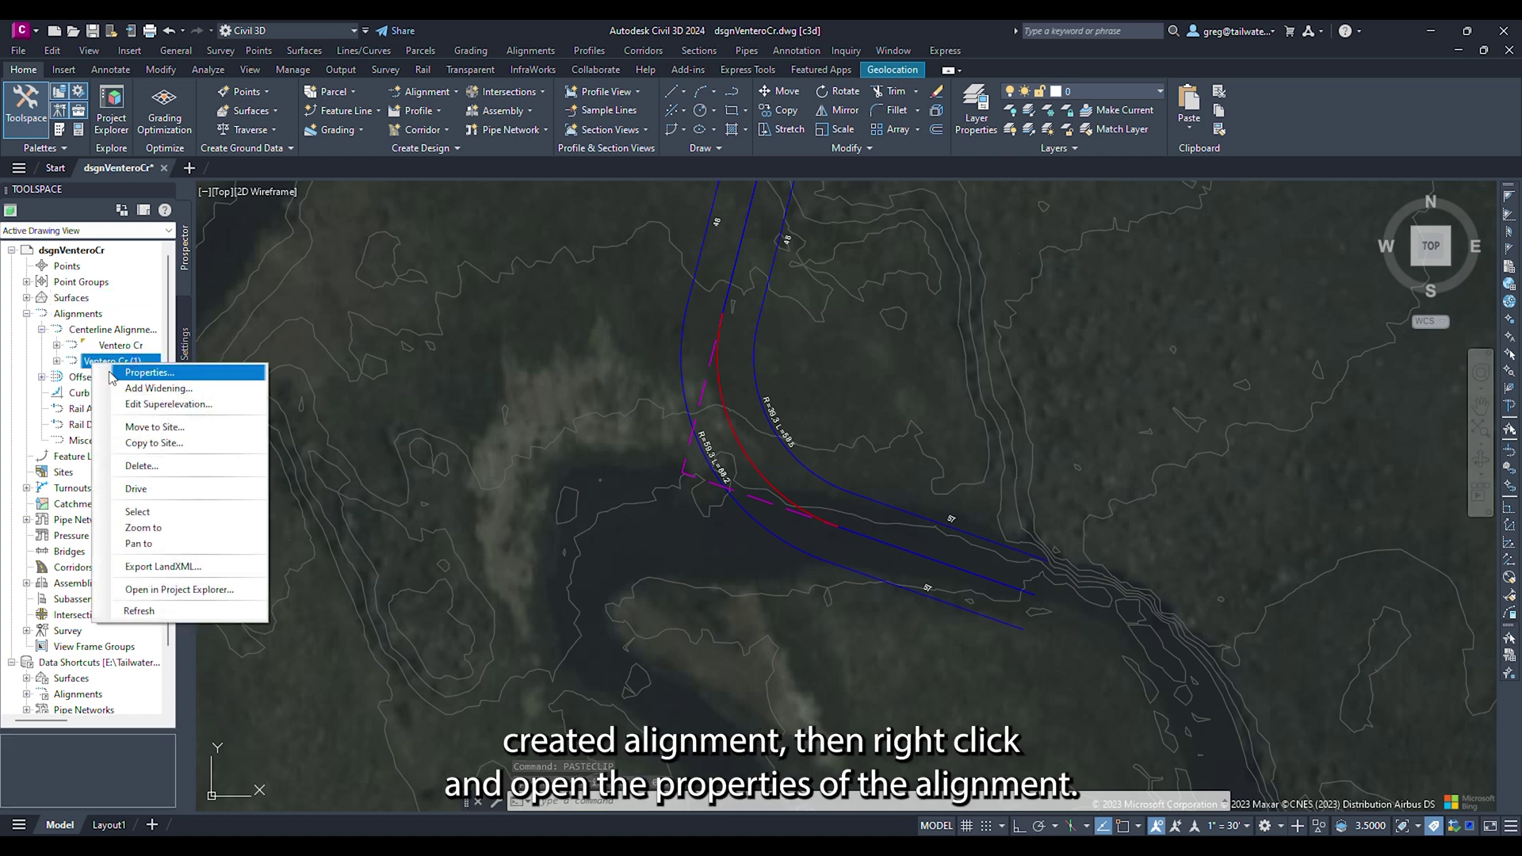
left_click(111, 372)
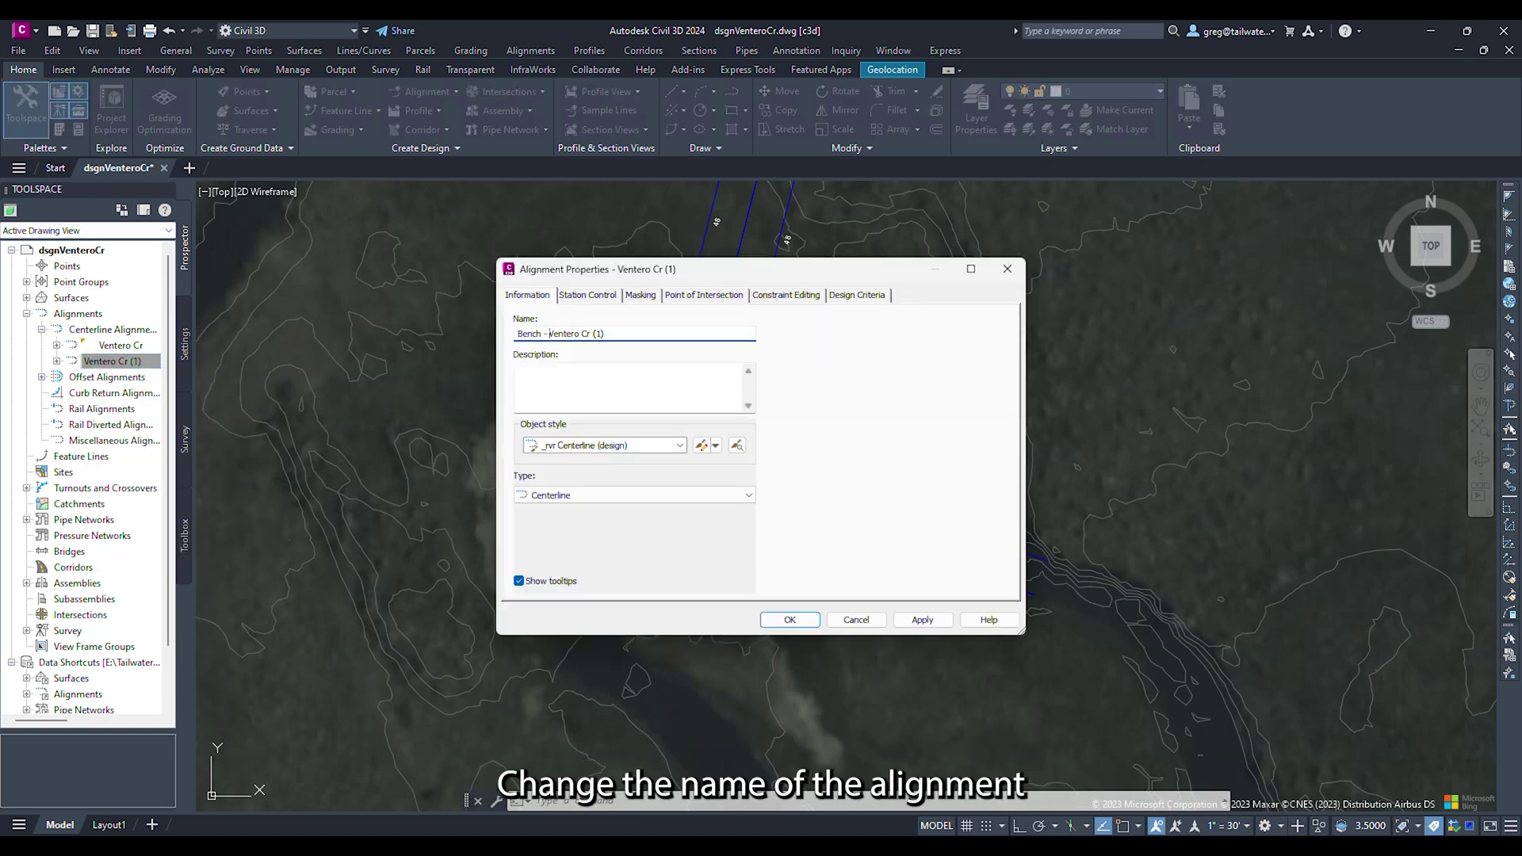
left_click(619, 446)
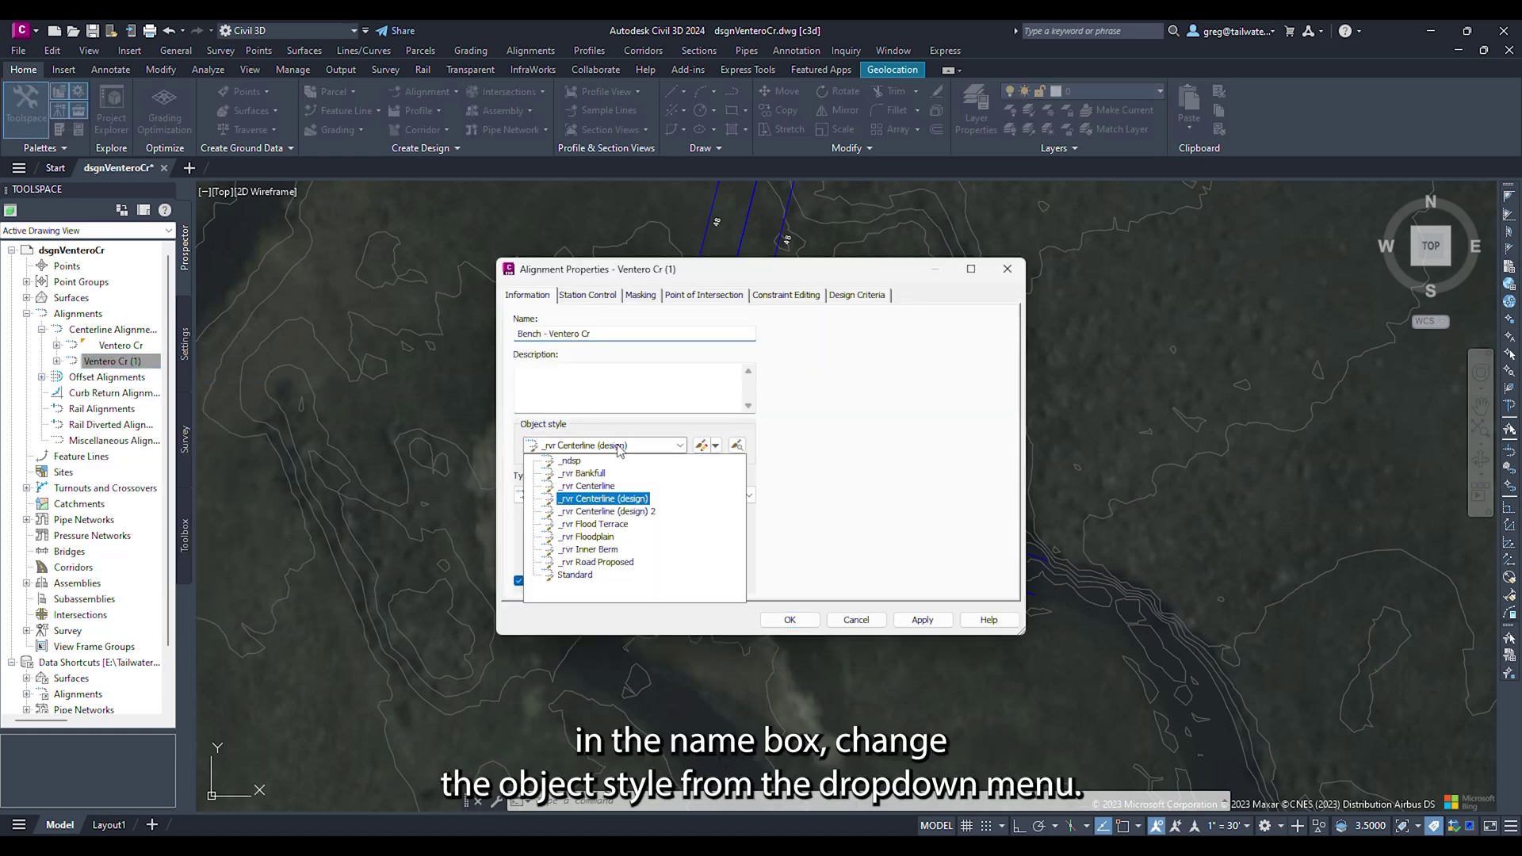
left_click(631, 514)
left_click(775, 624)
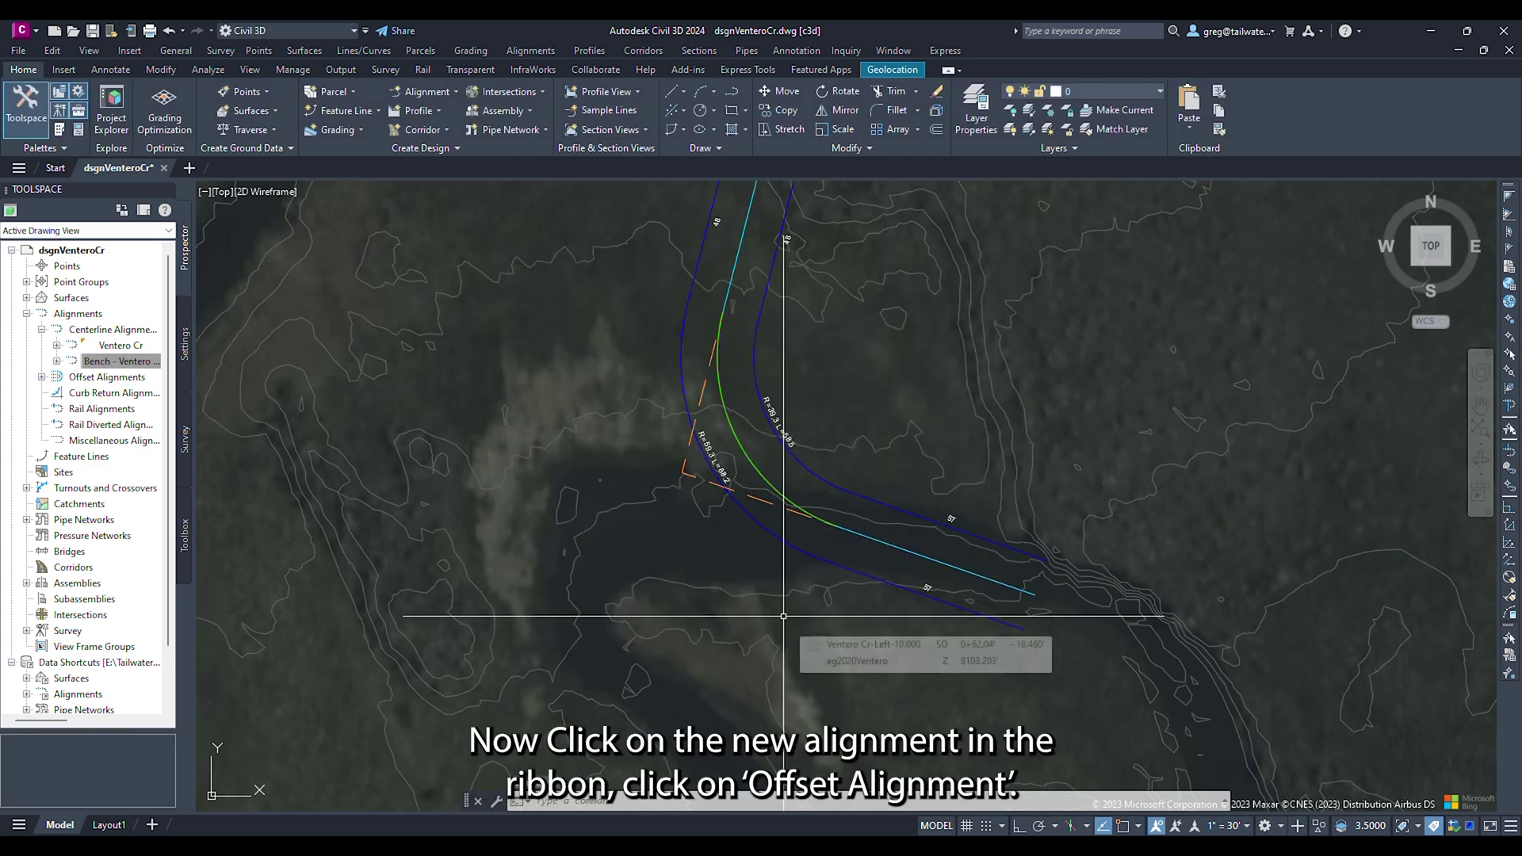
Step: Start offset alignments from Bench - Ventero Cr with incremental offsets of 30 ft on both the left and right
left_click(839, 526)
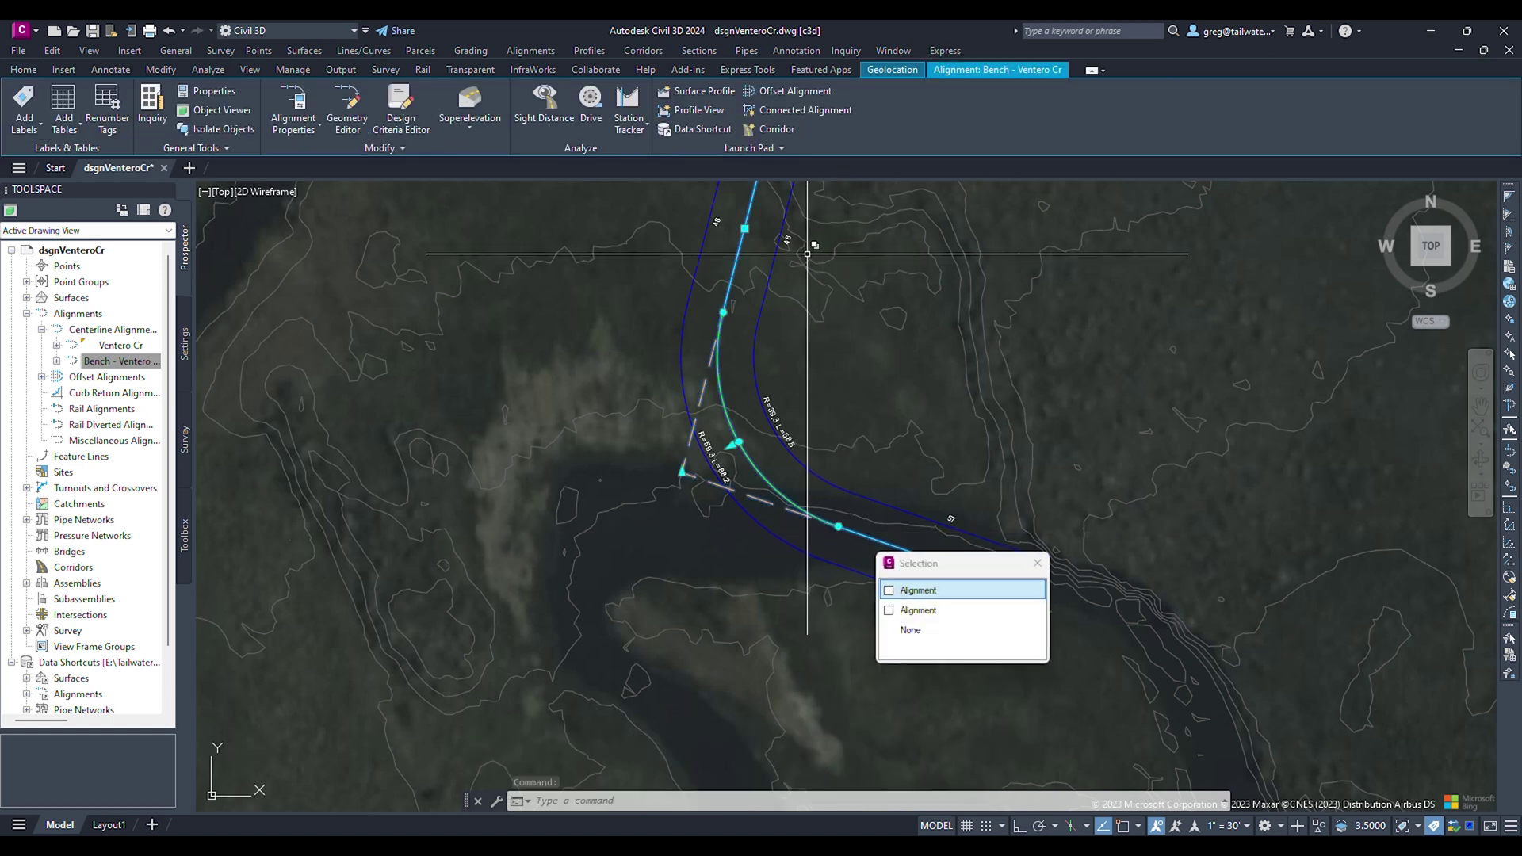
left_click(791, 93)
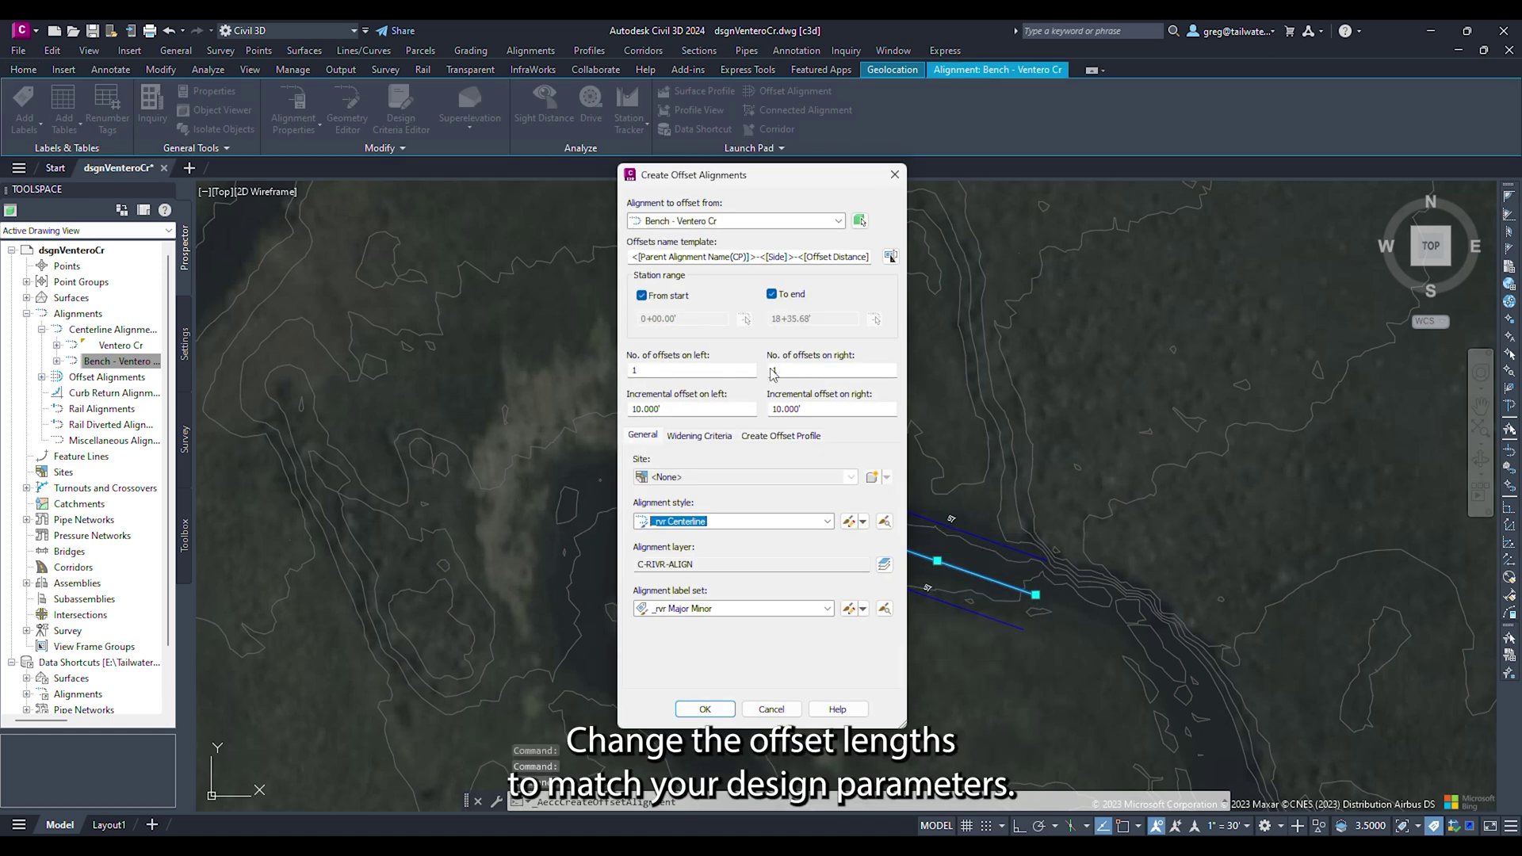
left_click(725, 407)
type("30")
key("Tab")
type("30")
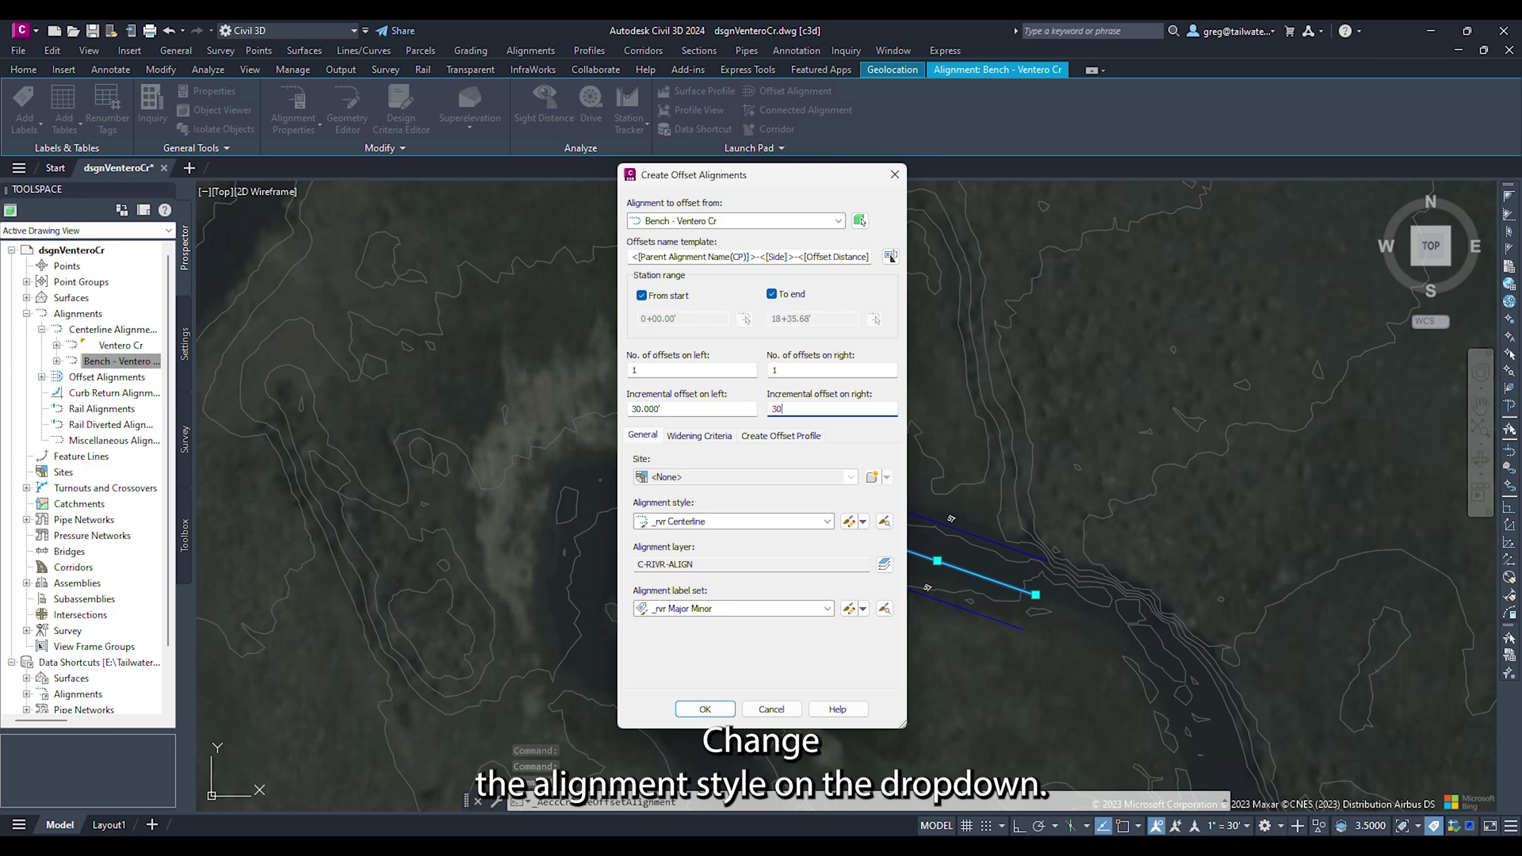
Step: Set the offset alignment style to _rvr Floodplain and the label set to _none, and create the offsets
left_click(677, 523)
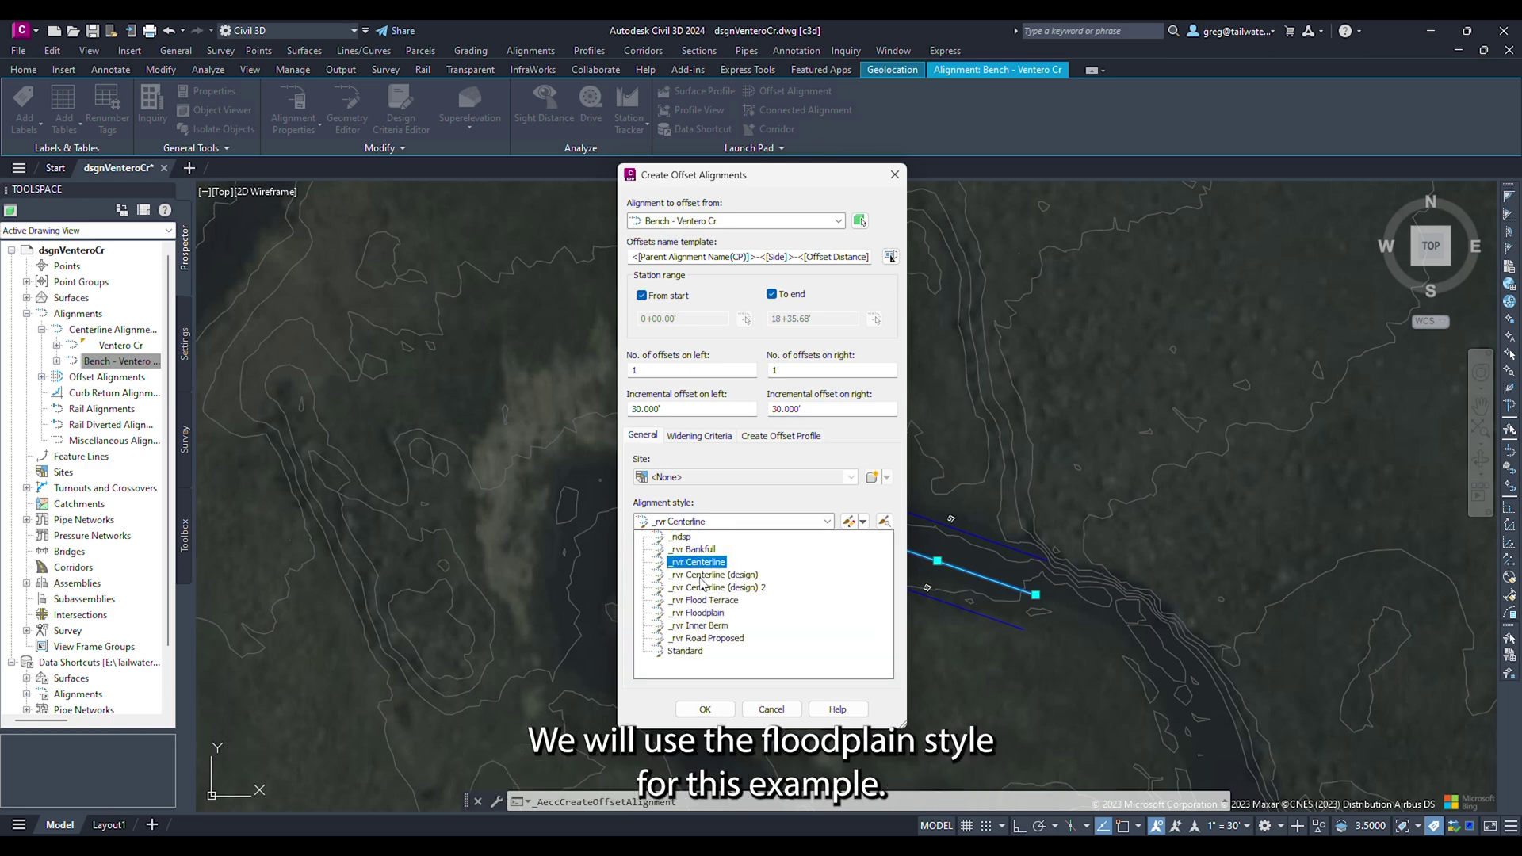
left_click(701, 615)
left_click(701, 610)
left_click(697, 663)
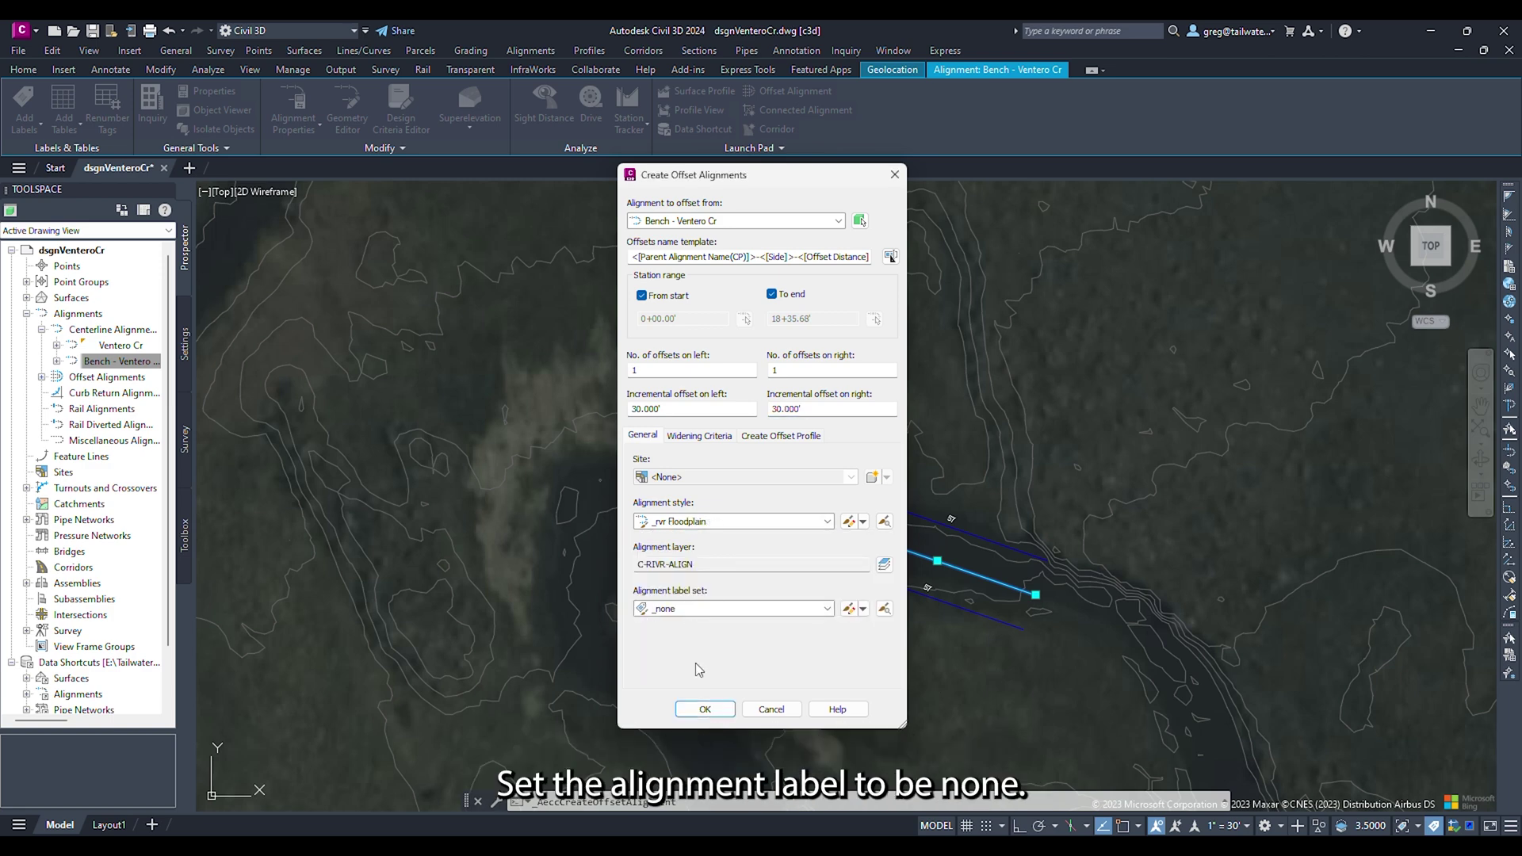
left_click(703, 709)
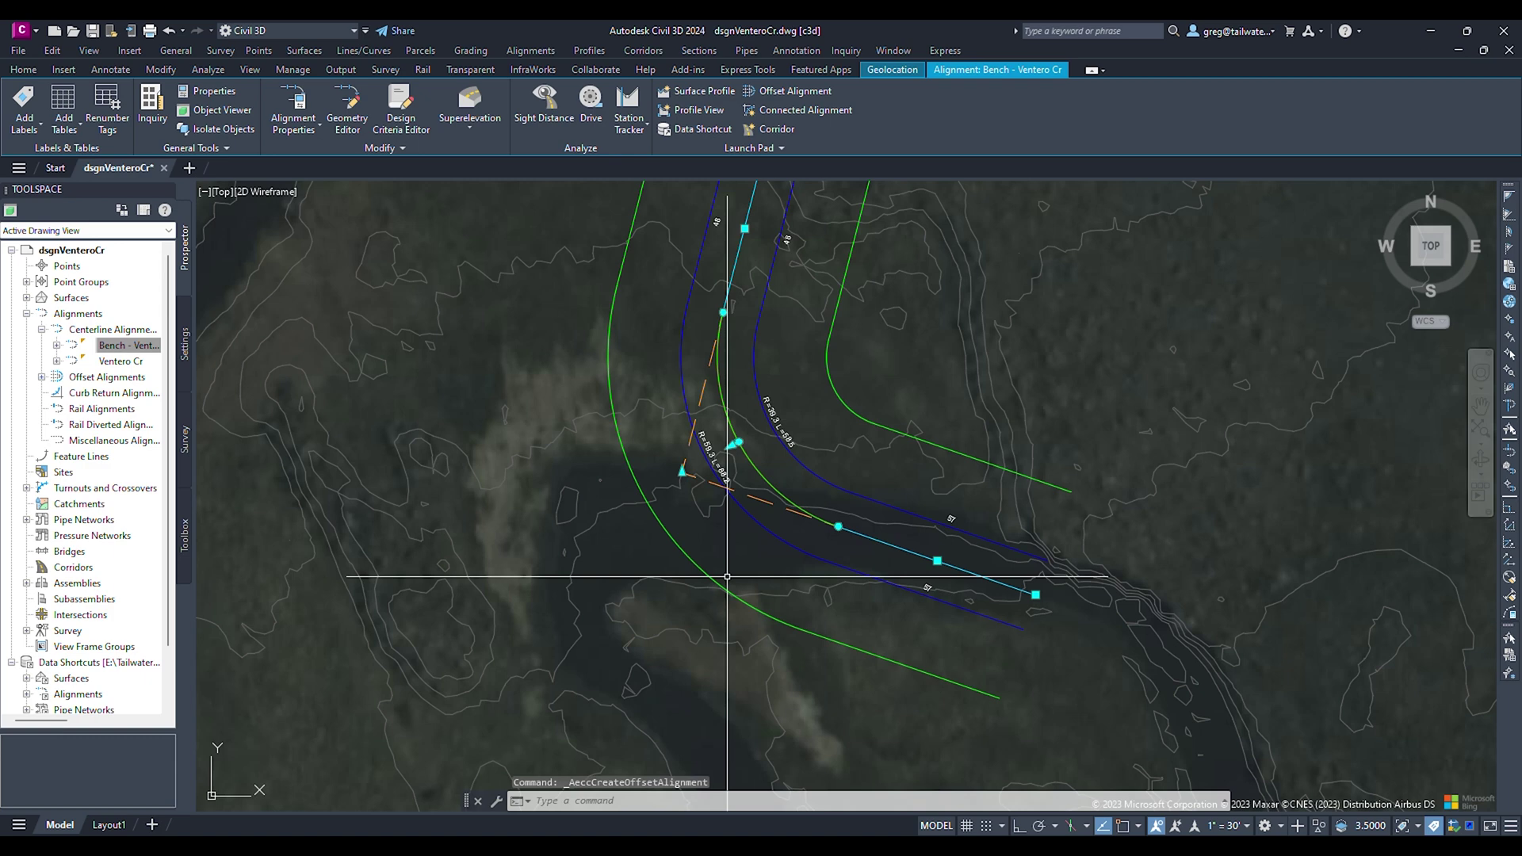
Step: Flatten the southern bends of the bench alignment by moving their intersection points toward the inside of each curve
left_click(681, 471)
left_click(743, 449)
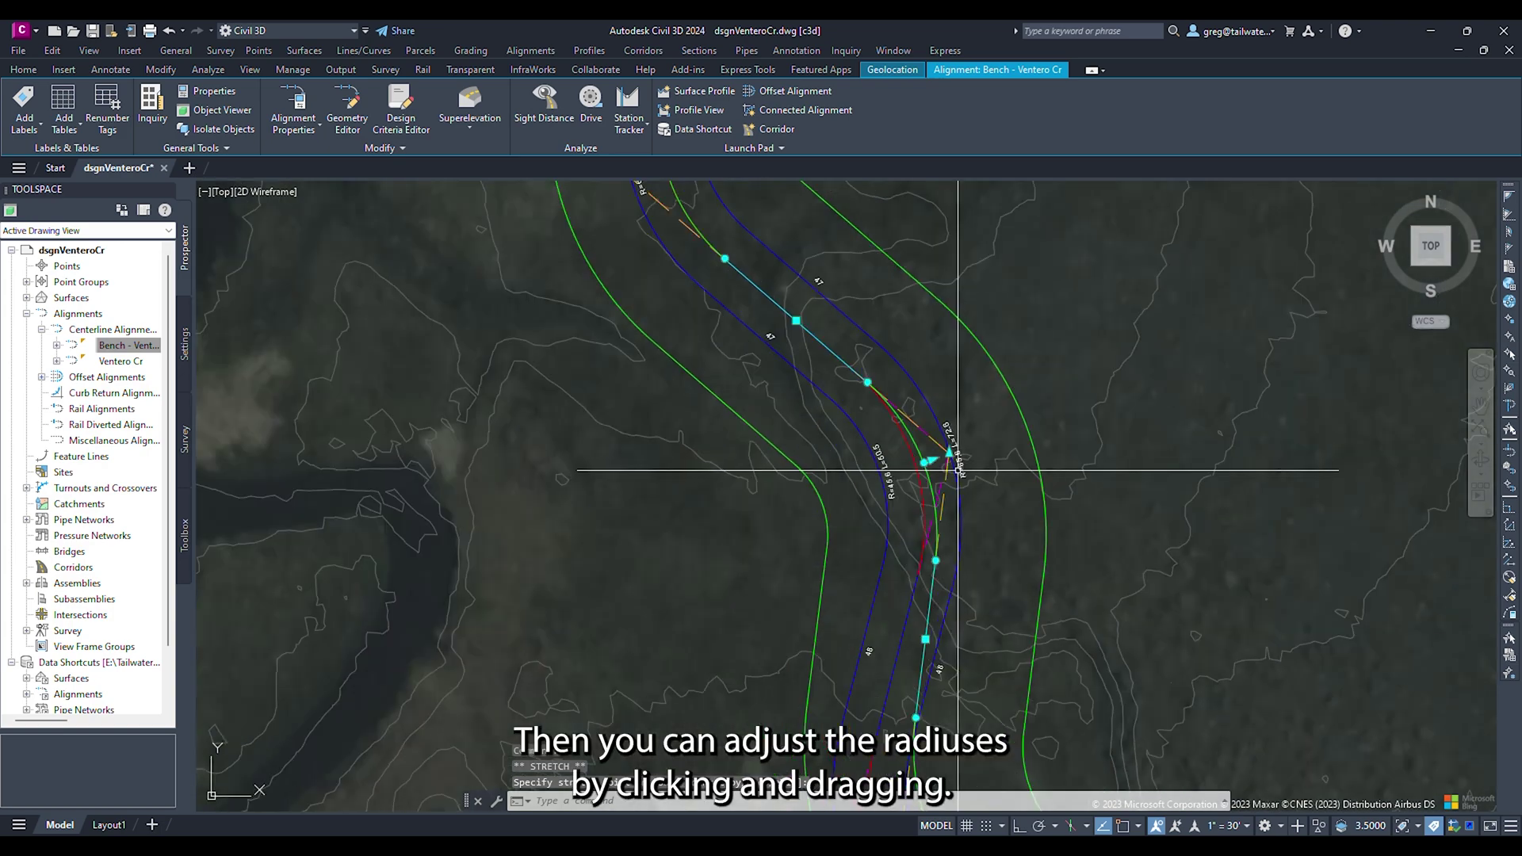
left_click(948, 452)
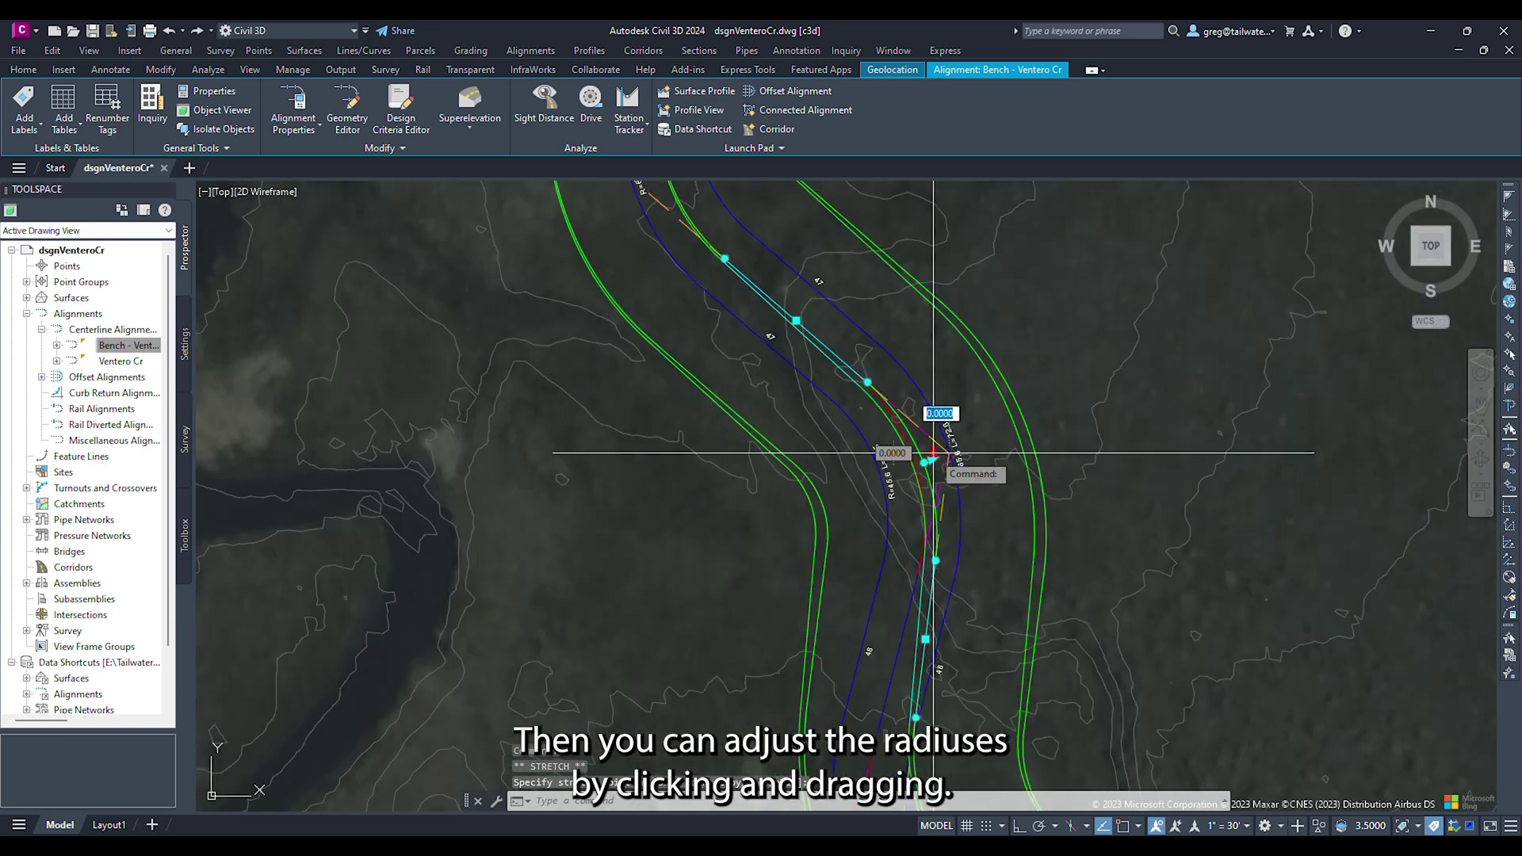
left_click(898, 458)
middle_click_drag(653, 197, 761, 584)
left_click(733, 557)
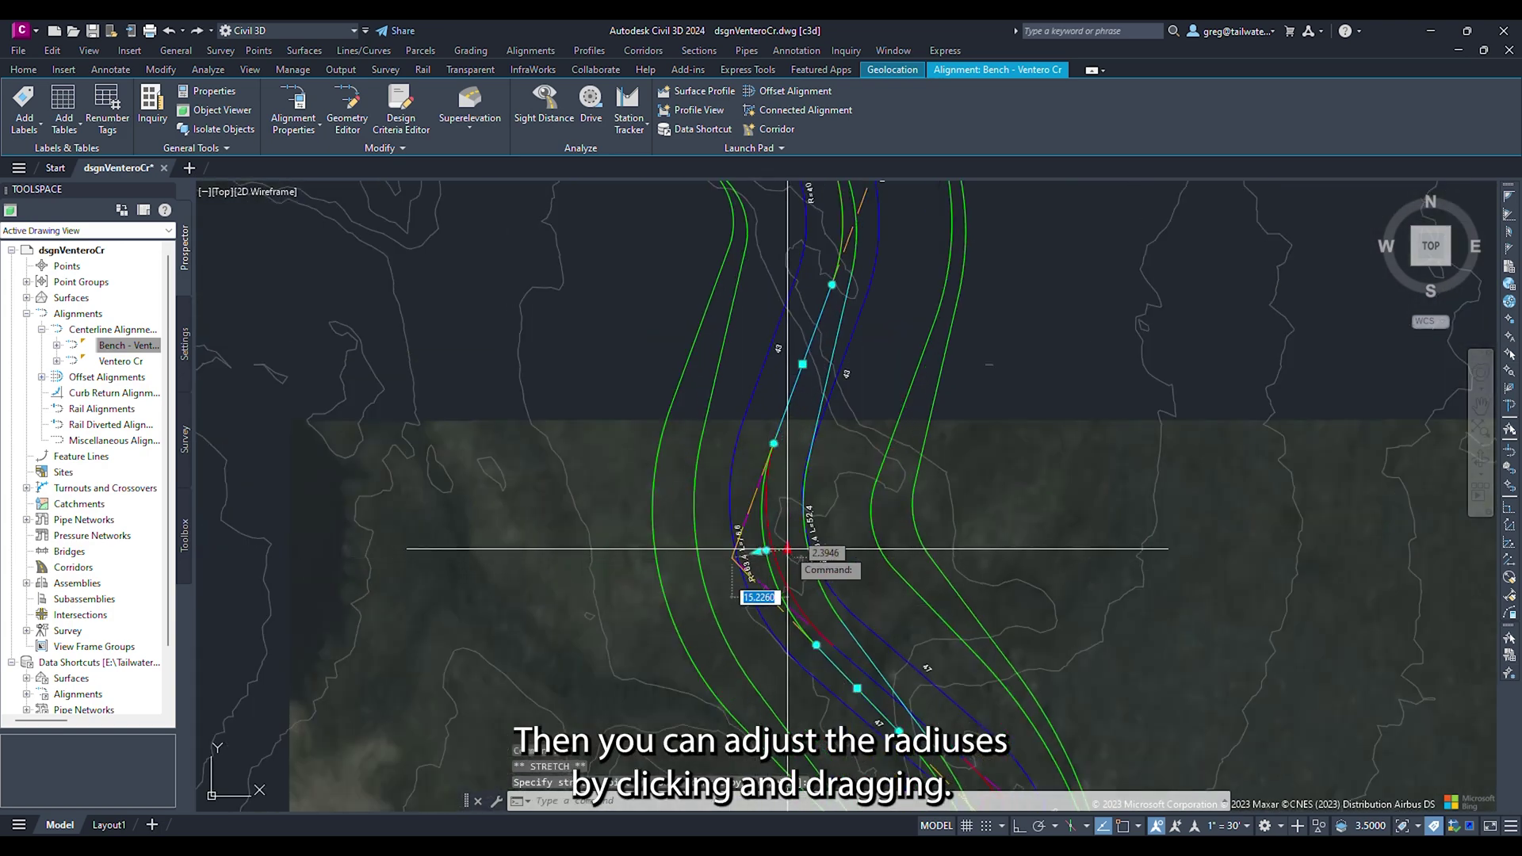
left_click(785, 548)
left_click(842, 620)
left_click(874, 663)
Step: Straighten the middle reach of the bench alignment by grip-stretching its intersection points and tangents inward
mouse_move(867, 206)
middle_mouse_down()
mouse_move(904, 504)
mouse_move(832, 523)
mouse_move(815, 628)
mouse_move(696, 465)
mouse_move(721, 496)
middle_mouse_up()
left_click(917, 440)
left_click(916, 452)
left_click(785, 550)
left_click(825, 594)
middle_click_drag(867, 206, 847, 603)
mouse_move(814, 341)
middle_mouse_down()
mouse_move(788, 381)
mouse_move(787, 507)
mouse_move(788, 476)
mouse_move(604, 724)
mouse_move(611, 604)
mouse_move(662, 520)
mouse_move(659, 397)
mouse_move(673, 632)
mouse_move(700, 731)
middle_mouse_up()
left_click(659, 397)
left_click(630, 574)
left_click(622, 583)
left_click(738, 549)
left_click(717, 572)
mouse_move(694, 489)
middle_mouse_down()
mouse_move(713, 467)
mouse_move(635, 594)
mouse_move(458, 513)
mouse_move(502, 513)
mouse_move(701, 614)
mouse_move(707, 670)
middle_mouse_up()
Step: Reshape the bench alignment's bends north of the middle reach by repositioning their intersection points and adjusting the curves
mouse_move(688, 198)
middle_mouse_down()
mouse_move(746, 454)
mouse_move(697, 475)
mouse_move(727, 554)
mouse_move(787, 412)
middle_mouse_up()
left_click(758, 409)
left_click(711, 425)
left_click(694, 511)
left_click(682, 571)
left_click(795, 416)
left_click(745, 435)
left_click(748, 500)
left_click(750, 563)
Step: Shift the tangent and curves near the bench alignment's northern end, keeping the bench offsets from crossing the bankfull offsets
middle_click_drag(628, 339, 791, 710)
left_click(593, 502)
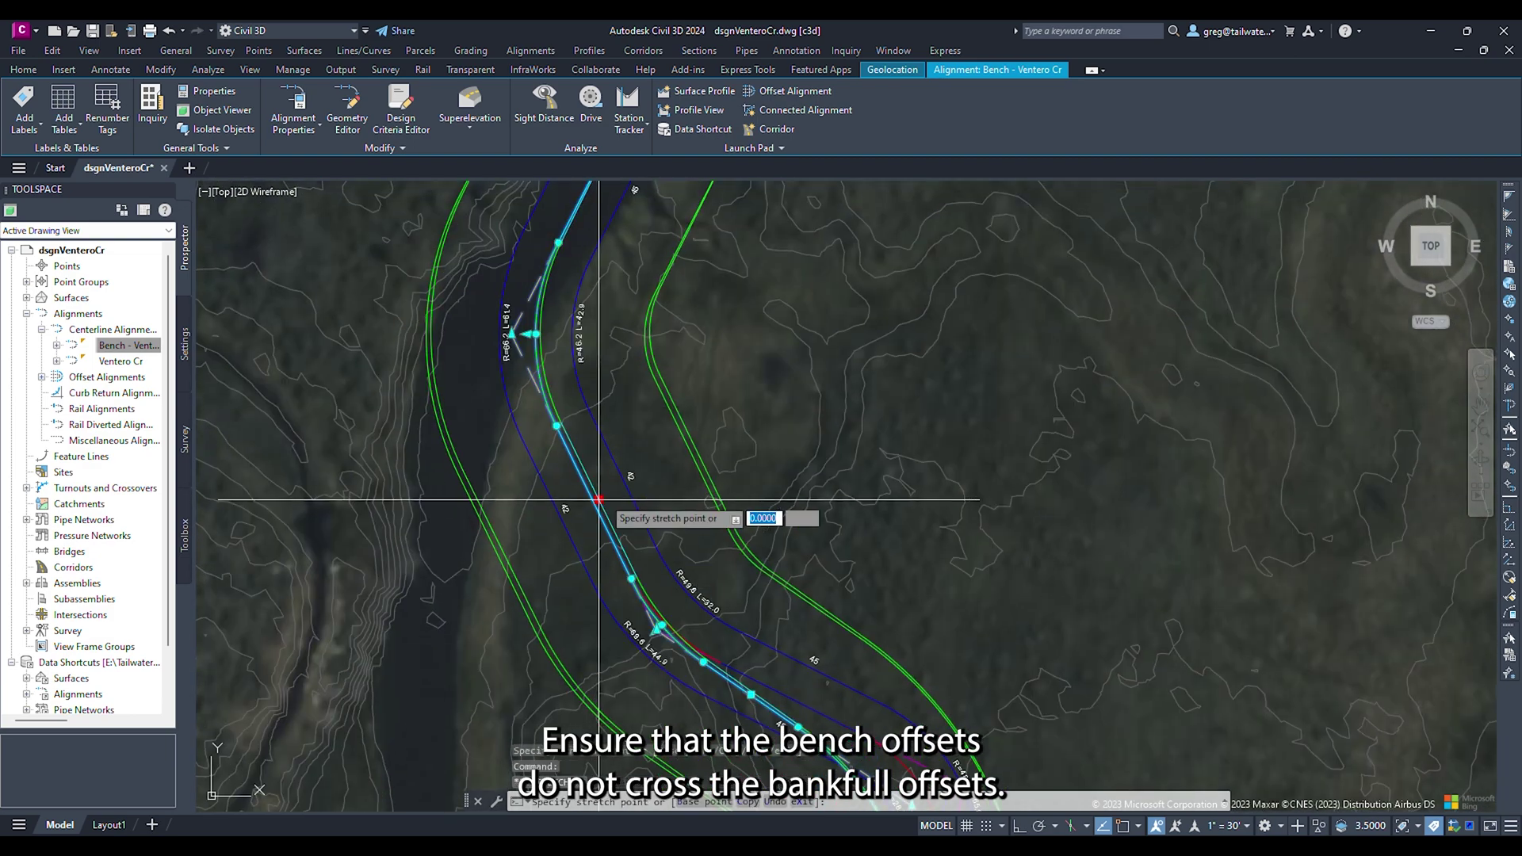
left_click(630, 499)
left_click(671, 579)
left_click(649, 535)
left_click(588, 413)
left_click(609, 448)
middle_click_drag(618, 327, 615, 668)
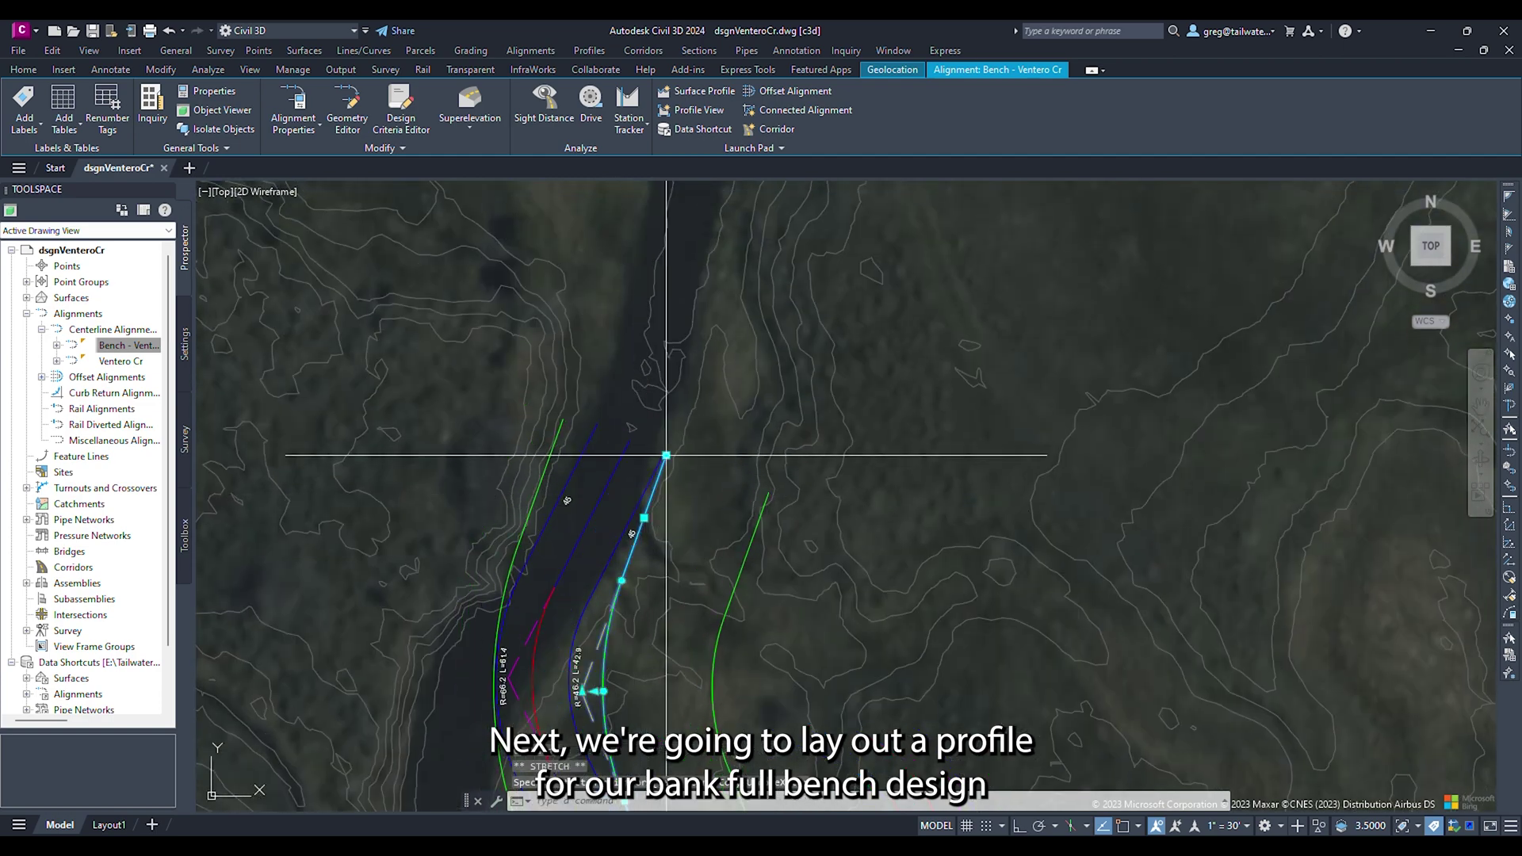
Step: Place the bench alignment's northern end point and fine-tune the northernmost curve with its grips
left_click(667, 457)
middle_click_drag(668, 457, 688, 435)
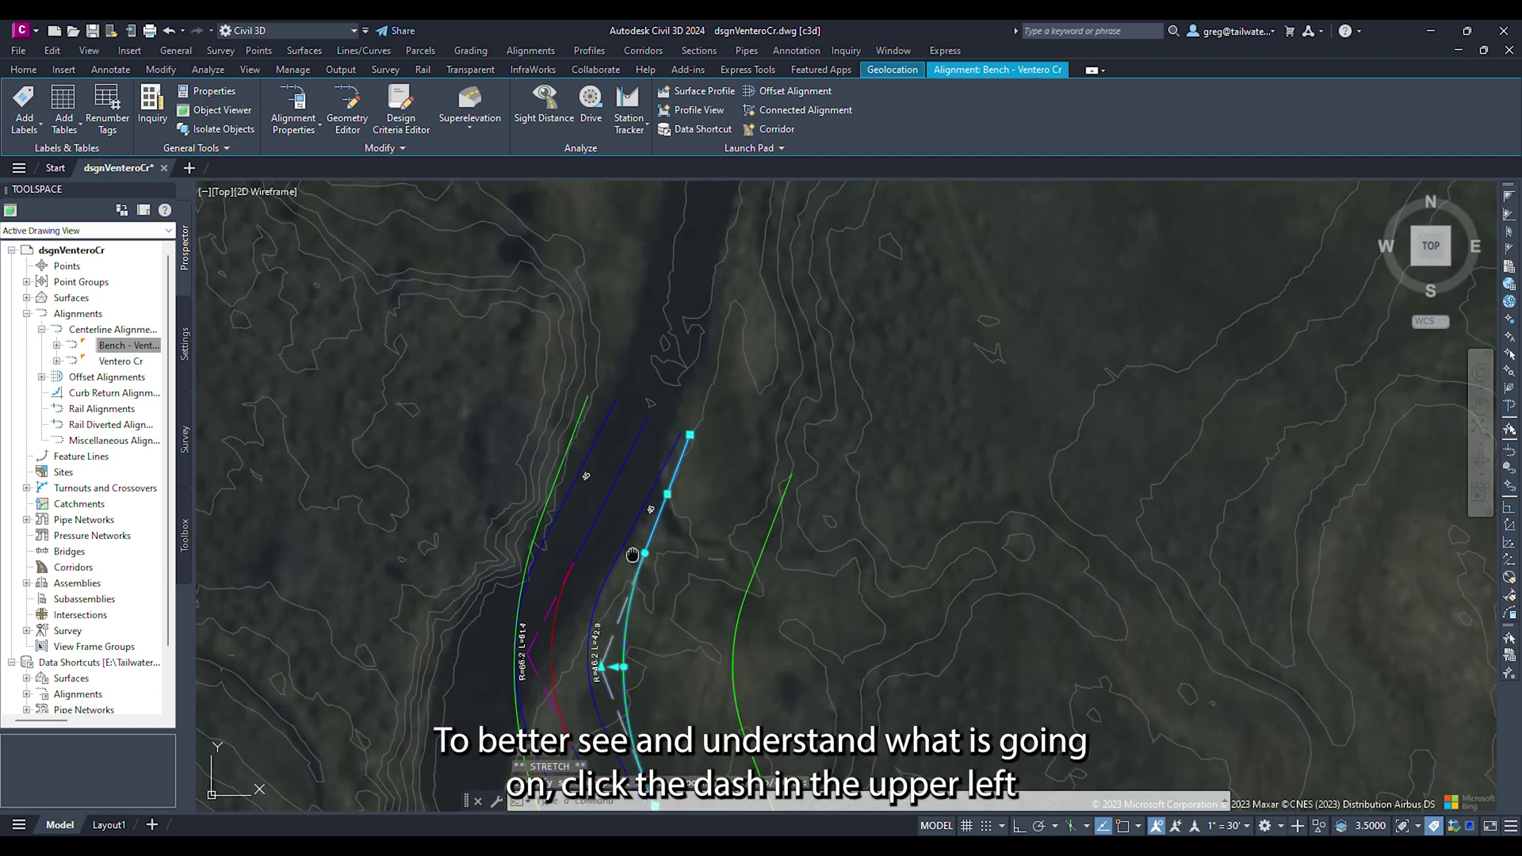
middle_click_drag(608, 667, 681, 541)
left_click(674, 541)
left_click(657, 542)
left_click(656, 544)
left_click(640, 551)
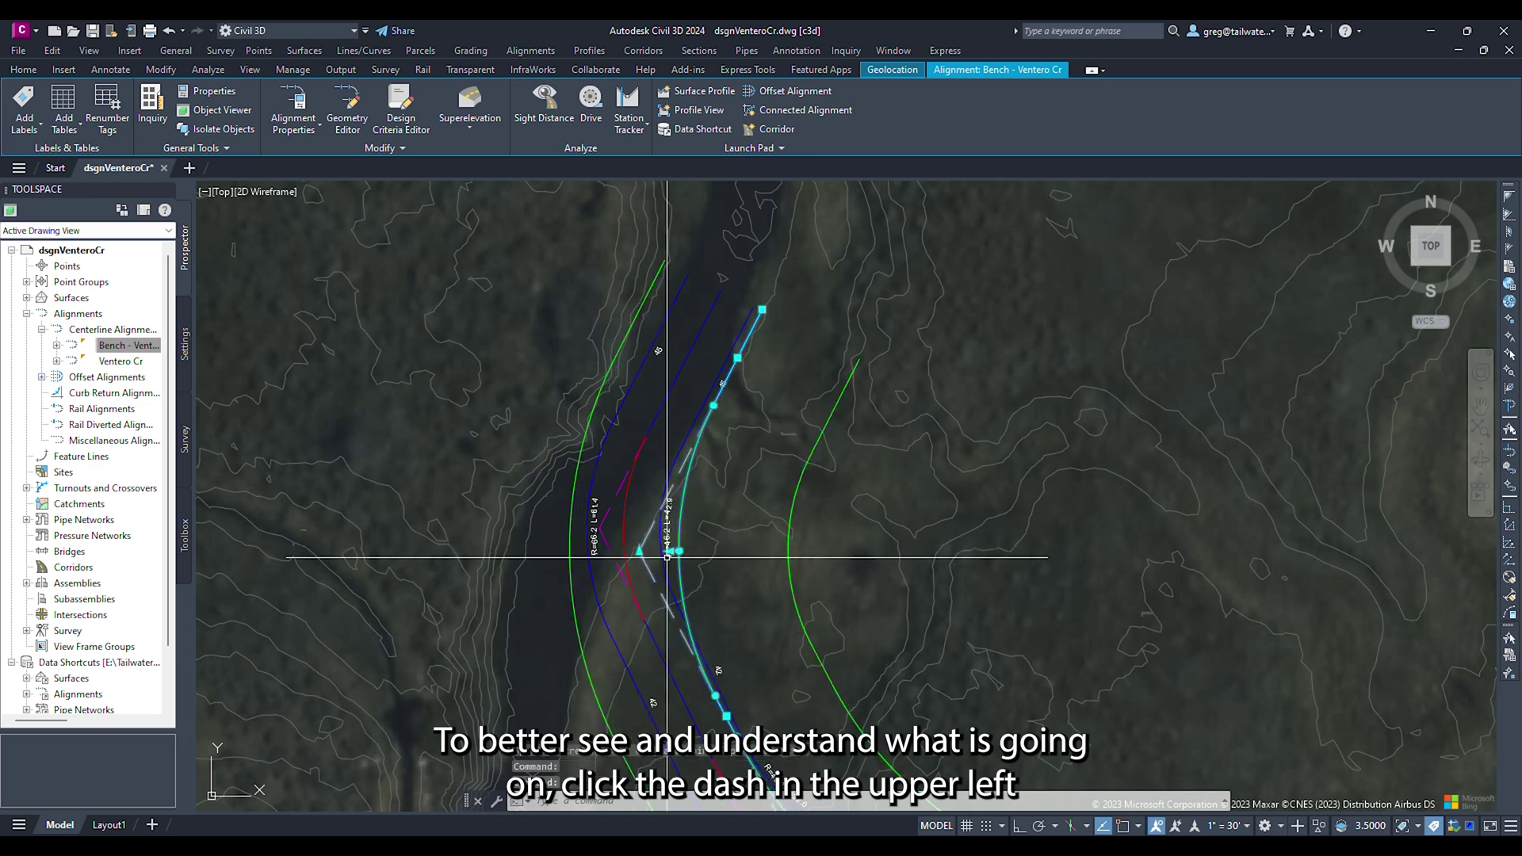
Step: Split the model space into two vertical viewports
scroll(753, 499, "down", 2)
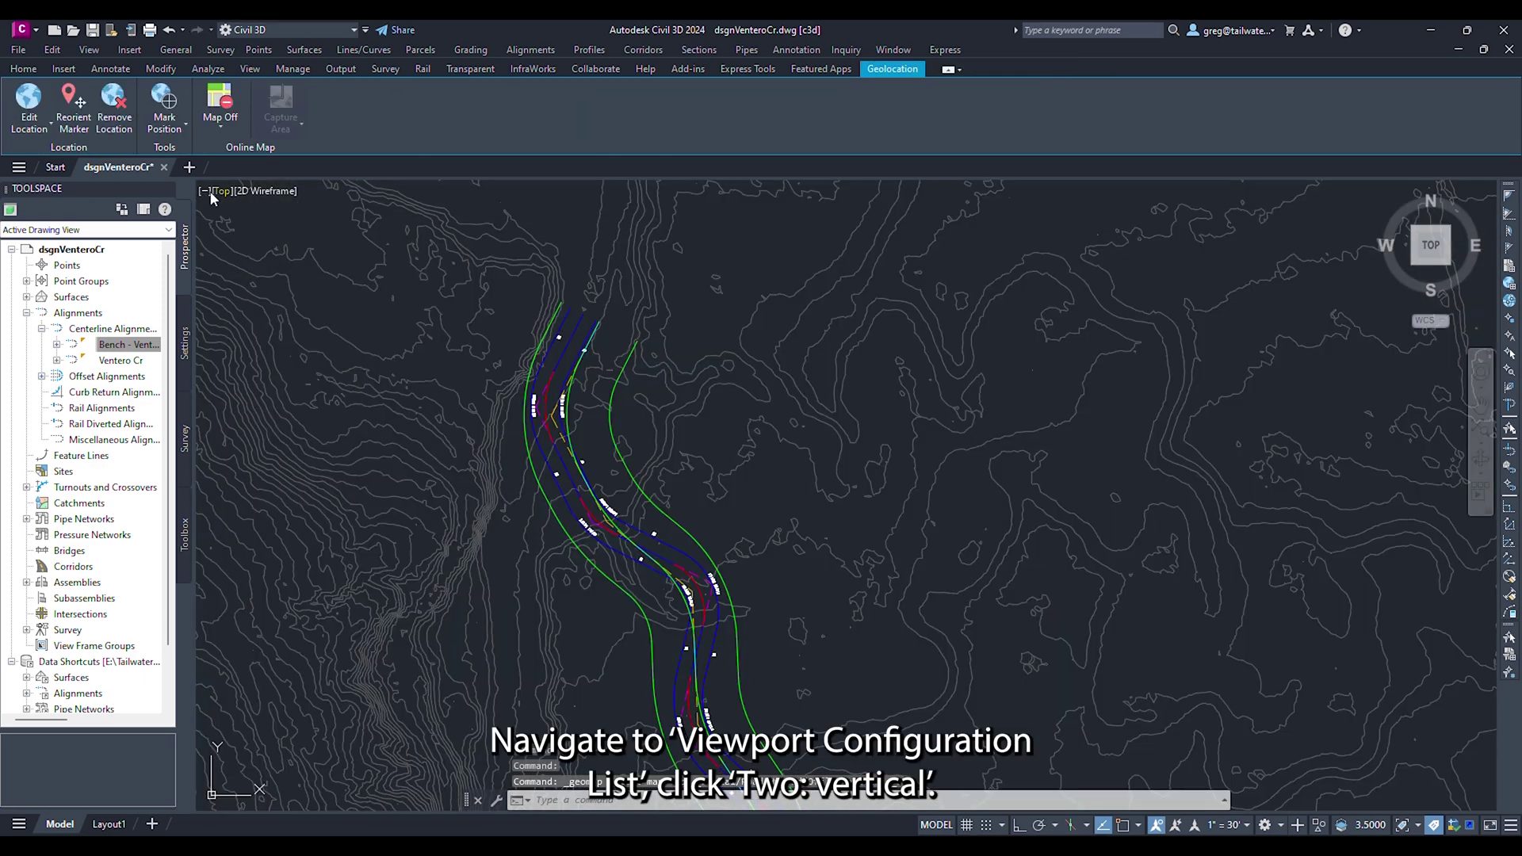
left_click(205, 193)
mouse_move(227, 226)
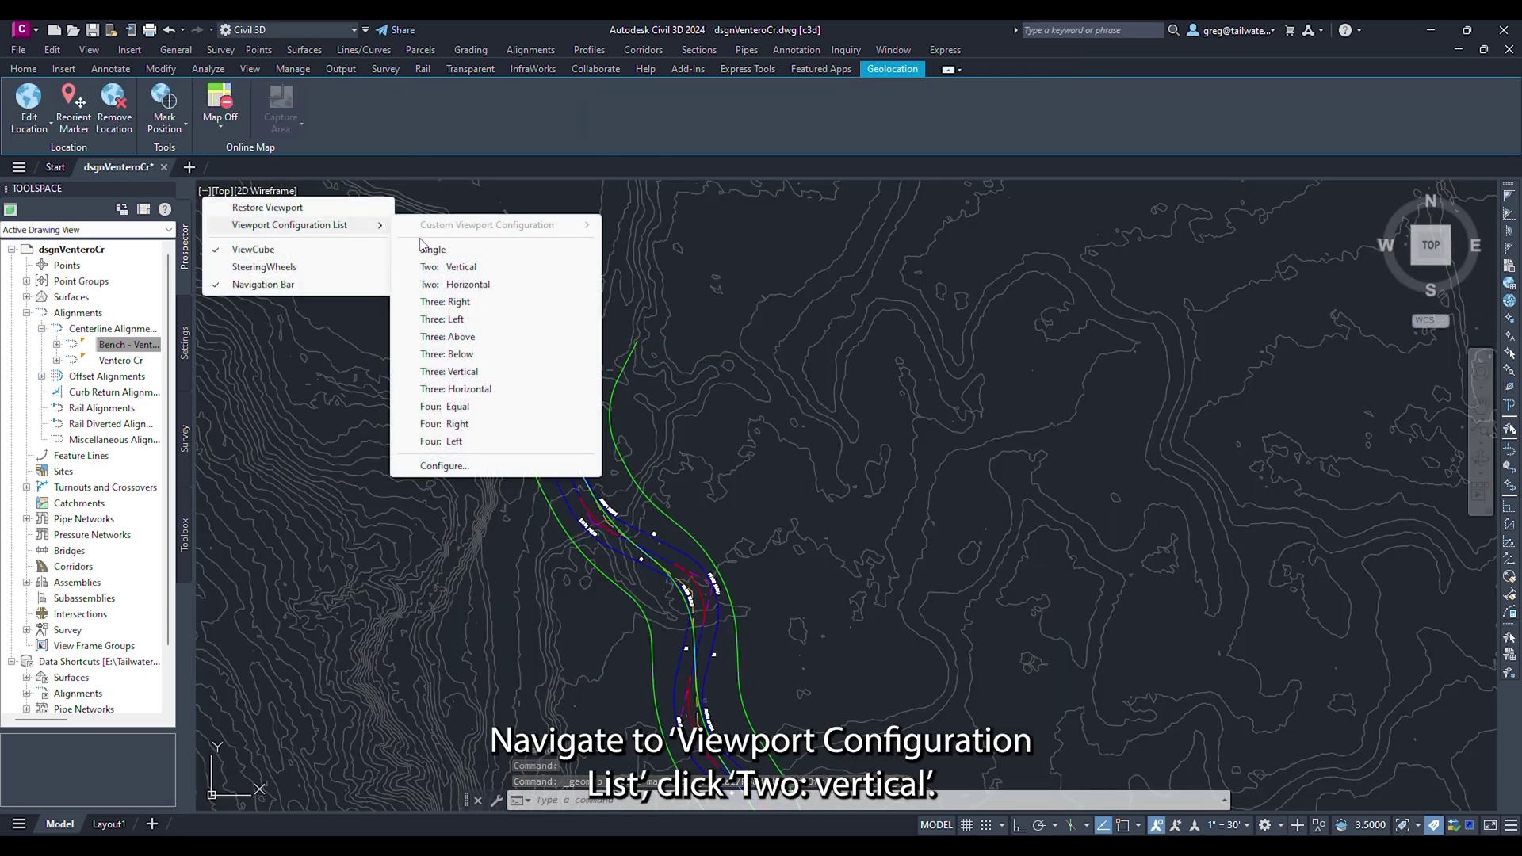
left_click(462, 274)
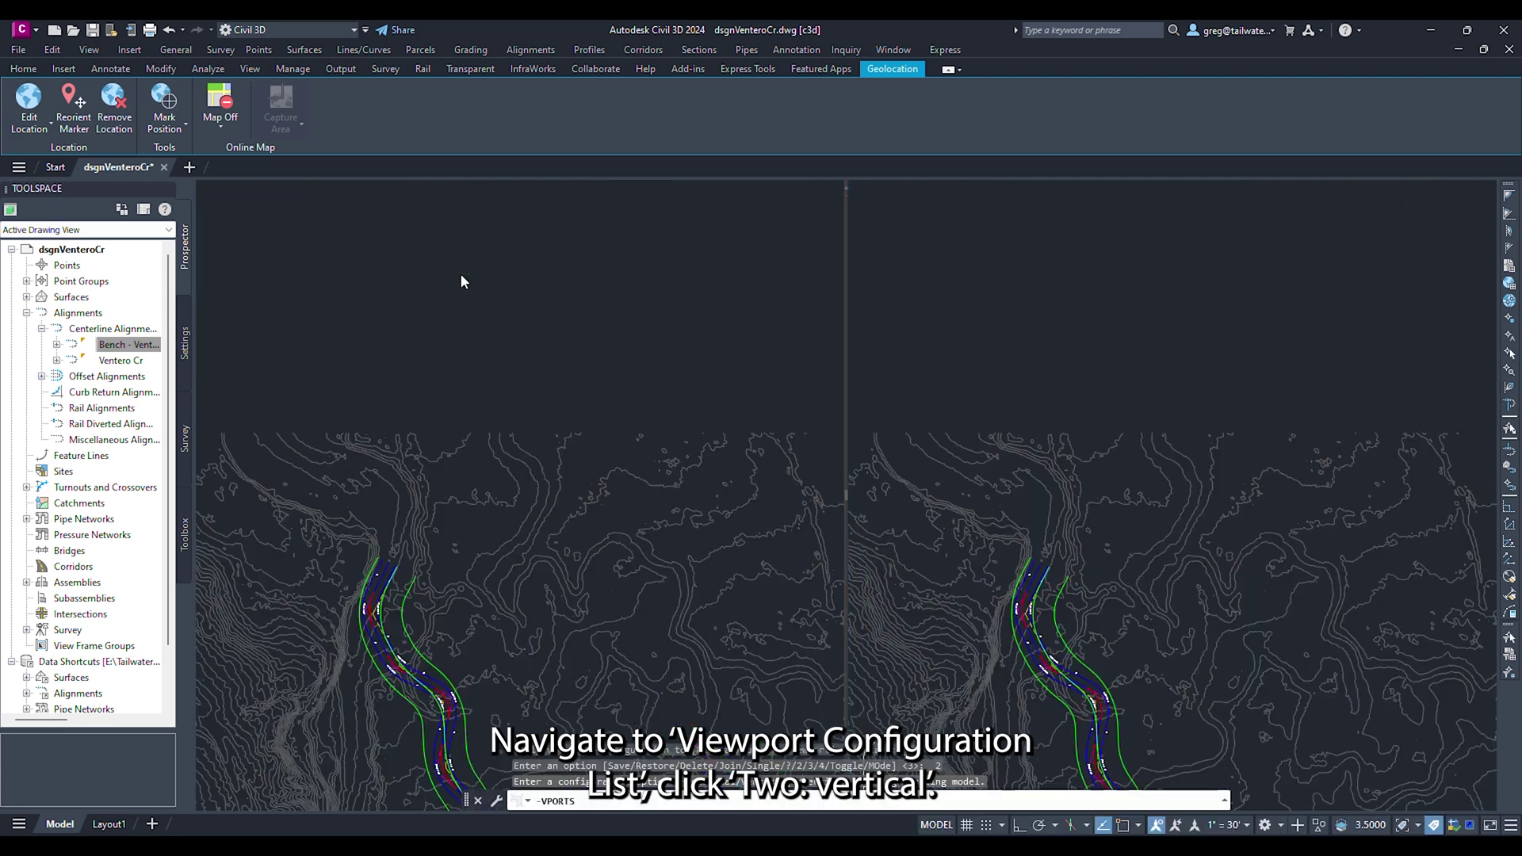
Step: Create a surface profile along Bench - Ventero Cr from the eg2020Ventero surface and add it to the profile list
left_click(589, 50)
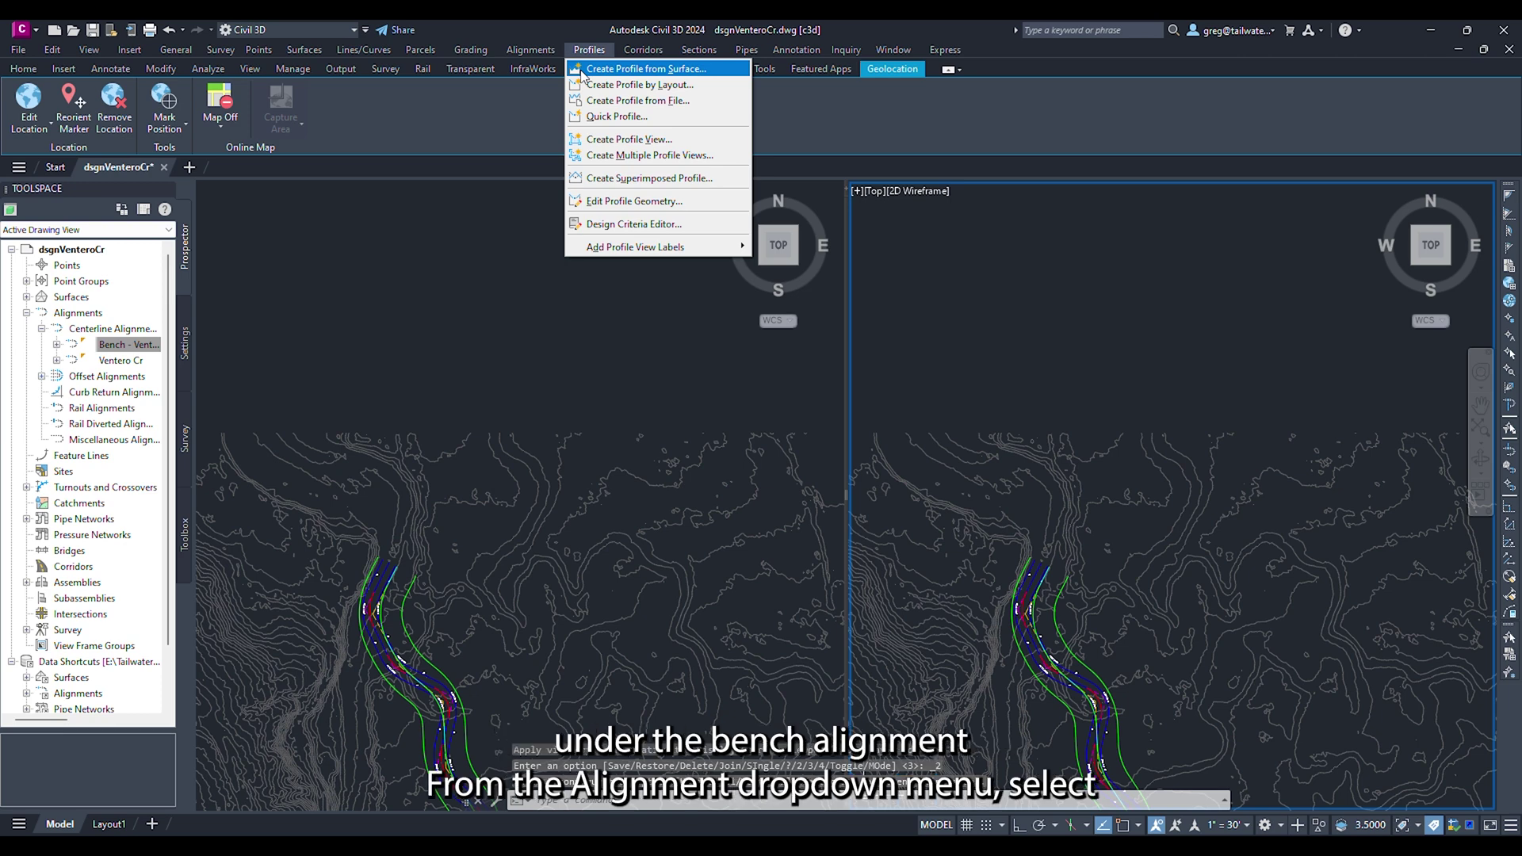
left_click(582, 72)
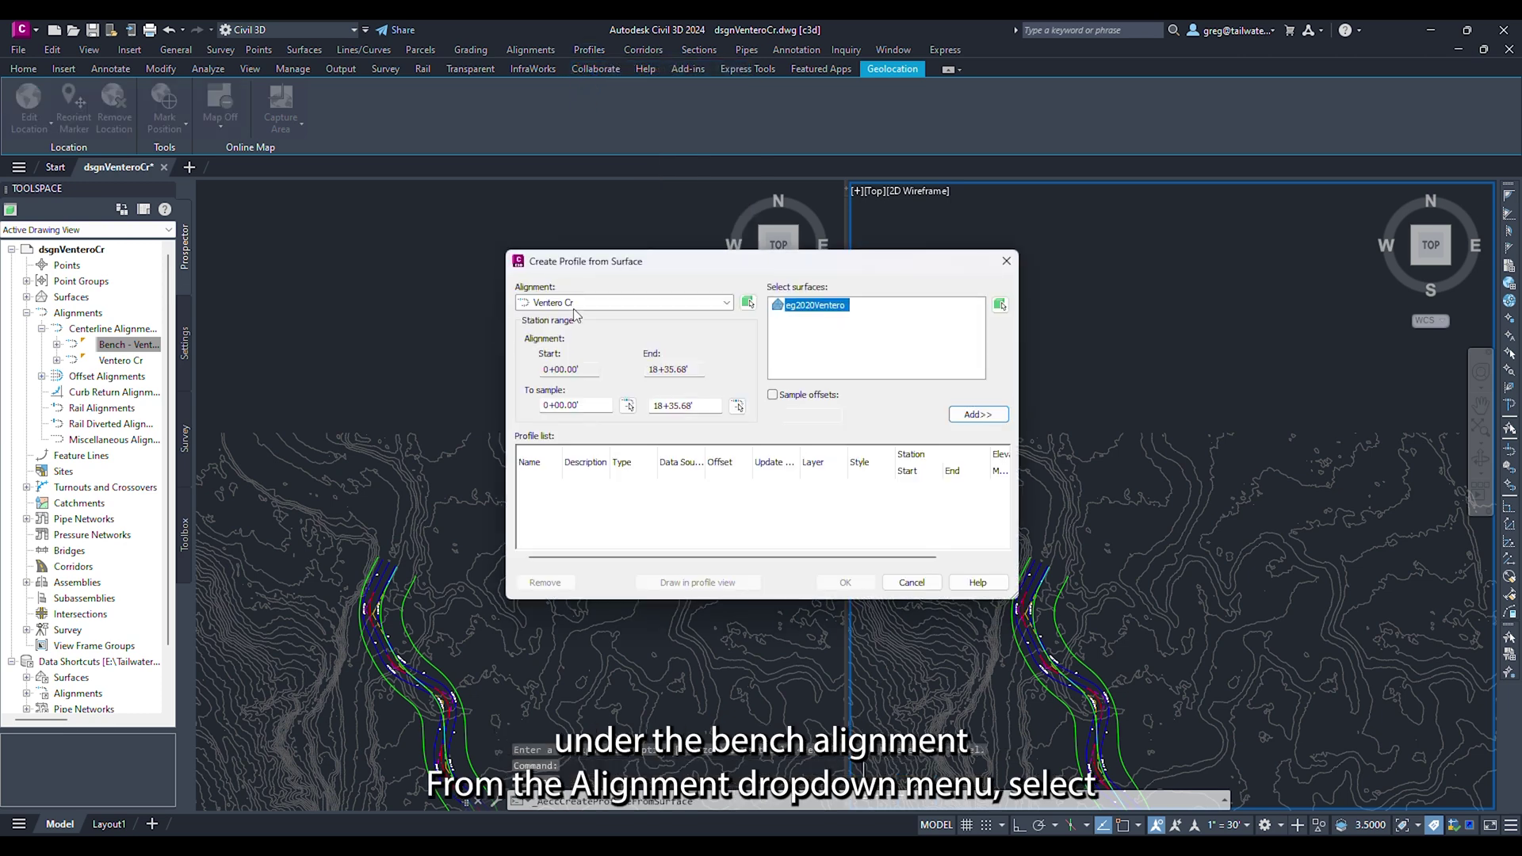
left_click(578, 306)
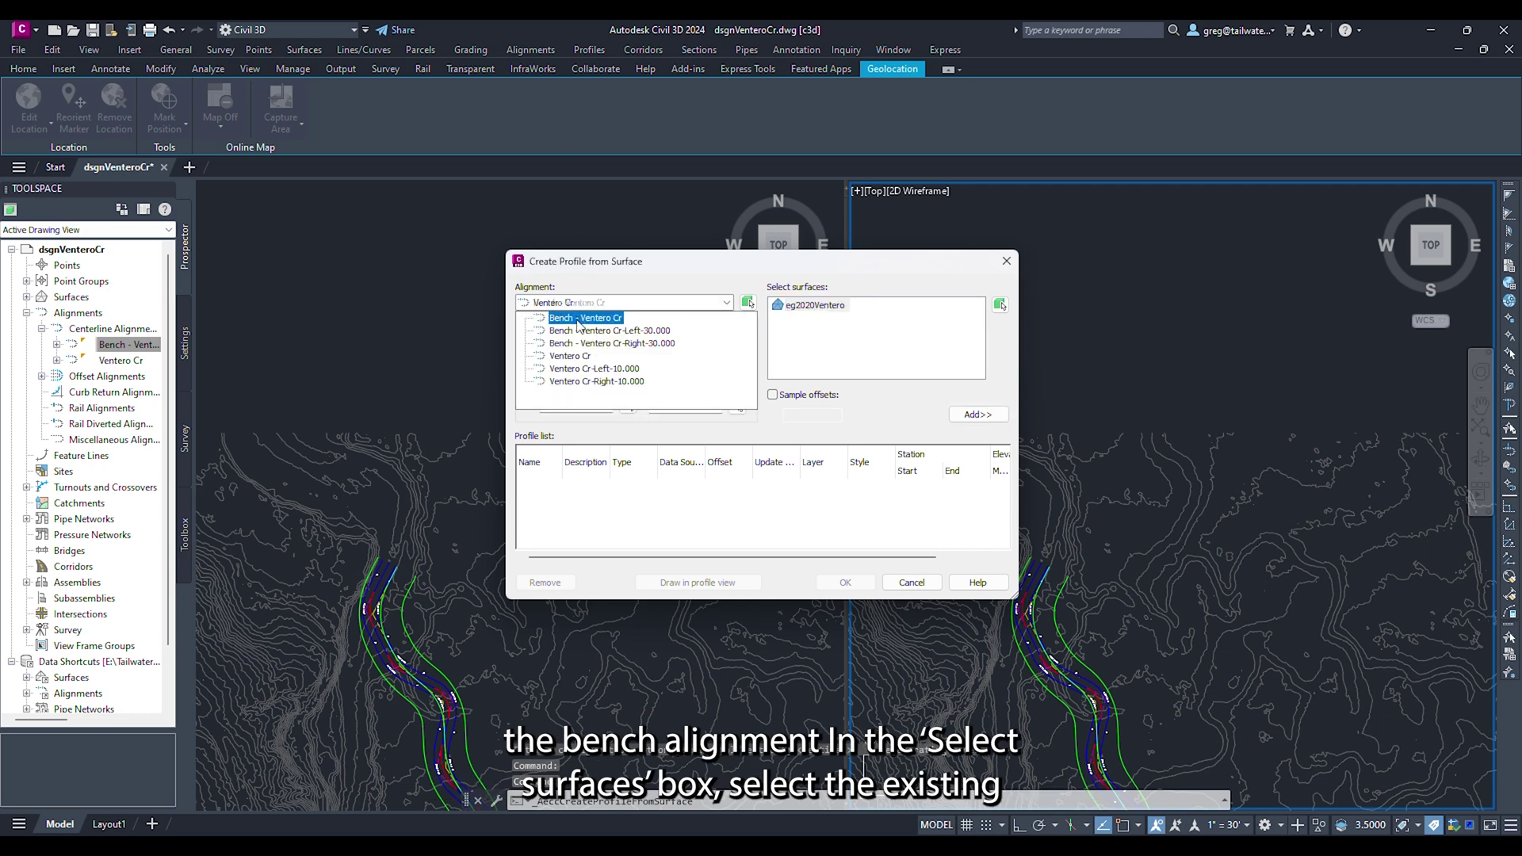
left_click(580, 318)
left_click(841, 310)
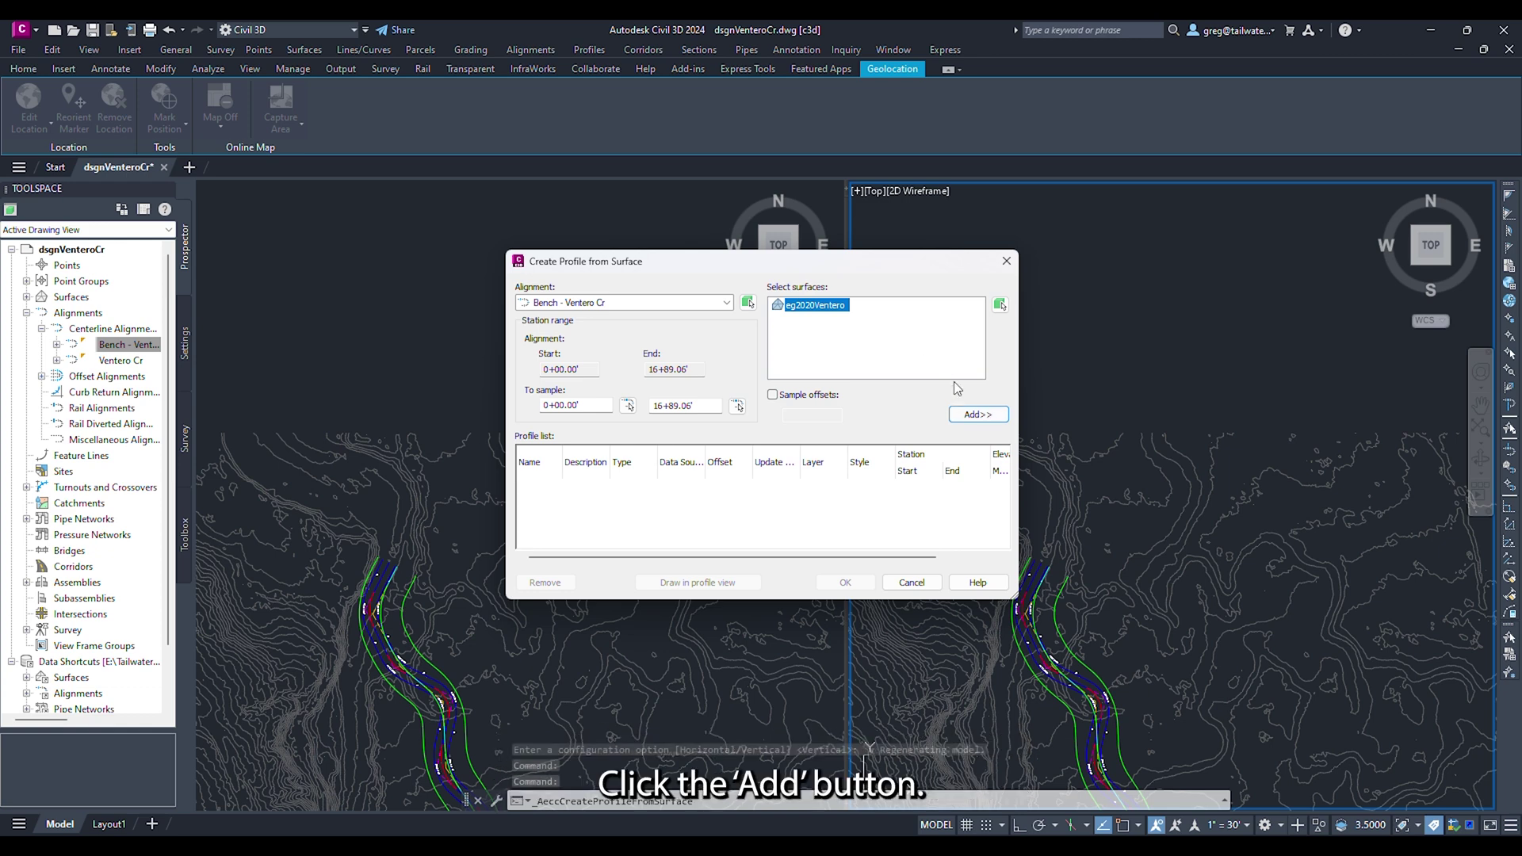
left_click(987, 418)
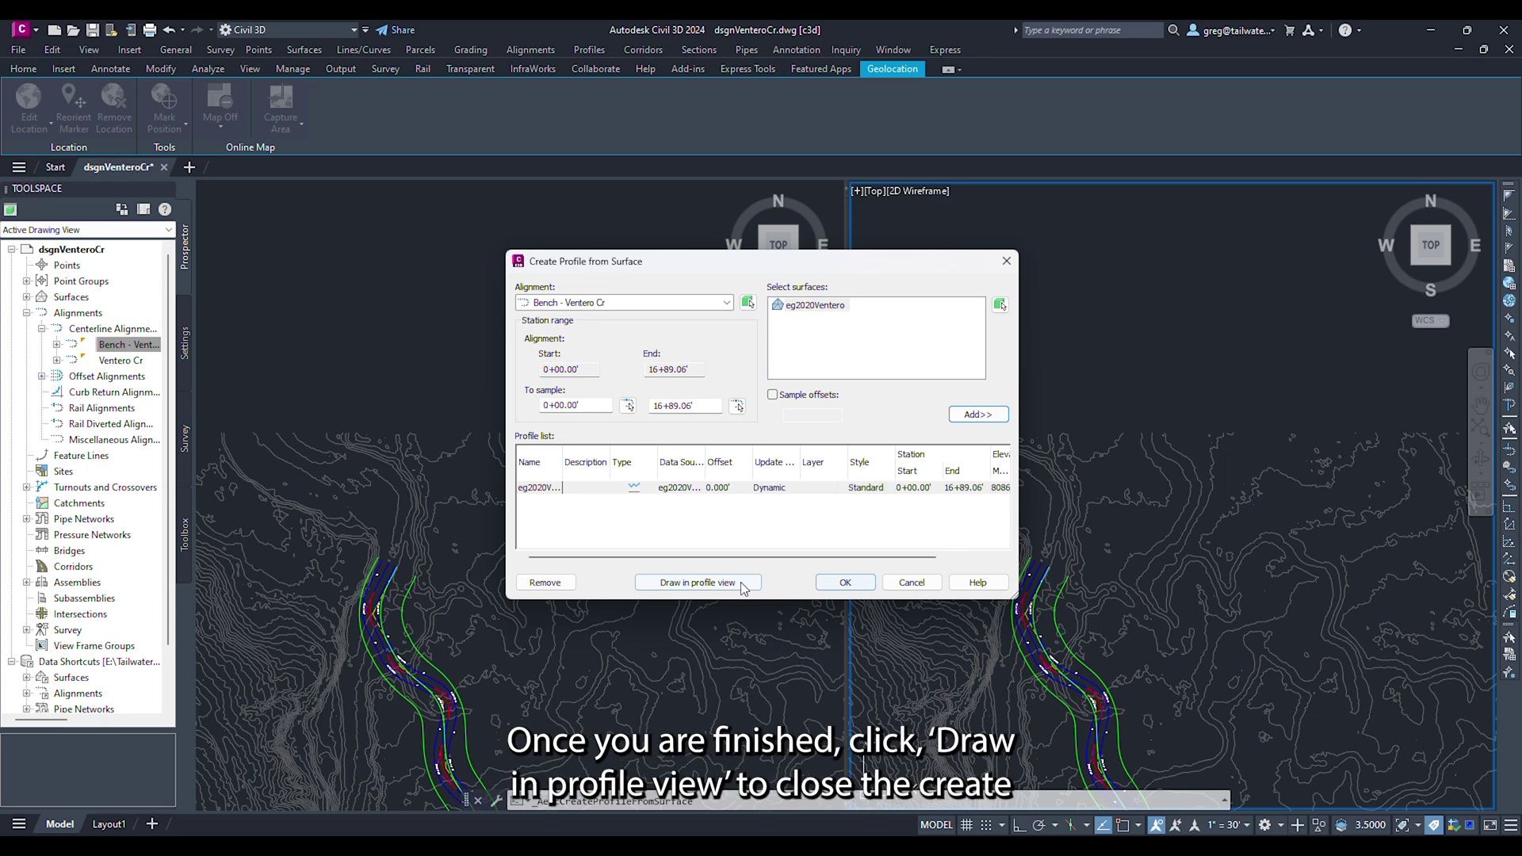
Step: Create a profile view for Bench - Ventero Cr with the _rvr 10to1 VEGX (model) style and place it in empty space beside the surface
left_click(743, 584)
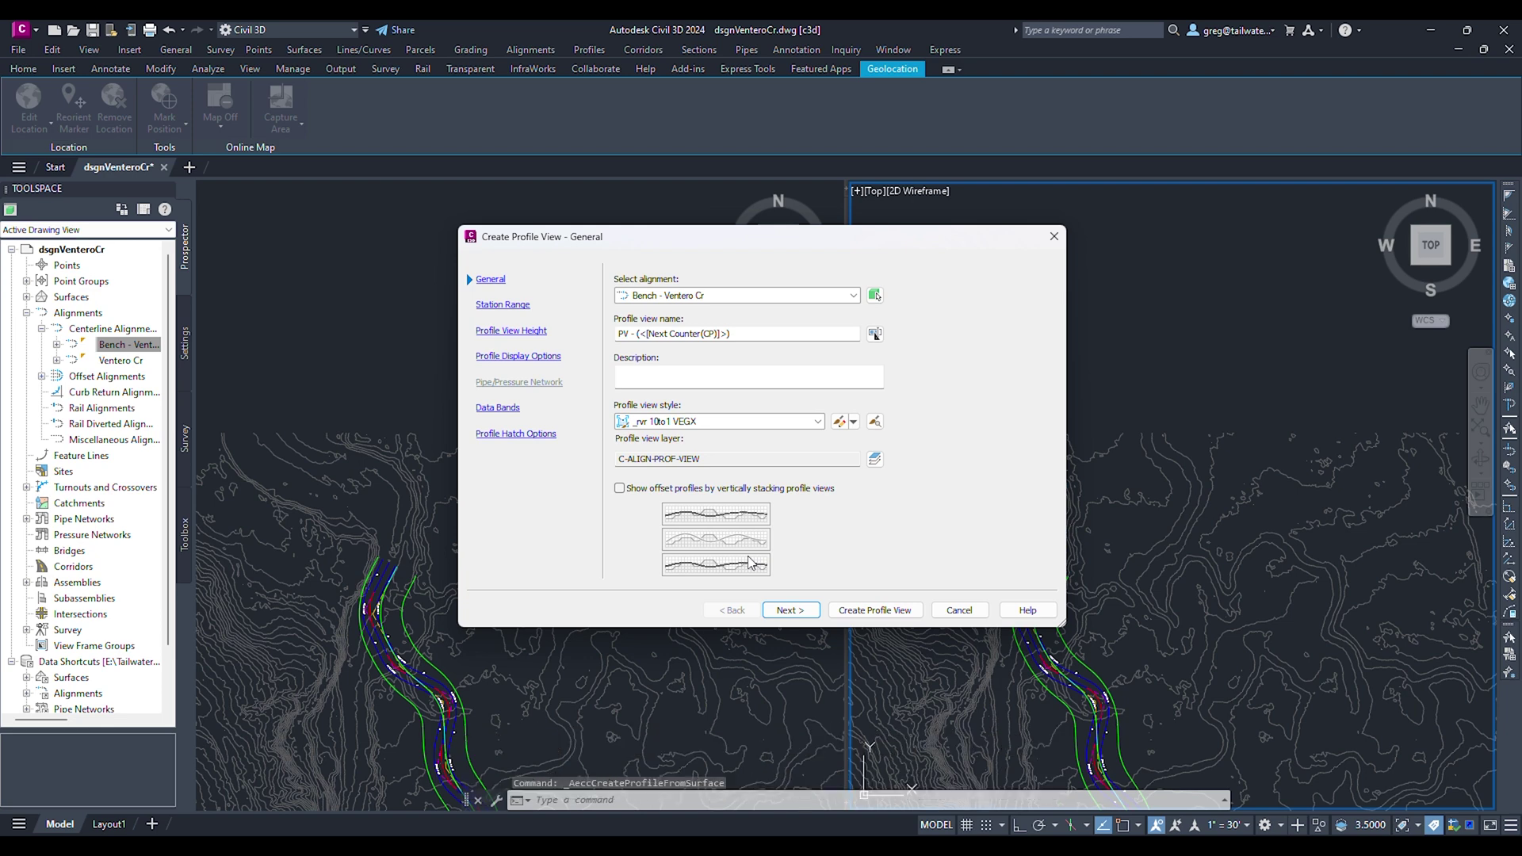
left_click(817, 421)
left_click(714, 466)
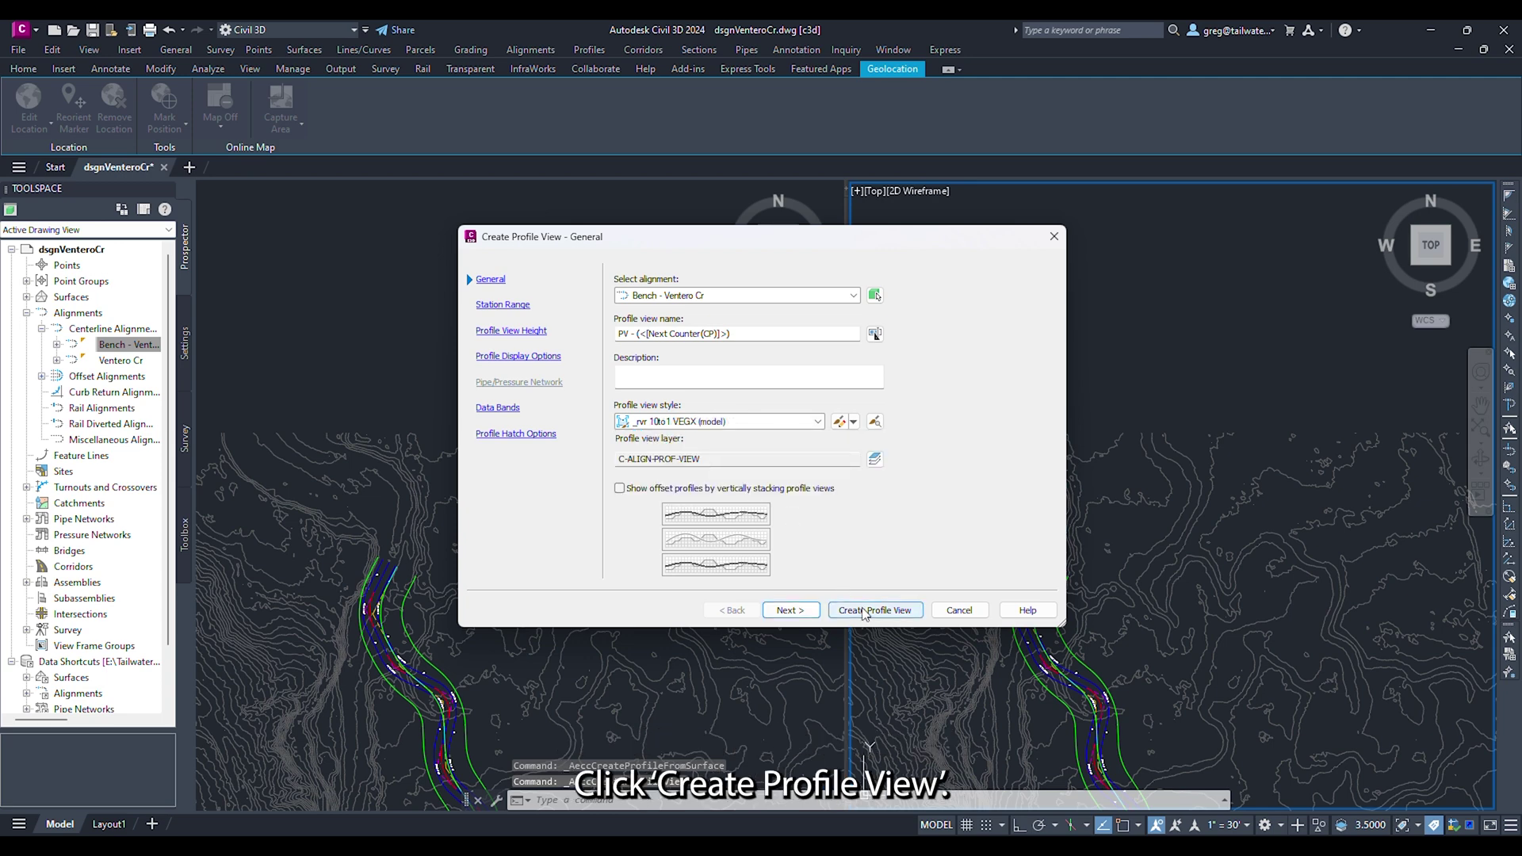
left_click(864, 612)
scroll(1271, 580, "down", 2)
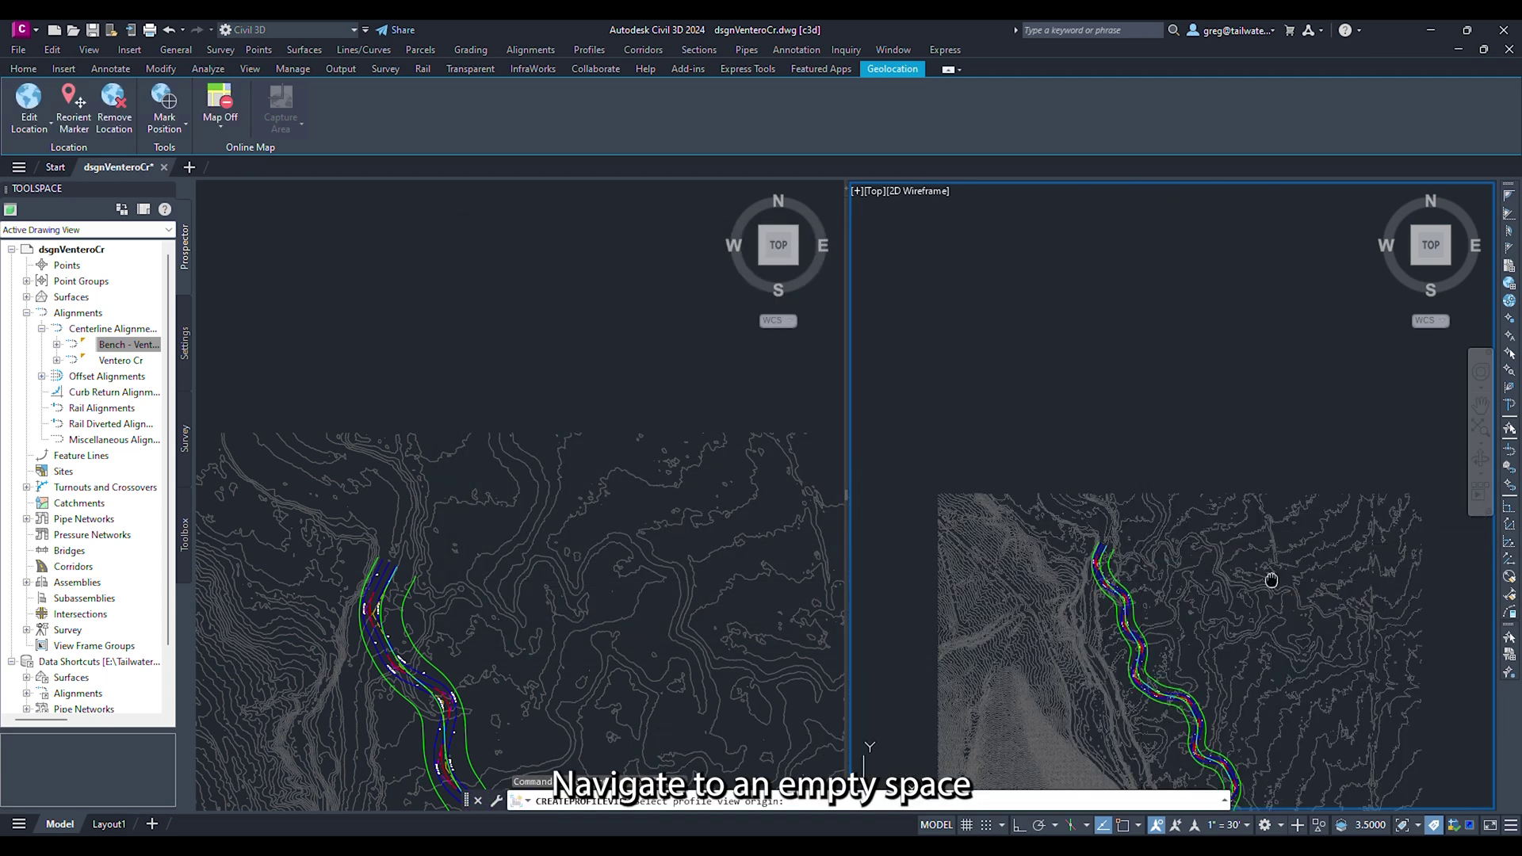
left_click(1083, 547)
Step: Create a surface profile along the Bench - Ventero Cr-Left-30.000 offset from eg2020Ventero and change its profile style
left_click(588, 305)
left_click(590, 330)
left_click(976, 419)
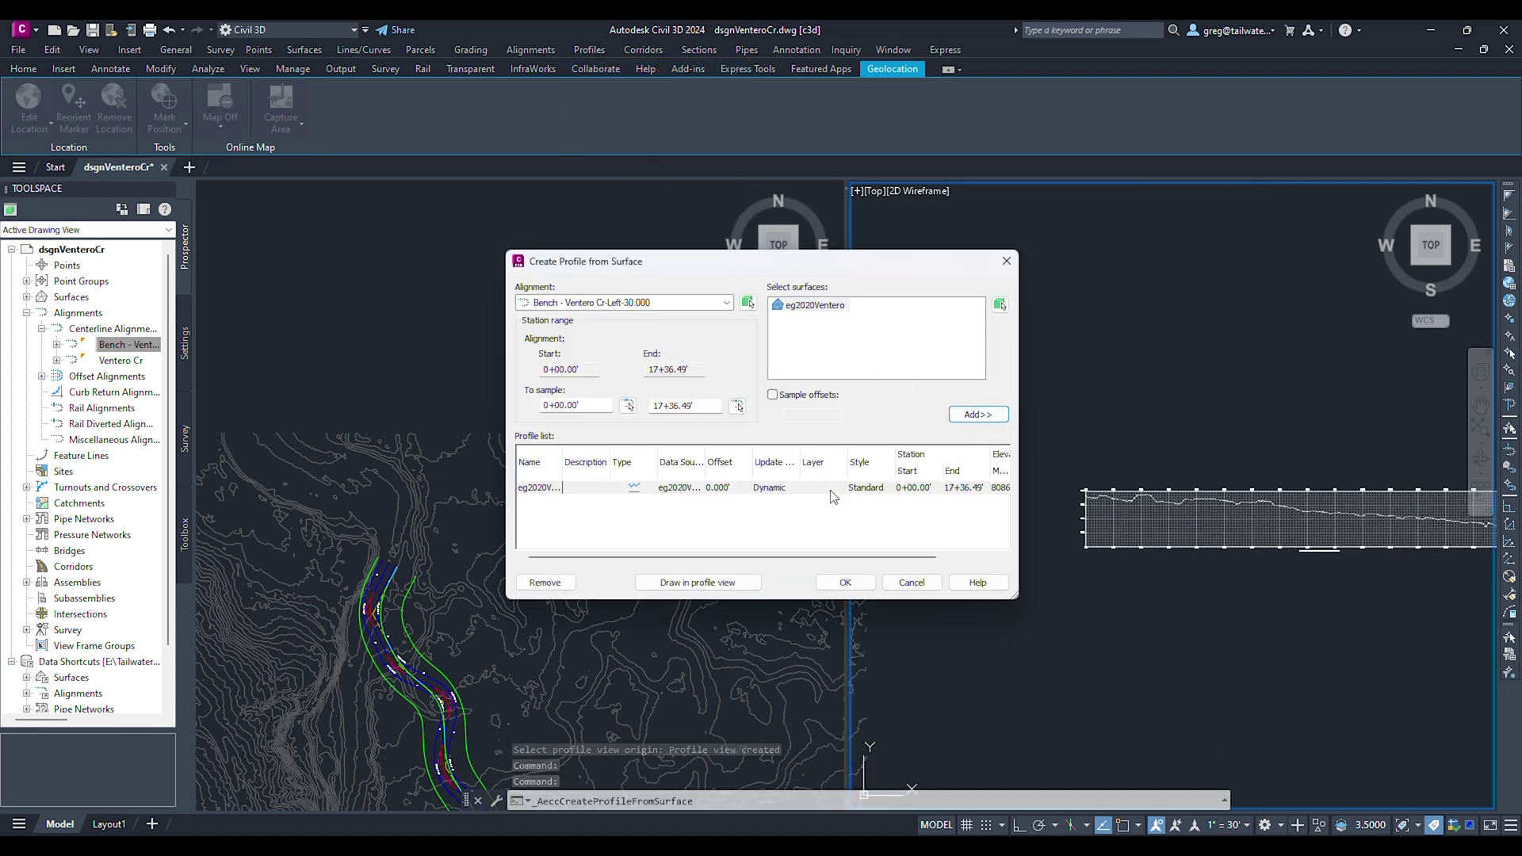
left_click(844, 492)
left_click(792, 424)
left_click(741, 507)
left_click(695, 452)
Step: Draw the left offset profile in a new _rvr 10to1 VEGX (model) profile view placed above the centerline view
left_click(697, 582)
left_click(753, 420)
left_click(729, 462)
left_click(875, 609)
left_click(1082, 460)
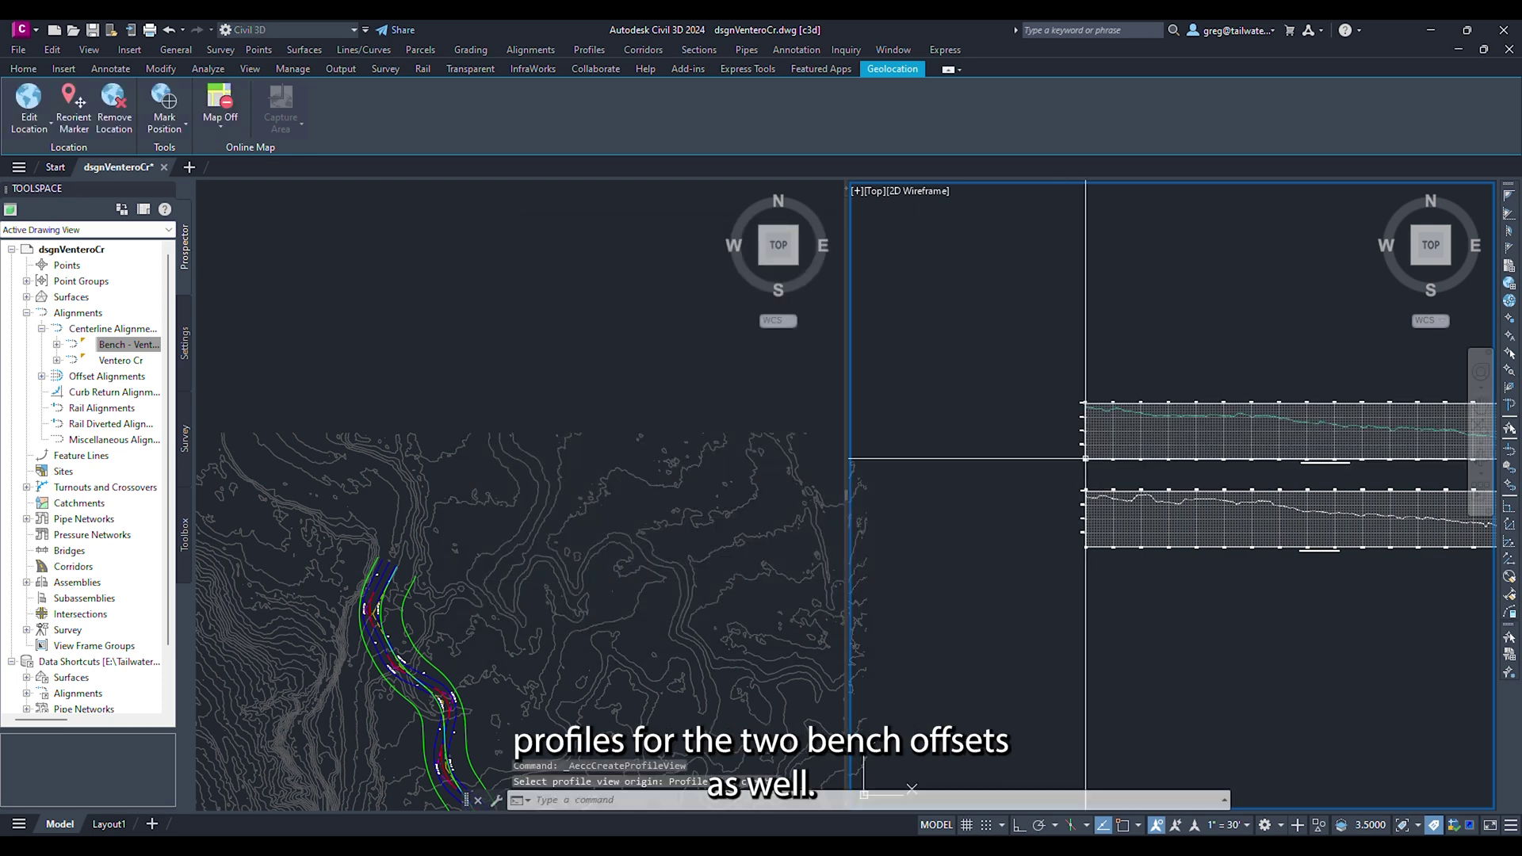
Step: Create a surface profile along the Bench - Ventero Cr-Right-30.000 offset from eg2020Ventero with the _rvr Road profile style
left_click(583, 53)
left_click(599, 73)
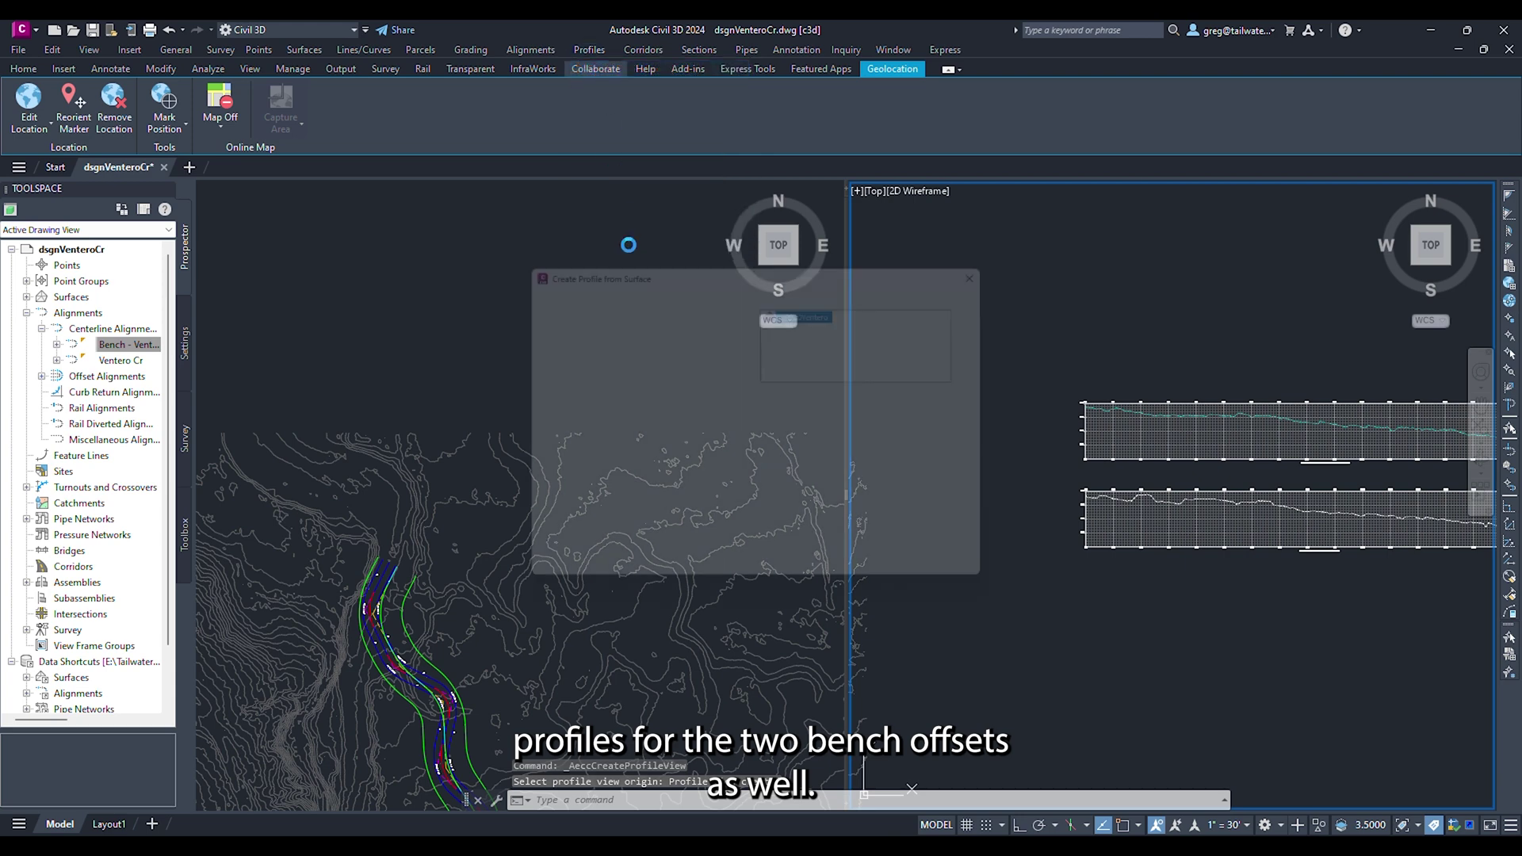
left_click(622, 305)
left_click(617, 345)
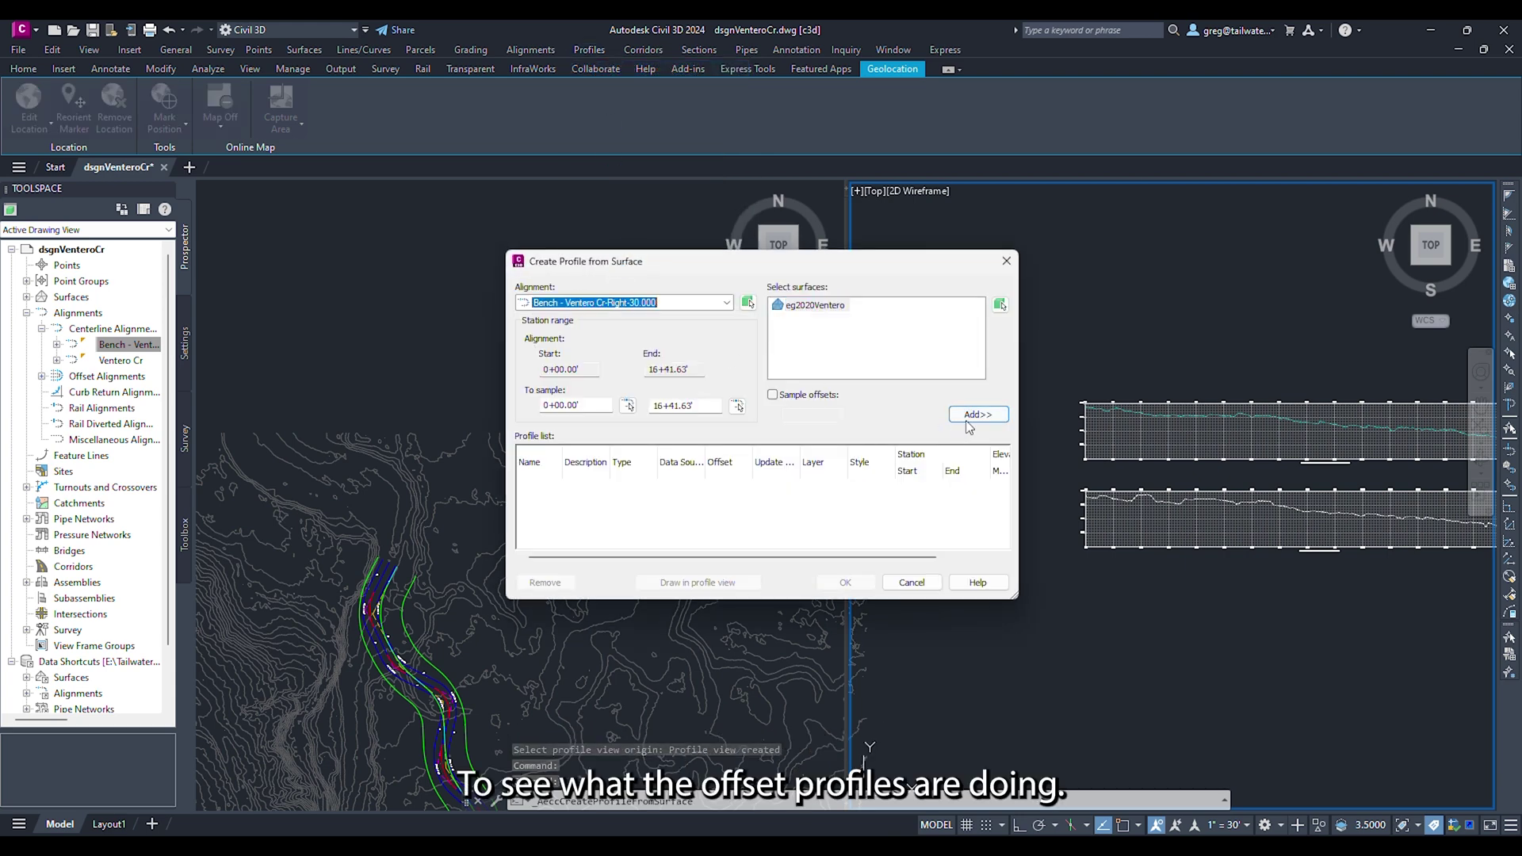
left_click(977, 414)
left_click(872, 486)
left_click(793, 424)
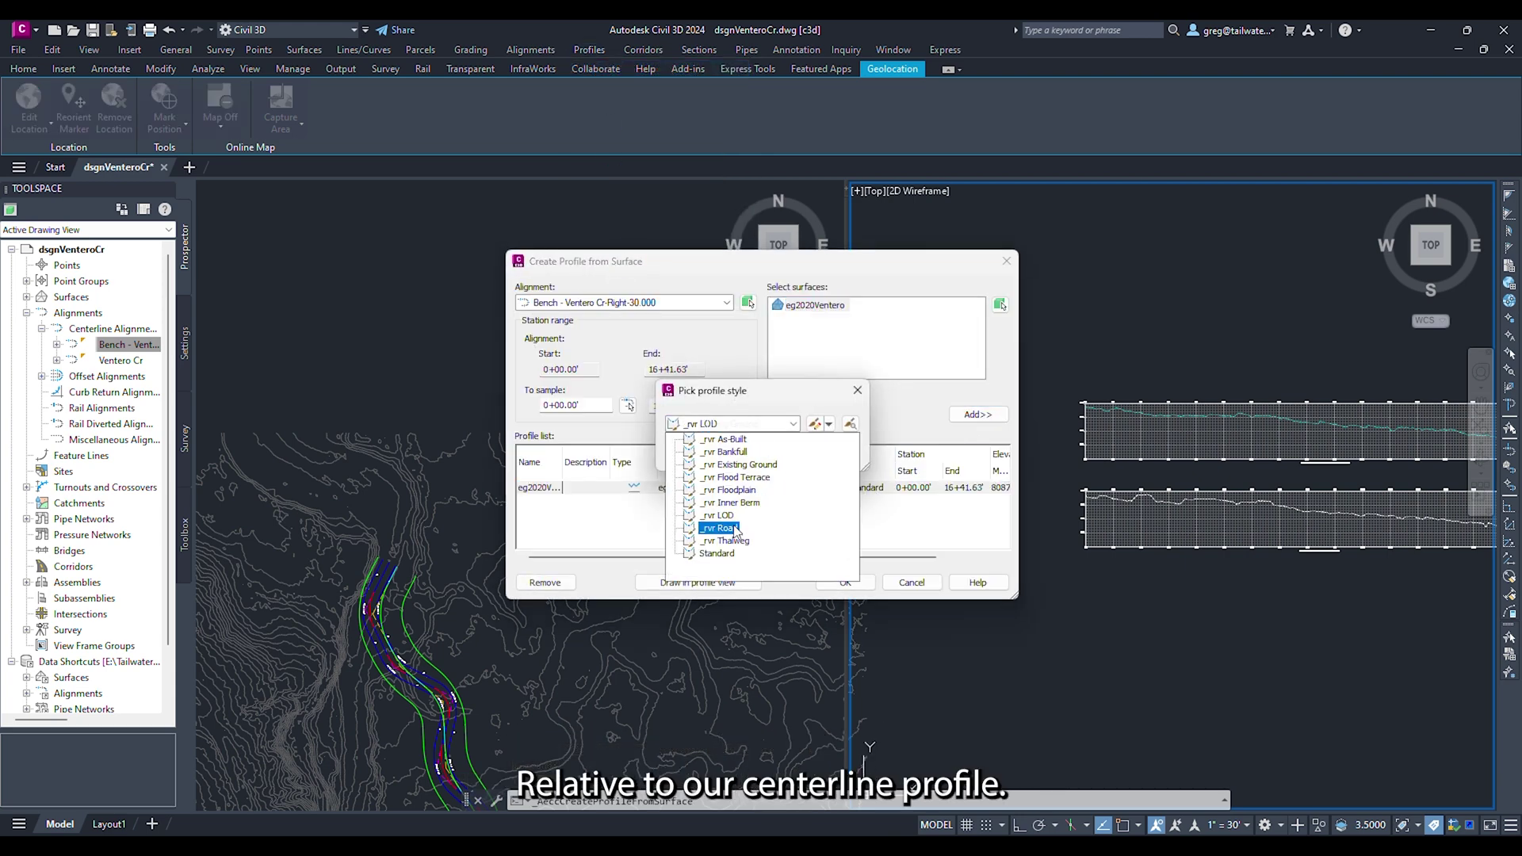
left_click(726, 528)
left_click(697, 454)
Step: Draw the right offset profile in a new _rvr 10to1 VEGX (model) profile view placed below the centerline view
left_click(697, 583)
left_click(734, 427)
left_click(697, 466)
left_click(875, 610)
left_click(1059, 628)
Step: Superimpose the left offset profile onto the bench centerline profile view, with both start and end station limits selected
left_click(1037, 507)
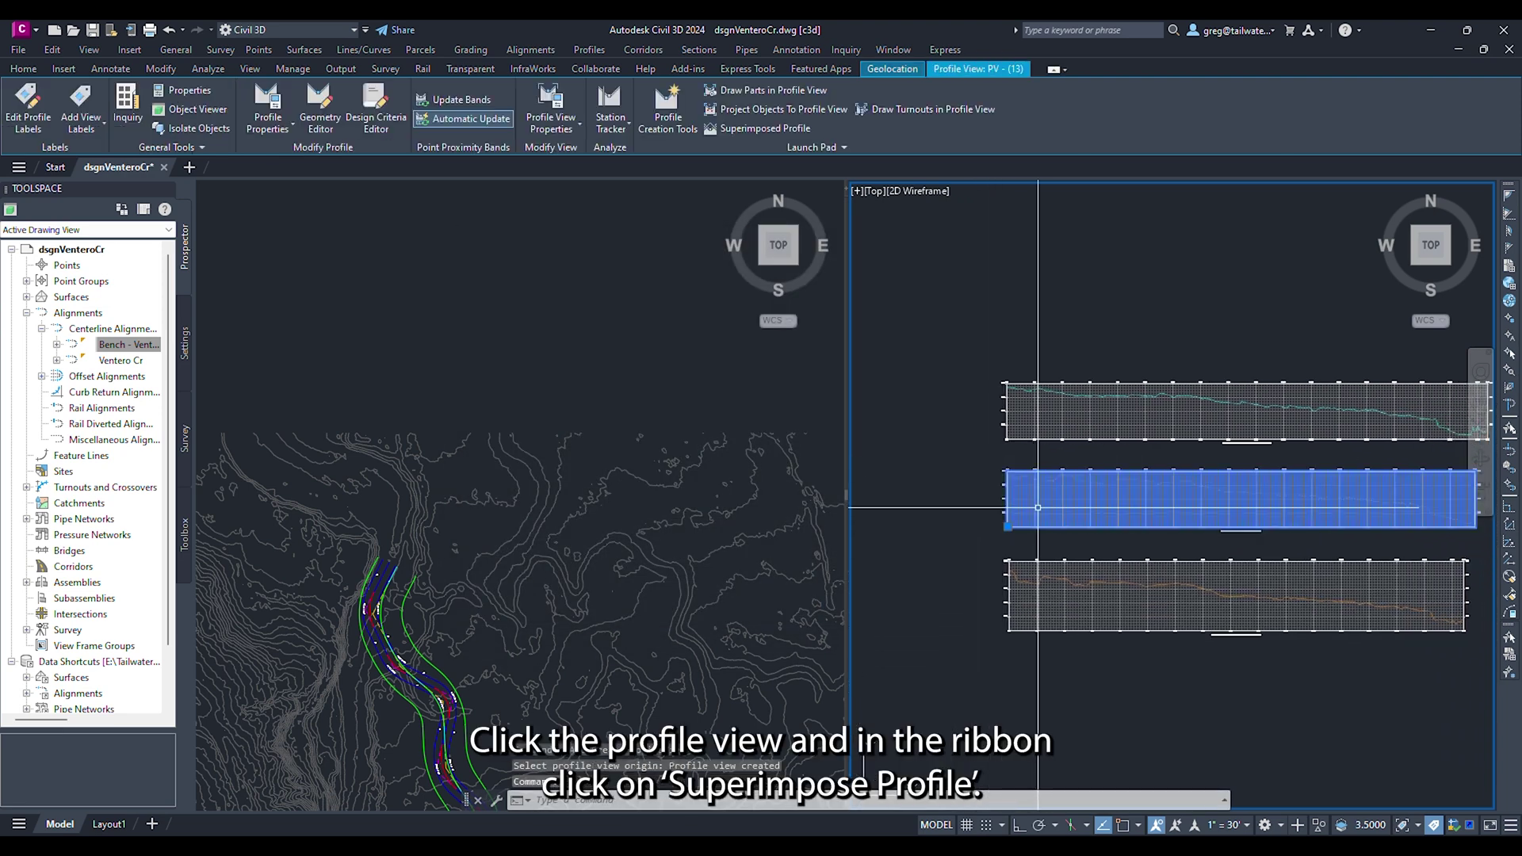
left_click(761, 130)
left_click(1019, 388)
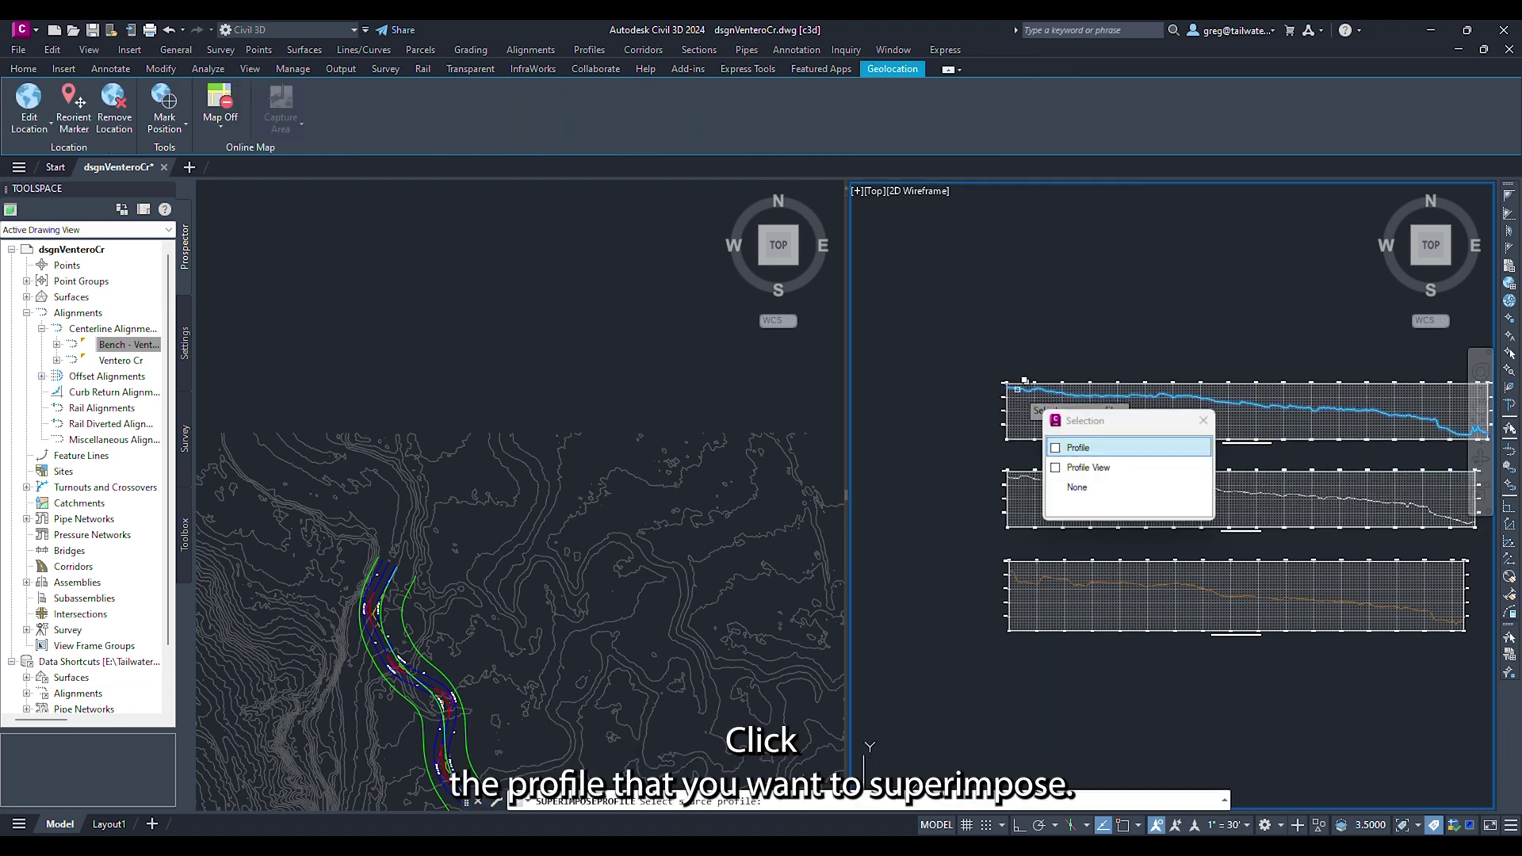
left_click(1076, 447)
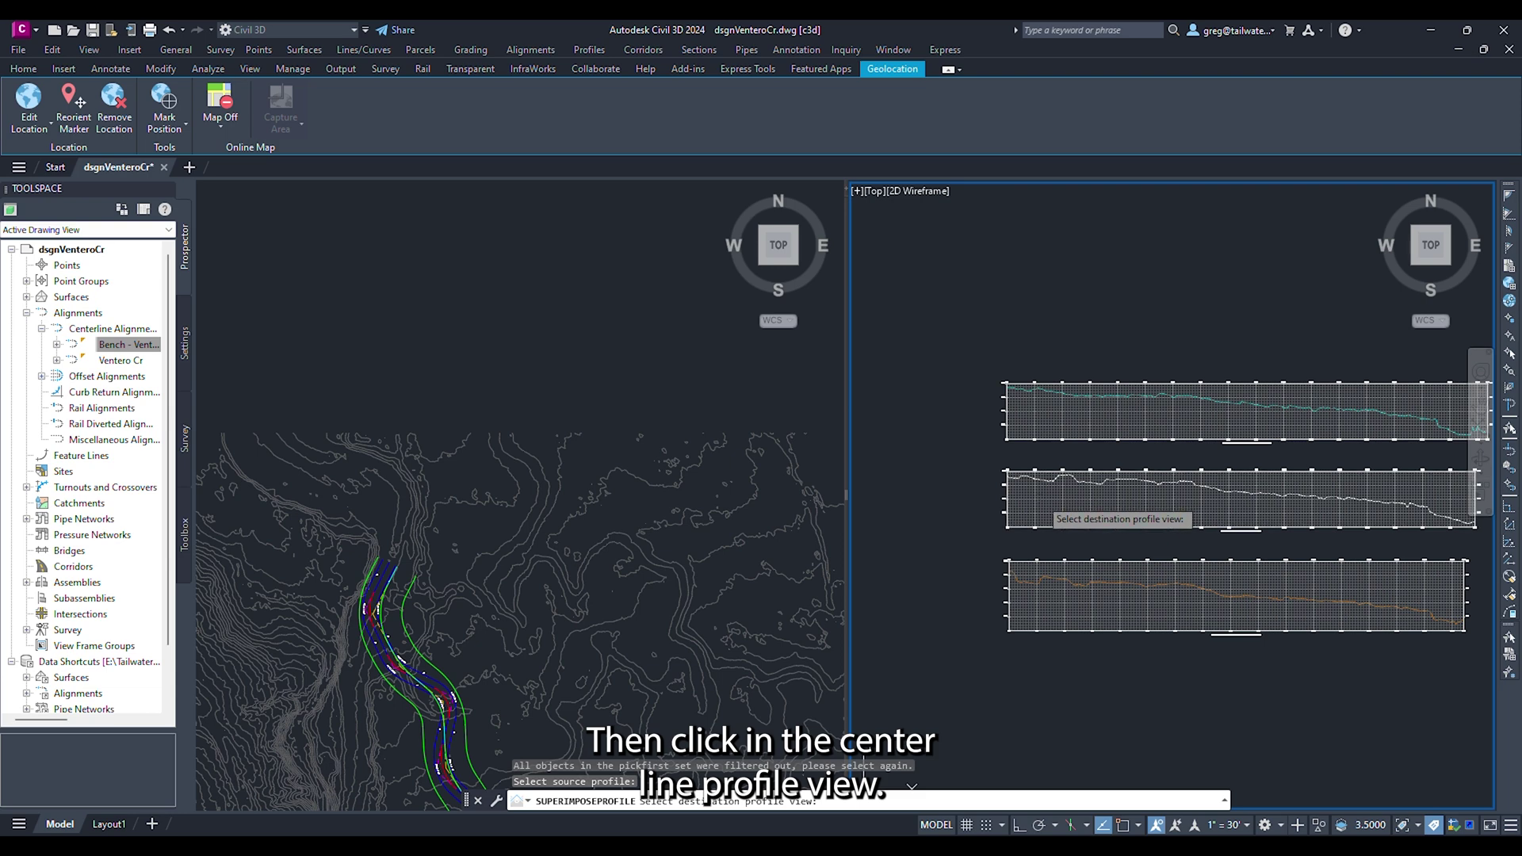
left_click(1040, 497)
left_click(545, 336)
left_click(545, 392)
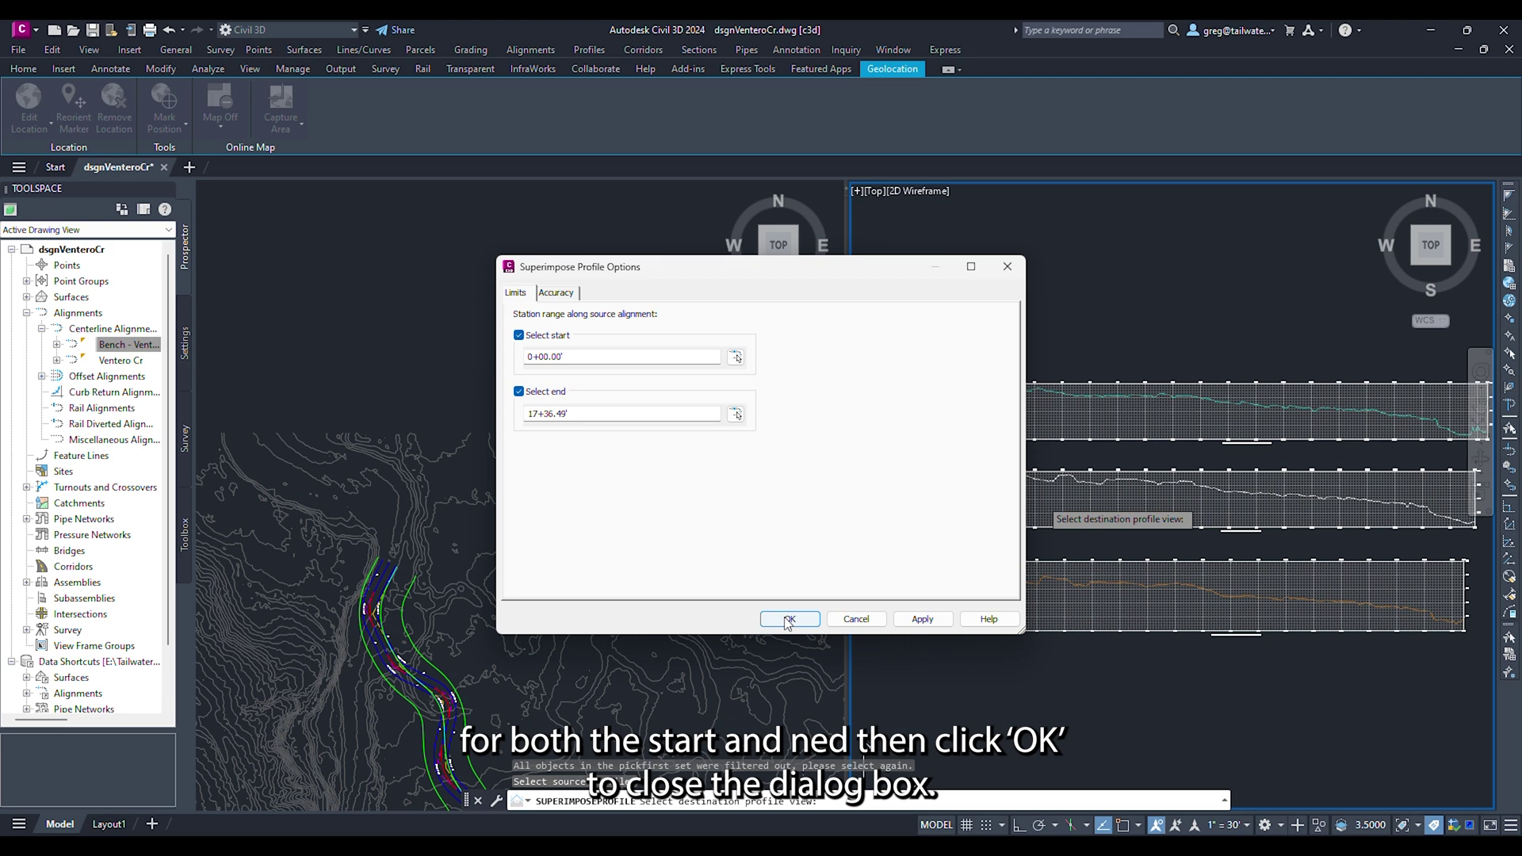
left_click(788, 619)
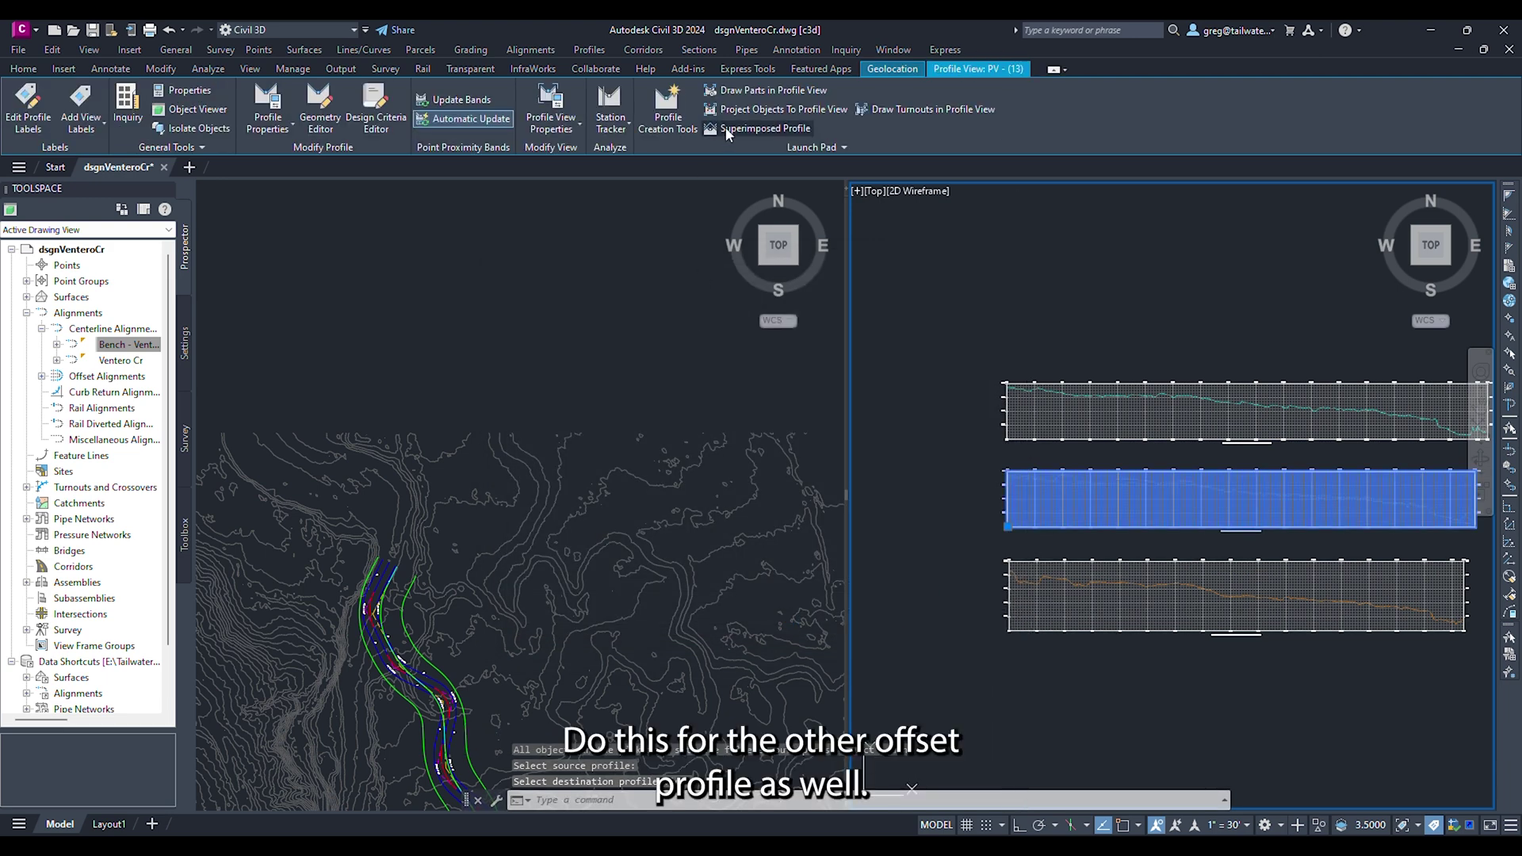
Step: Superimpose the right offset profile onto the bench centerline profile view, with both start and end station limits selected
left_click(727, 137)
left_click(1024, 582)
left_click(1079, 641)
left_click(1043, 514)
left_click(534, 338)
left_click(531, 392)
left_click(790, 619)
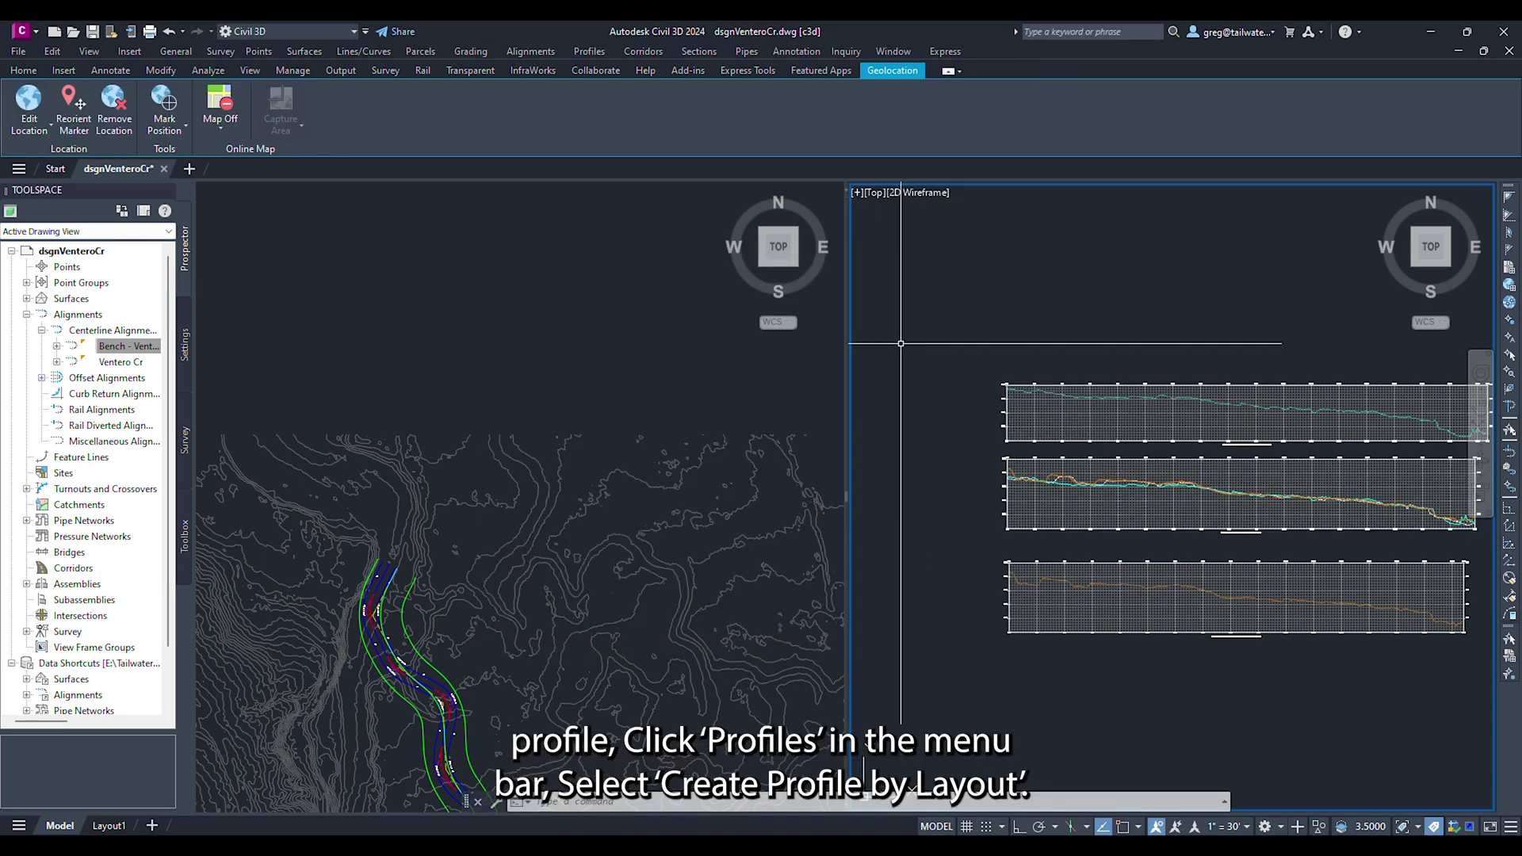
Step: Create a layout profile named Bench in the centerline profile view, with the _rvr Floodplain style and _rvr Line label set
left_click(583, 52)
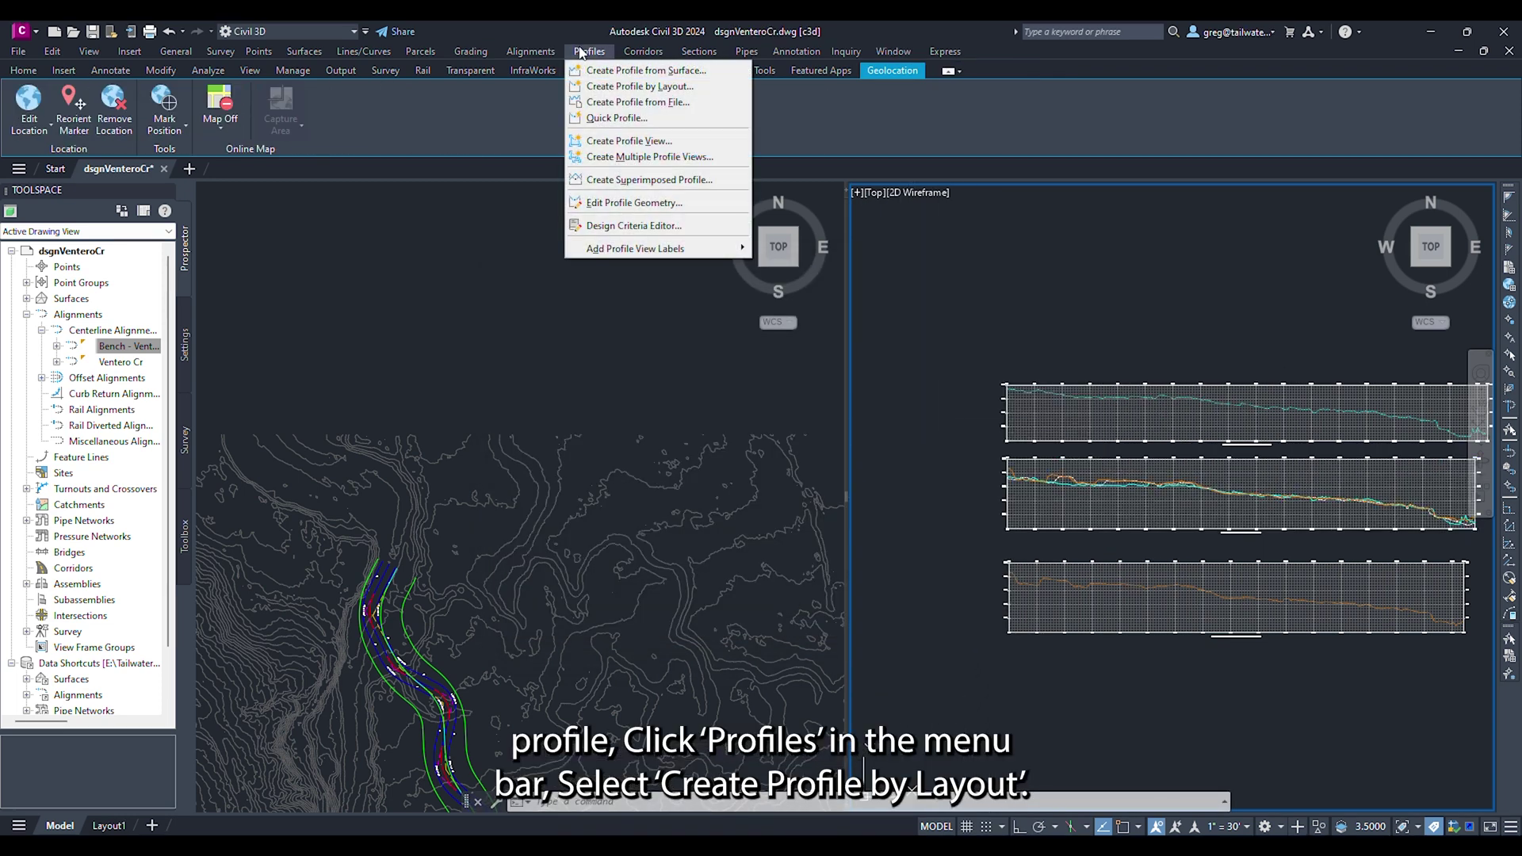
left_click(639, 86)
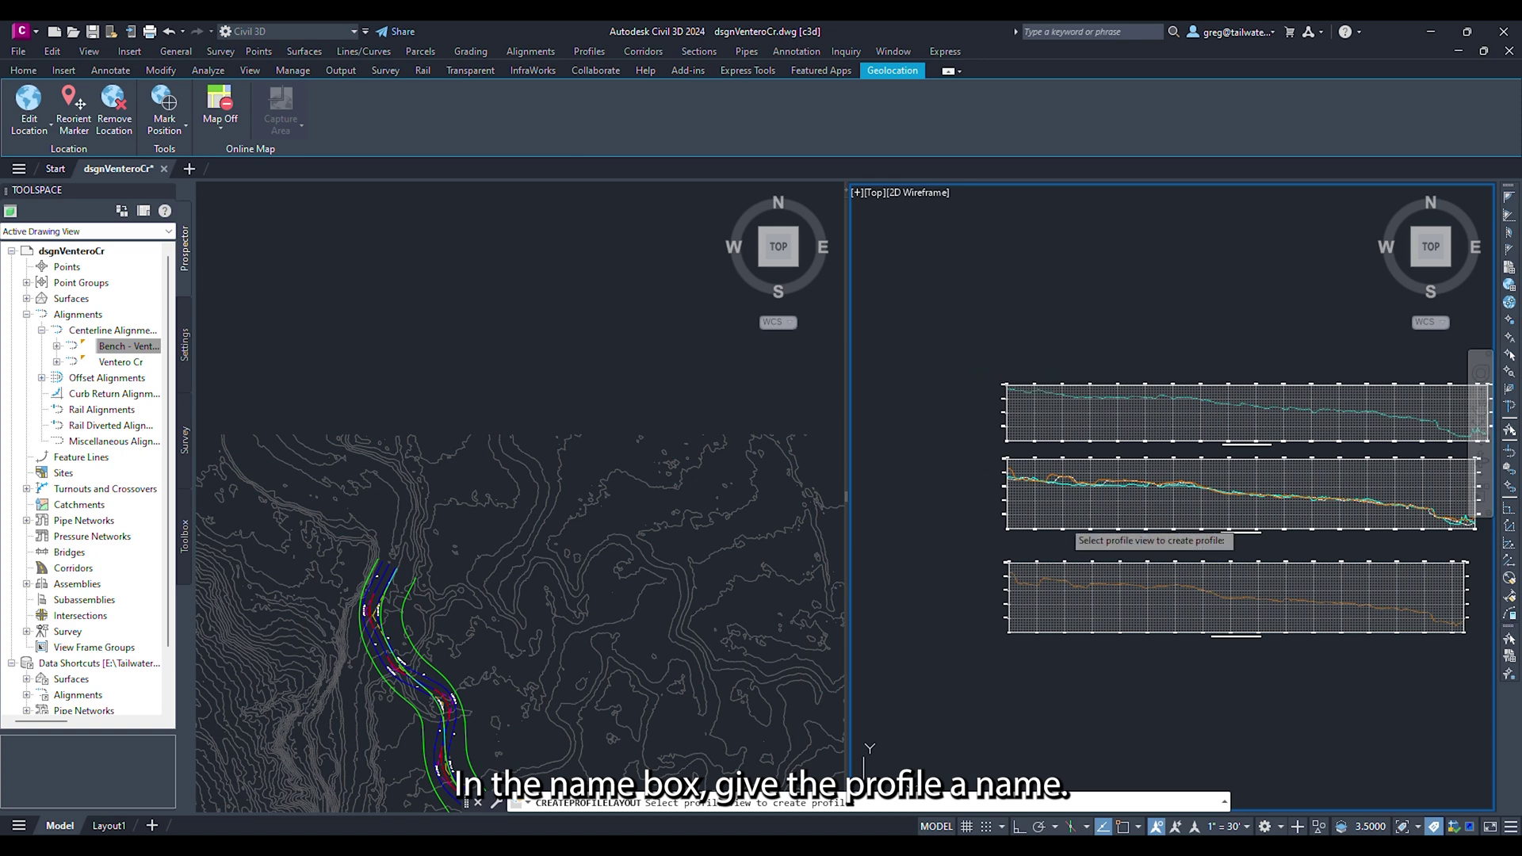
left_click(1066, 525)
type("Bench")
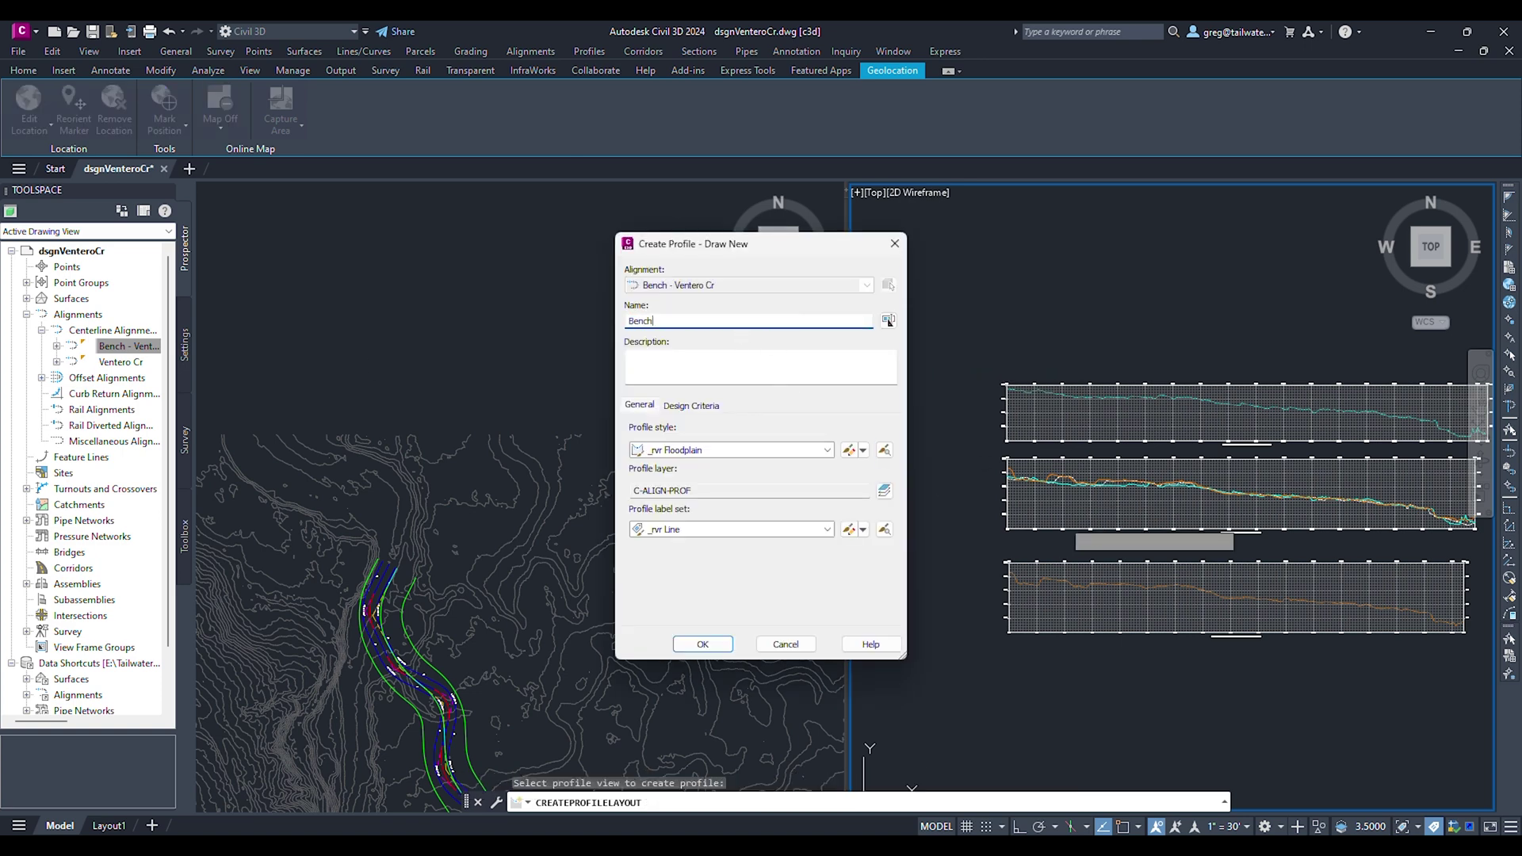
left_click(714, 454)
left_click(713, 454)
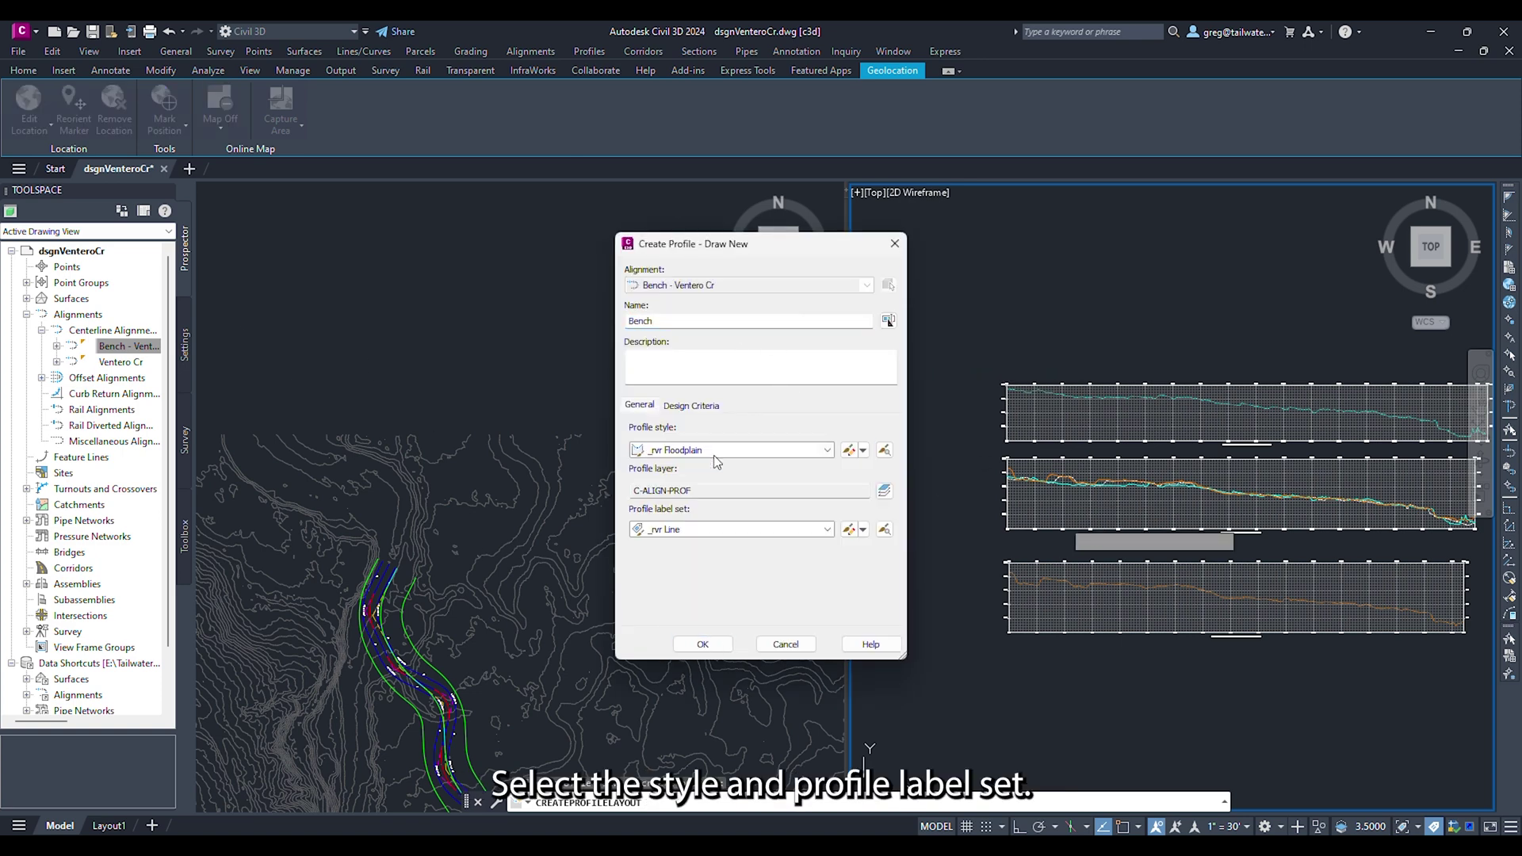
left_click(718, 533)
left_click(725, 550)
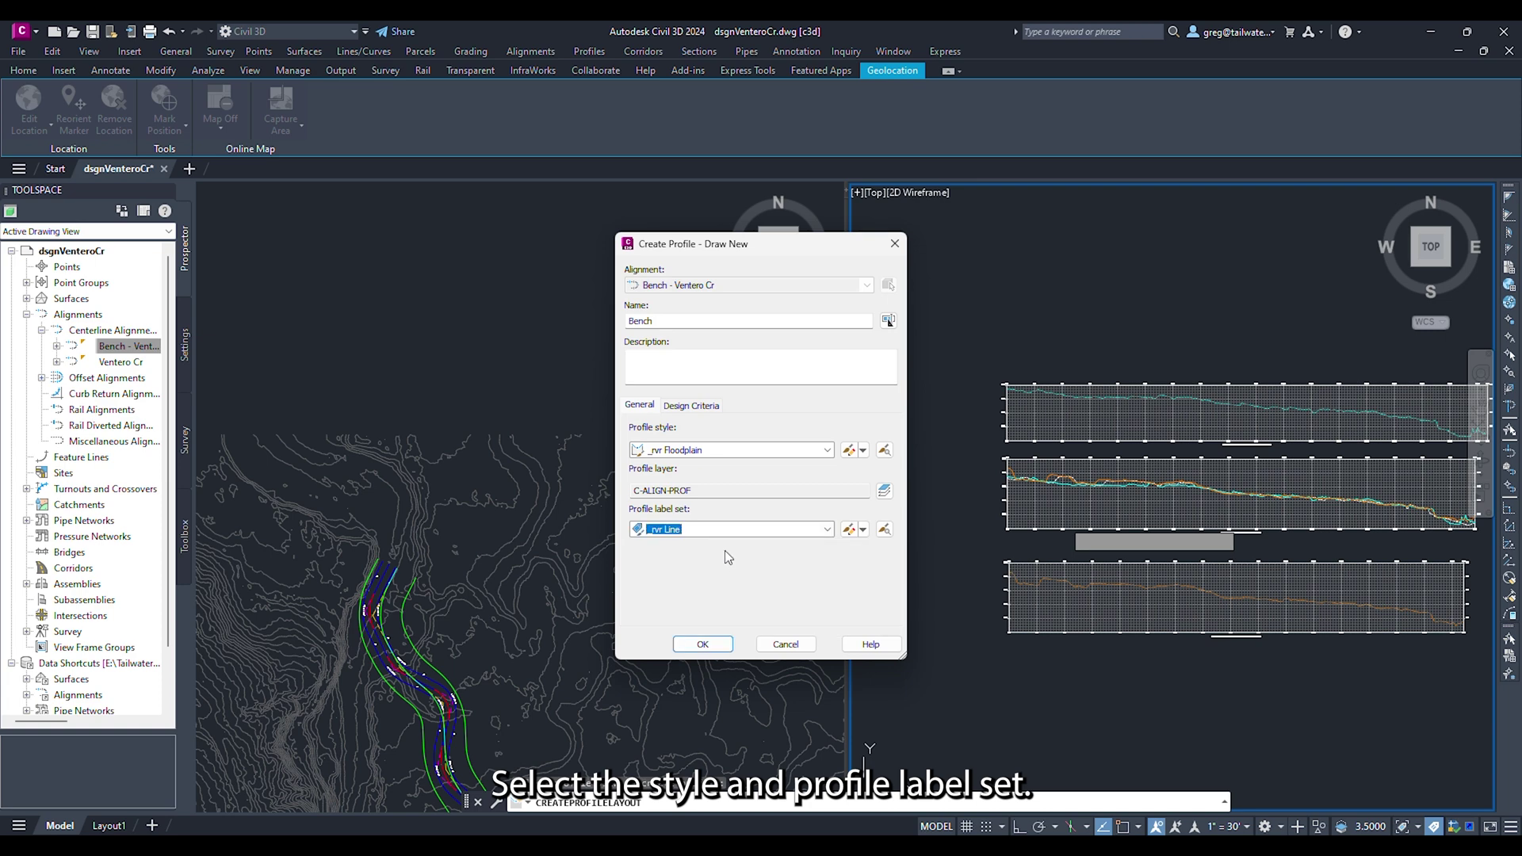
left_click(702, 644)
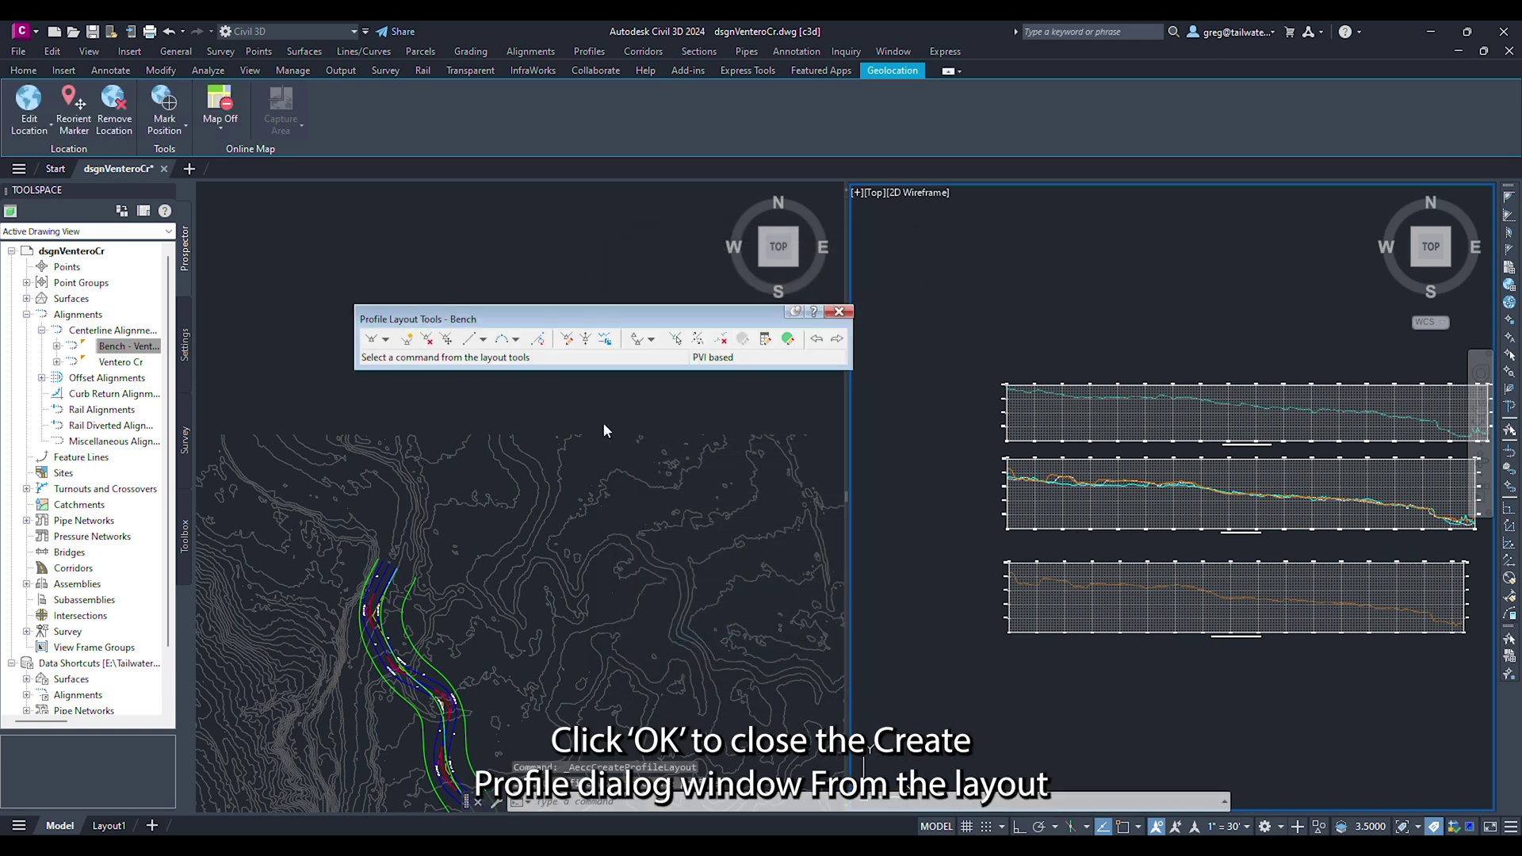
Step: With object snap on, draw one Bench profile tangent from station 0+00 to the existing ground line's end at station 16+89
left_click(371, 338)
scroll(1053, 501, "up", 5)
left_click(1138, 827)
left_click(1123, 827)
left_click(973, 418)
scroll(1047, 509, "down", 4)
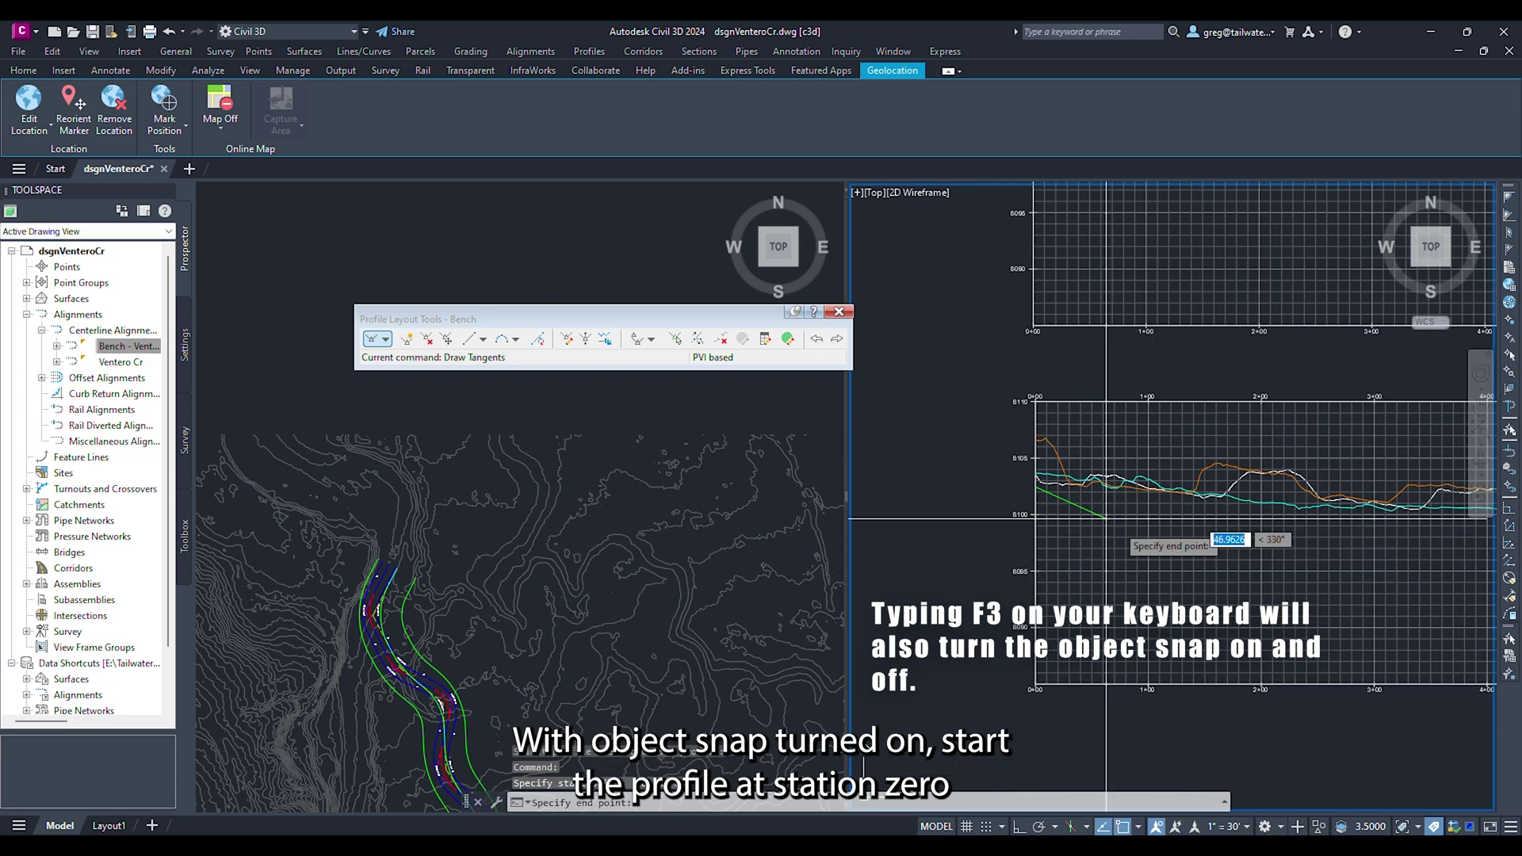
scroll(1047, 509, "down", 5)
scroll(1155, 595, "up", 9)
left_click(1131, 558)
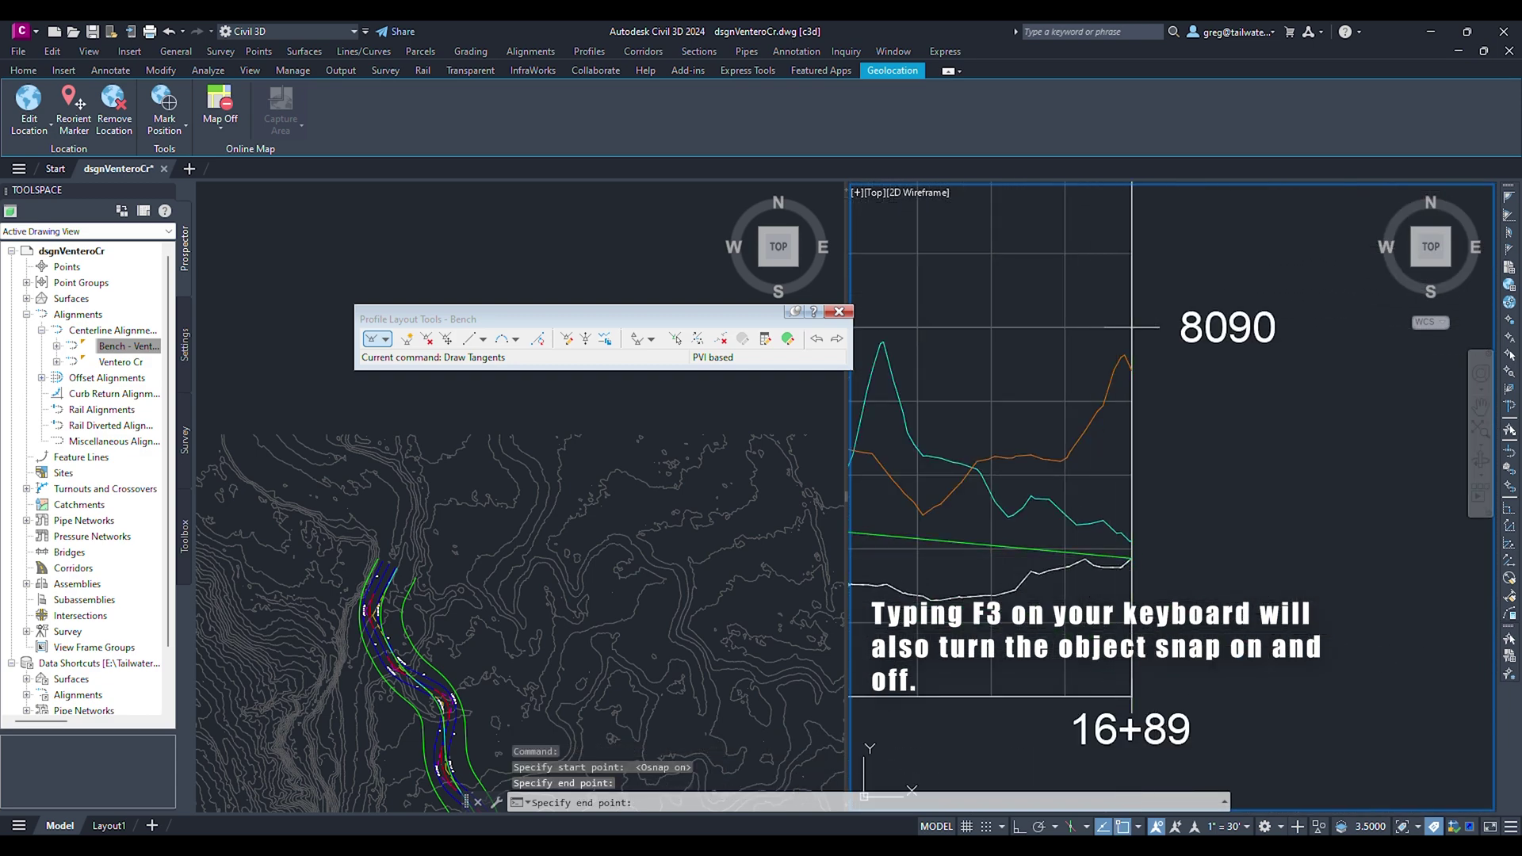
scroll(1119, 632, "down", 8)
scroll(1030, 571, "up", 4)
key("Return")
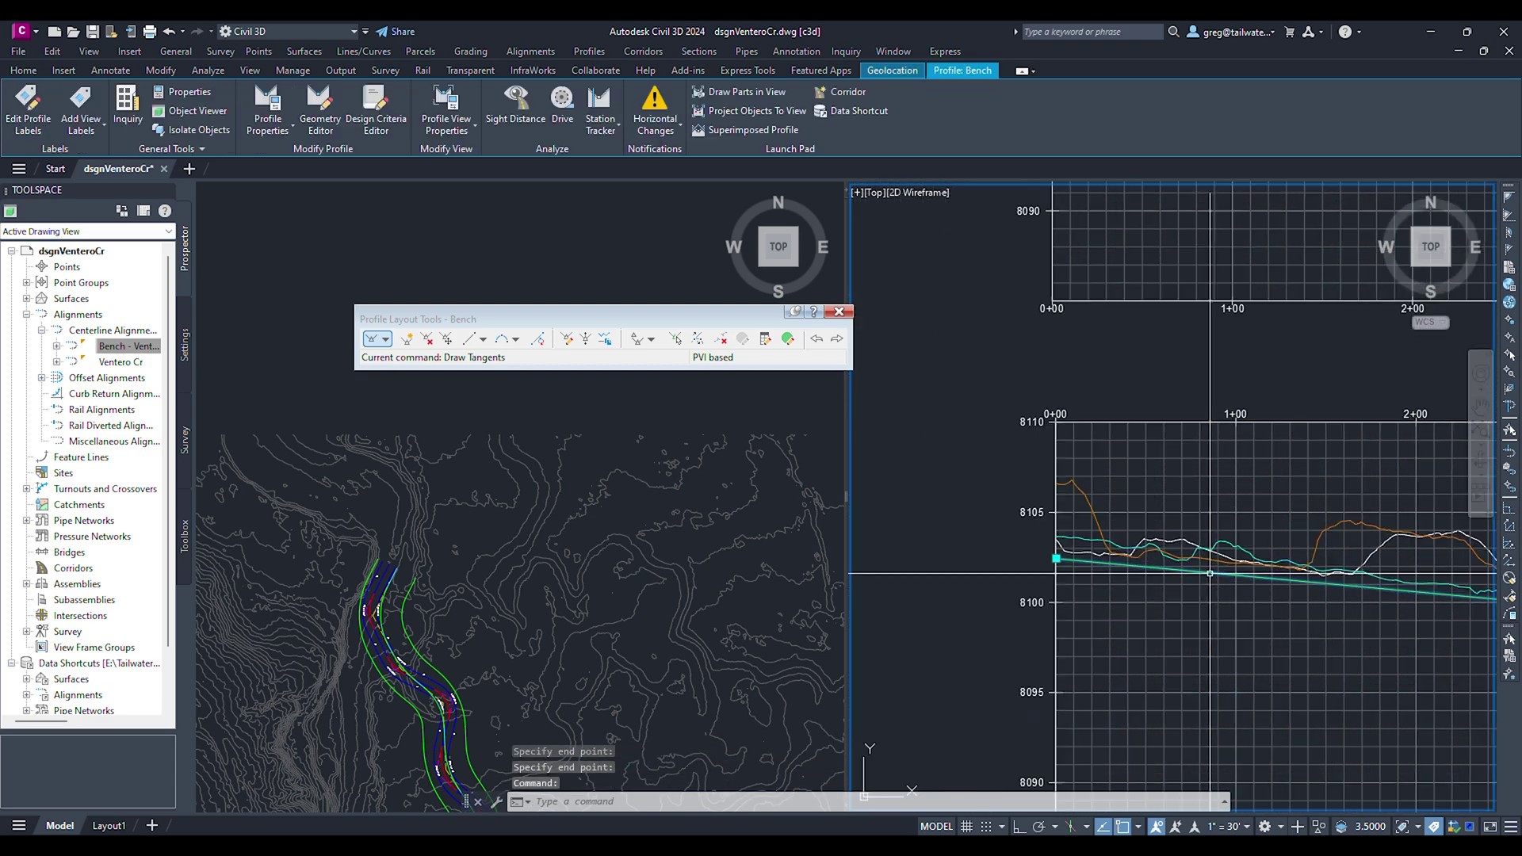
Step: Insert several PVIs along the Bench profile to shape its grade near the ground profiles, and close the profile layout tools
left_click(412, 344)
middle_click_drag(1419, 634, 986, 560)
middle_click_drag(1386, 607, 1191, 606)
left_click(1148, 527)
middle_click_drag(1340, 628, 866, 618)
left_click(1249, 552)
middle_click_drag(1397, 613, 990, 612)
middle_click_drag(1314, 632, 1049, 625)
left_click(1226, 597)
middle_click_drag(1372, 649, 1009, 639)
left_click(1313, 625)
middle_click_drag(1349, 657, 1006, 608)
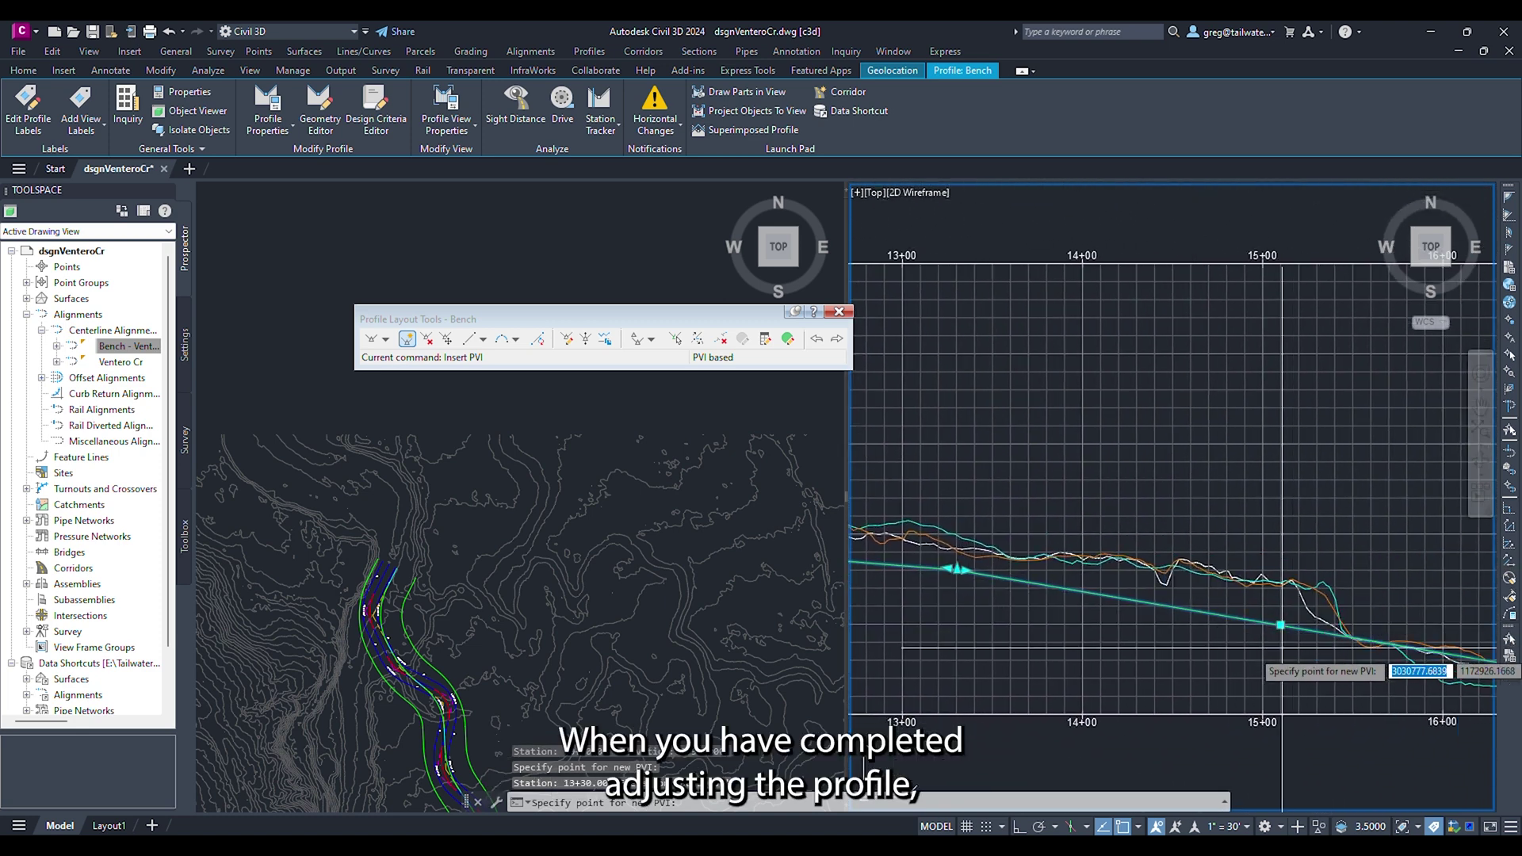
middle_click_drag(1278, 653, 1141, 632)
key("Escape")
scroll(1158, 543, "down", 6)
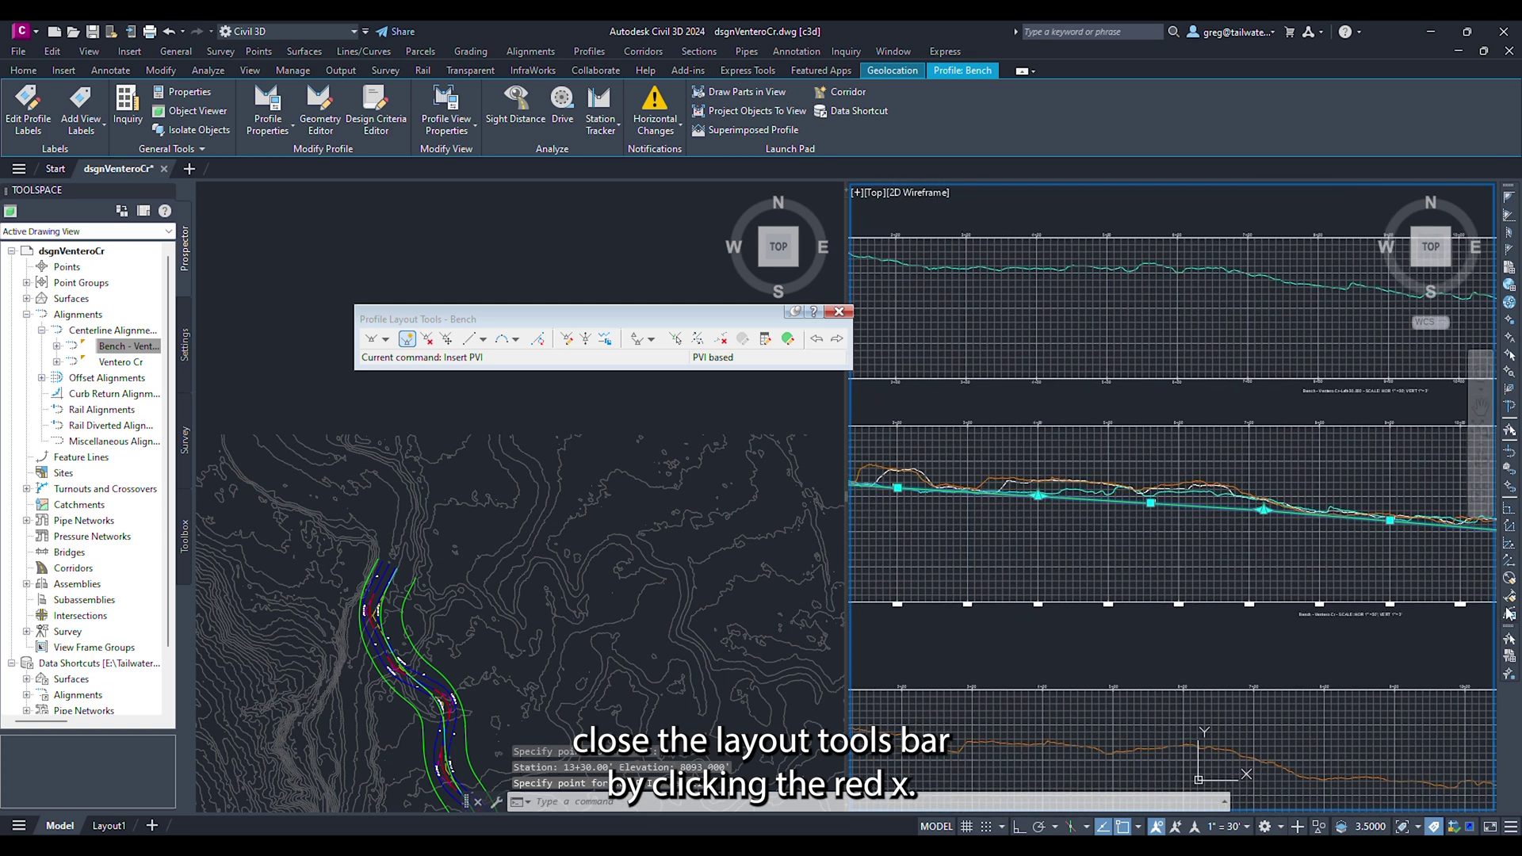
left_click(839, 312)
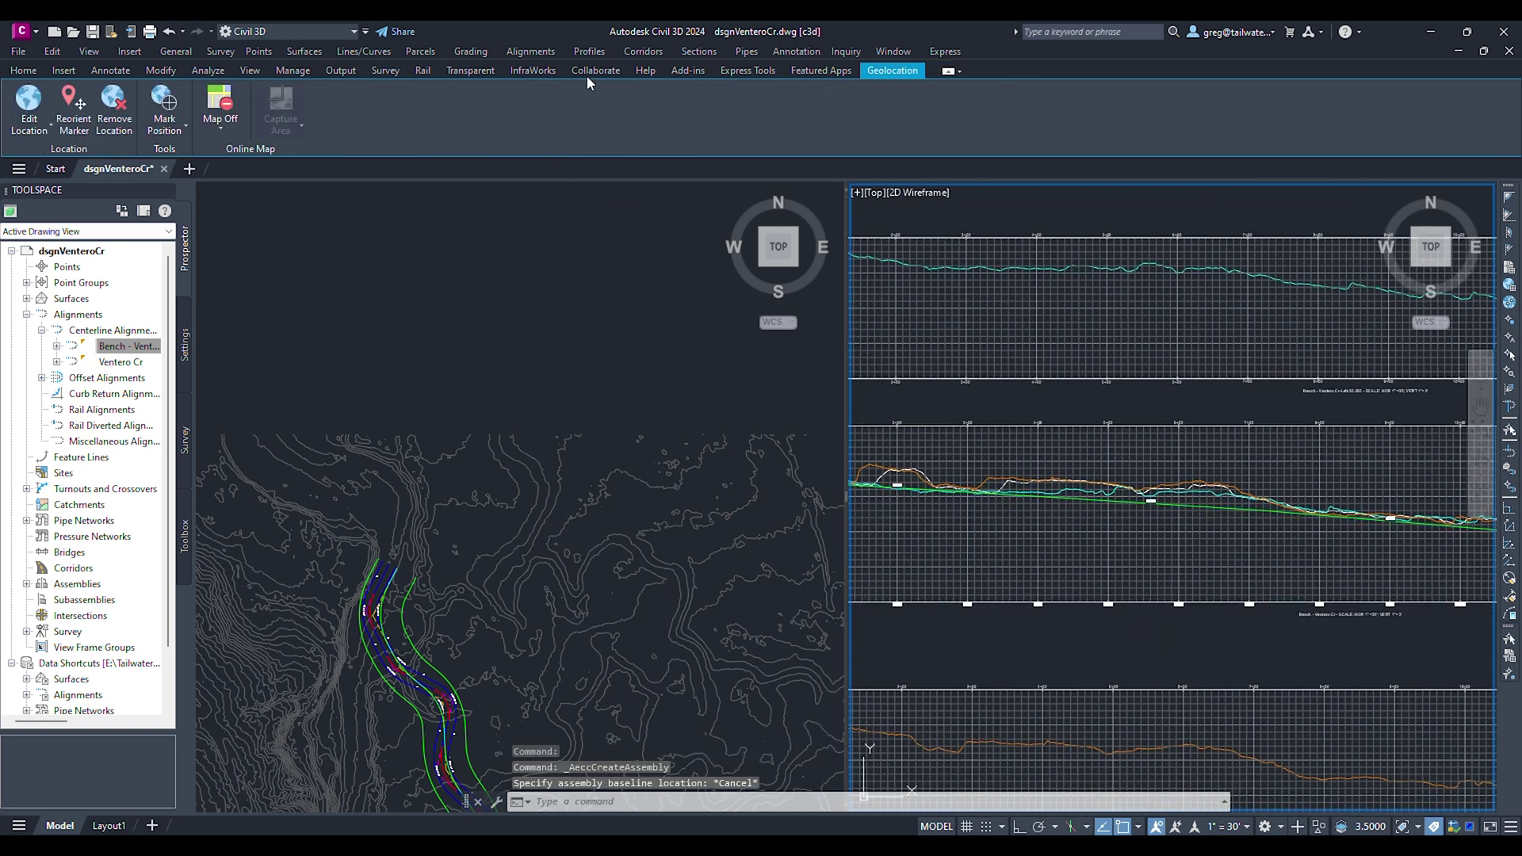
Step: Create an assembly named Bench of type Other with Standard styles and place its baseline in empty space
left_click(638, 51)
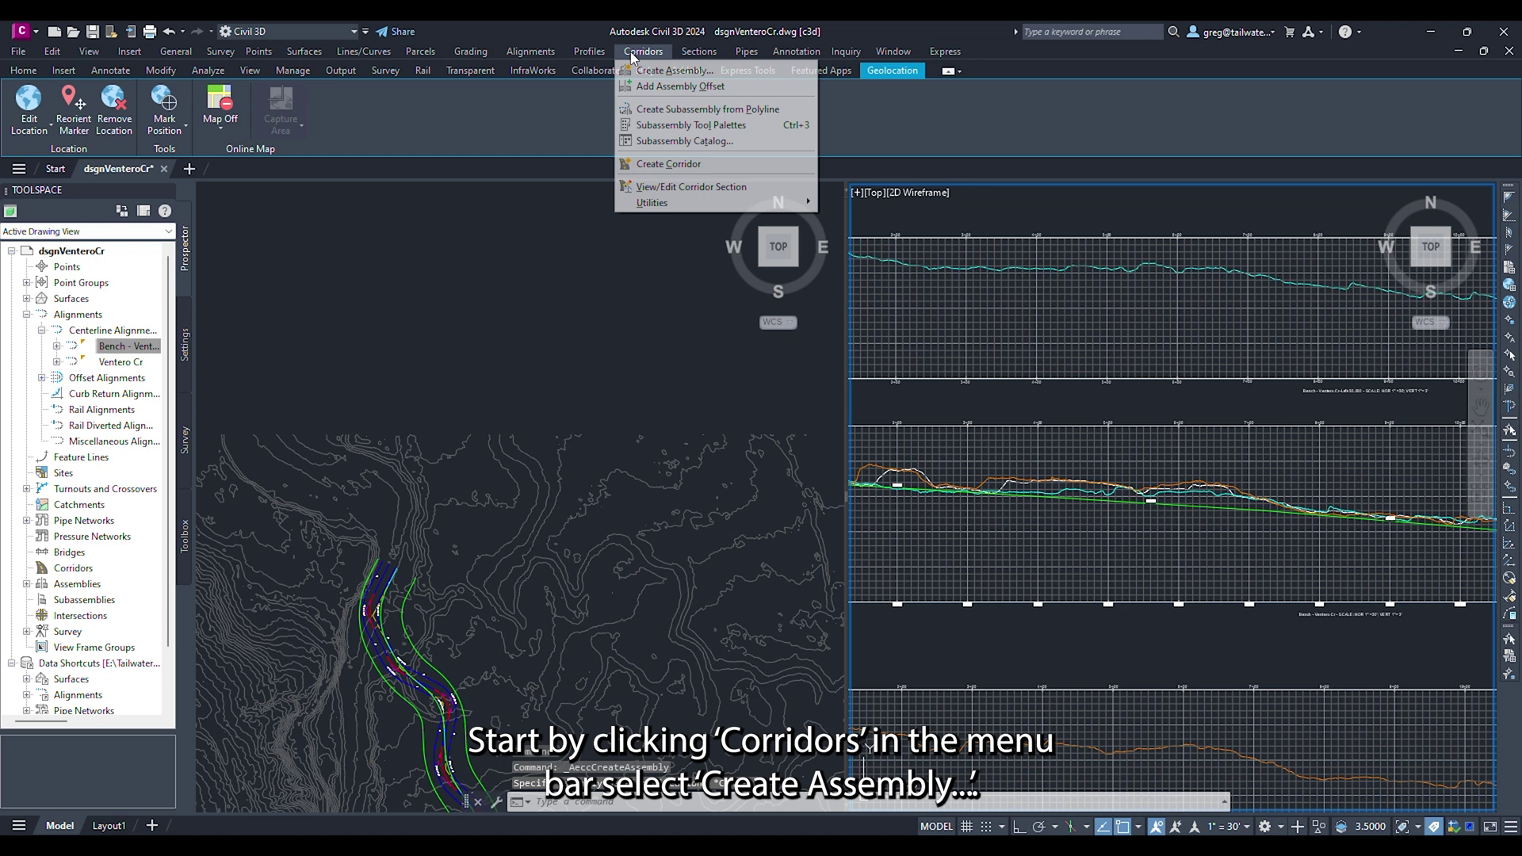
left_click(634, 70)
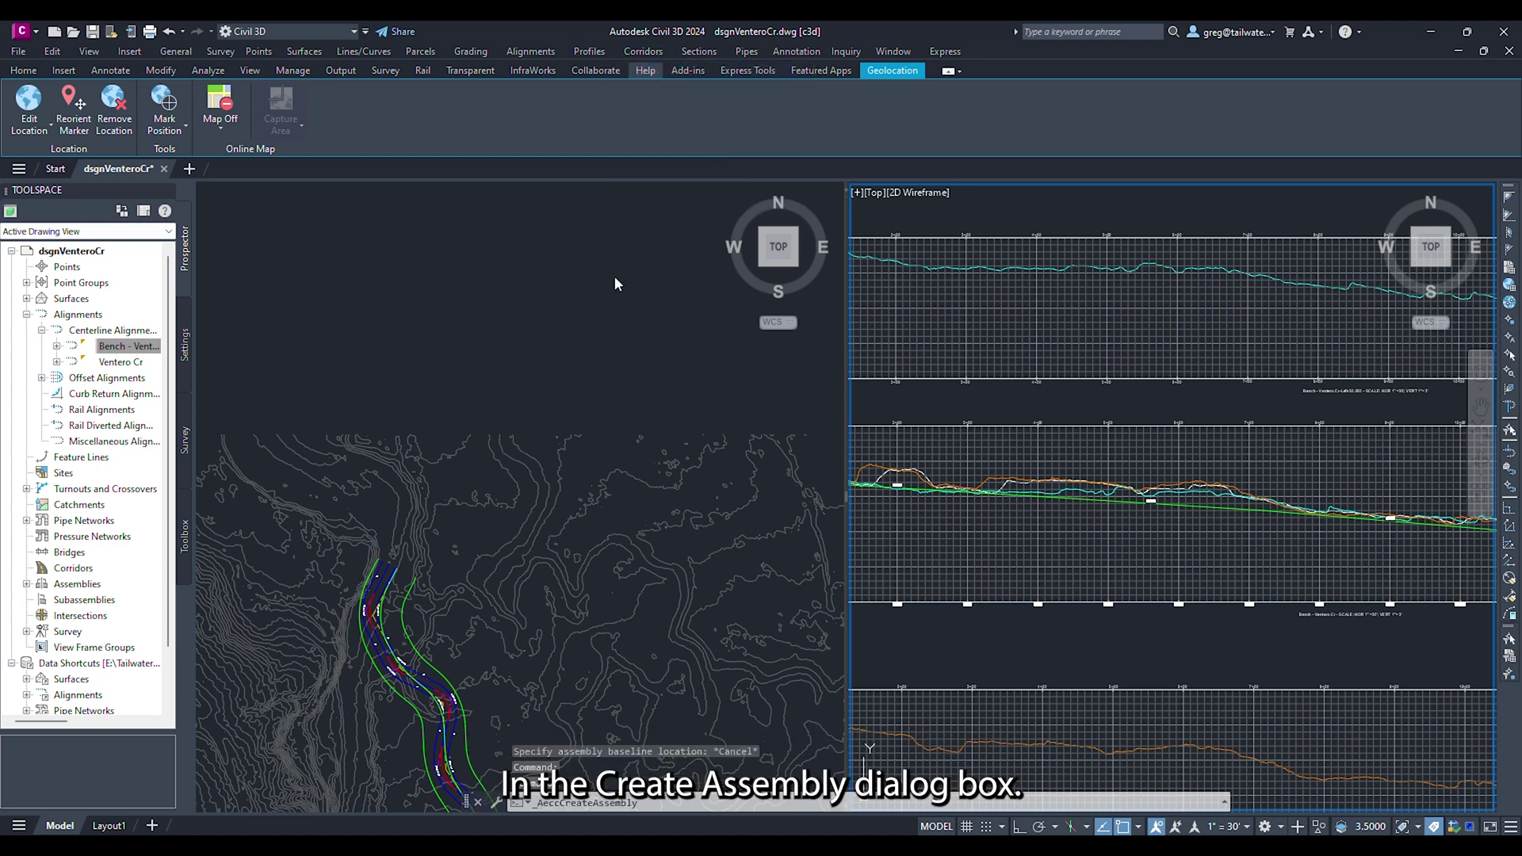
type("B")
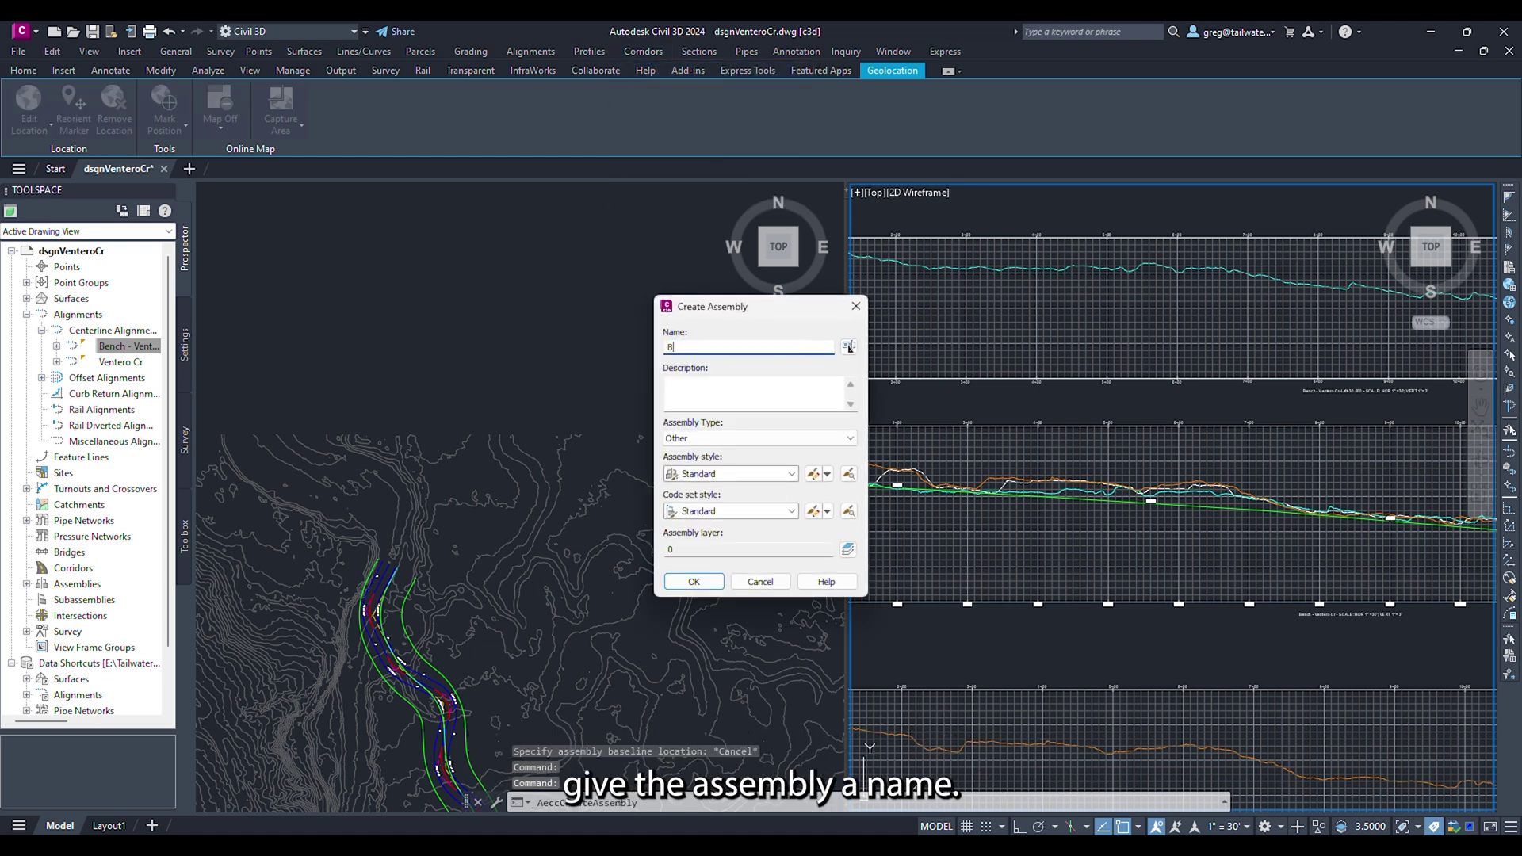
type("ench")
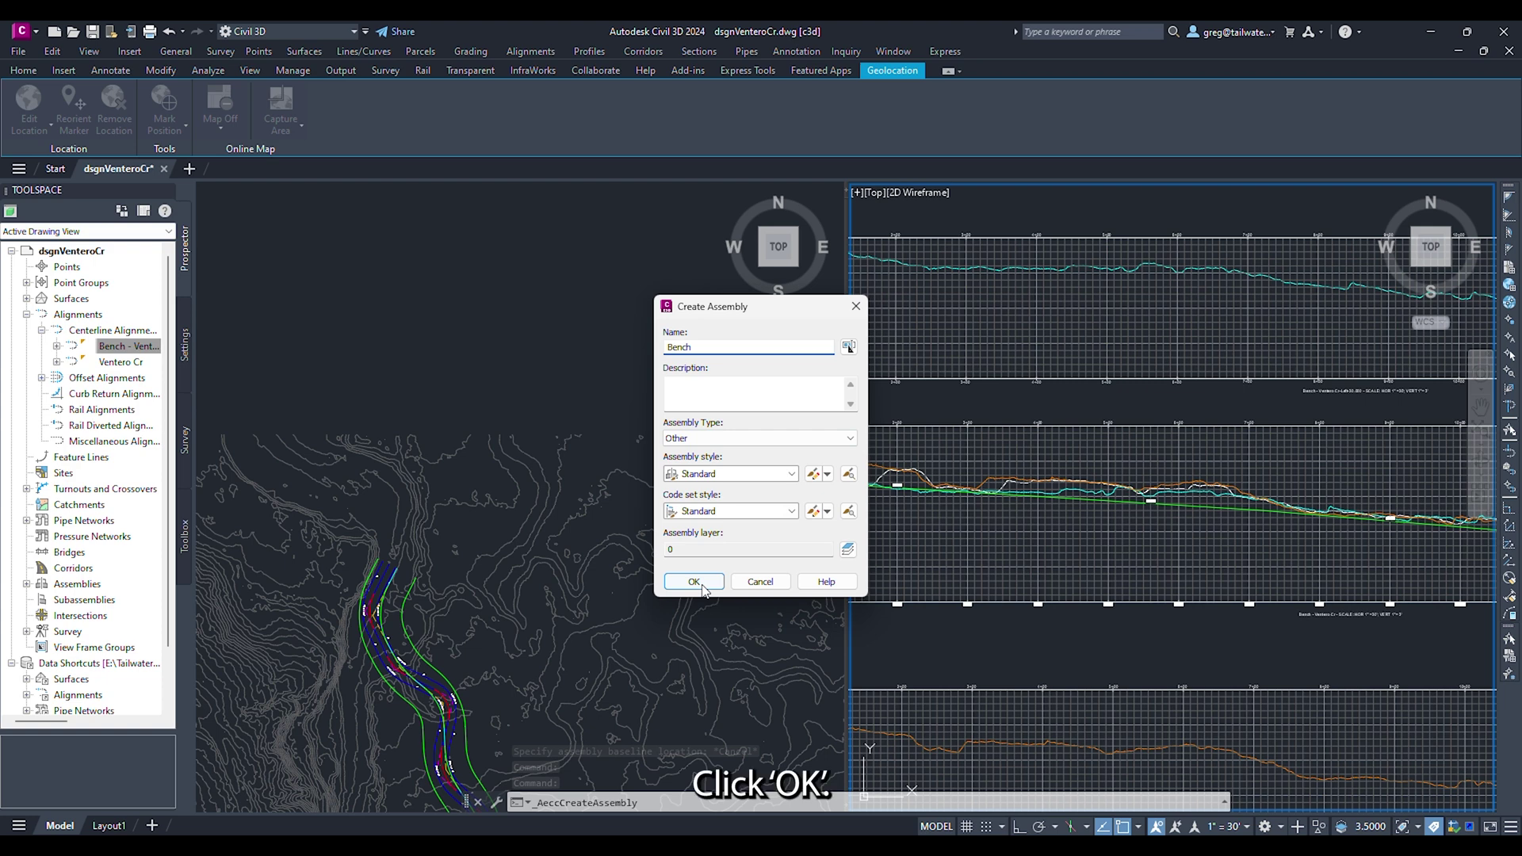
left_click(694, 582)
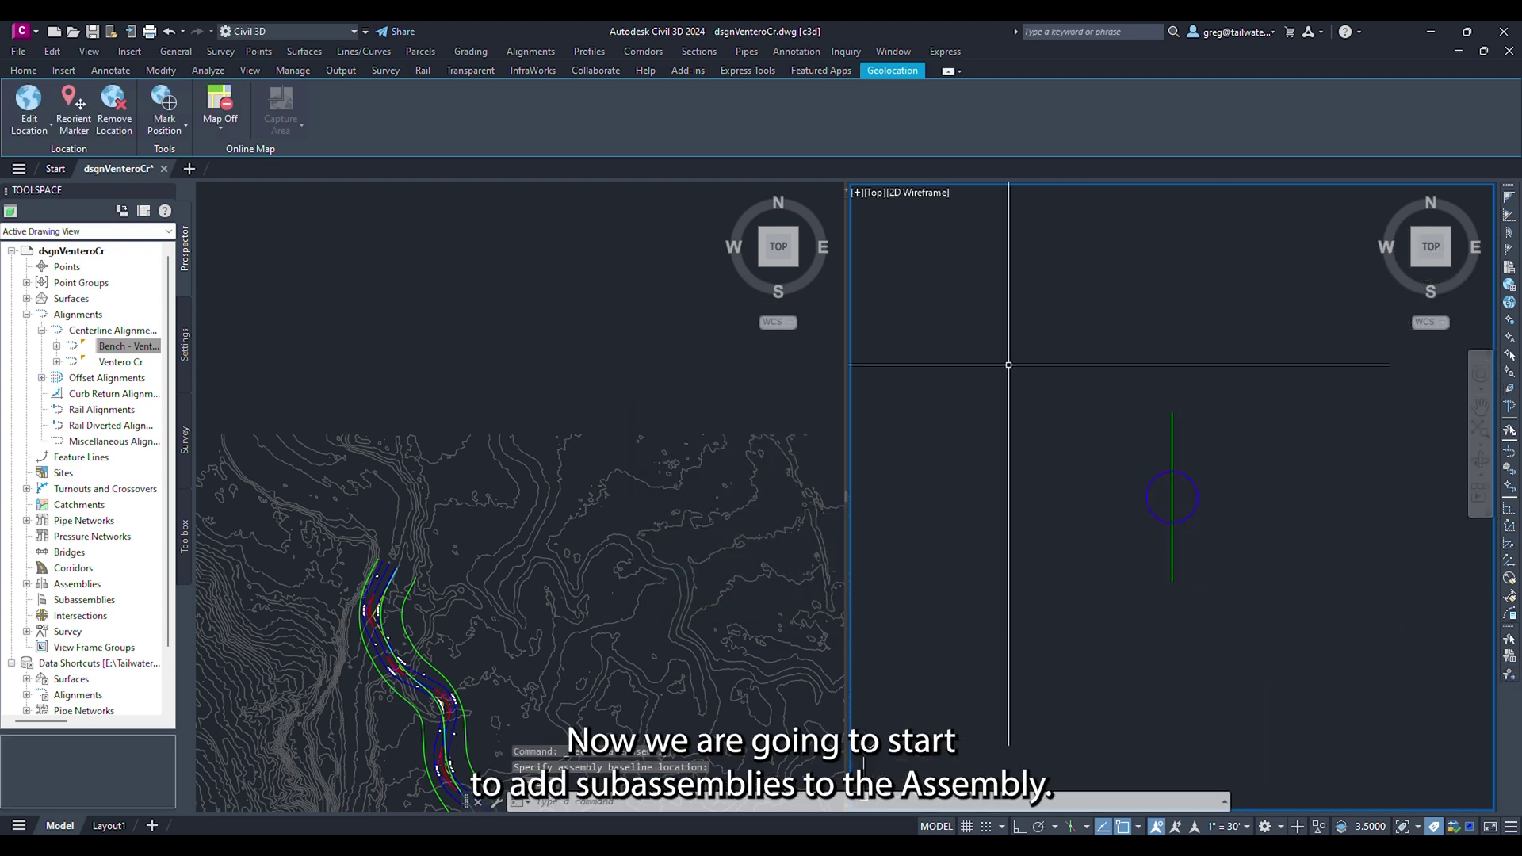
Step: Attach a left-side LinkWidthAndSlope subassembly with a 30' width and 0% slope to the Bench assembly baseline
left_click(639, 53)
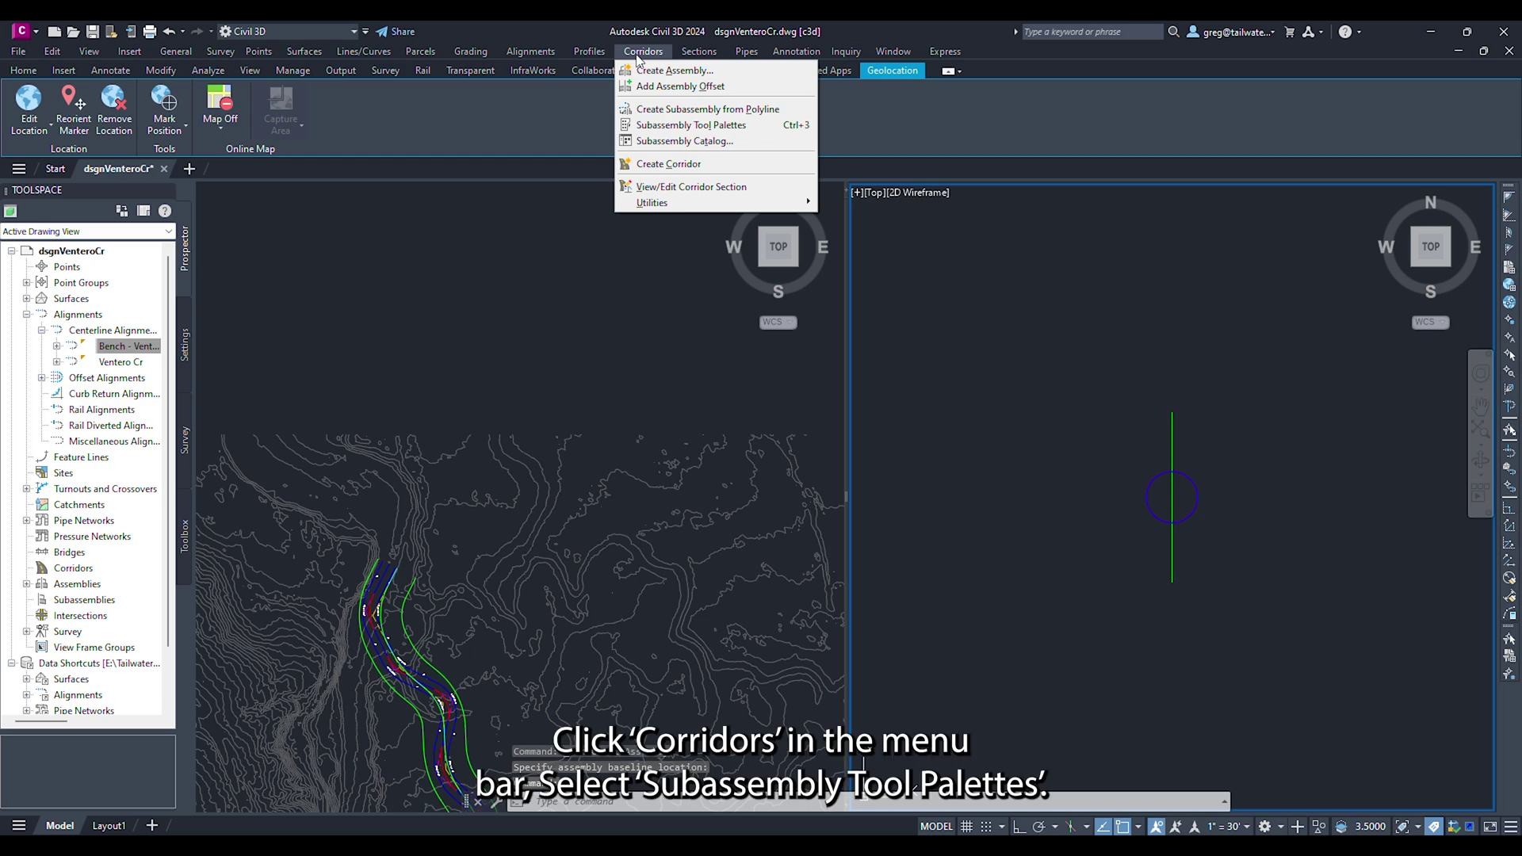
left_click(681, 124)
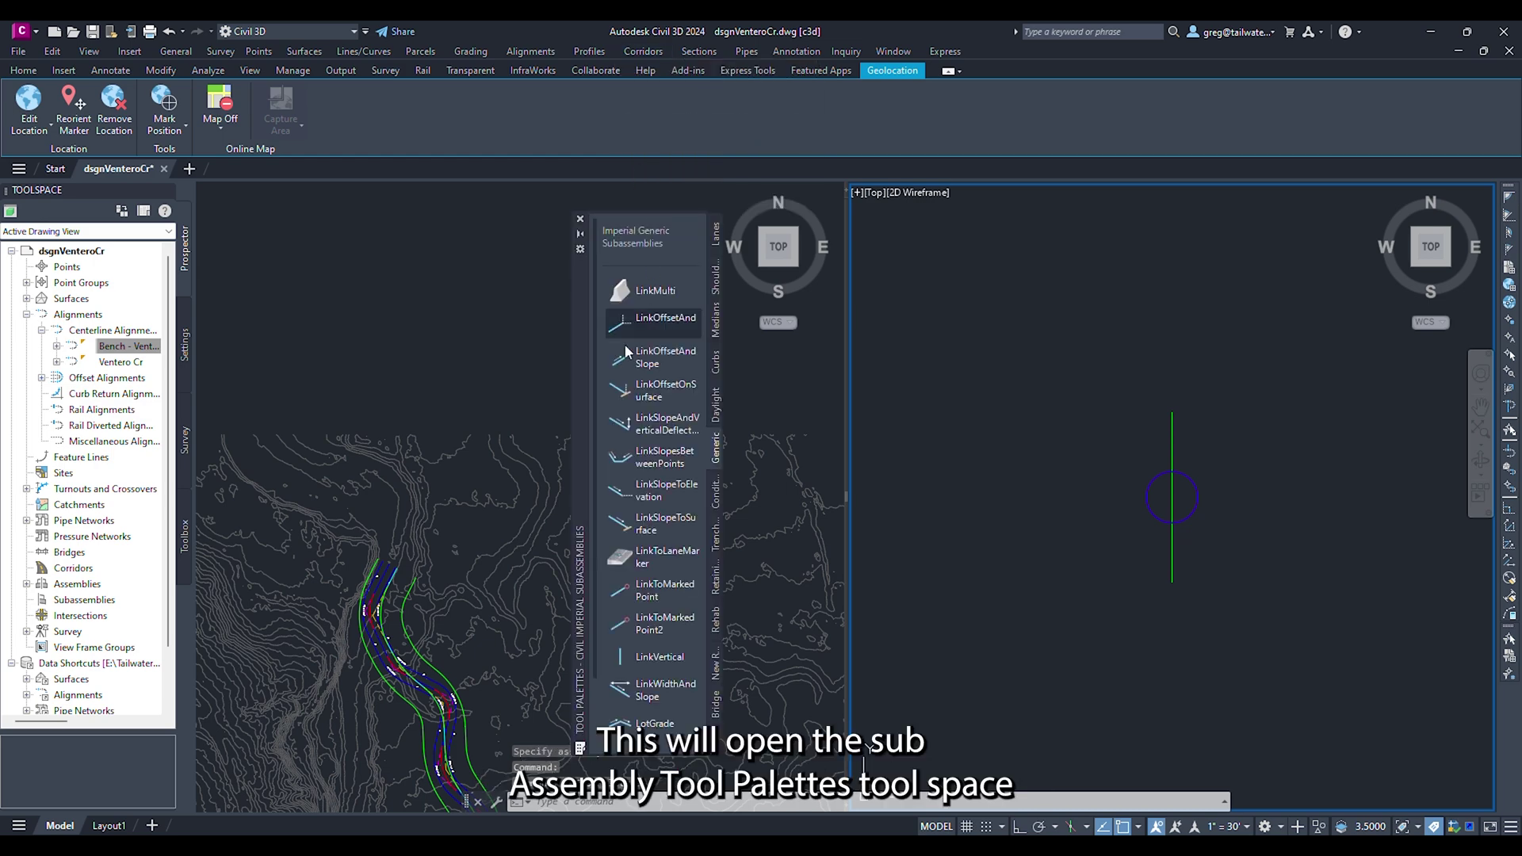
left_click(655, 692)
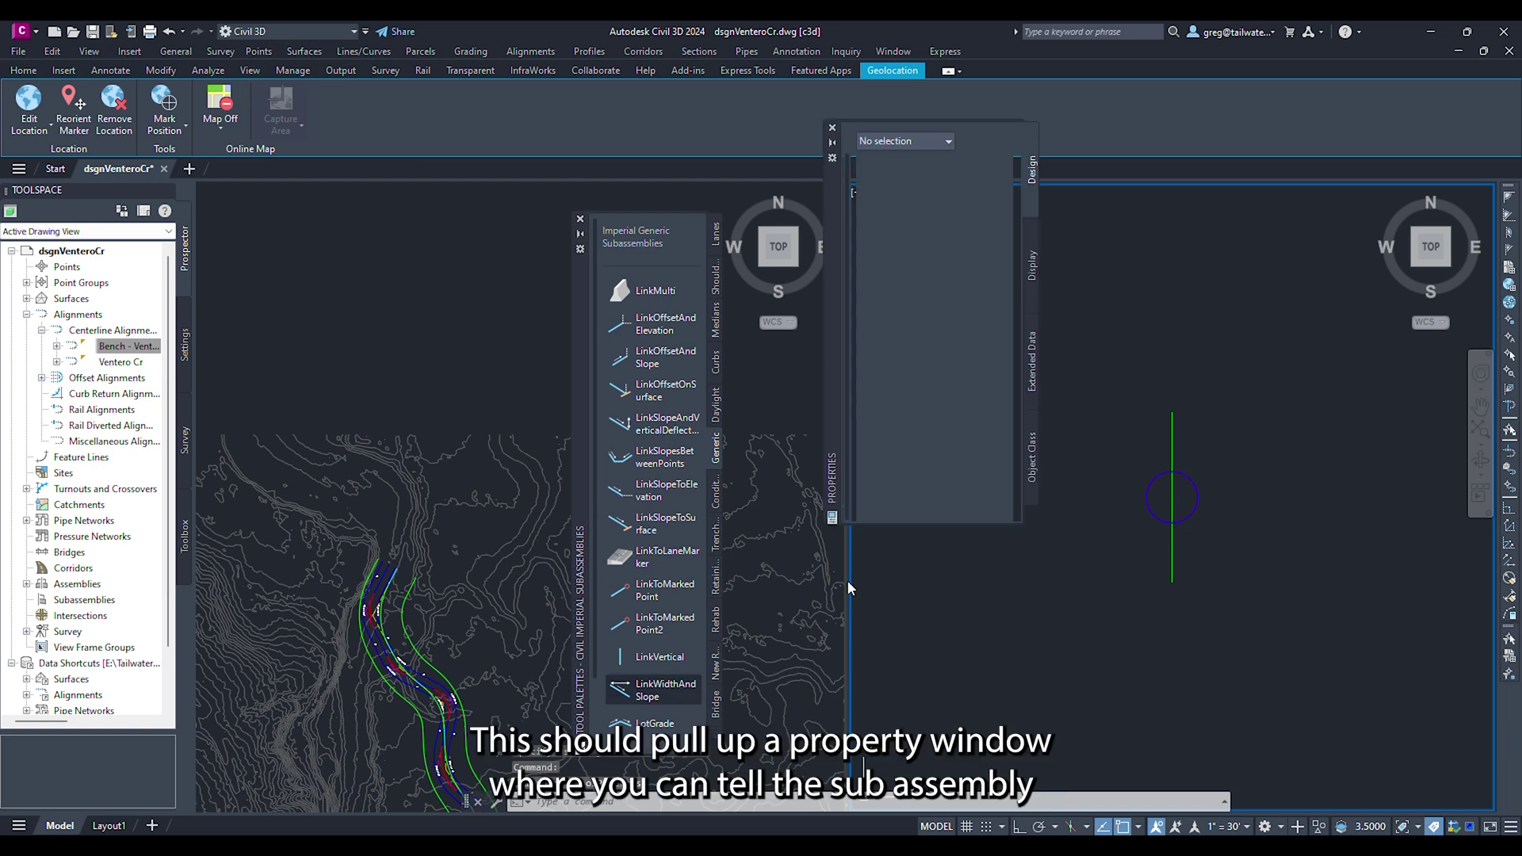
scroll(911, 454, "down", 2)
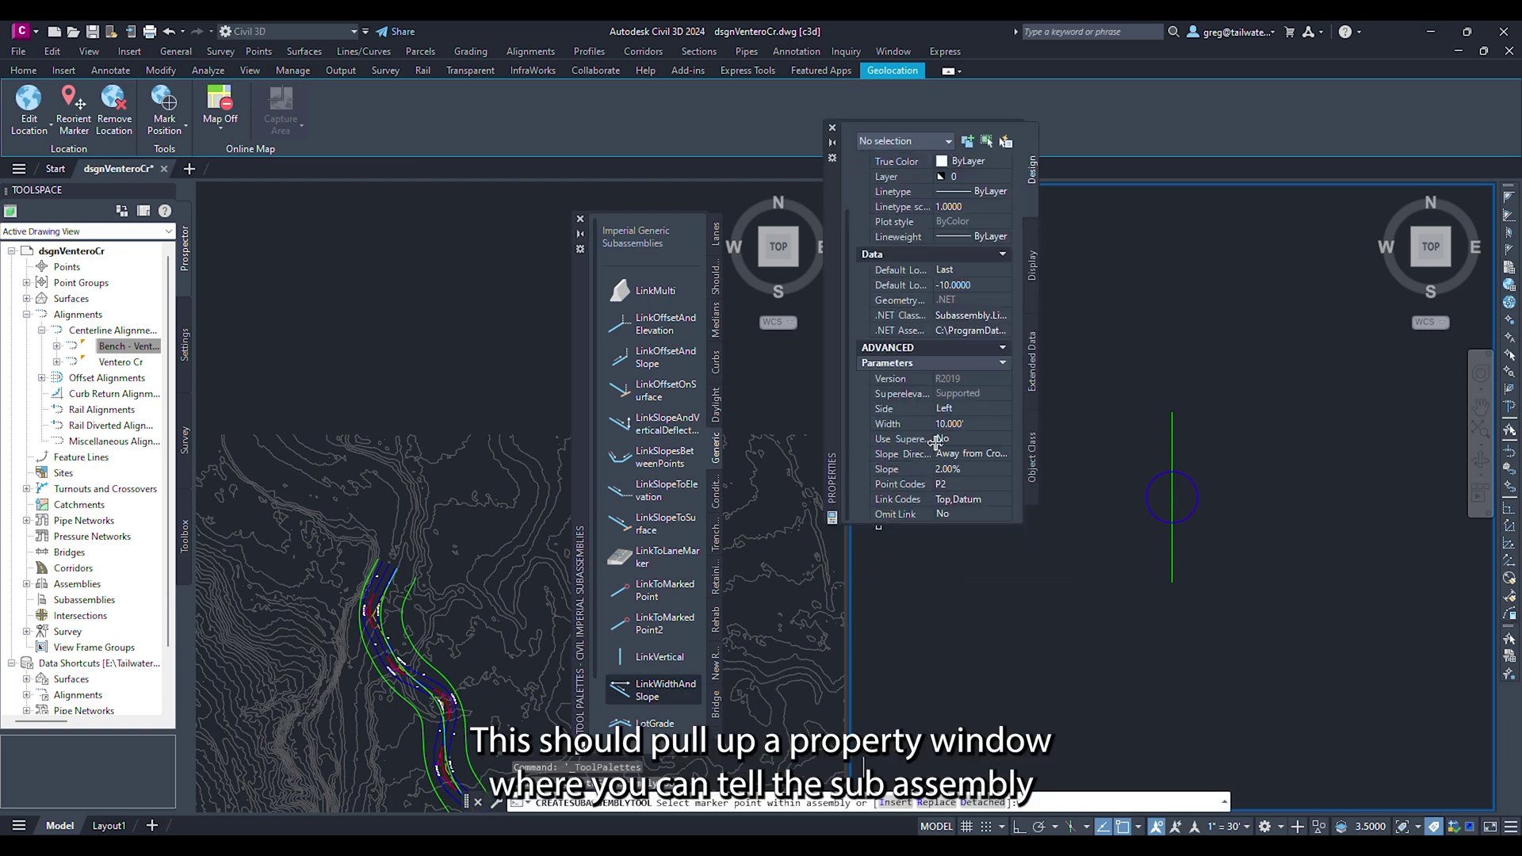
left_click(961, 428)
type("30")
left_click(971, 470)
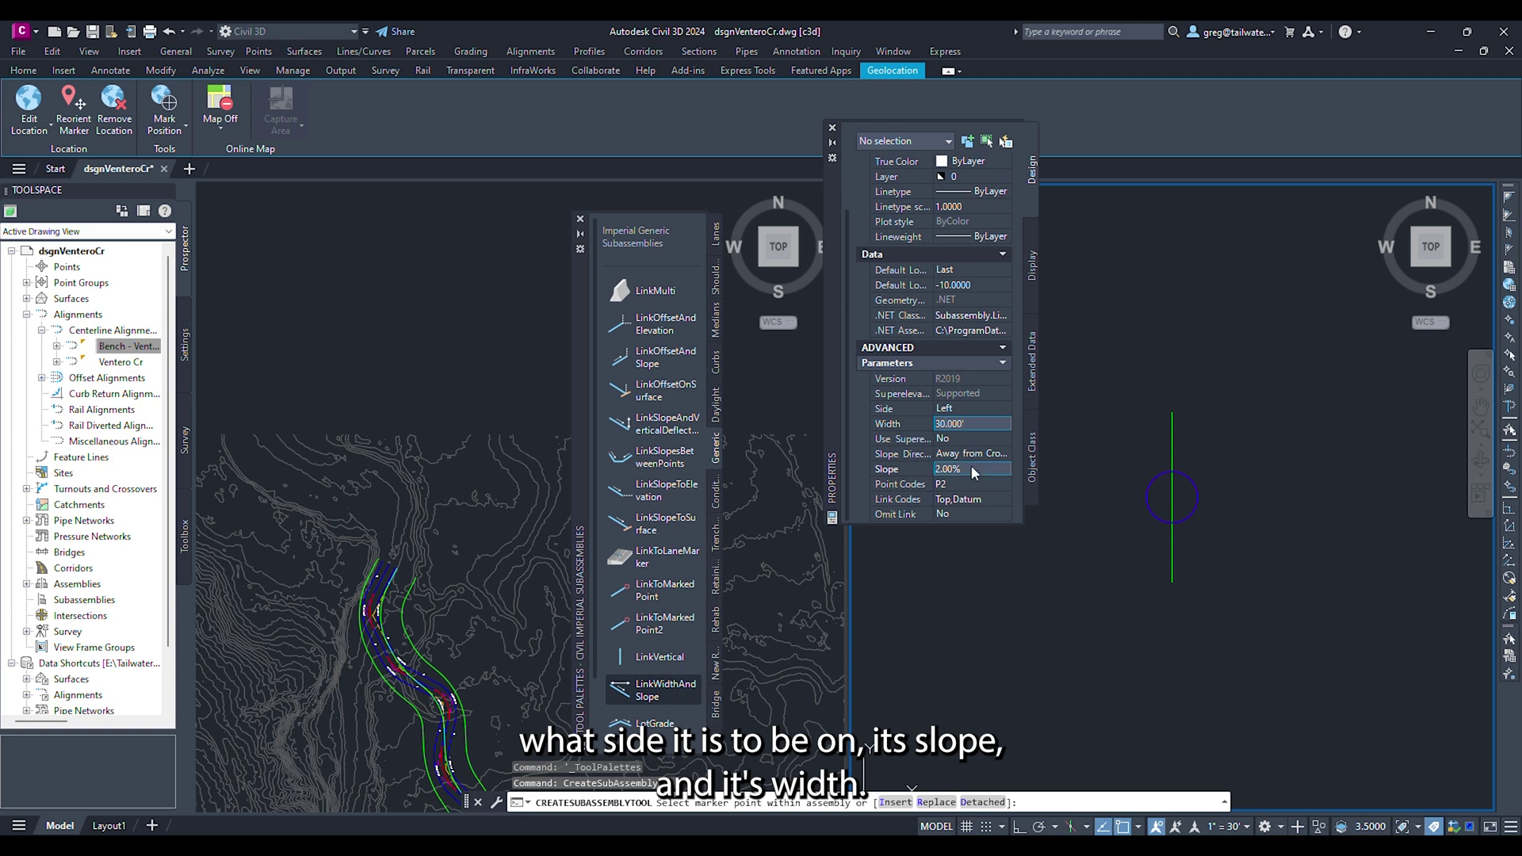
type("0")
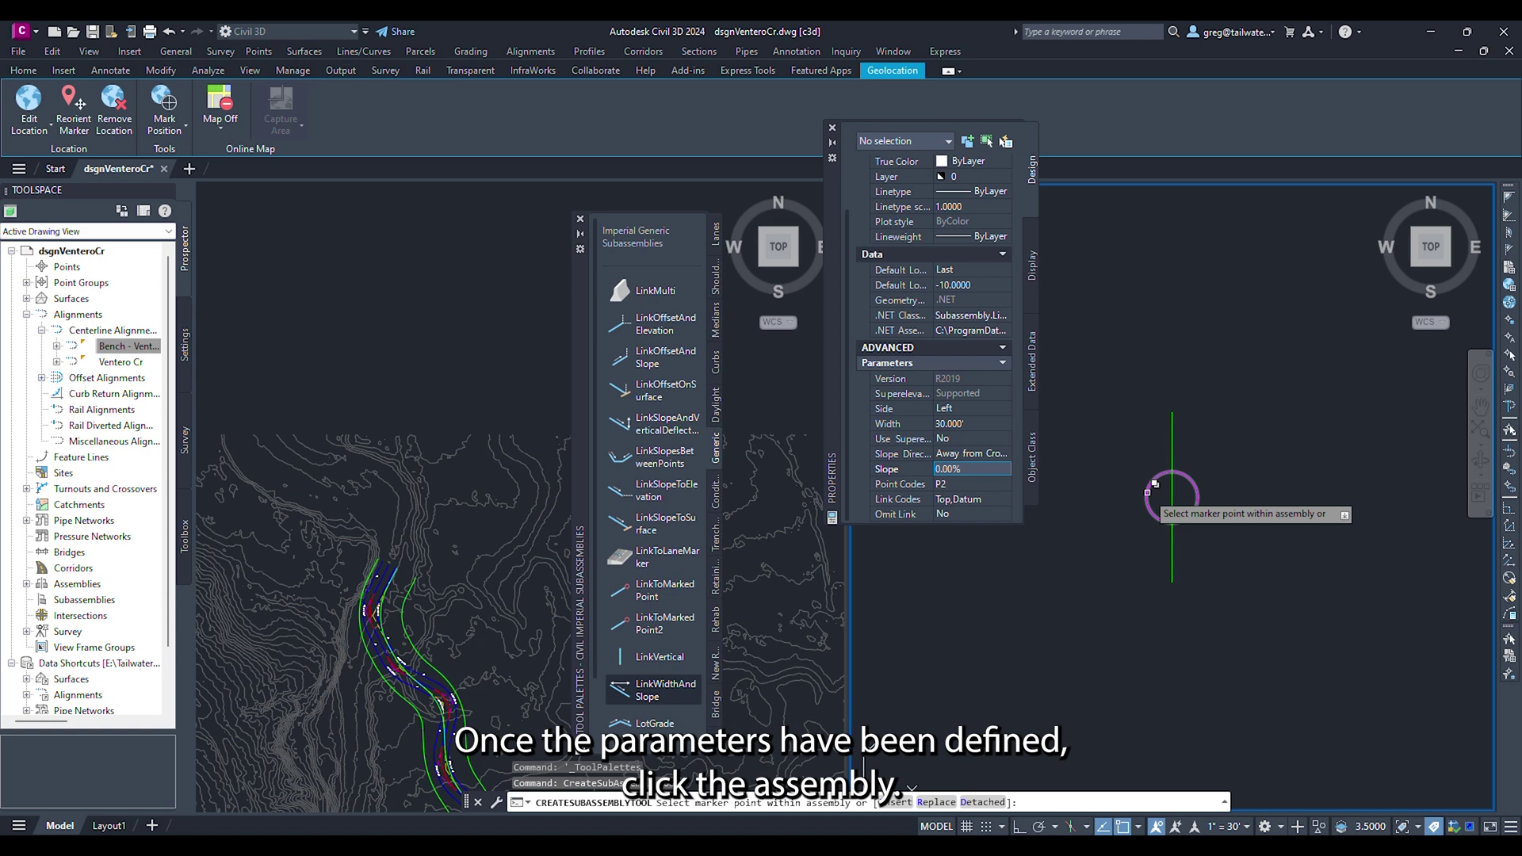
left_click(1154, 484)
left_click(1188, 534)
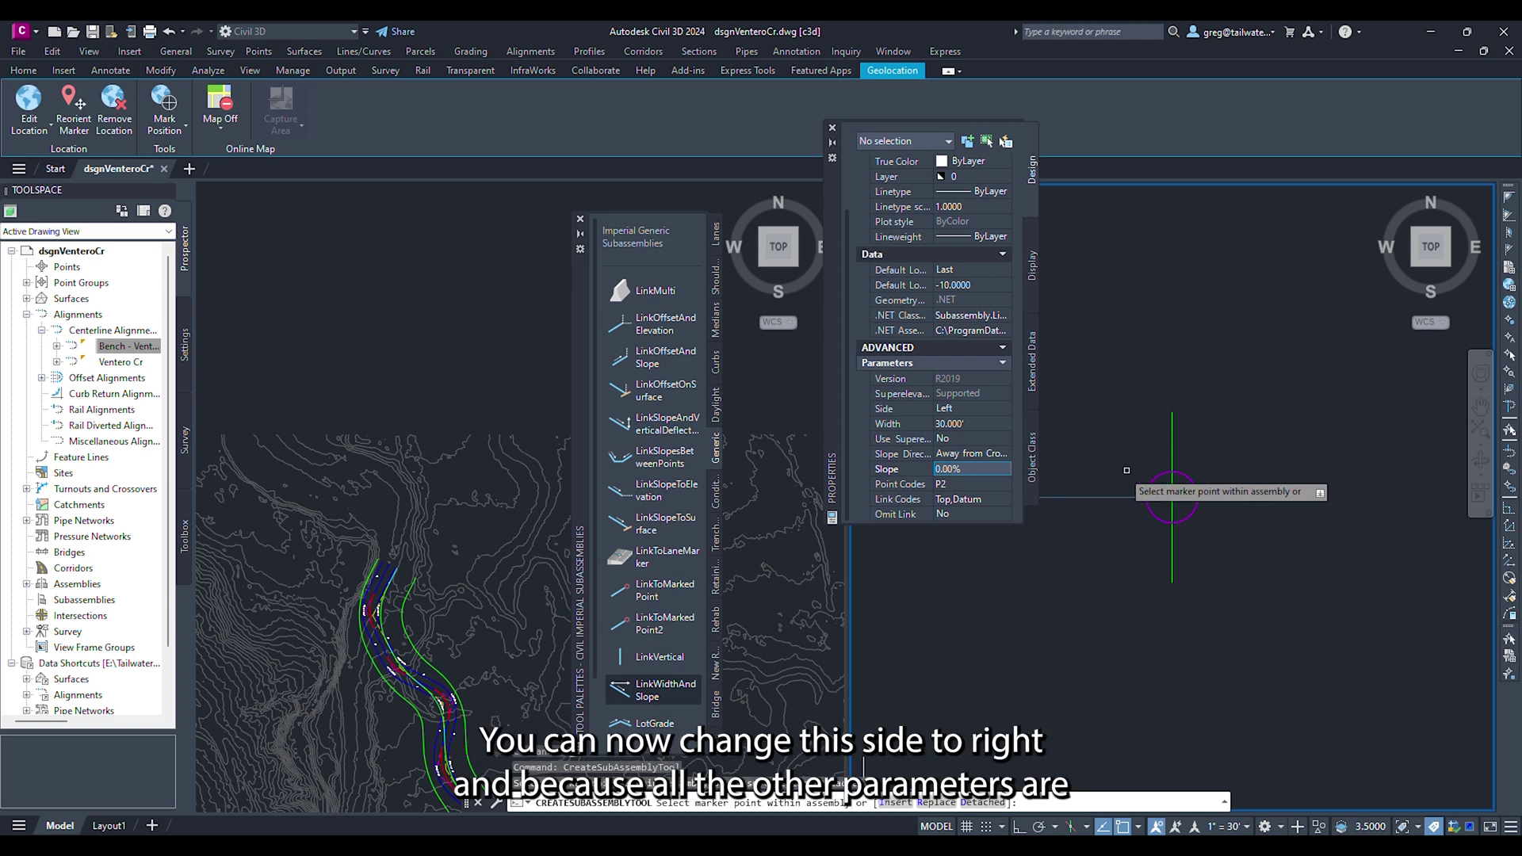
Step: Attach a matching LinkWidthAndSlope subassembly, 30' wide at 0% slope, to the right side of the Bench assembly
left_click(959, 409)
left_click(959, 416)
left_click(951, 435)
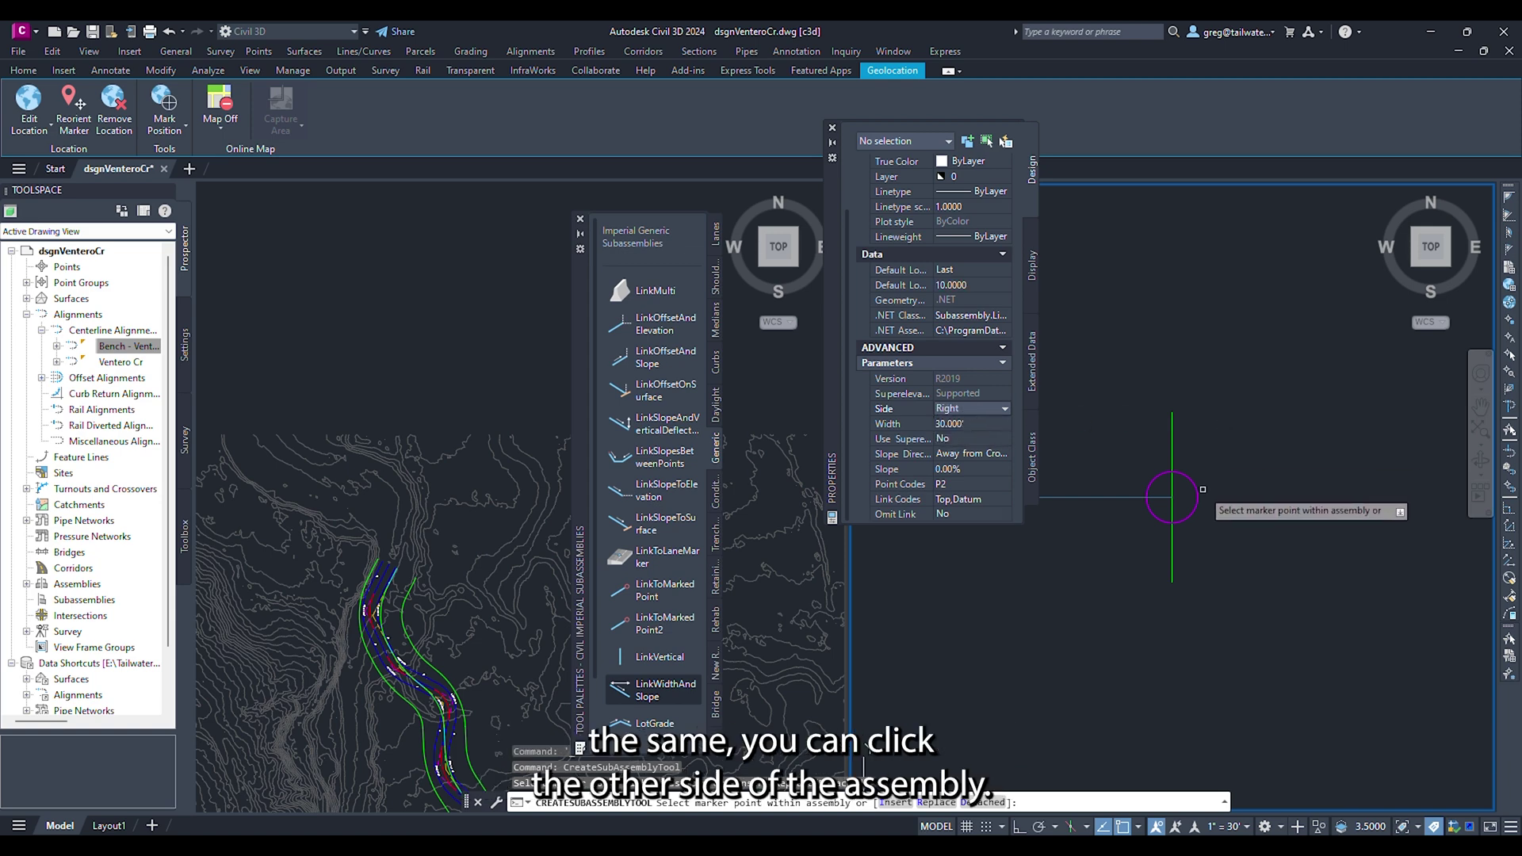
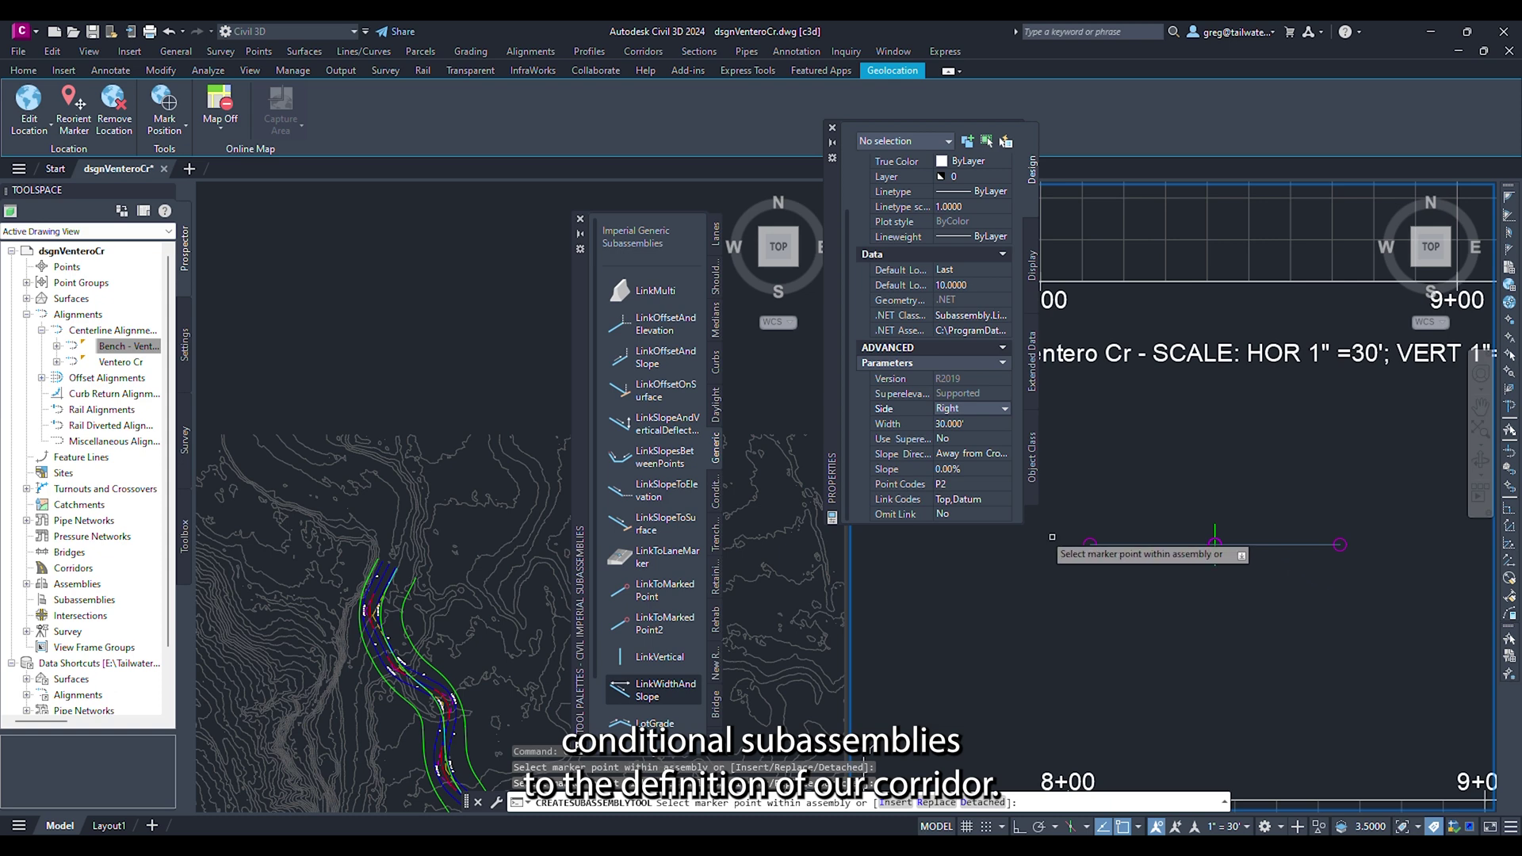
key("Escape")
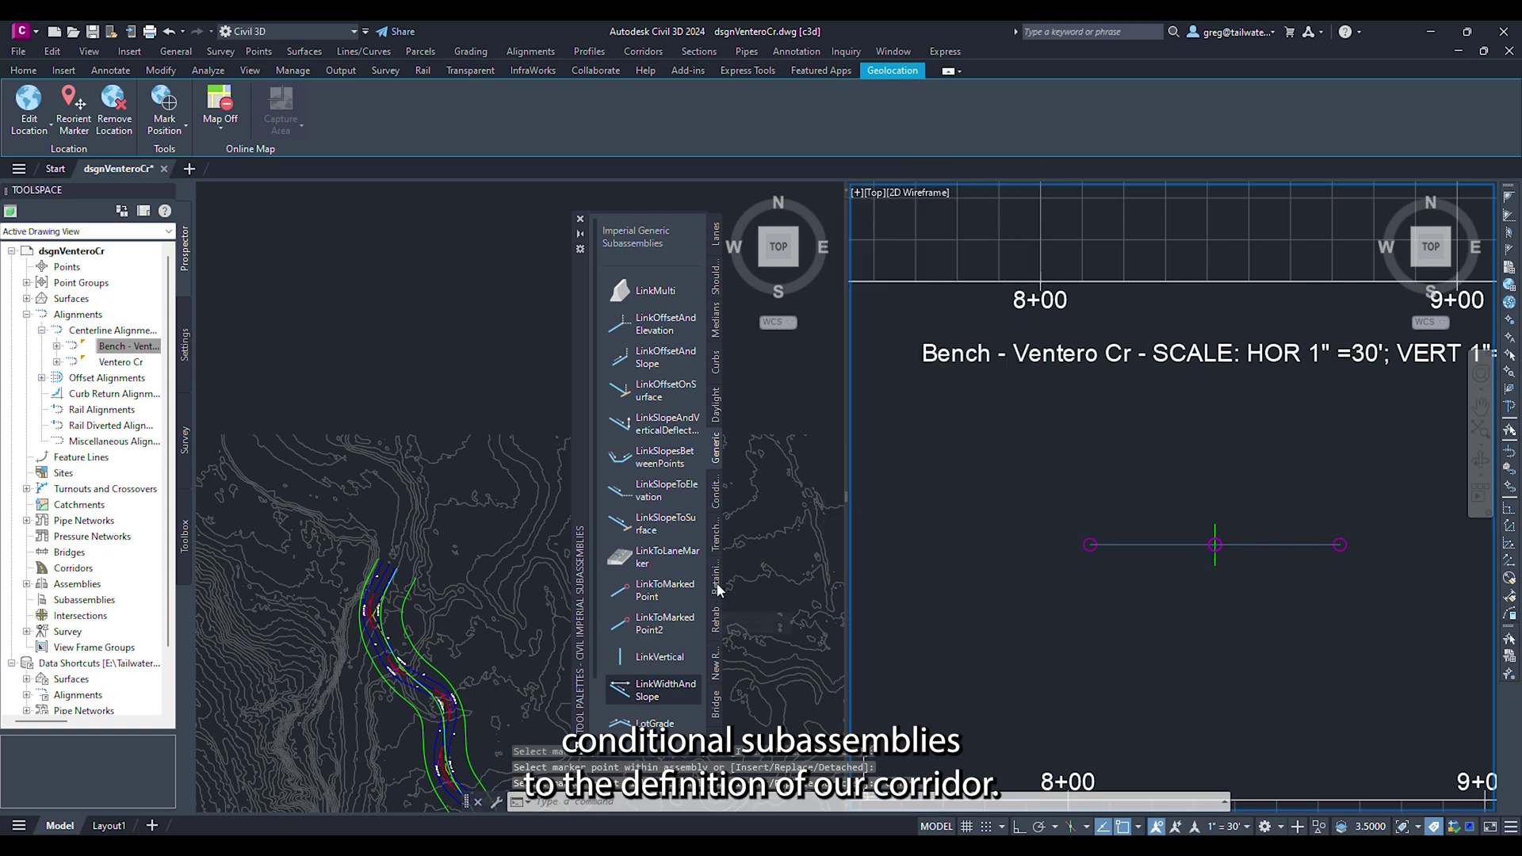
Step: Attach a right-side ConditionalCutOrFill subassembly of type Cut with a 4:1 layout grade to the right bench link's outer end
left_click(715, 495)
left_click(662, 274)
left_click(967, 491)
type("4")
key("Return")
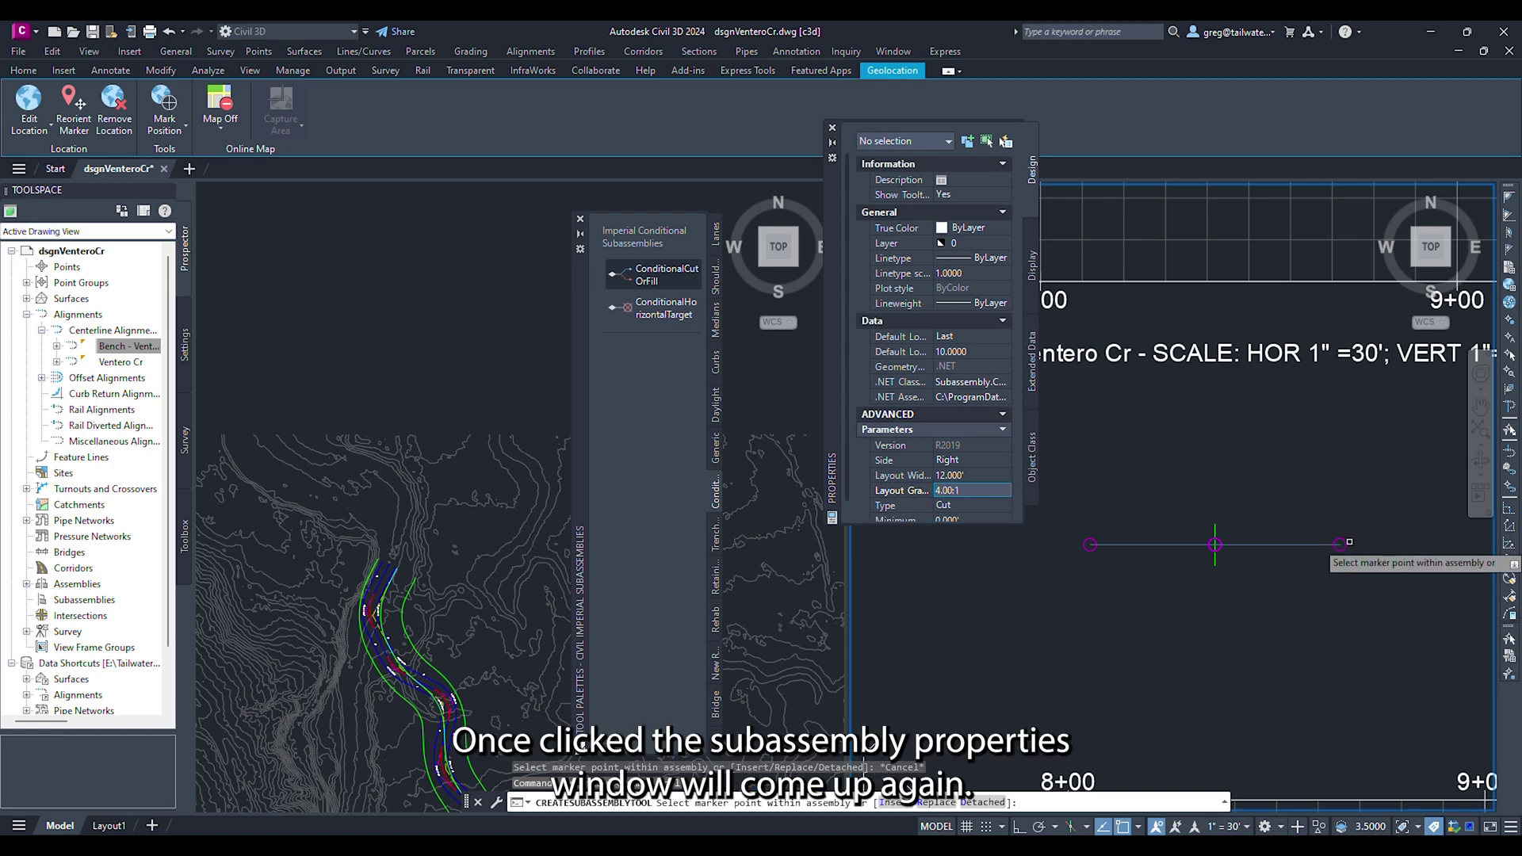
Step: Add a Fill ConditionalCutOrFill with a 100:1 layout grade at the right bench link's outer end
left_click(977, 489)
type("0")
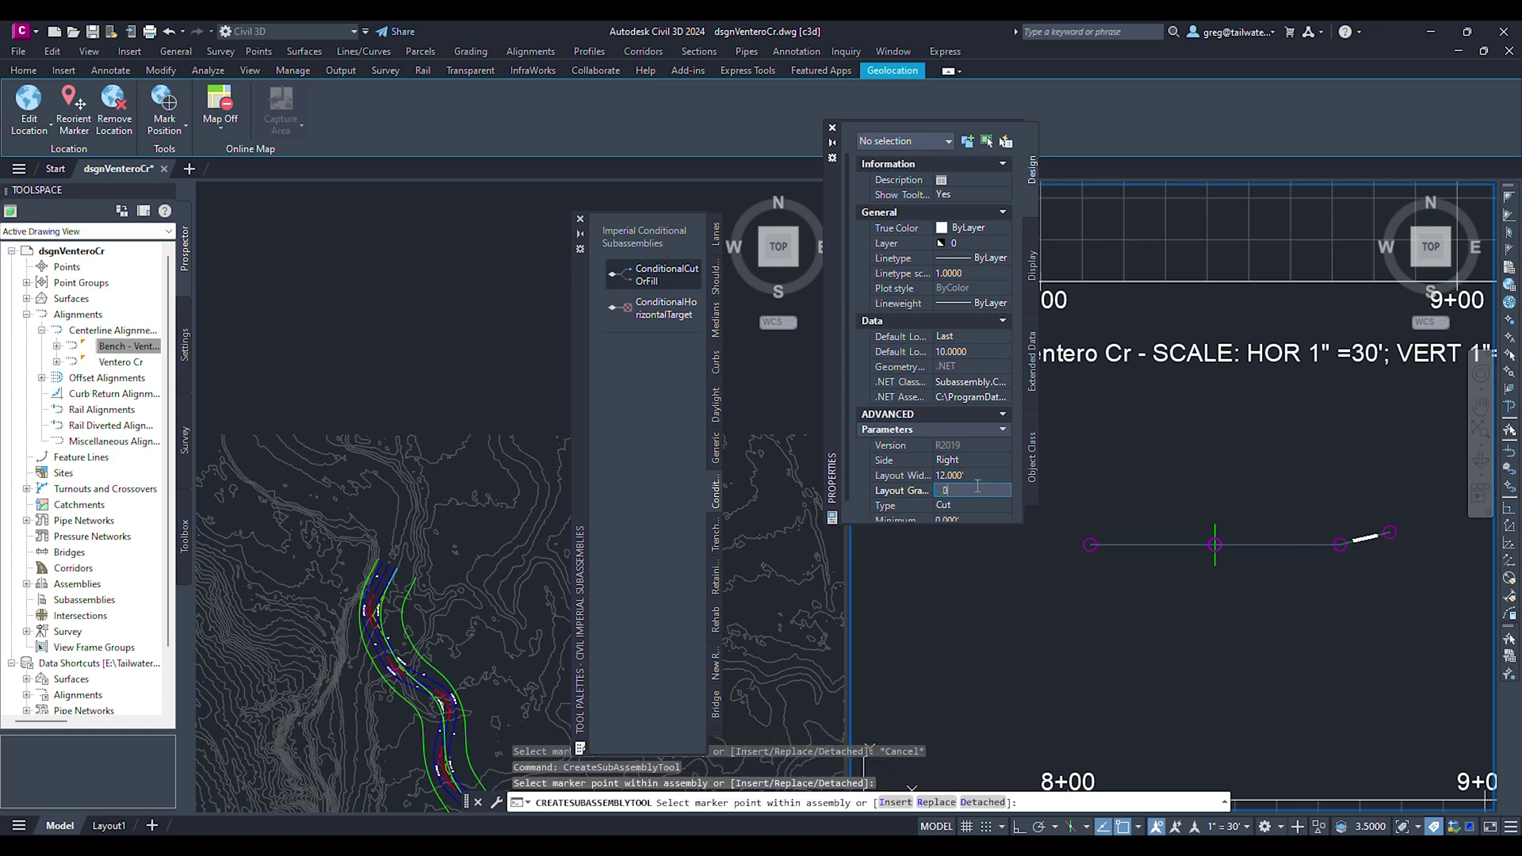
key("BackSpace")
type("100")
left_click(958, 504)
left_click(952, 531)
Step: Attach left-side ConditionalCutOrFill subassemblies to the left bench link's outer end: Fill at 100:1 and Cut at 4:1
left_click(966, 459)
left_click(961, 488)
left_click(965, 490)
type("4")
double_click(967, 504)
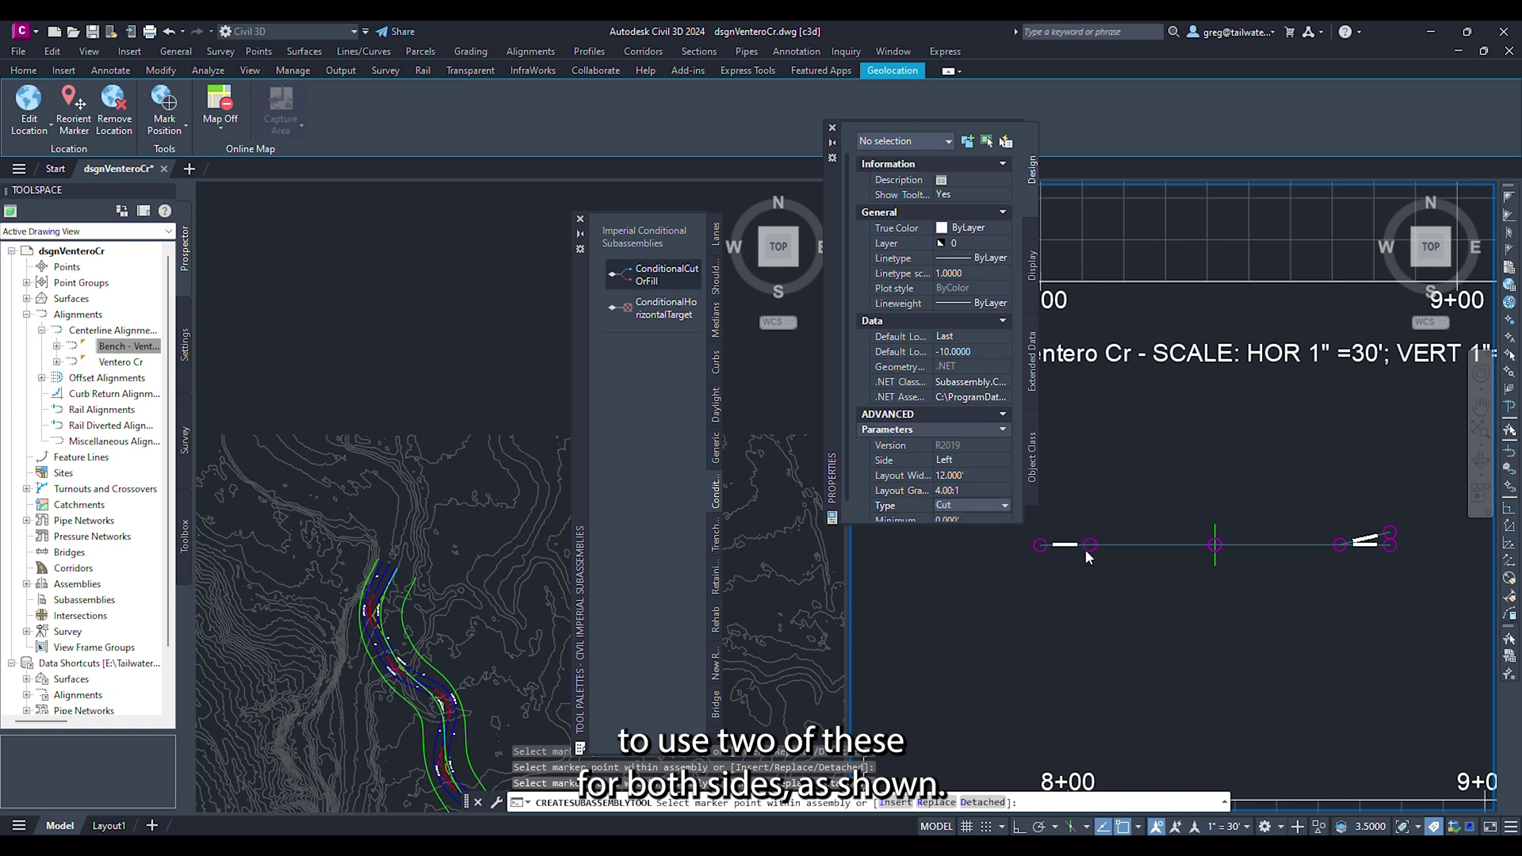
key("Escape")
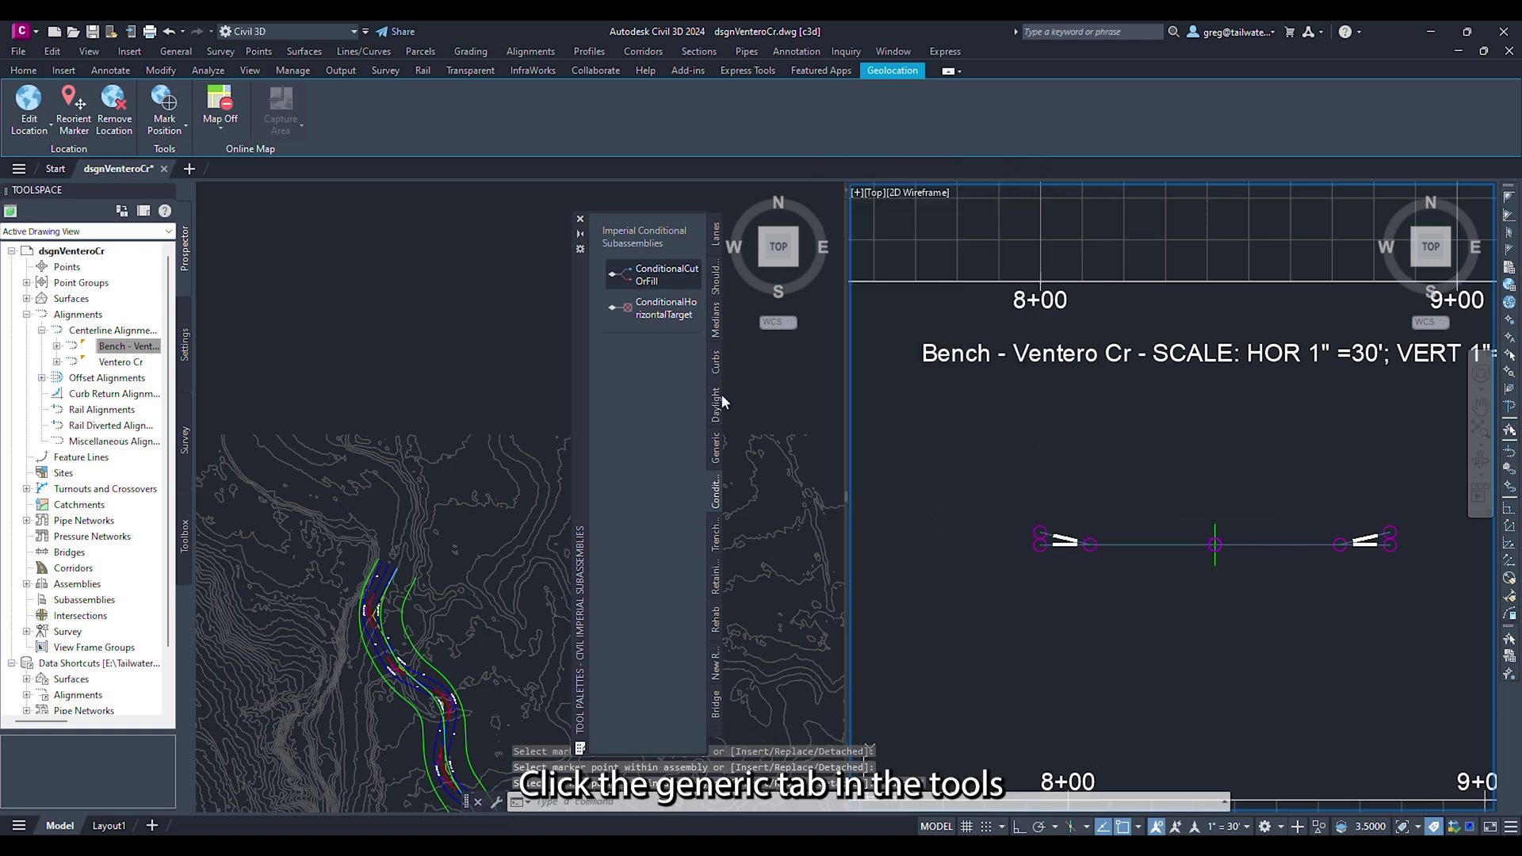
Step: Attach a left-side LinkSlopeToSurface subassembly with 25% slope, added in Cut Only, to the end of the left Cut conditional
left_click(716, 450)
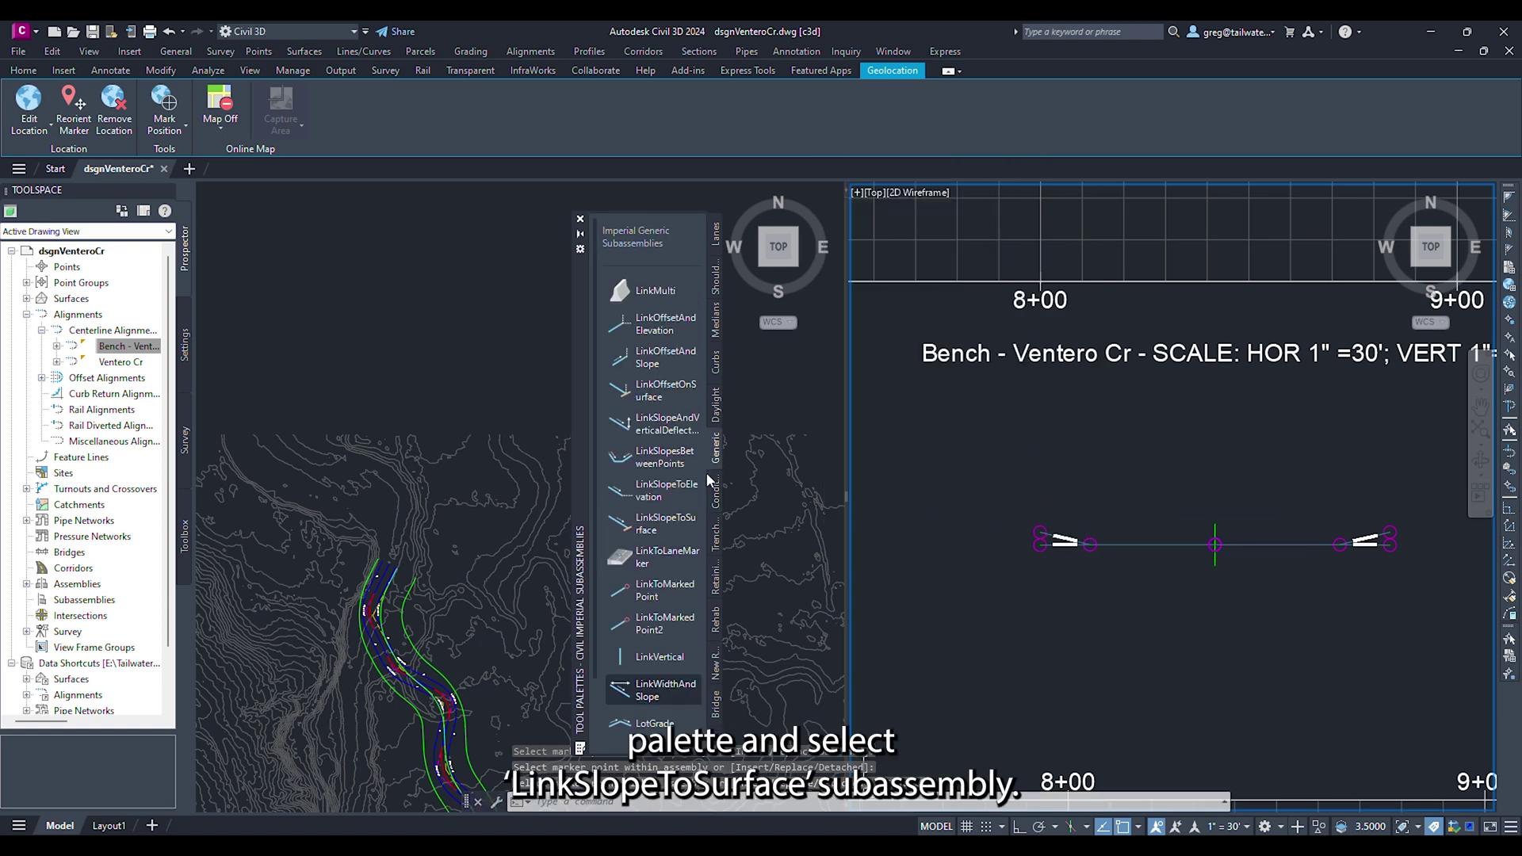
left_click(657, 525)
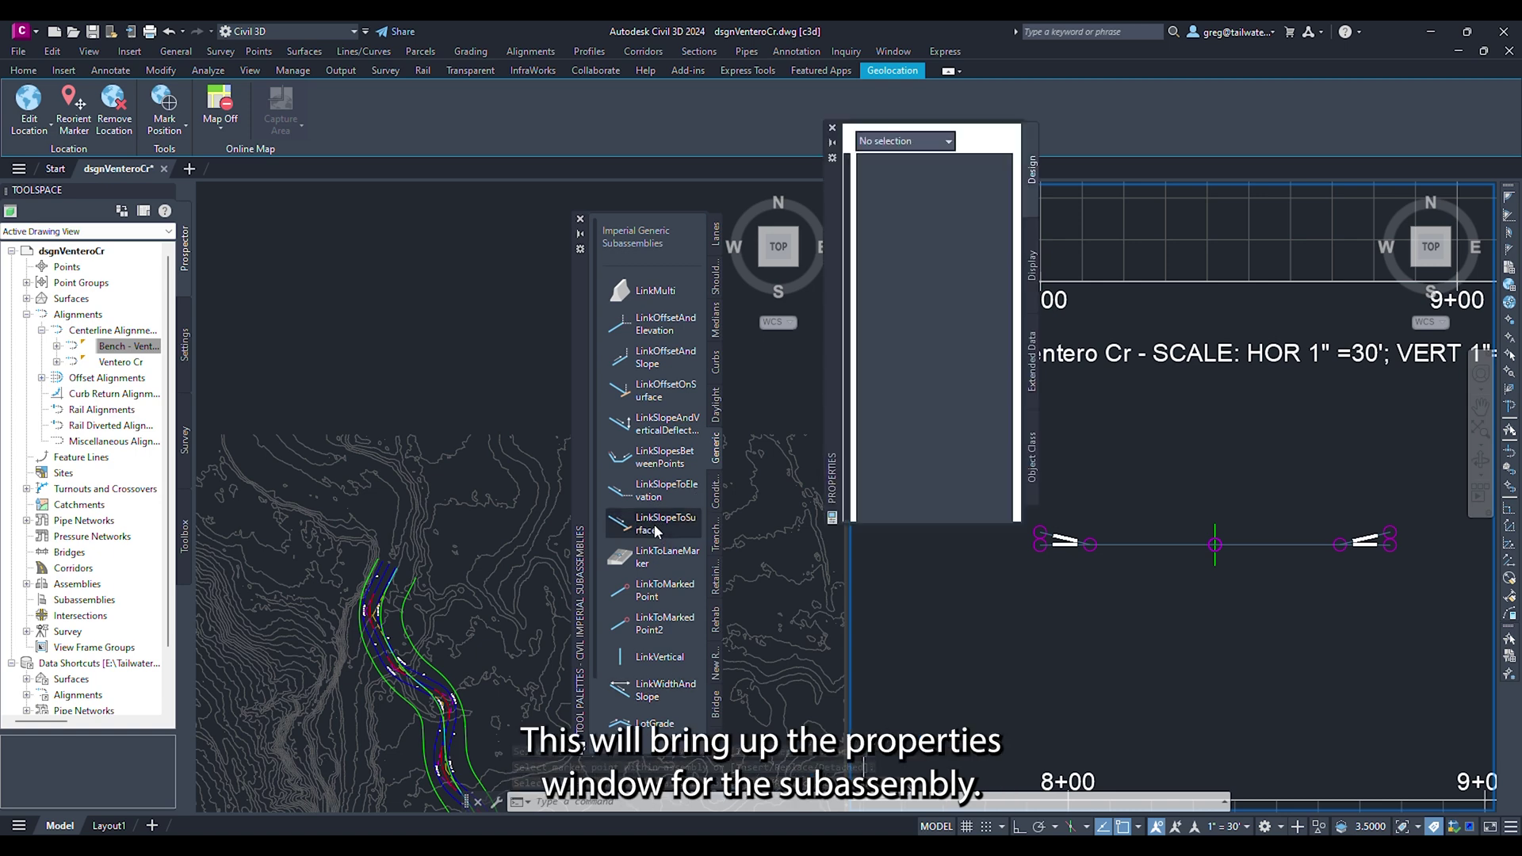
left_click(958, 454)
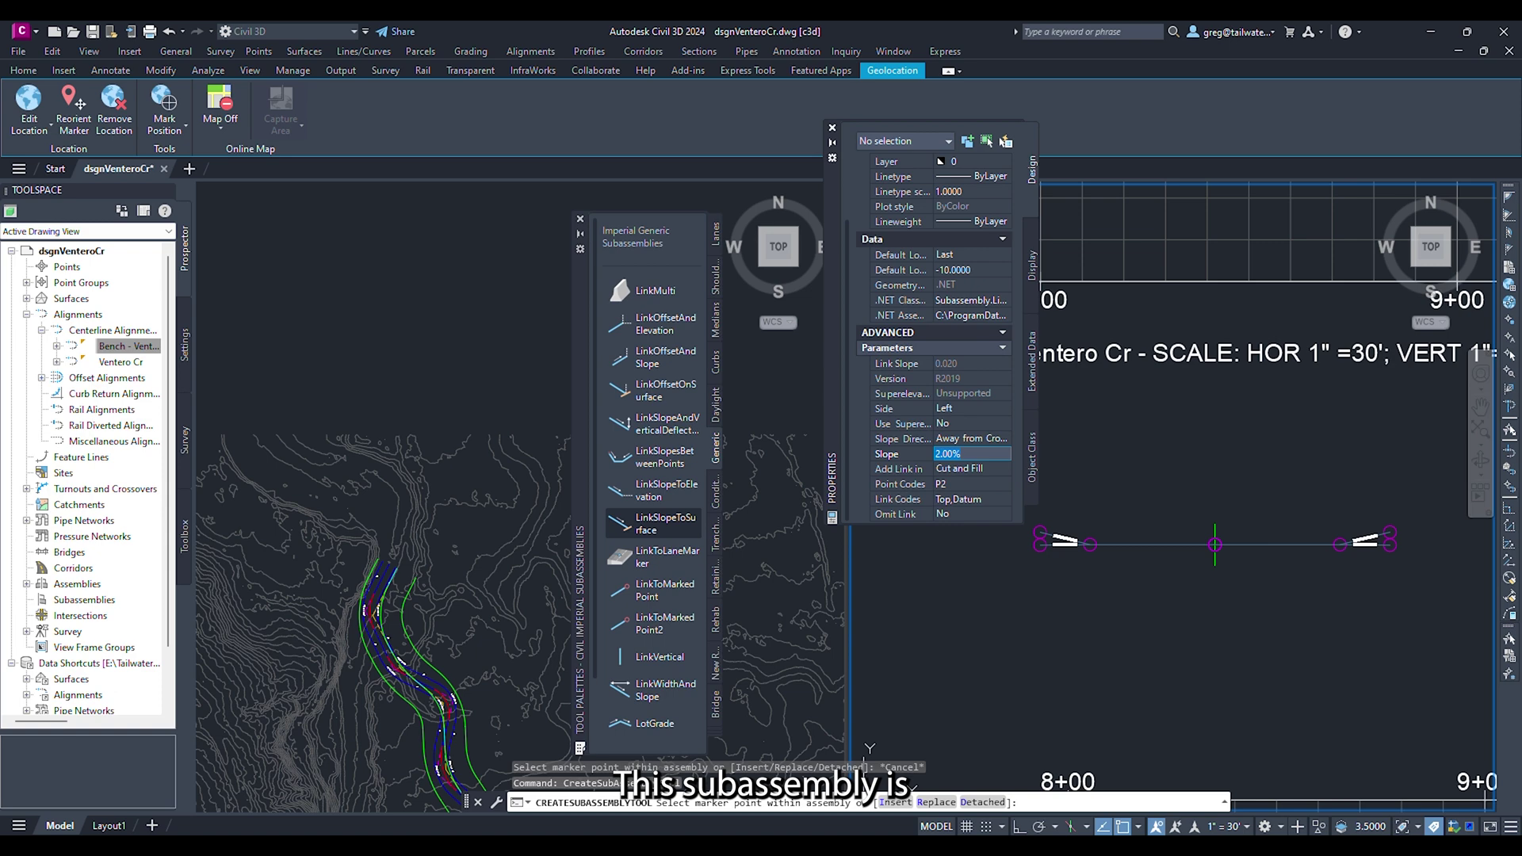
type("25")
left_click(970, 469)
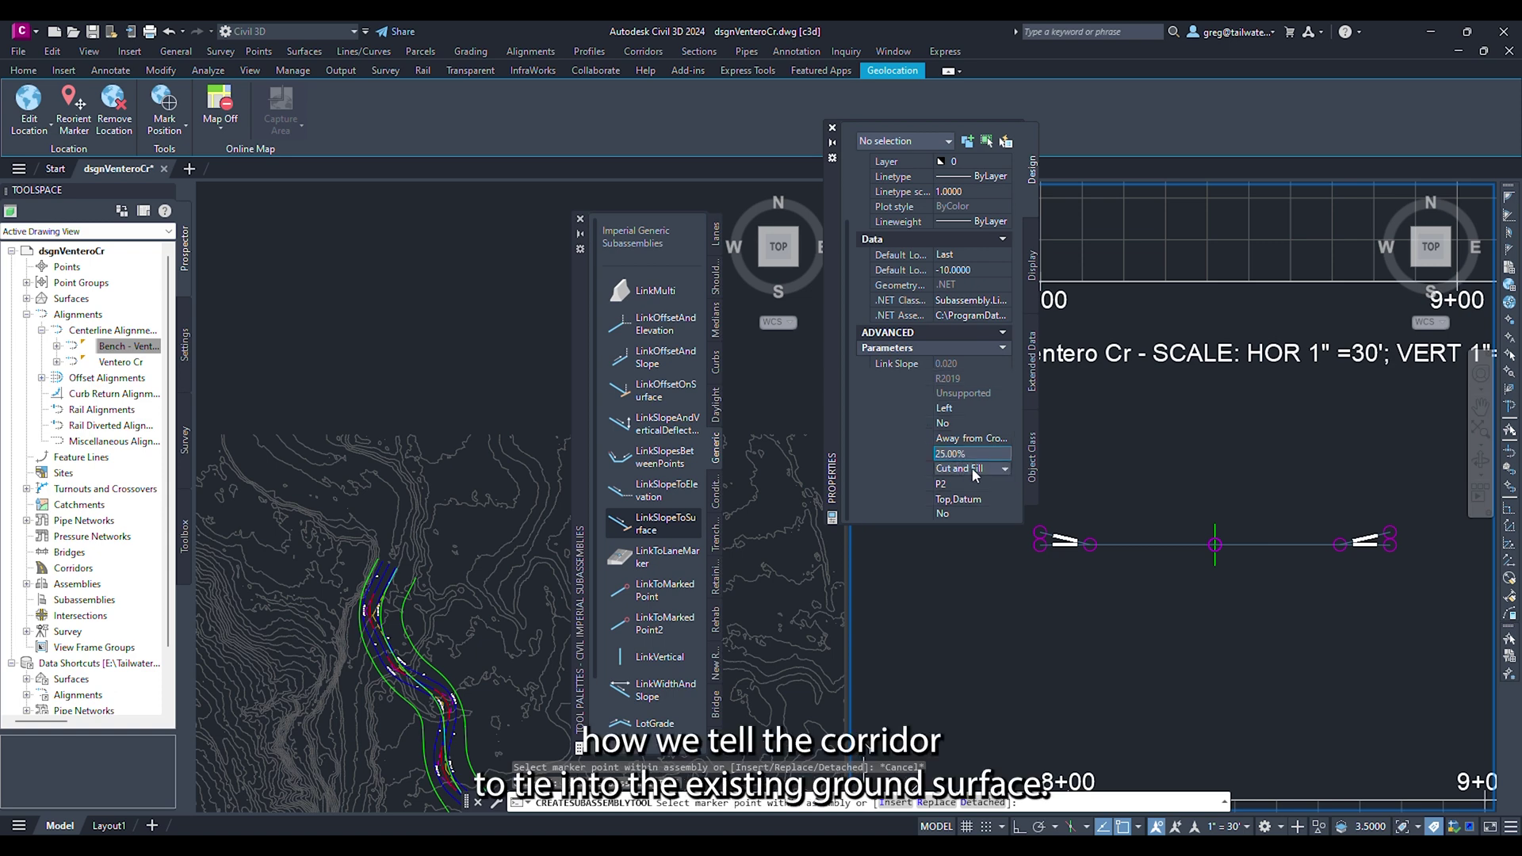
left_click(970, 470)
left_click(968, 483)
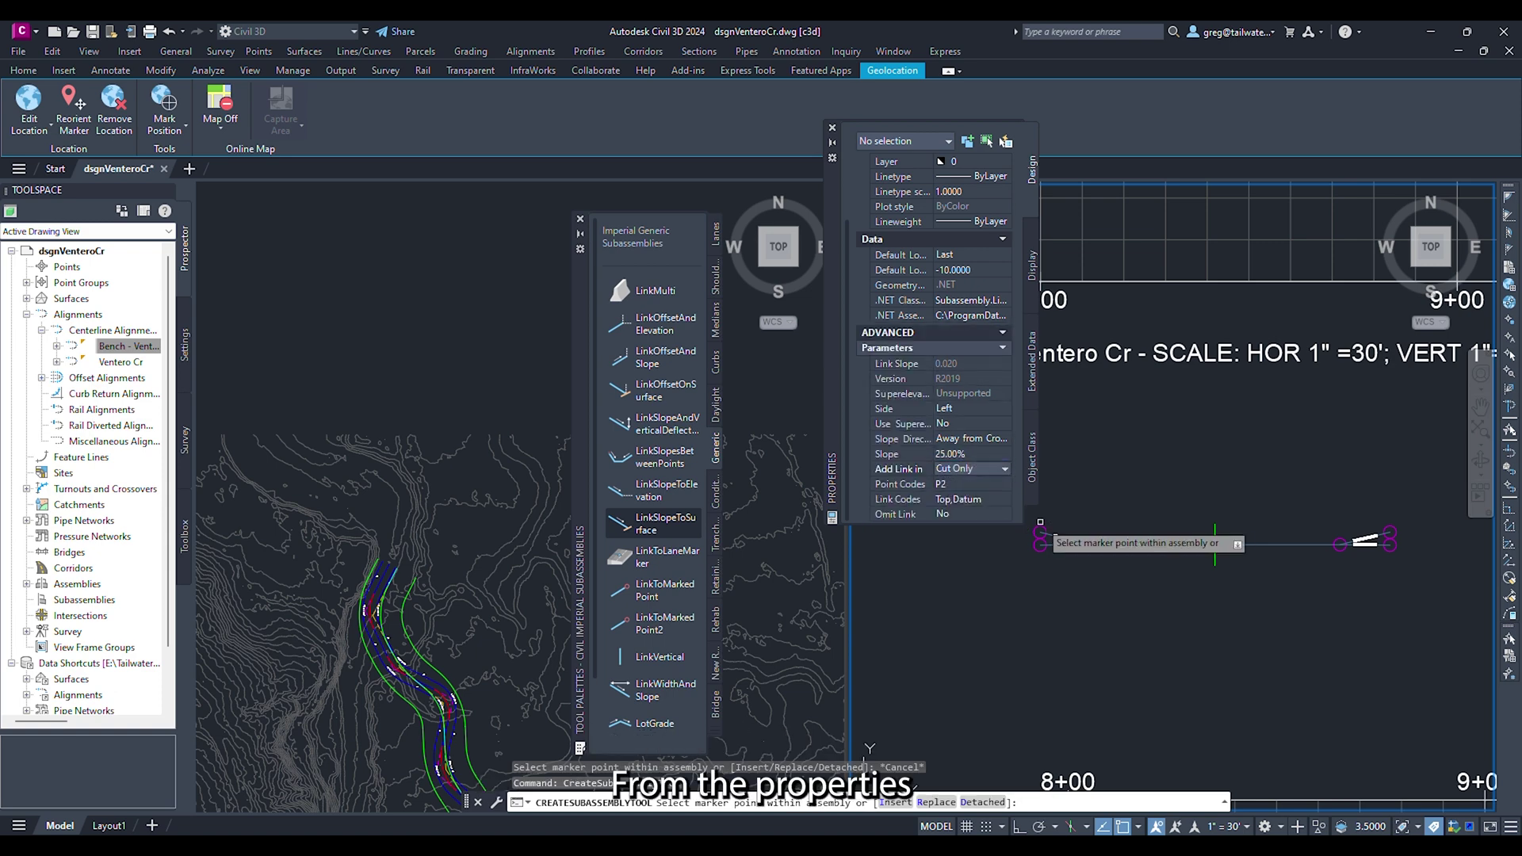
Step: Attach Cut Only LinkSlopeToSurface subassemblies with 1% slope to the ends of the left and right Fill conditionals
left_click(956, 458)
type("1")
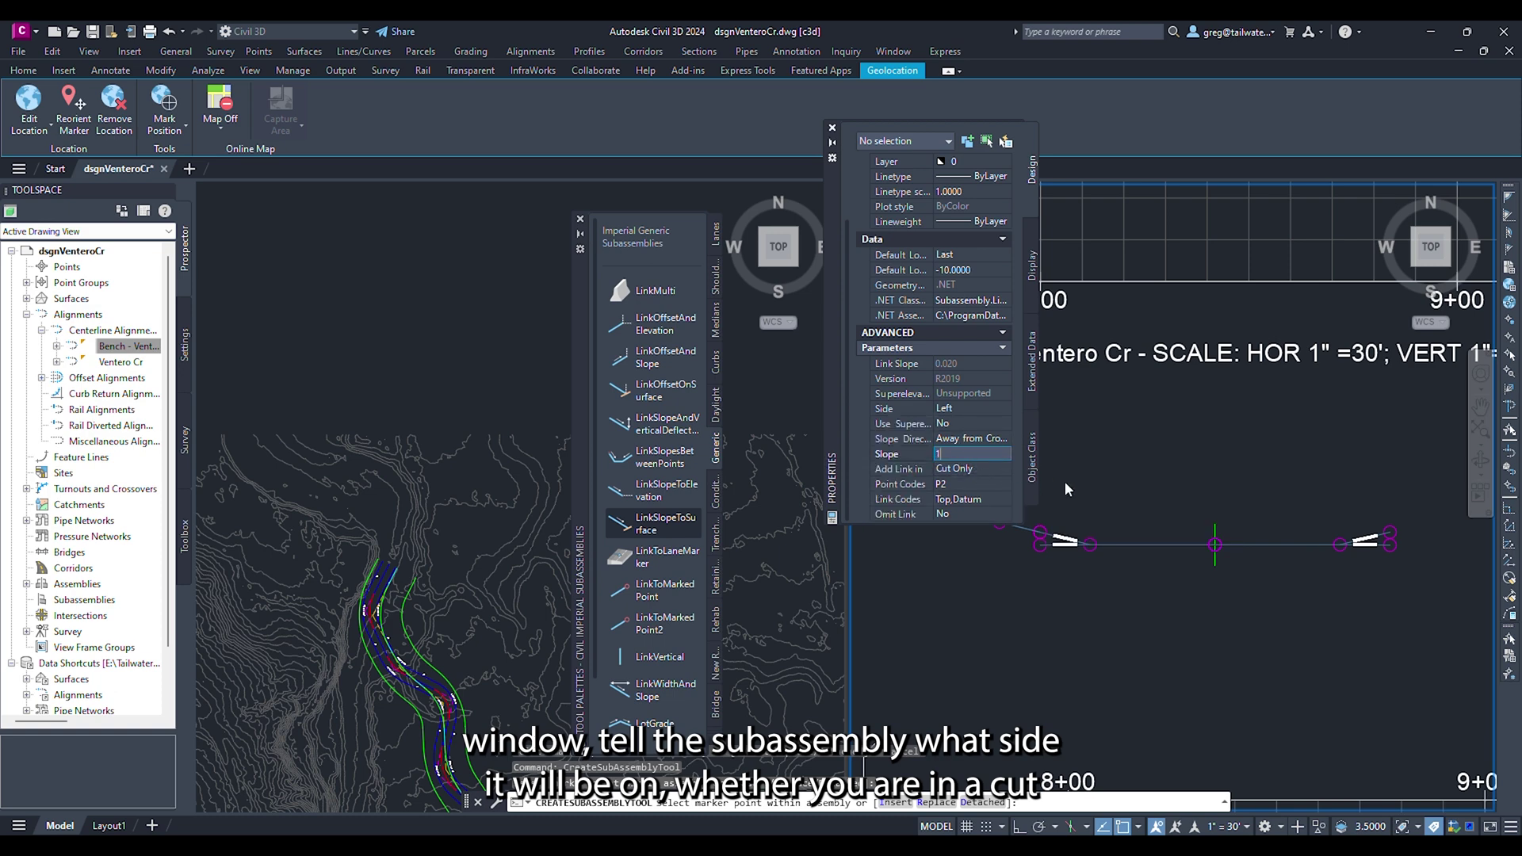
key("Return")
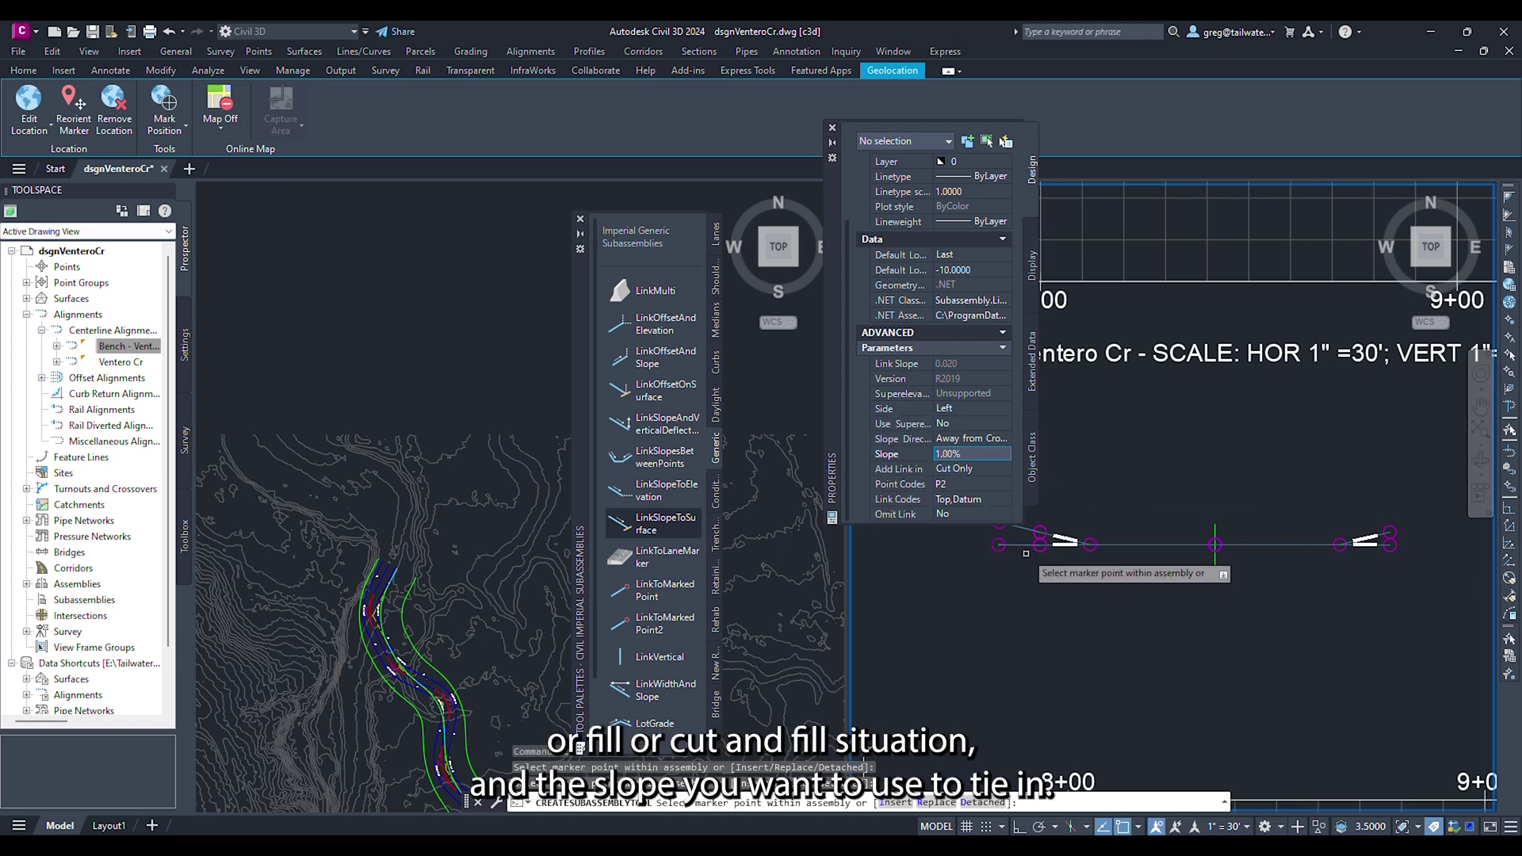
left_click(959, 409)
left_click(959, 409)
left_click(957, 424)
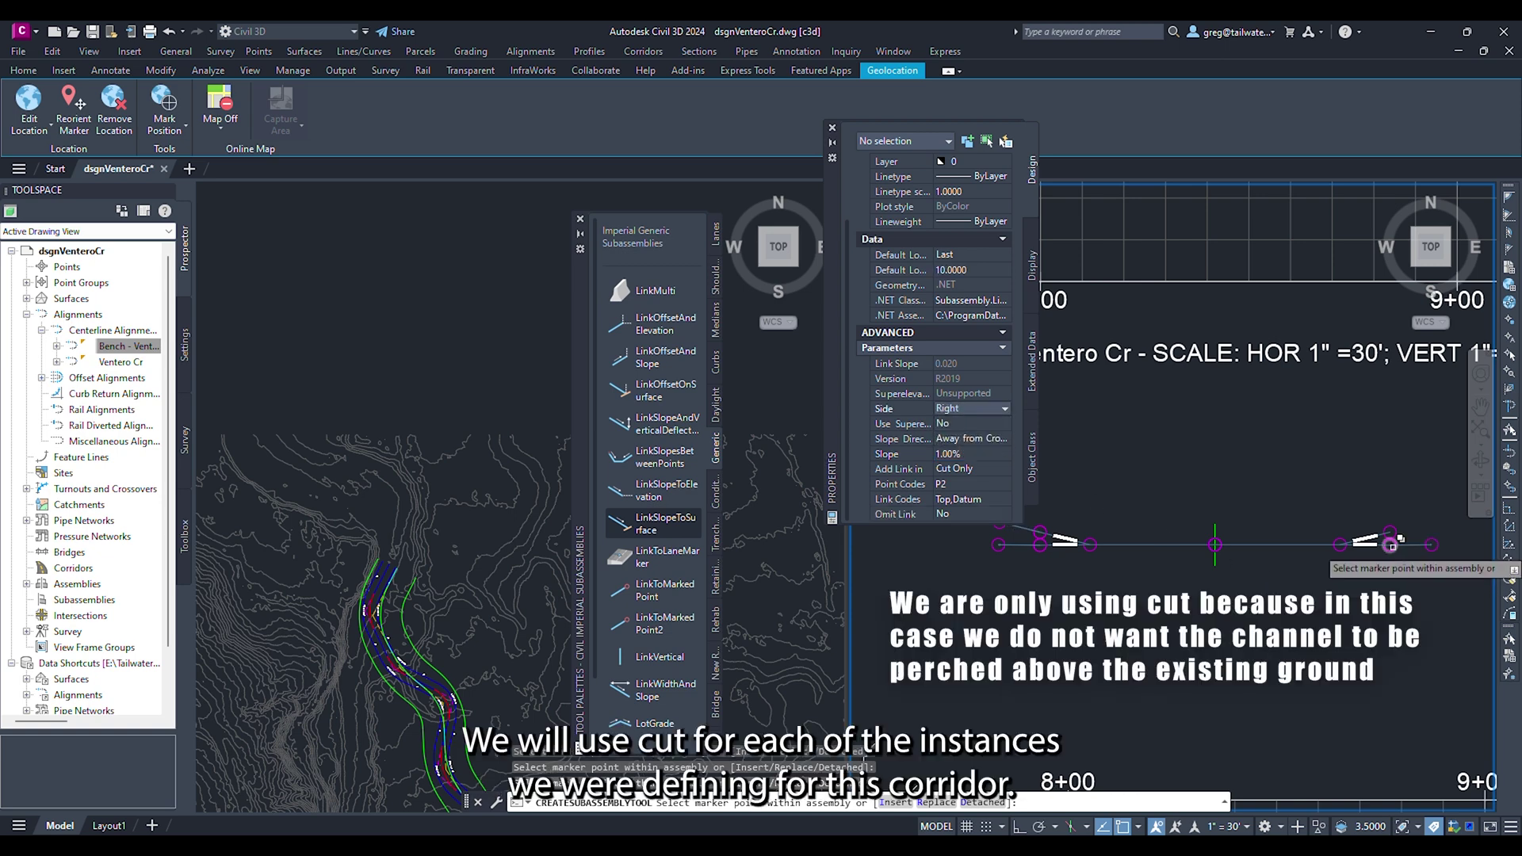
Step: Attach a right-side Cut Only LinkSlopeToSurface with 25% slope to the end of the right Cut conditional and finish placing subassemblies
left_click(955, 453)
type("25")
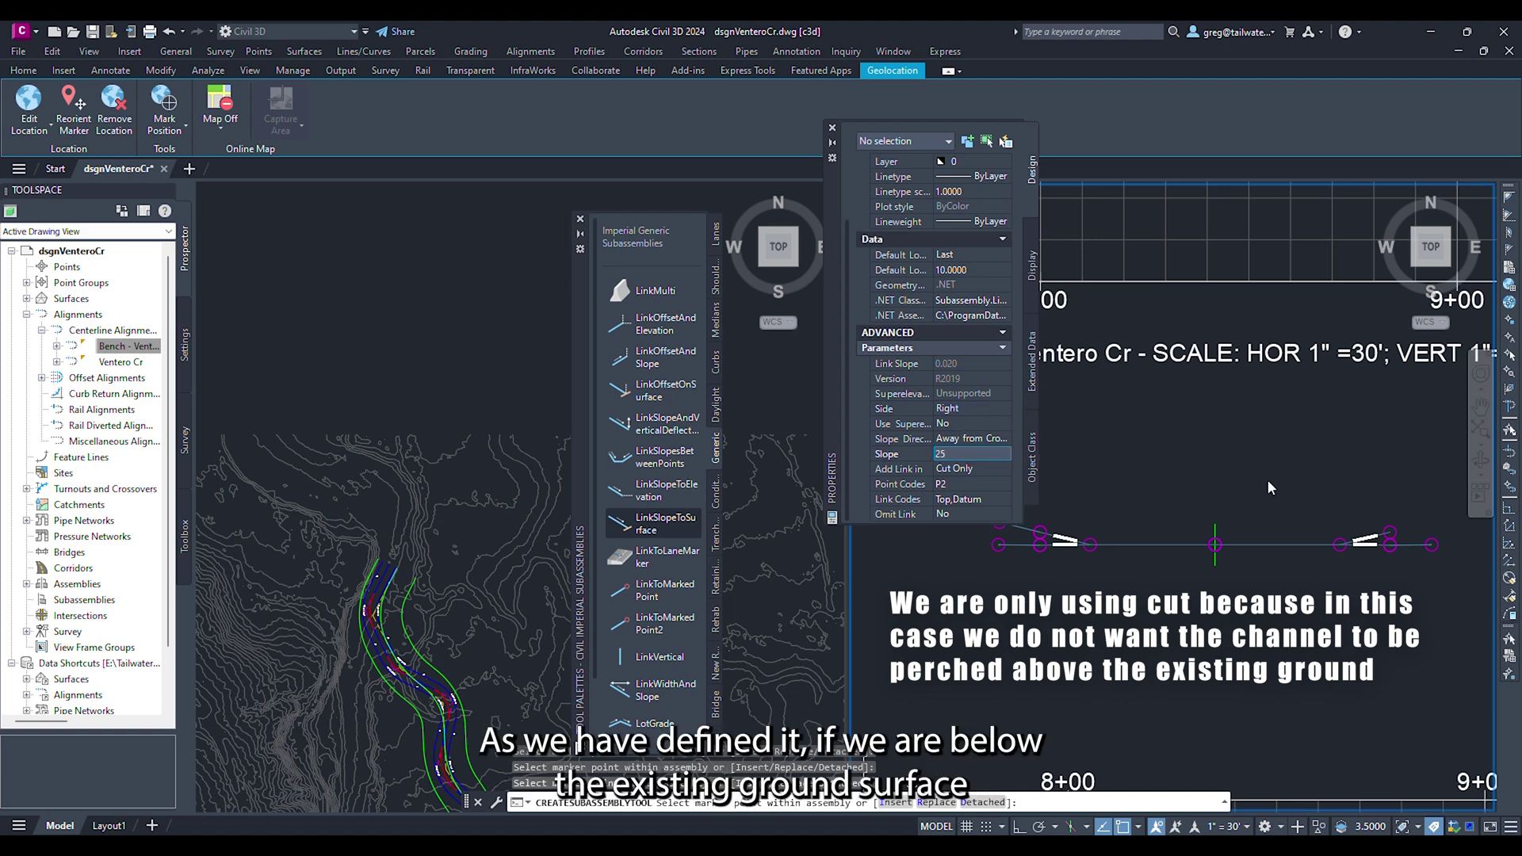
key("Return")
left_click(1392, 521)
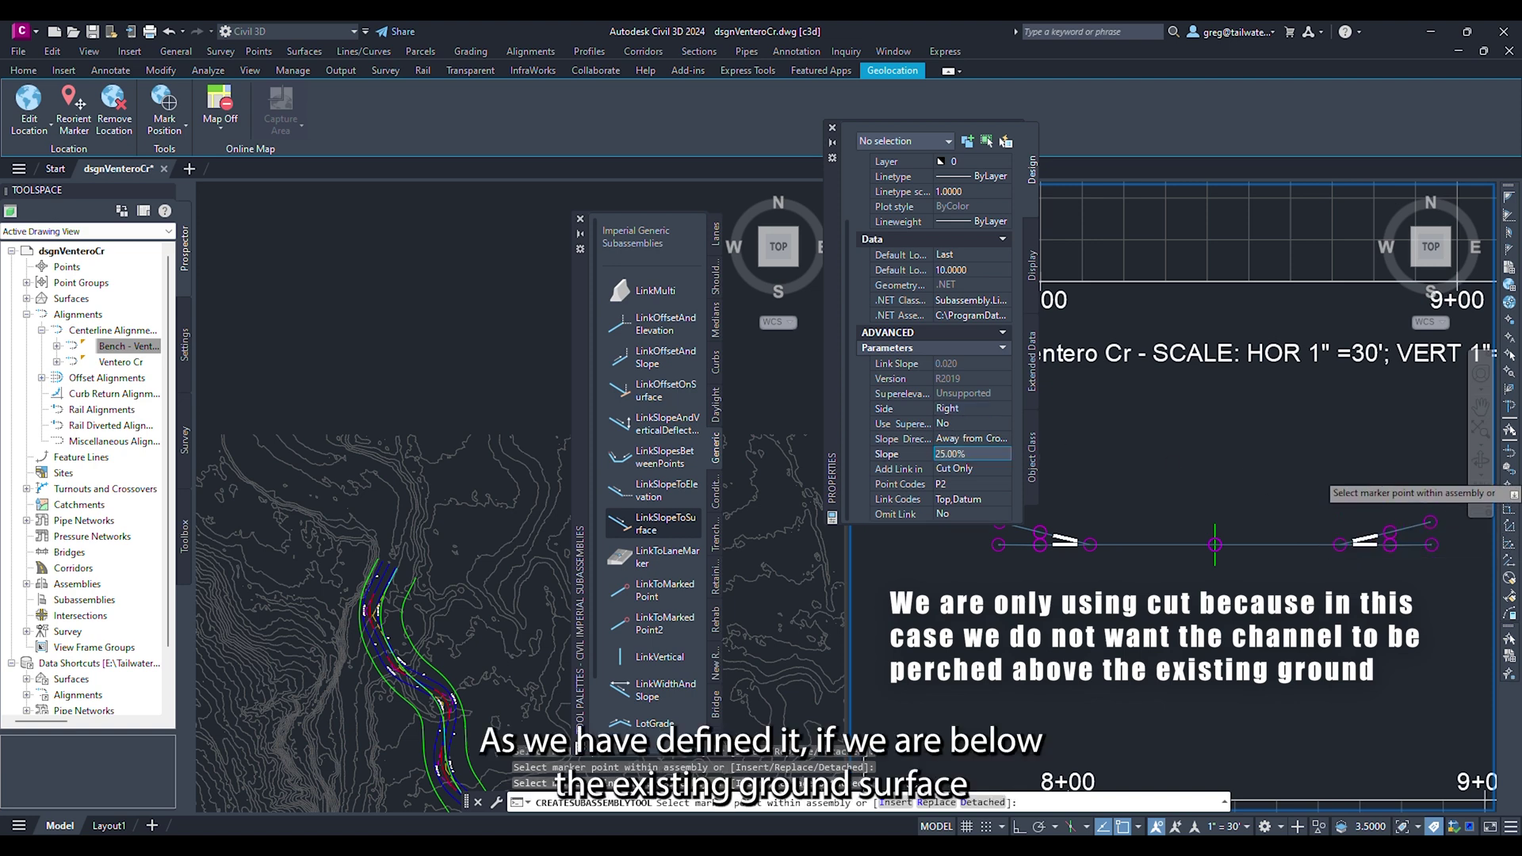
key("Escape")
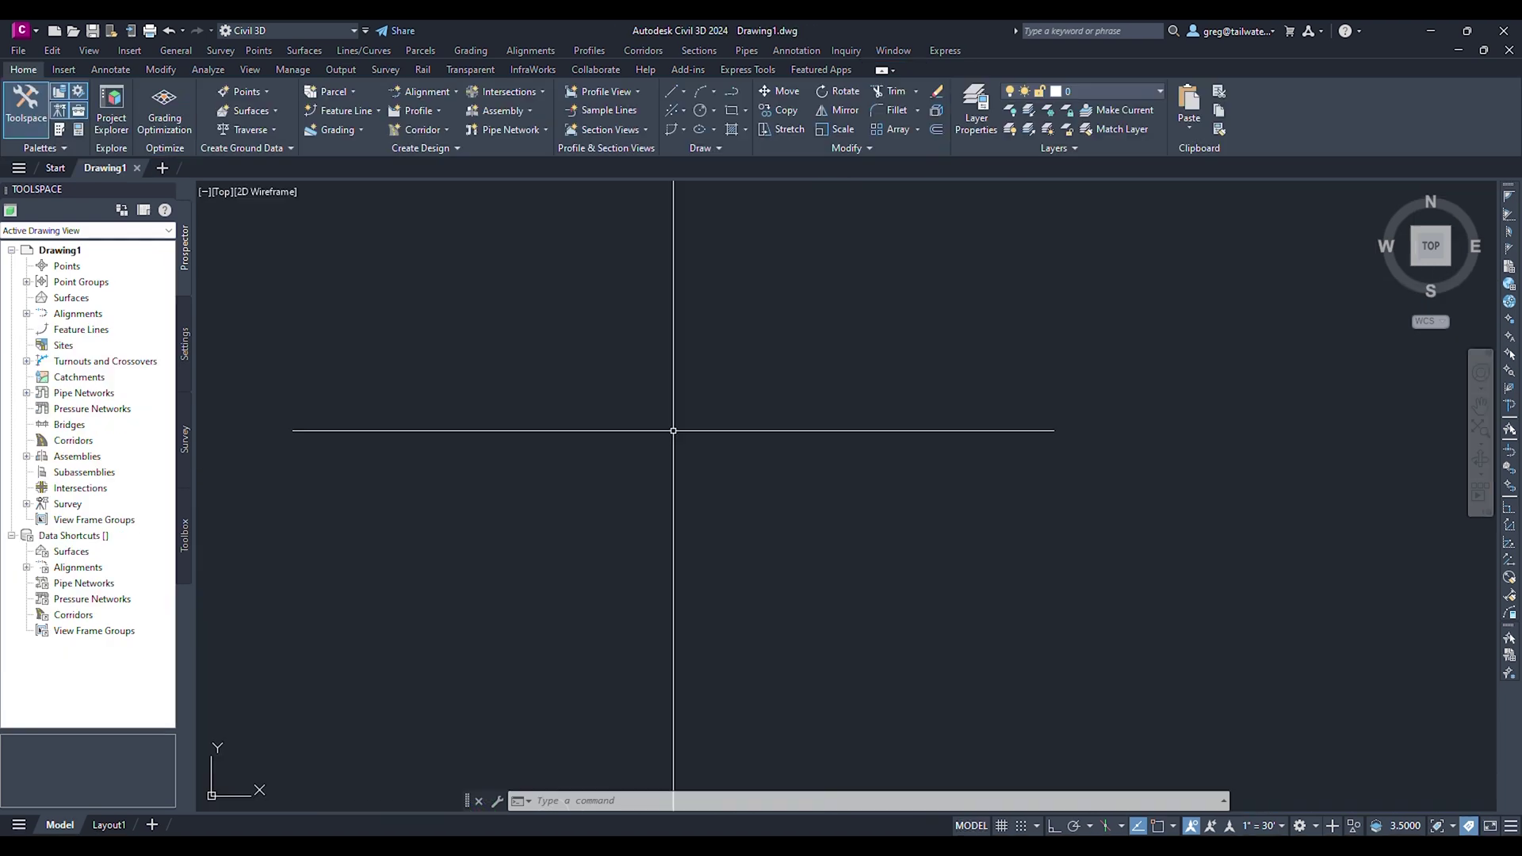
Step: In the blank Drawing1, create an assembly named Bench and place its baseline in the drawing area
left_click(642, 50)
left_click(650, 65)
type("Bench")
left_click(698, 583)
left_click(846, 495)
Step: Attach a right-side LinkWidthAndSlope subassembly with a 30' width and 0% slope to the new Bench assembly
left_click(643, 50)
left_click(689, 125)
left_click(664, 689)
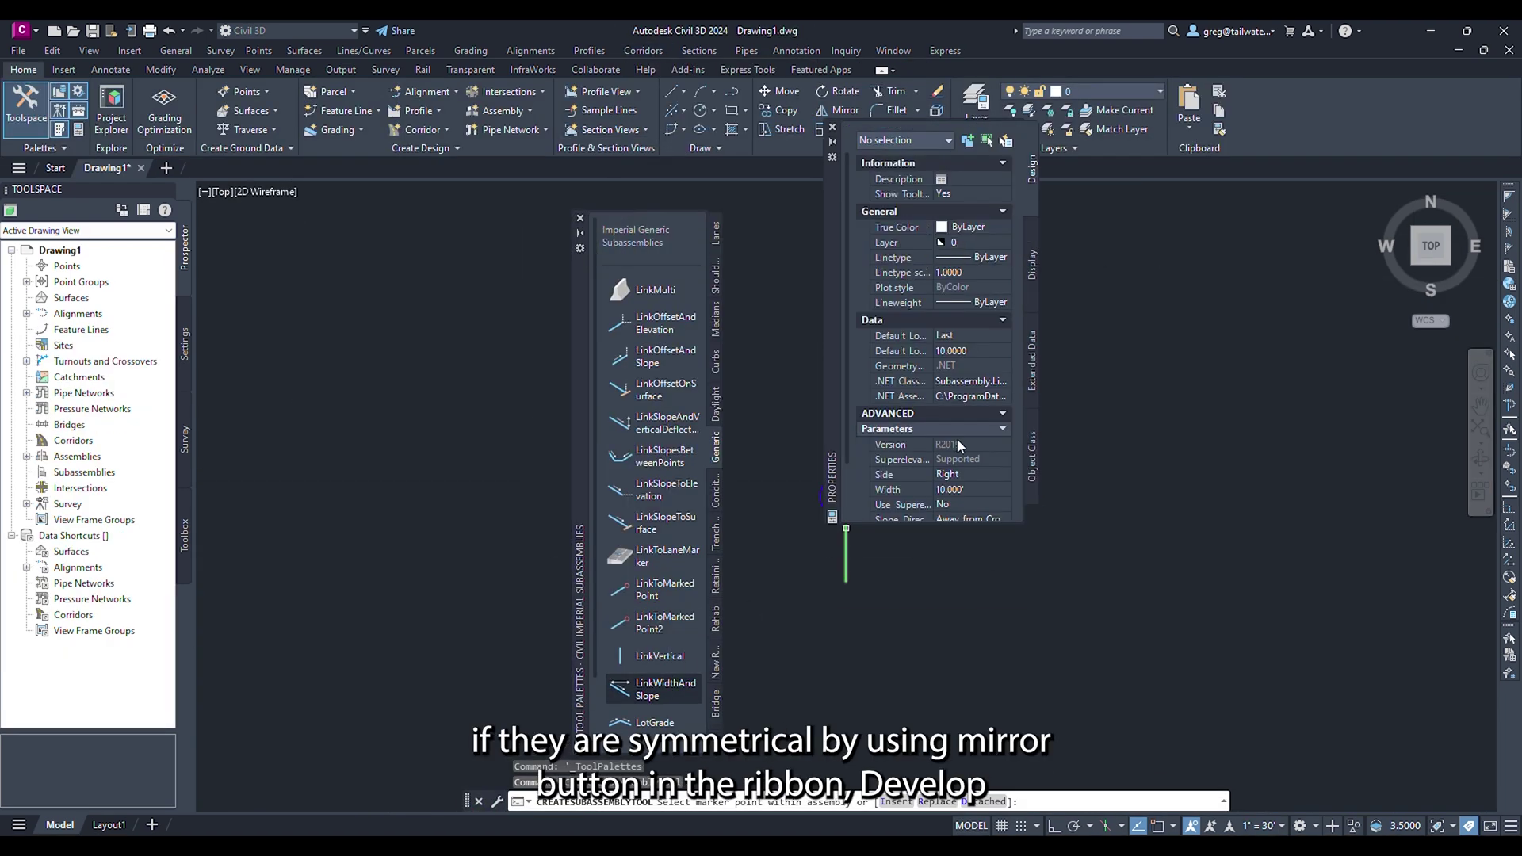
type("30")
scroll(957, 487, "down", 3)
left_click(959, 469)
type("0")
key("Return")
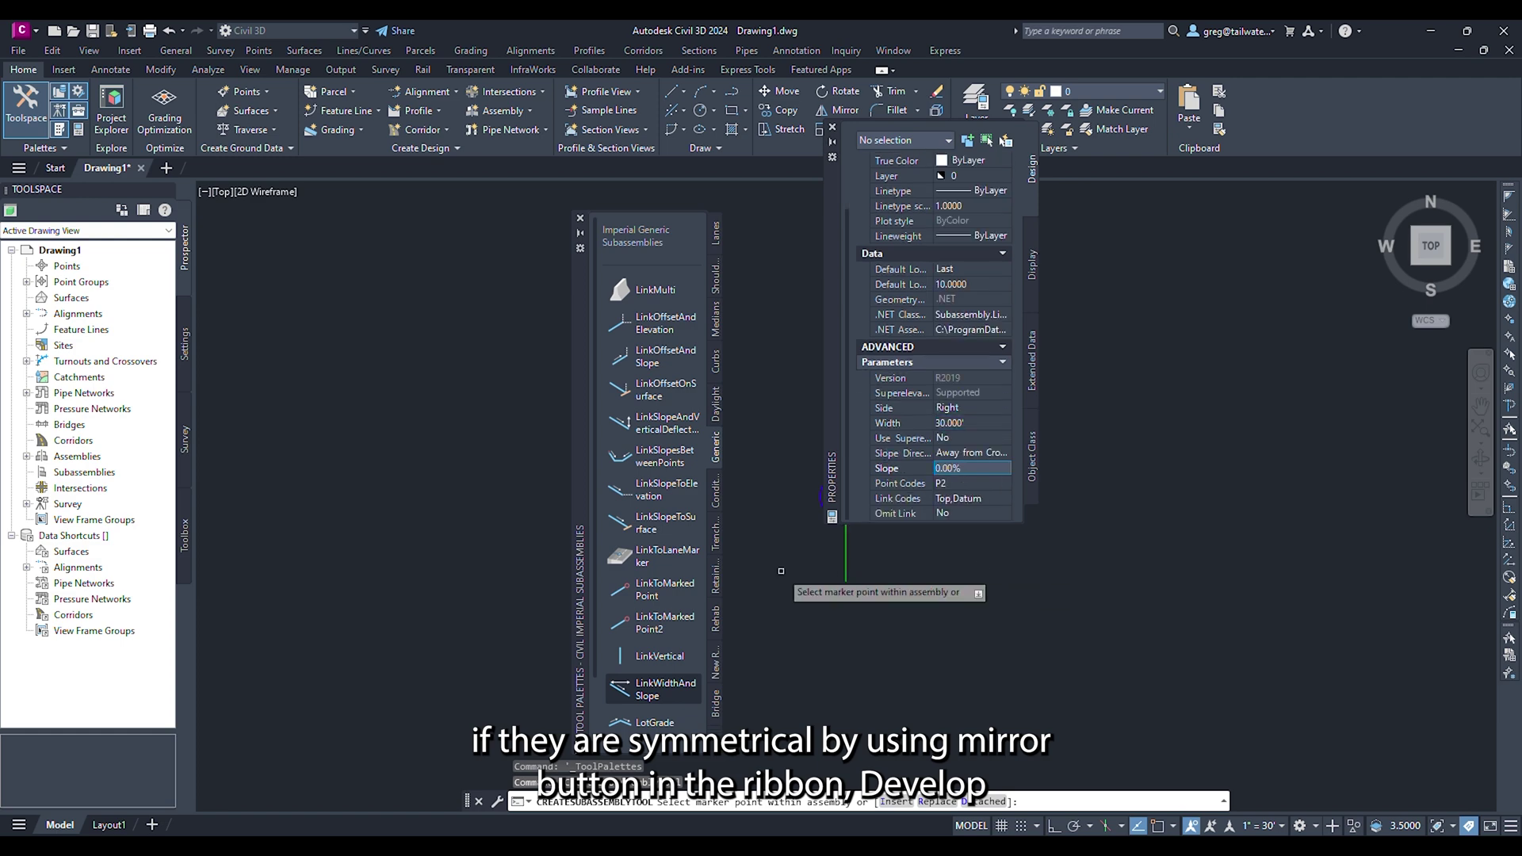
left_click(750, 532)
left_click(821, 593)
key("Escape")
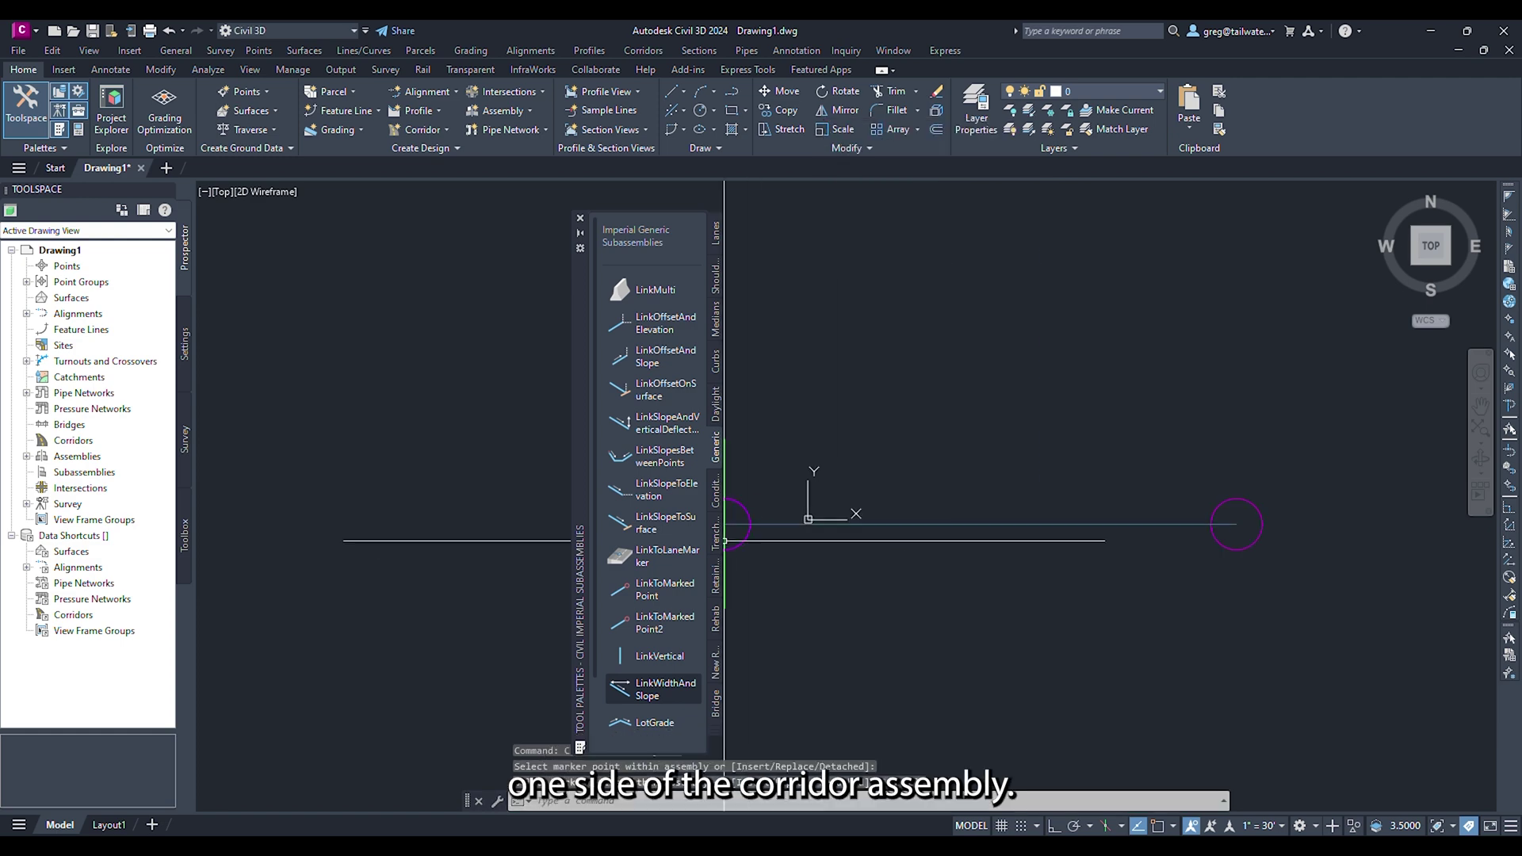
Step: Attach two right-side ConditionalCutOrFill subassemblies to the bench link's outer end: one Cut, and one Fill with a 100:1 layout grade
left_click(716, 485)
left_click(640, 275)
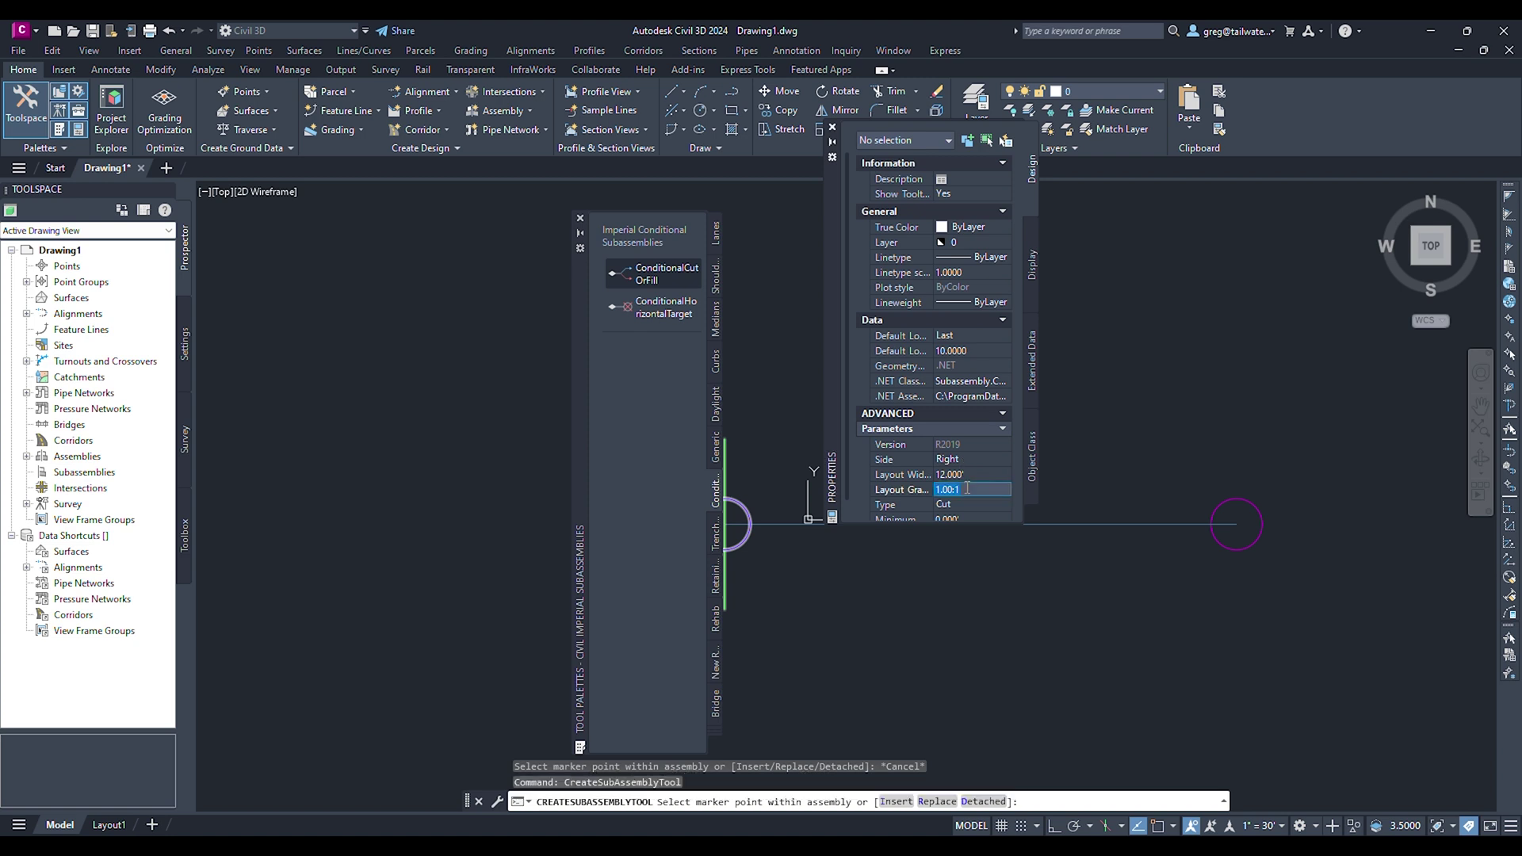
key("Return")
left_click(1254, 508)
left_click(957, 490)
type("100")
key("Return")
left_click(955, 508)
left_click(963, 534)
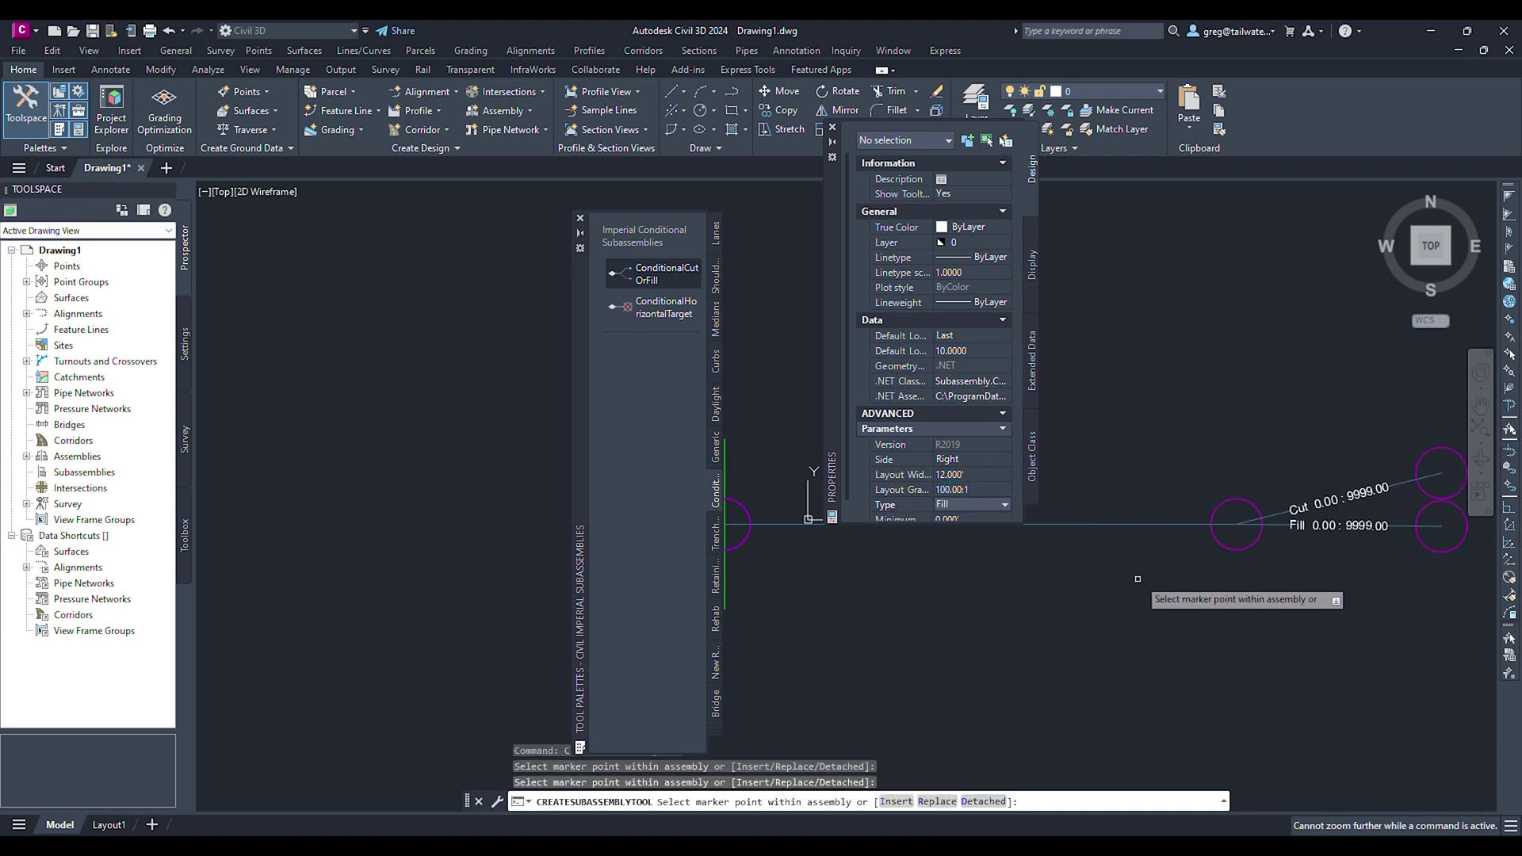
Step: Attach right-side Cut Only LinkSlopeToSurface subassemblies: 25% slope on the Cut conditional and 1% slope on the Fill conditional
left_click(716, 448)
left_click(652, 522)
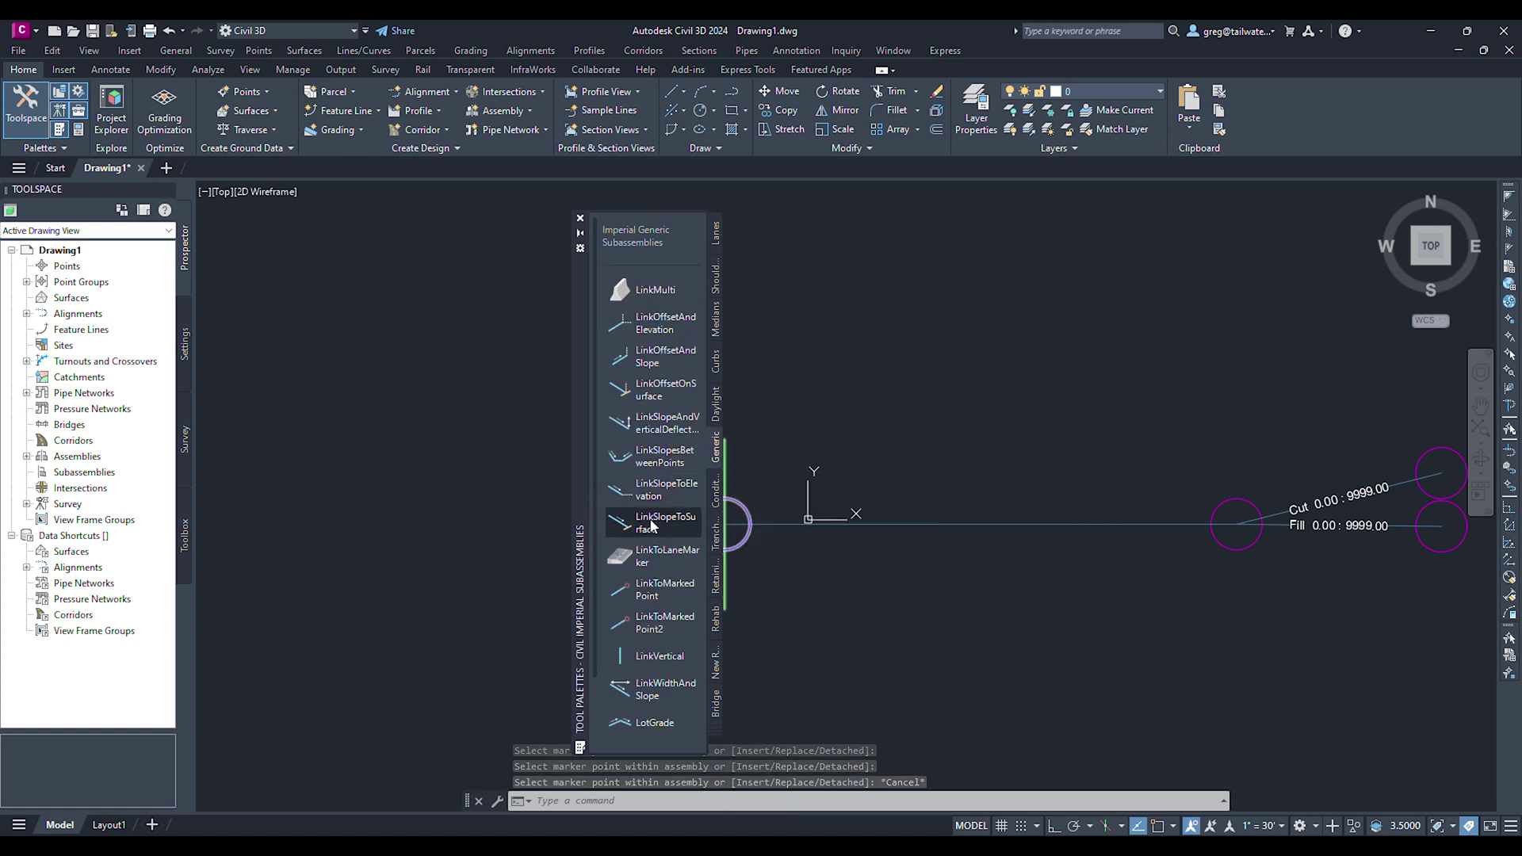
scroll(955, 473, "down", 2)
left_click(962, 453)
type("25")
key("Return")
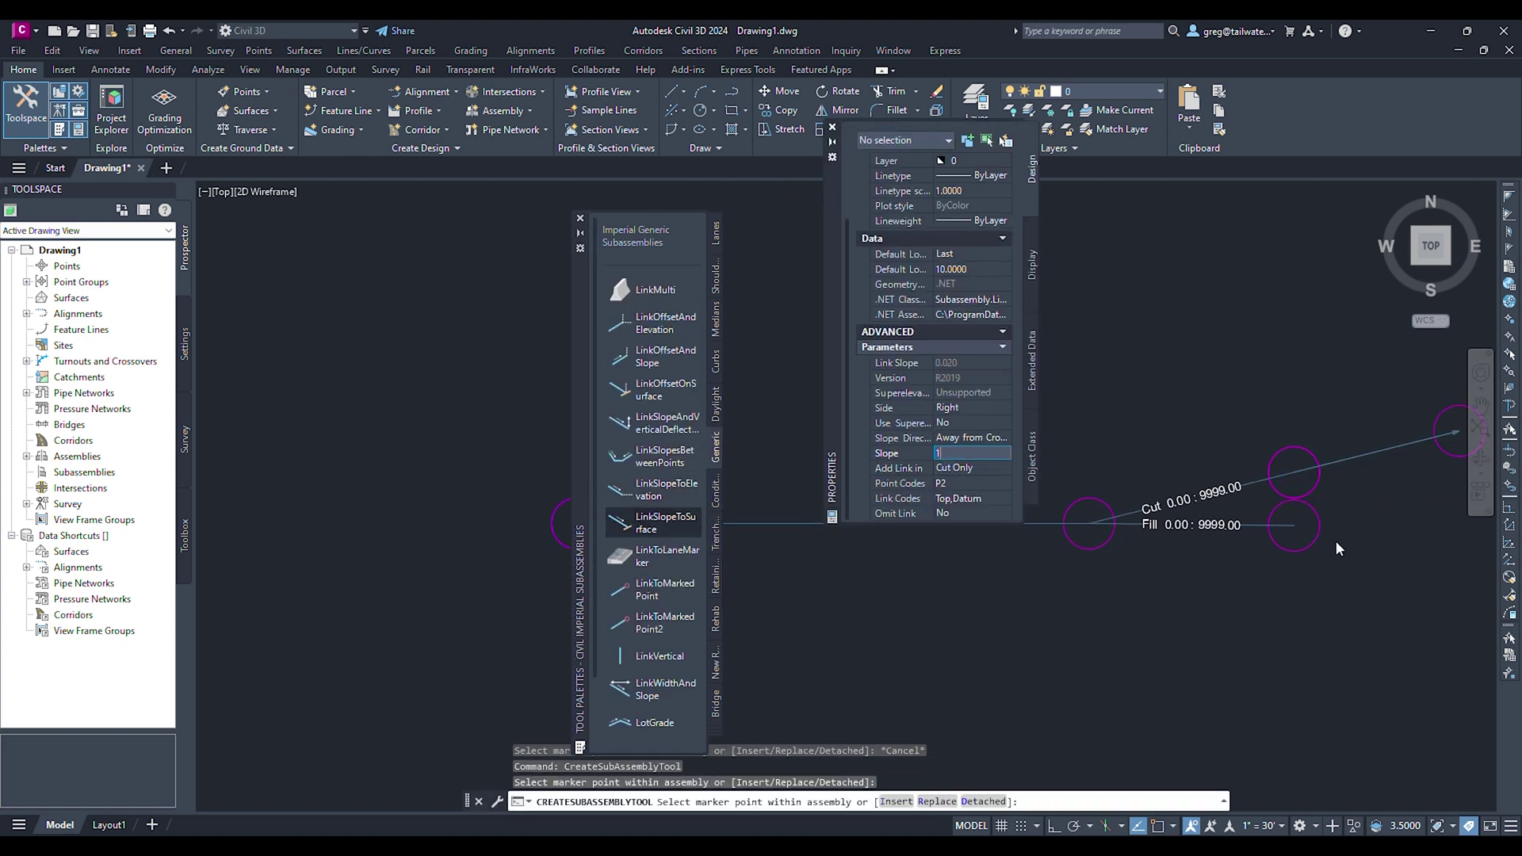
key("Escape")
Step: Mirror all the right-side subassemblies of the Bench assembly to the opposite side, attaching them at the baseline marker
scroll(1024, 596, "down", 3)
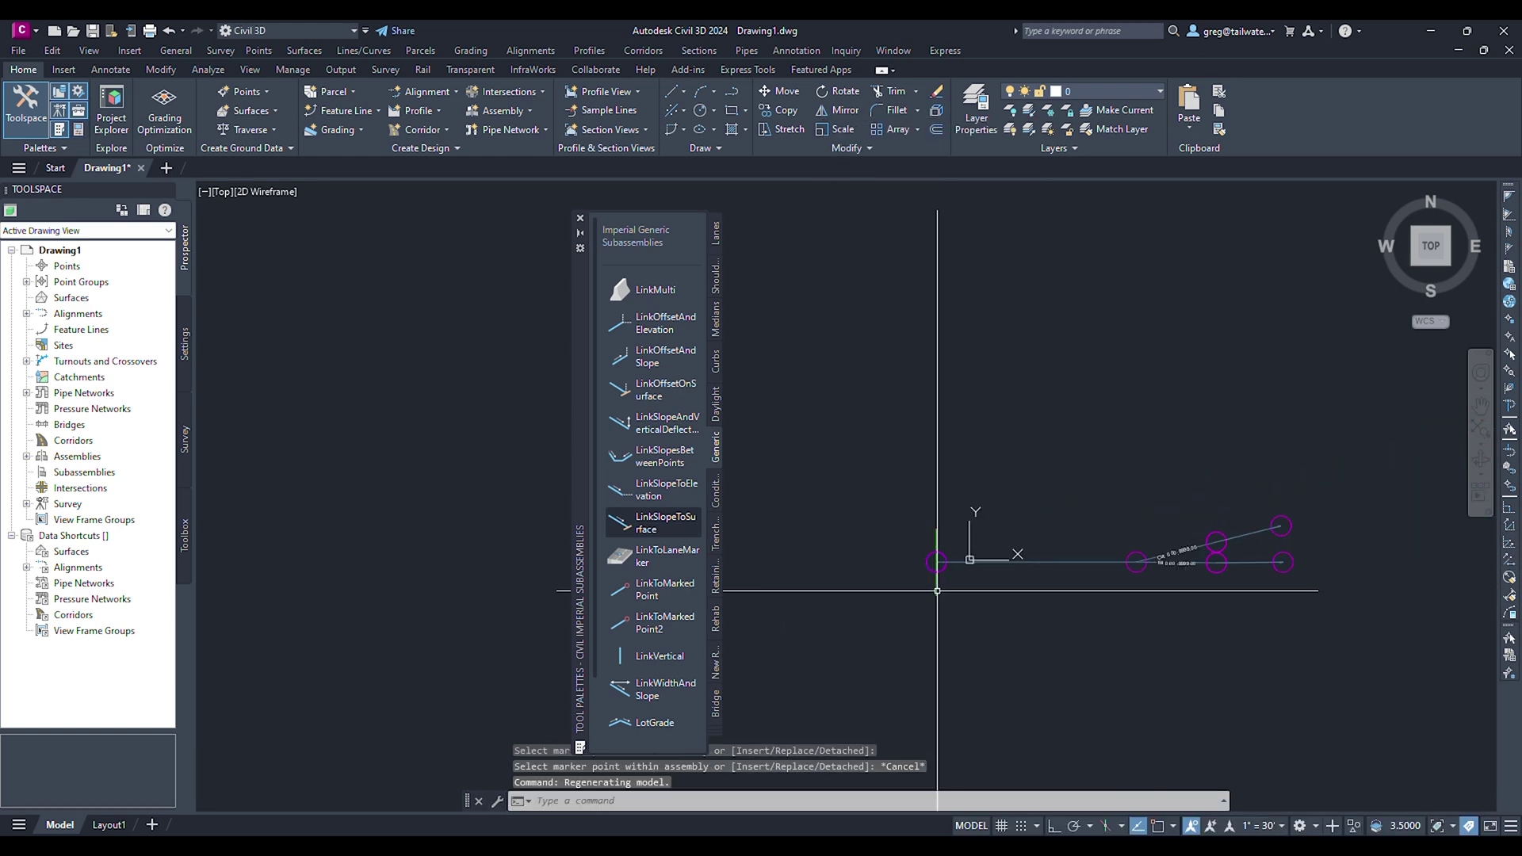
left_click(936, 561)
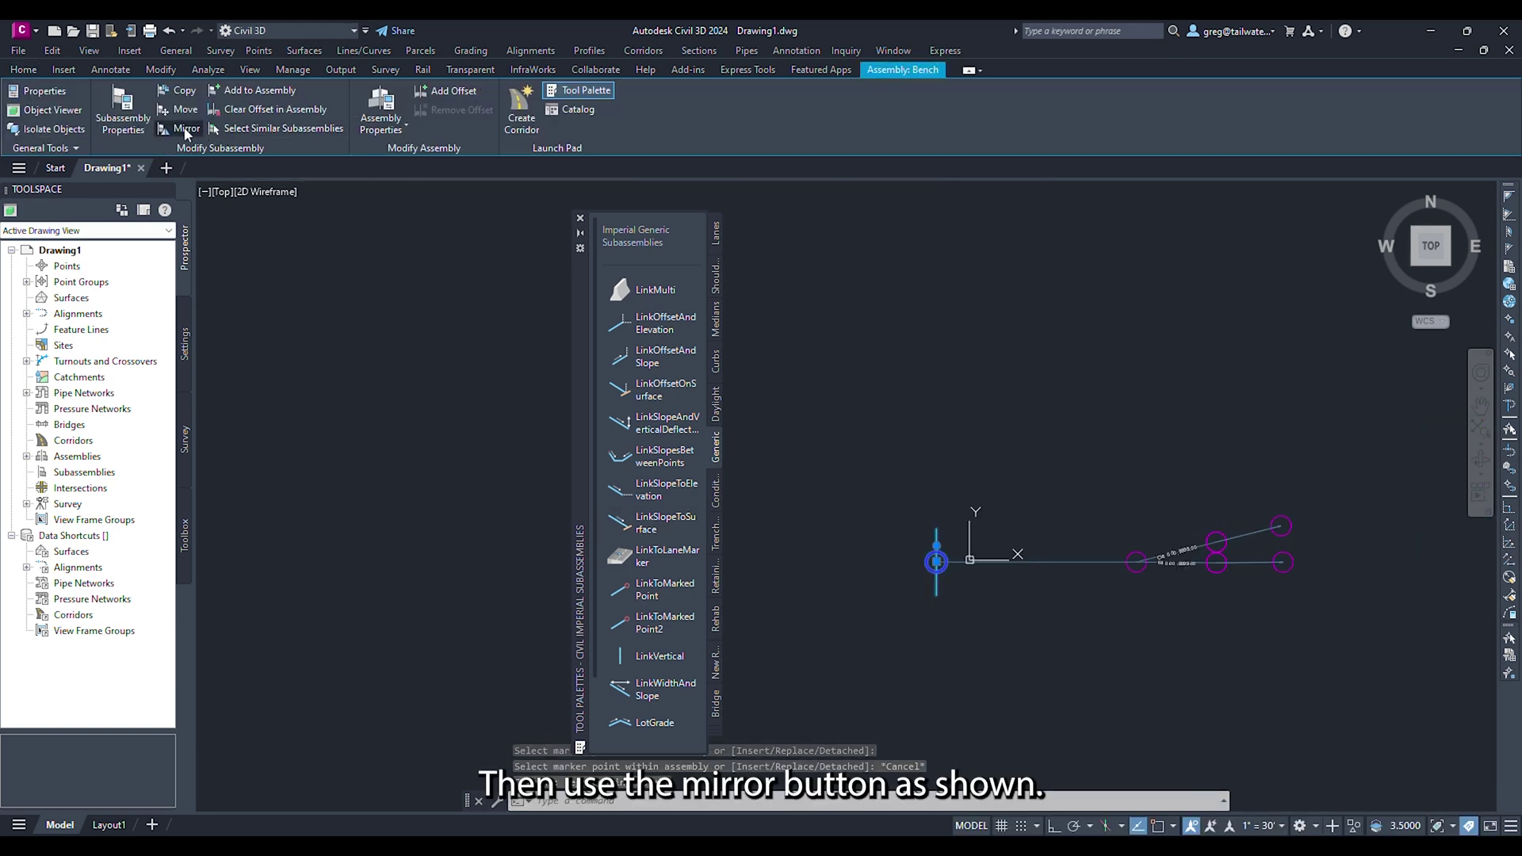
left_click(185, 130)
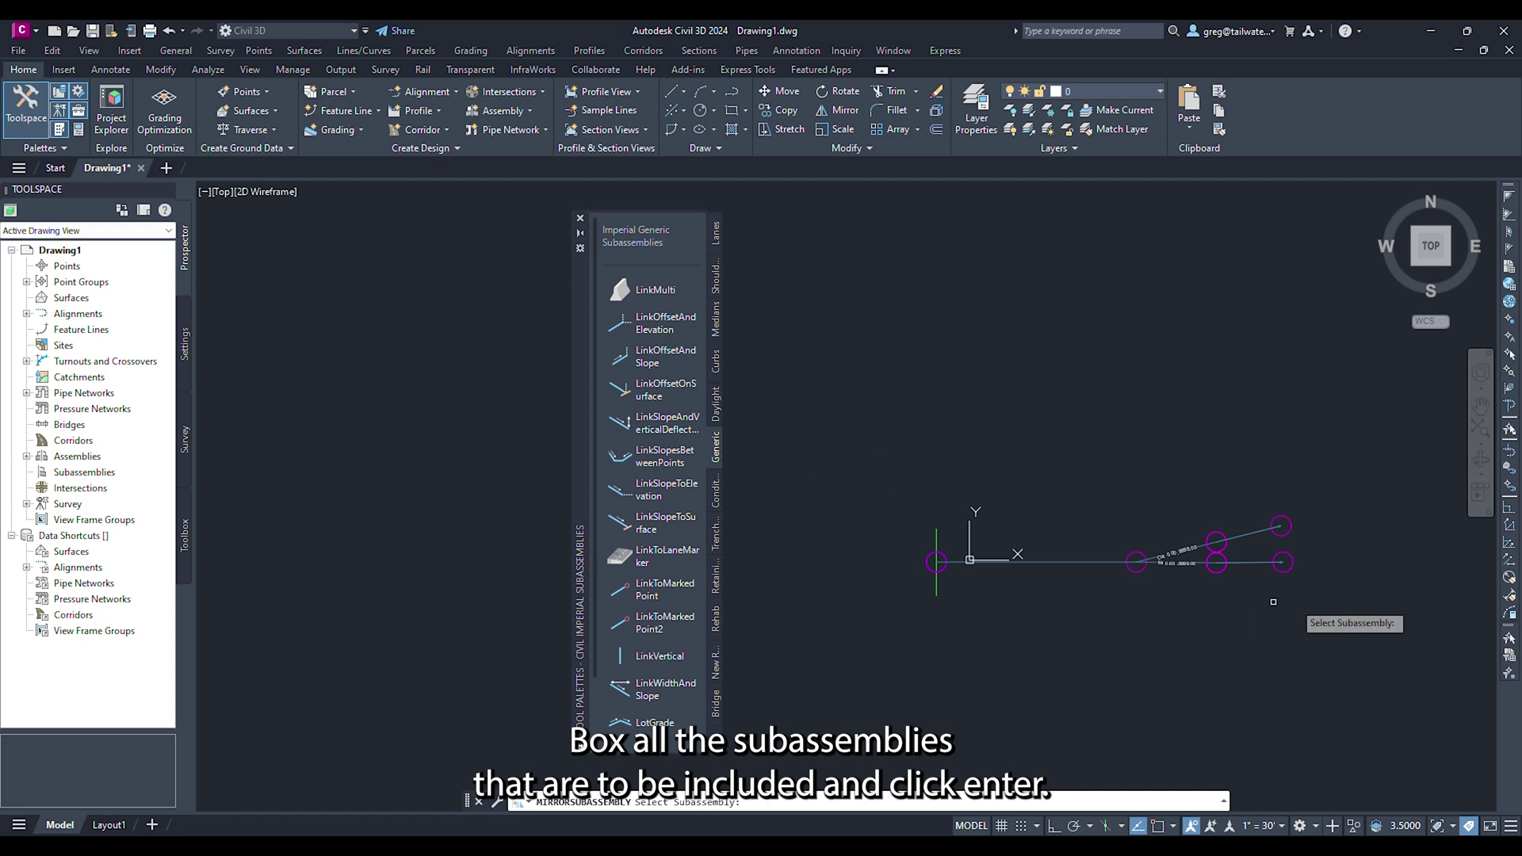
left_click(1345, 615)
left_click(1013, 481)
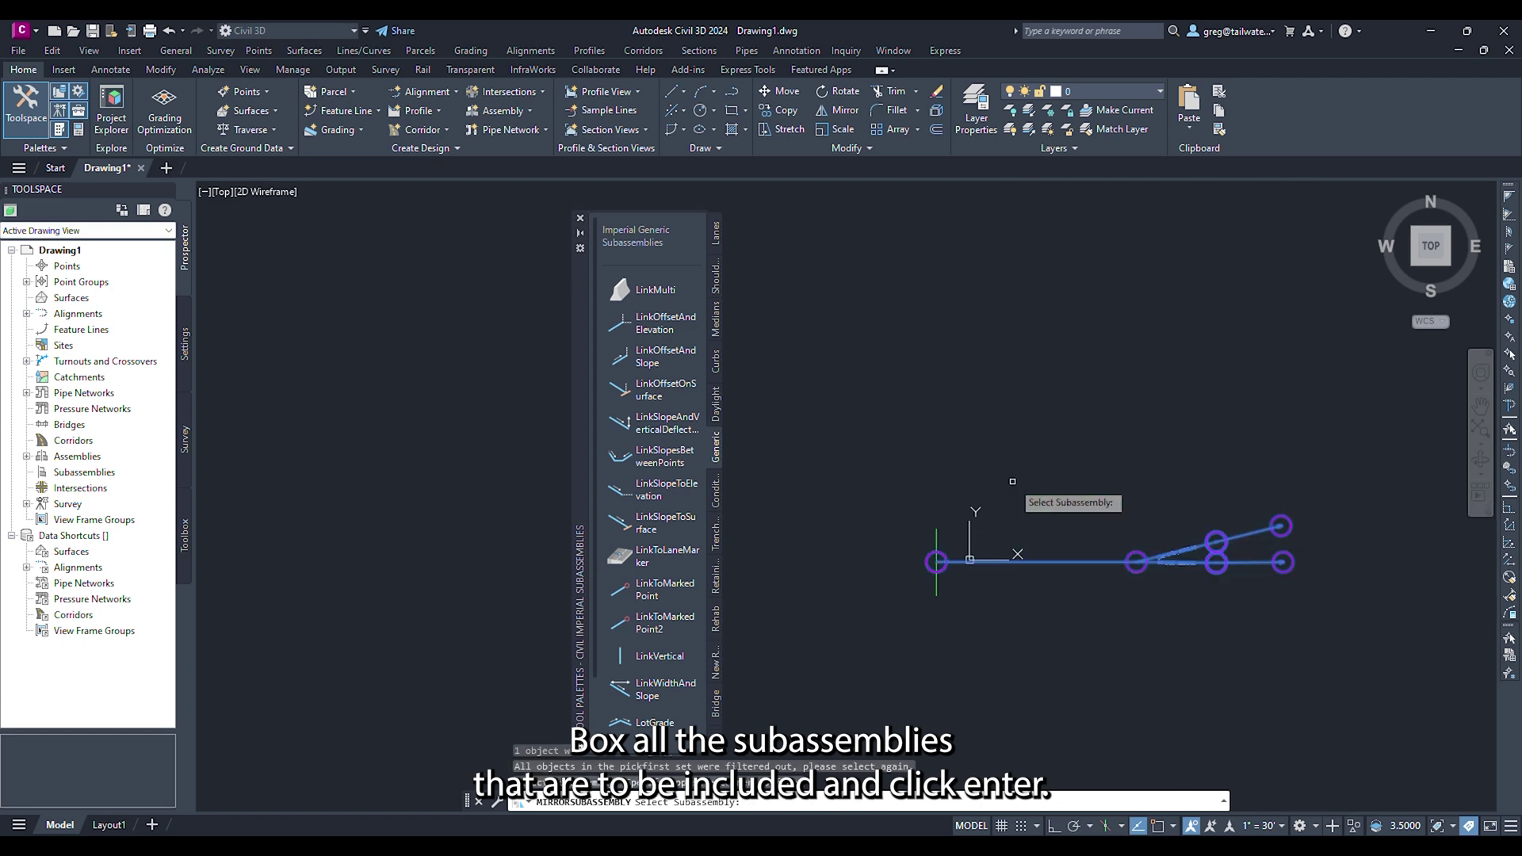
key("Return")
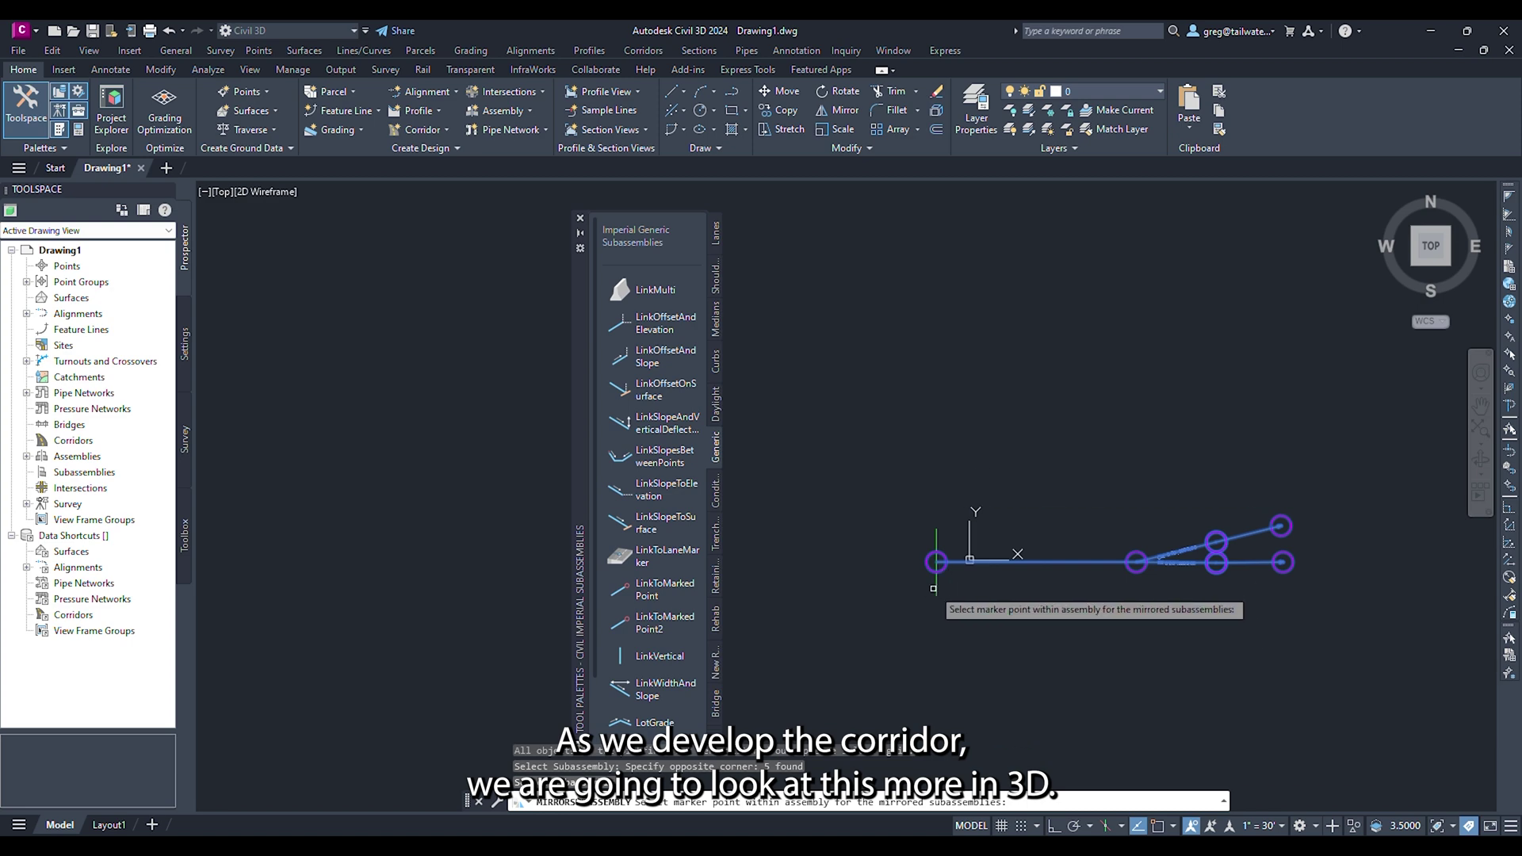
left_click(936, 562)
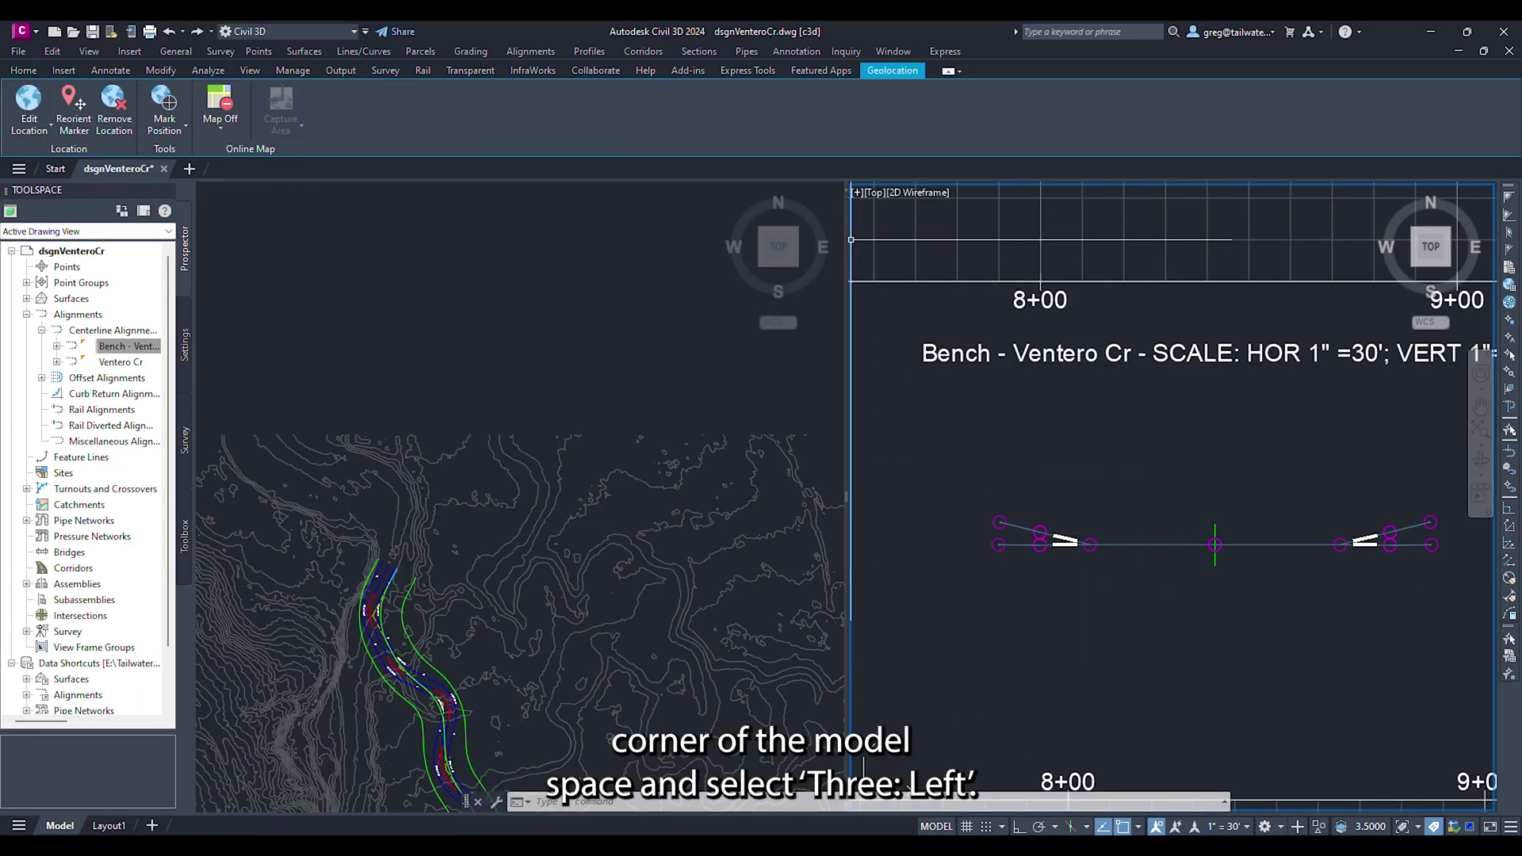
Step: Change the model space viewport configuration of dsgnVenteroCr to Three: Left
left_click(858, 195)
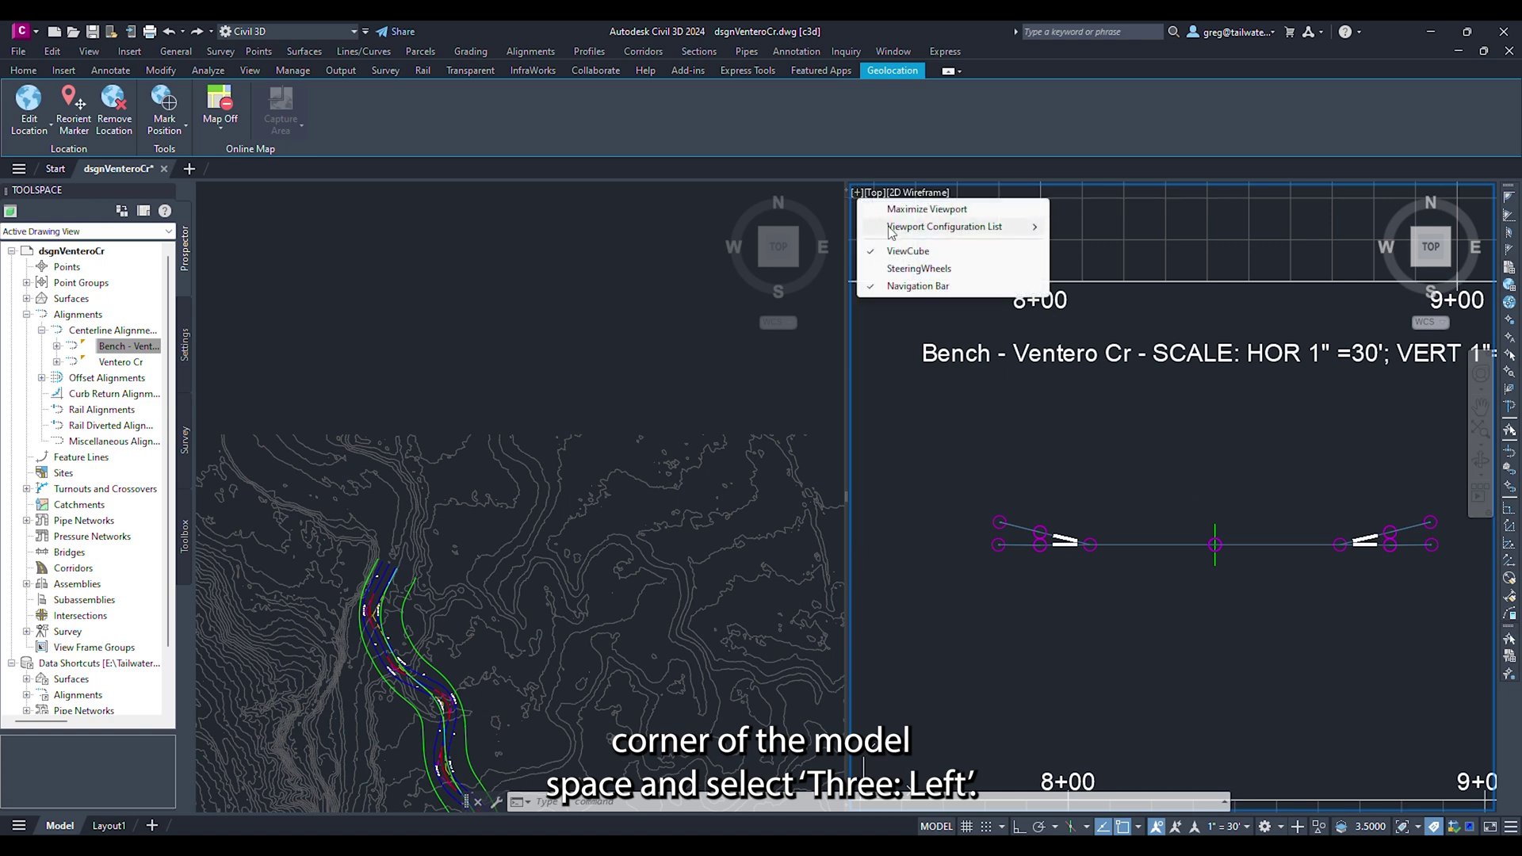
mouse_move(891, 227)
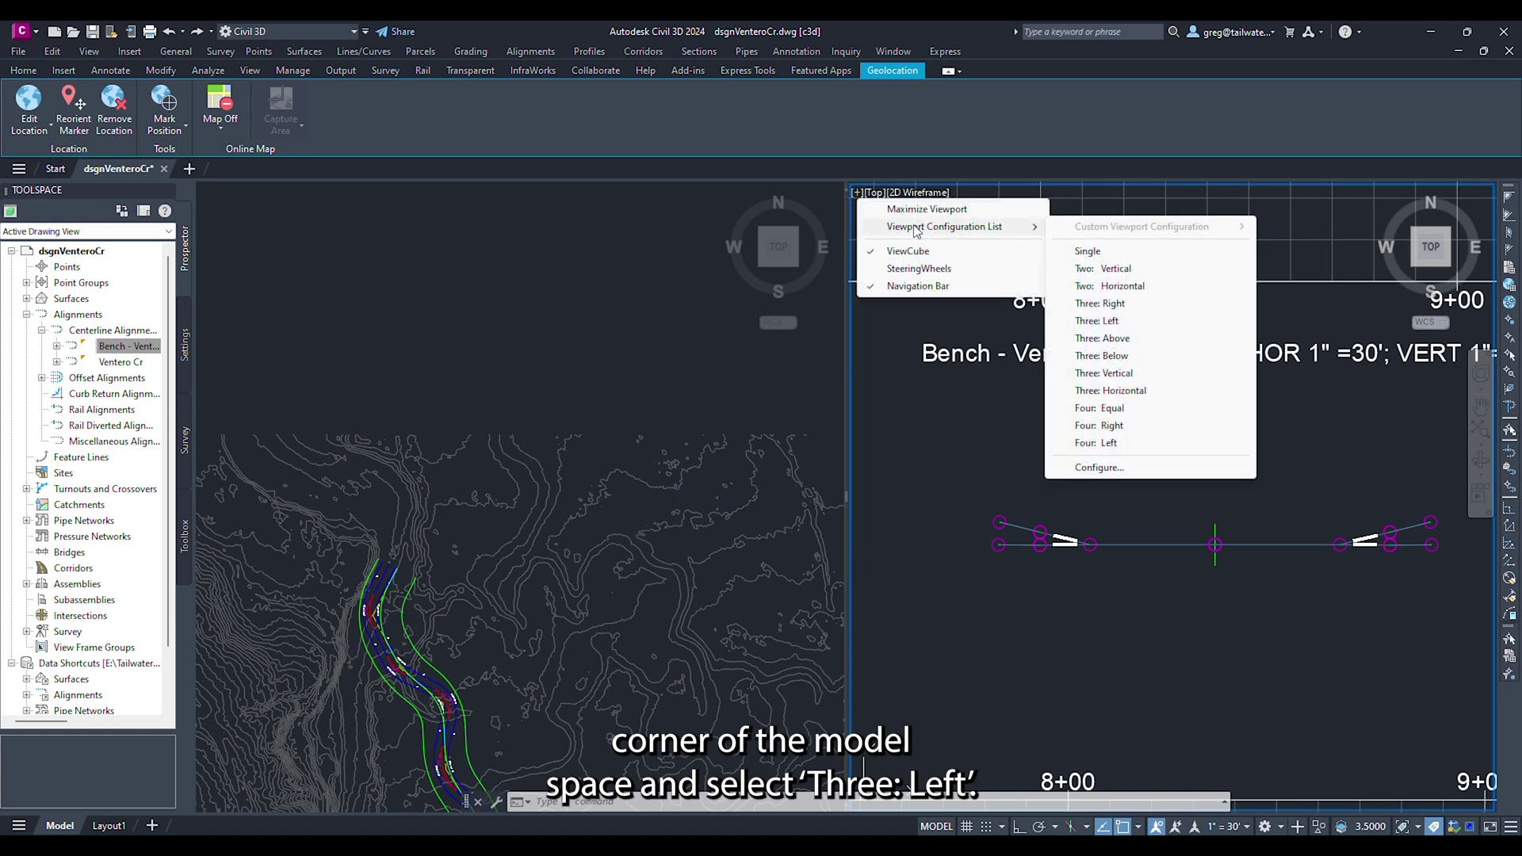
left_click(1100, 327)
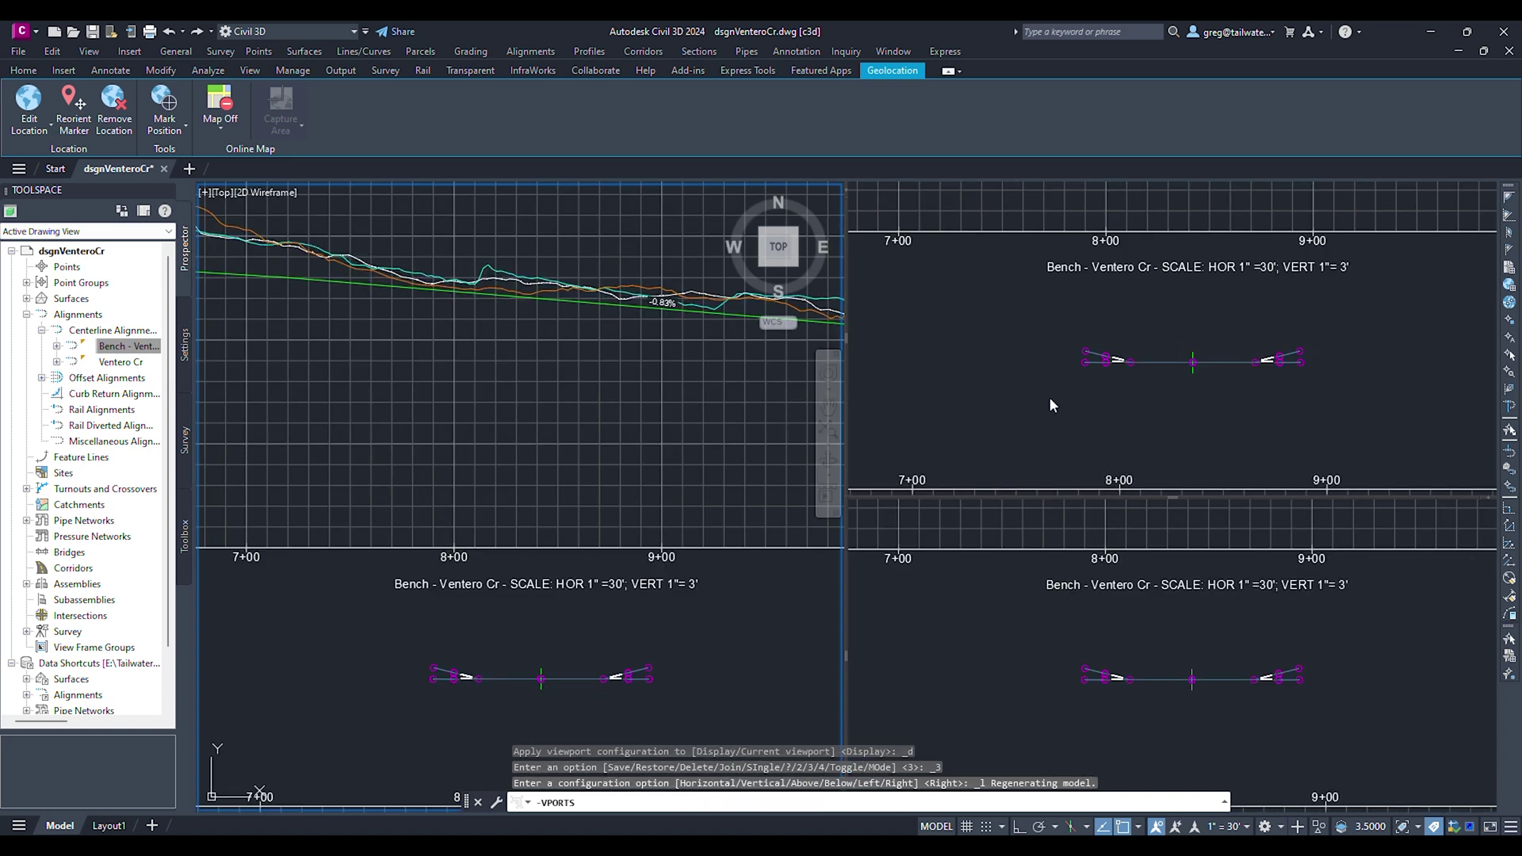
Step: Frame the Bench profile in the upper small viewport and the creek plan in the large one, keeping the assembly in the lower viewport
left_click(1035, 410)
scroll(1034, 388, "down", 5)
middle_click_drag(1030, 359, 1358, 437)
left_click(532, 543)
scroll(531, 542, "down", 6)
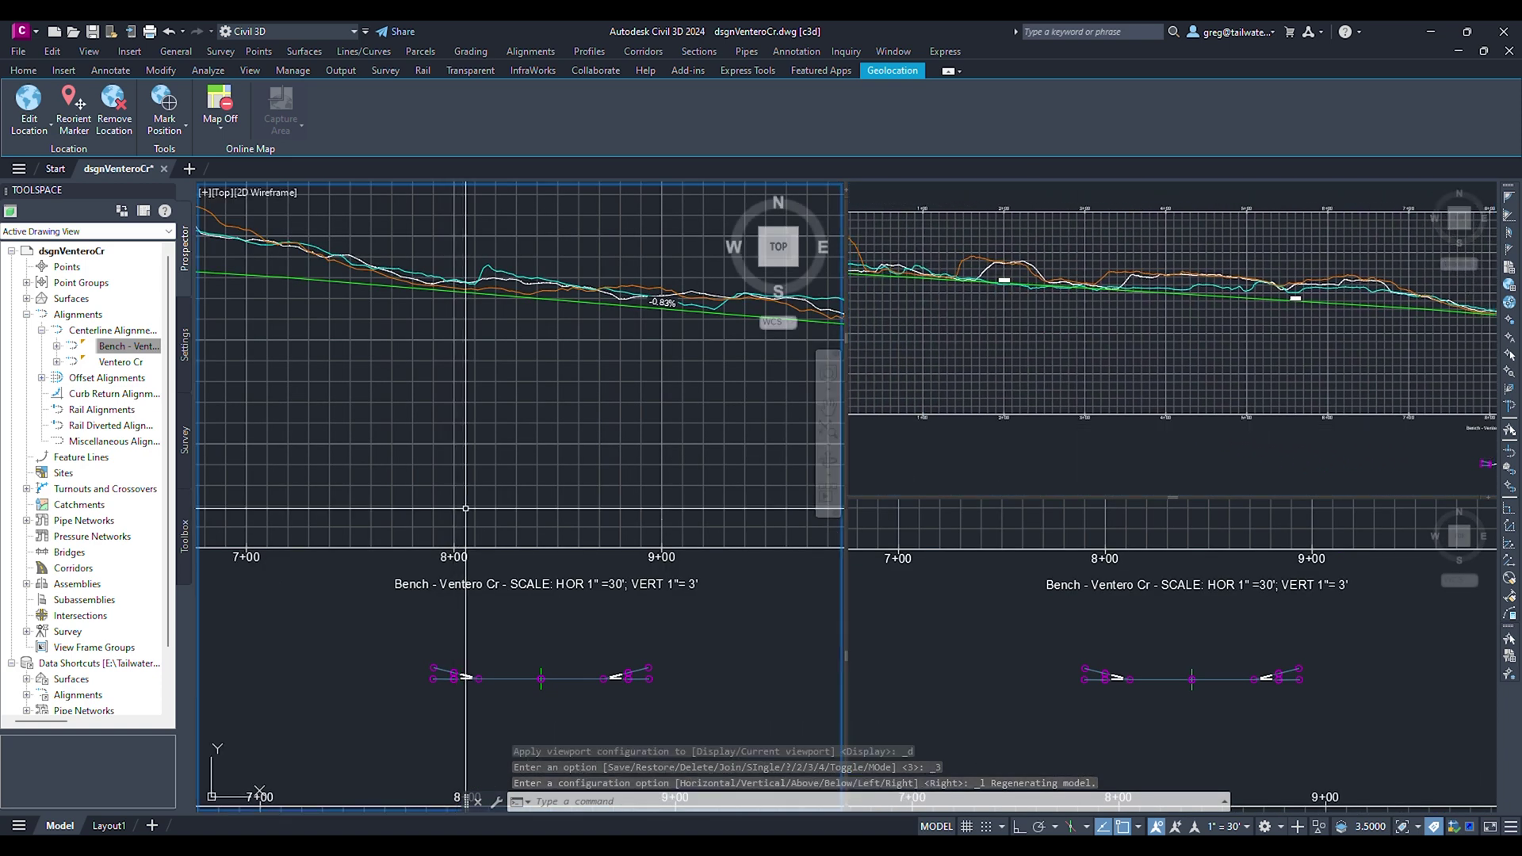
middle_click_drag(278, 606, 791, 529)
middle_click_drag(404, 625, 632, 533)
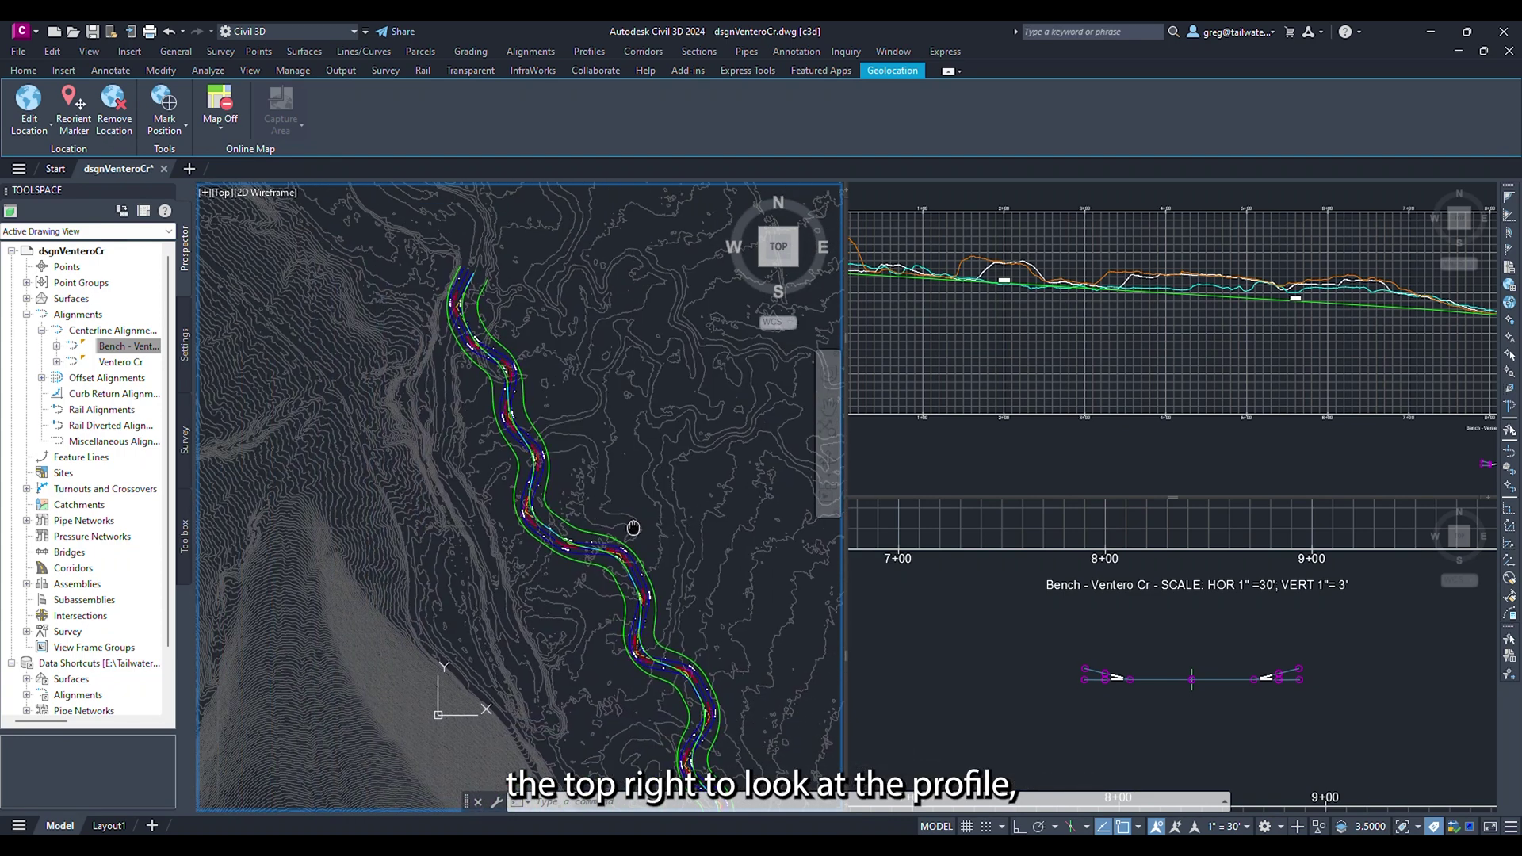
left_click(1041, 639)
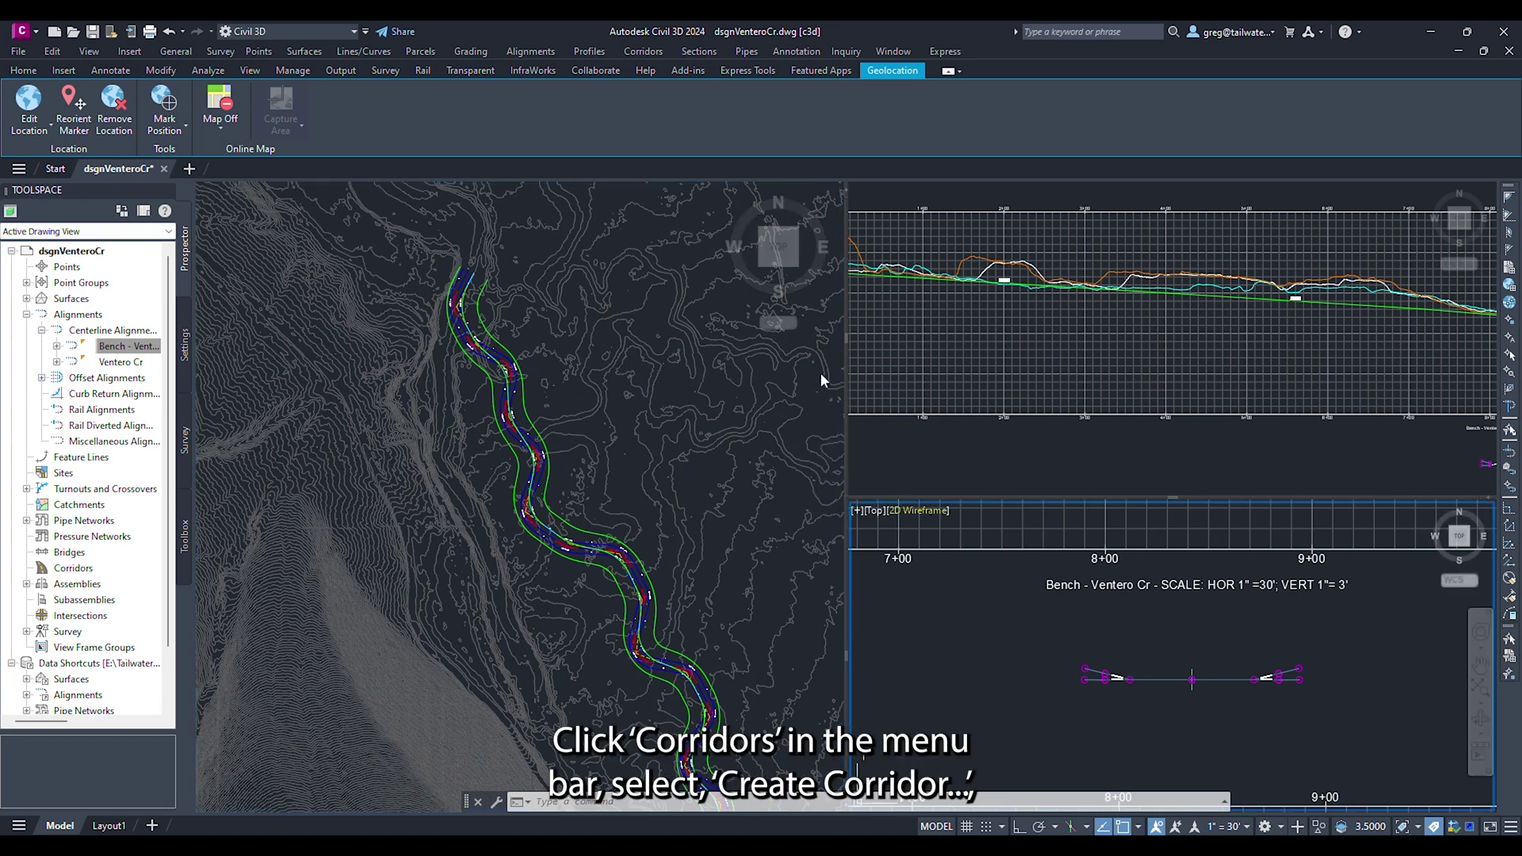
Step: Start a new corridor named Bench, using the Bench - Ventero Cr alignment and the Bench profile
left_click(643, 51)
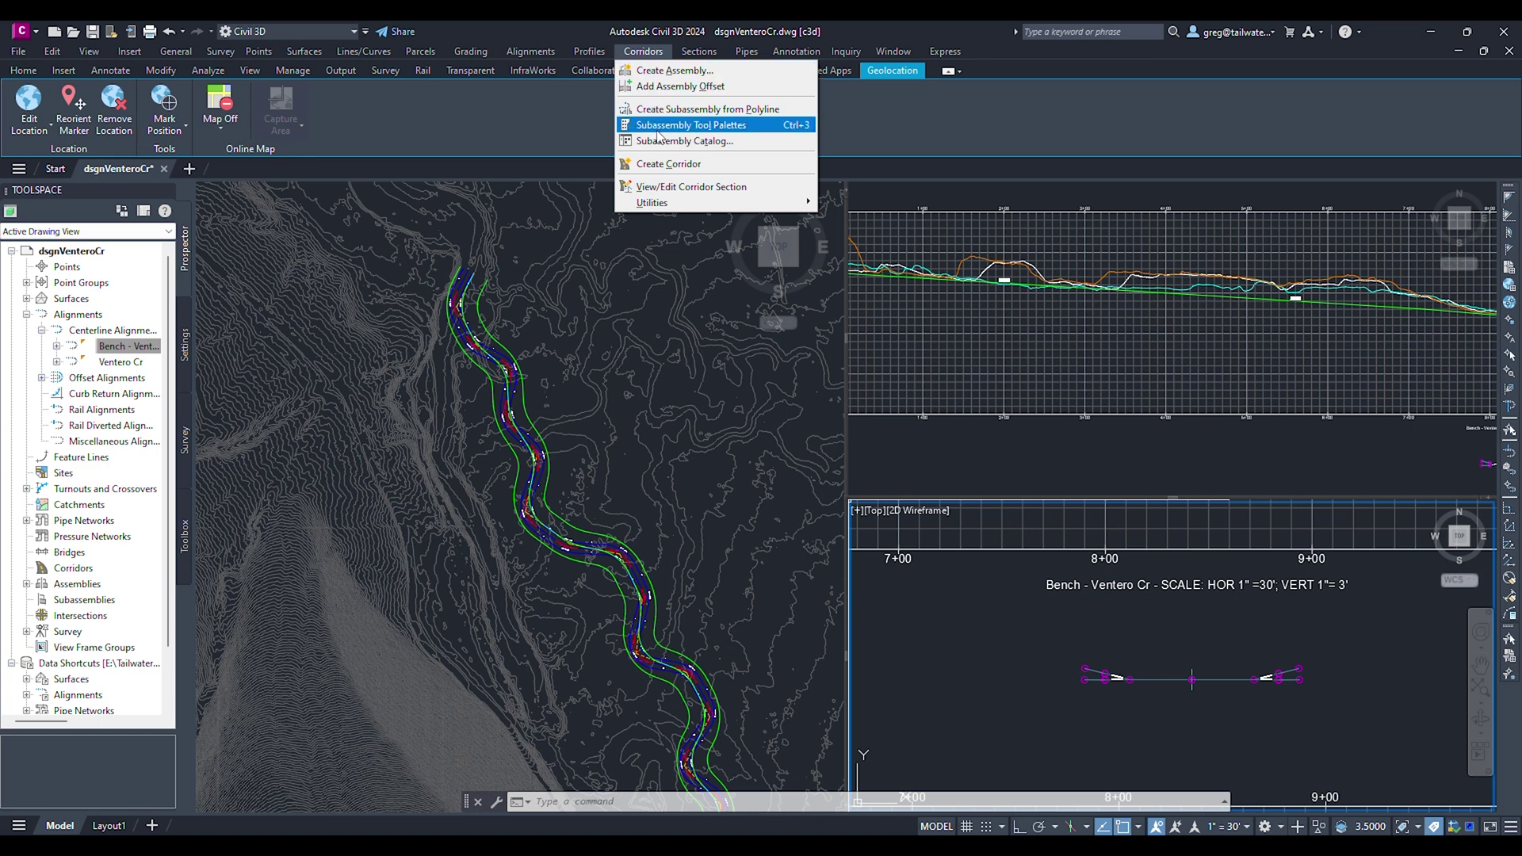
left_click(664, 164)
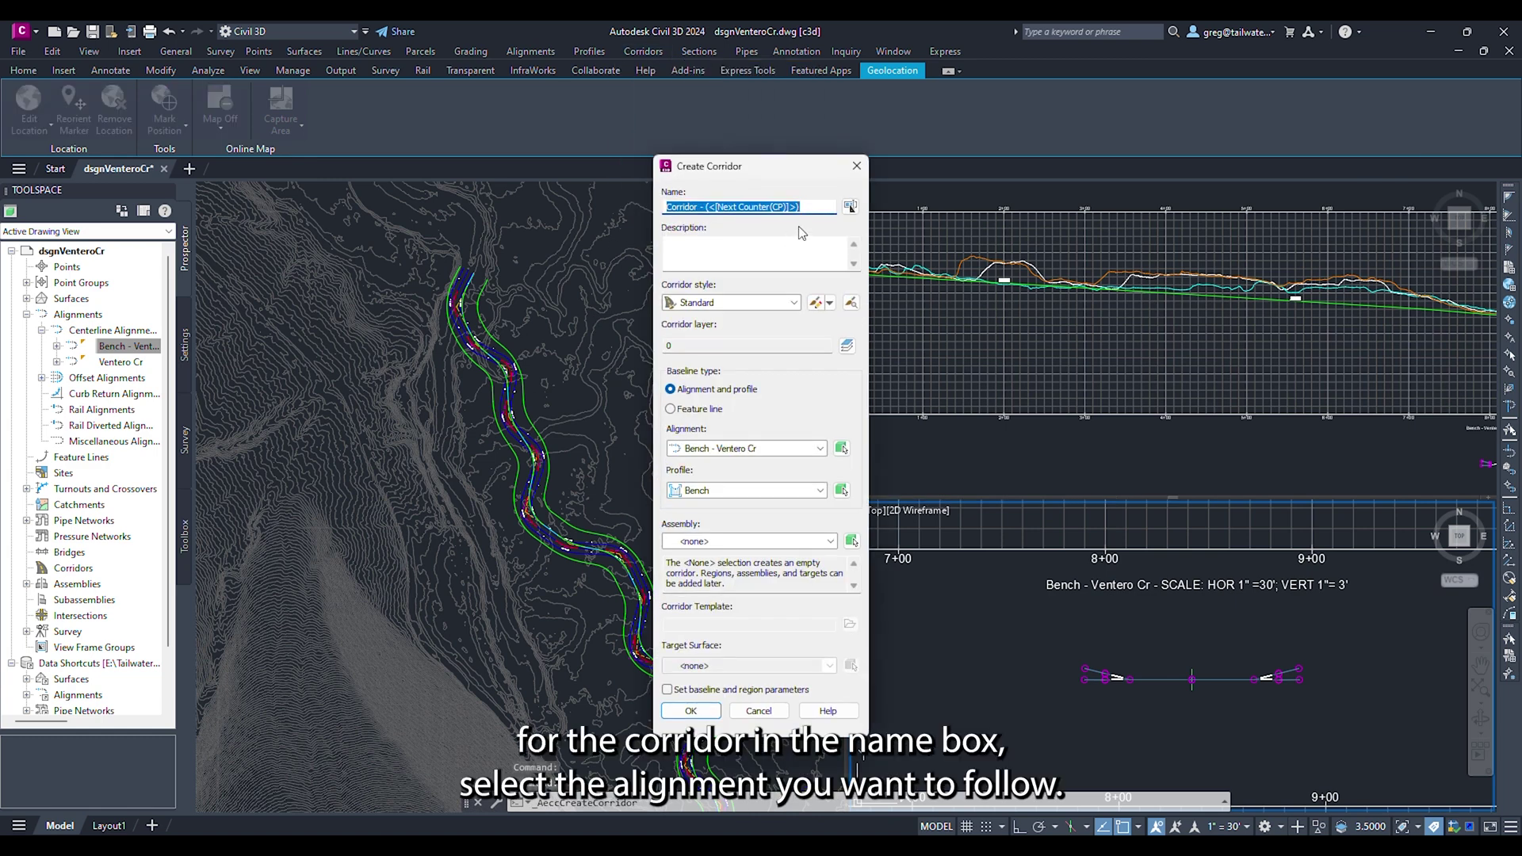
type("Bench")
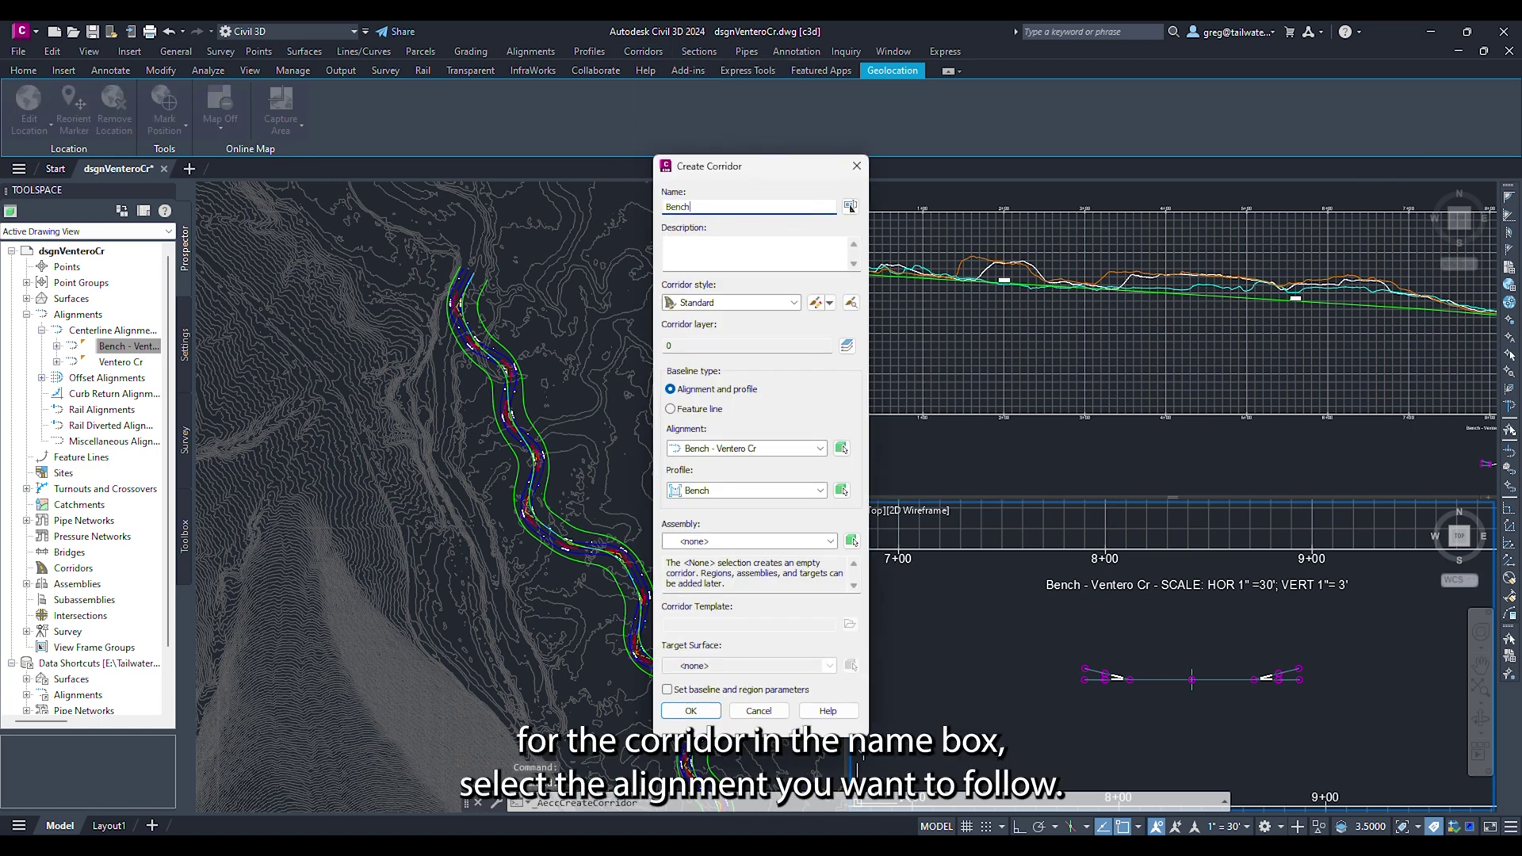
left_click(730, 448)
left_click(731, 462)
left_click(733, 491)
left_click(733, 496)
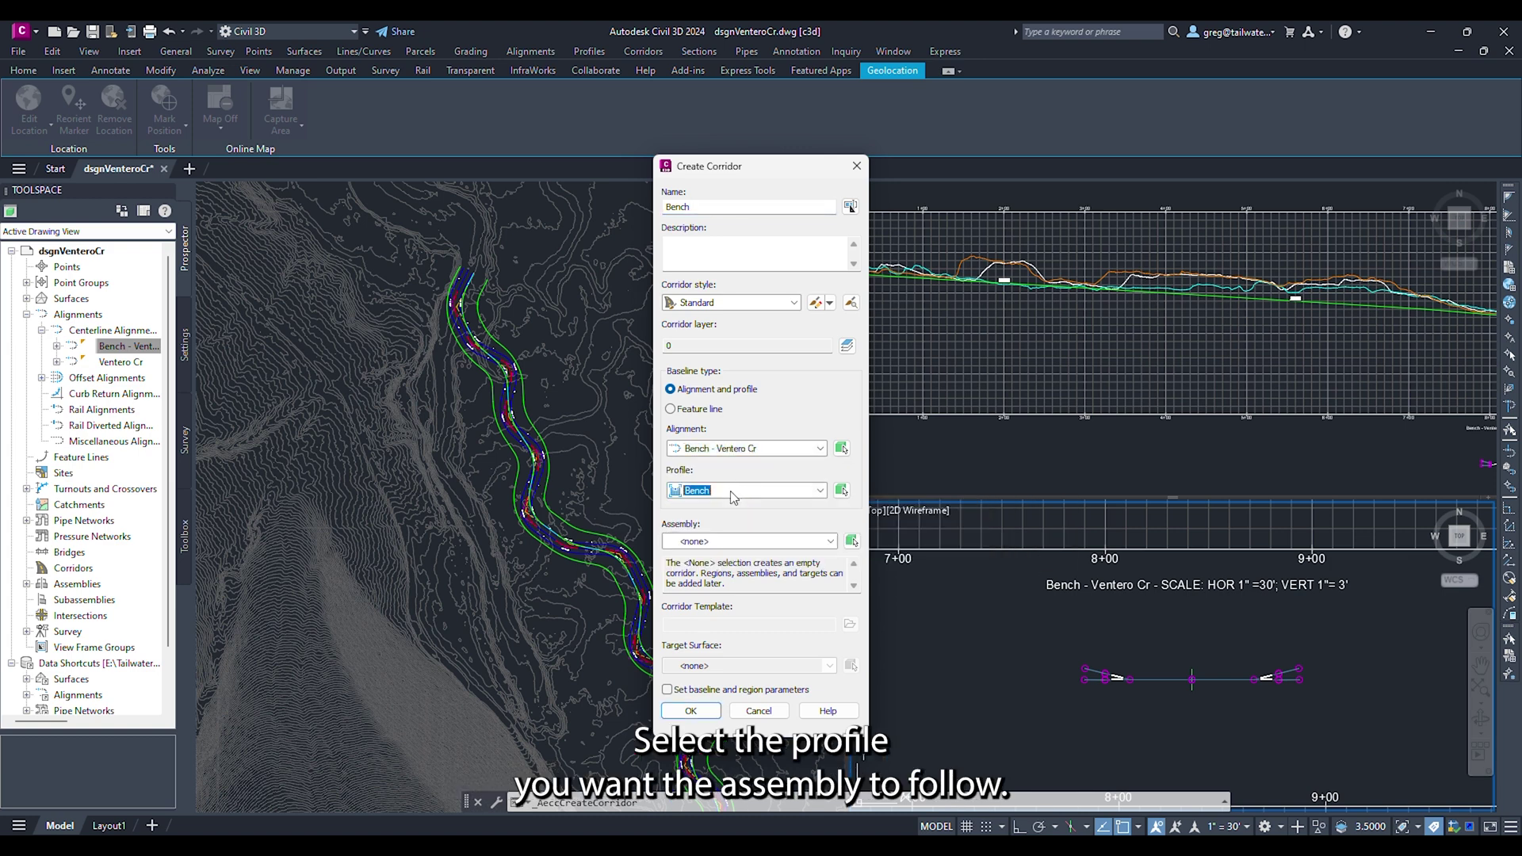
Step: Assign the Bench assembly and the eg2020Ventero target surface to the corridor, and accept the corridor settings
left_click(722, 545)
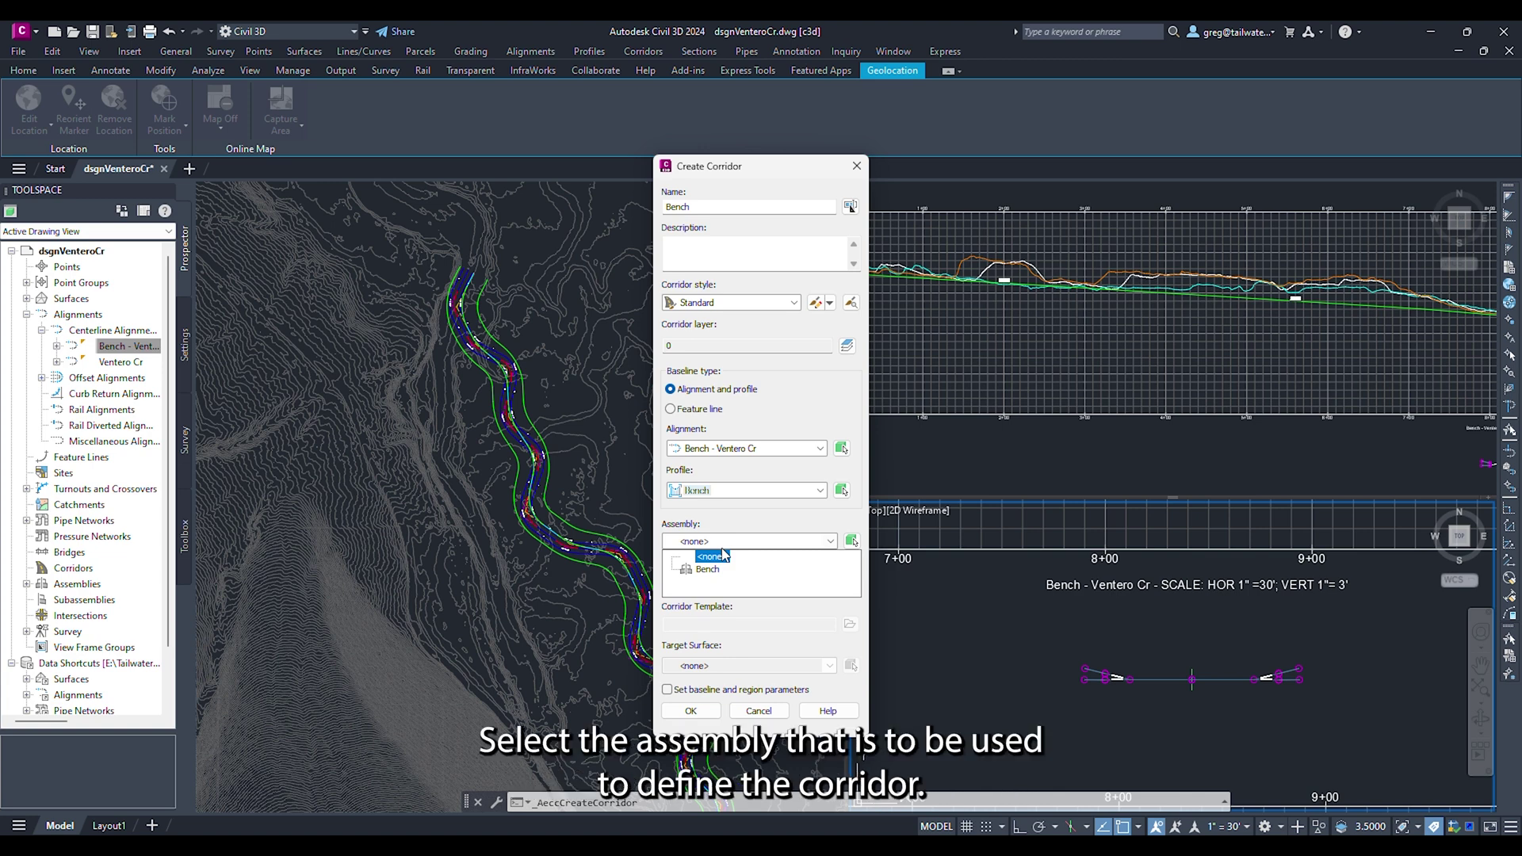
left_click(706, 569)
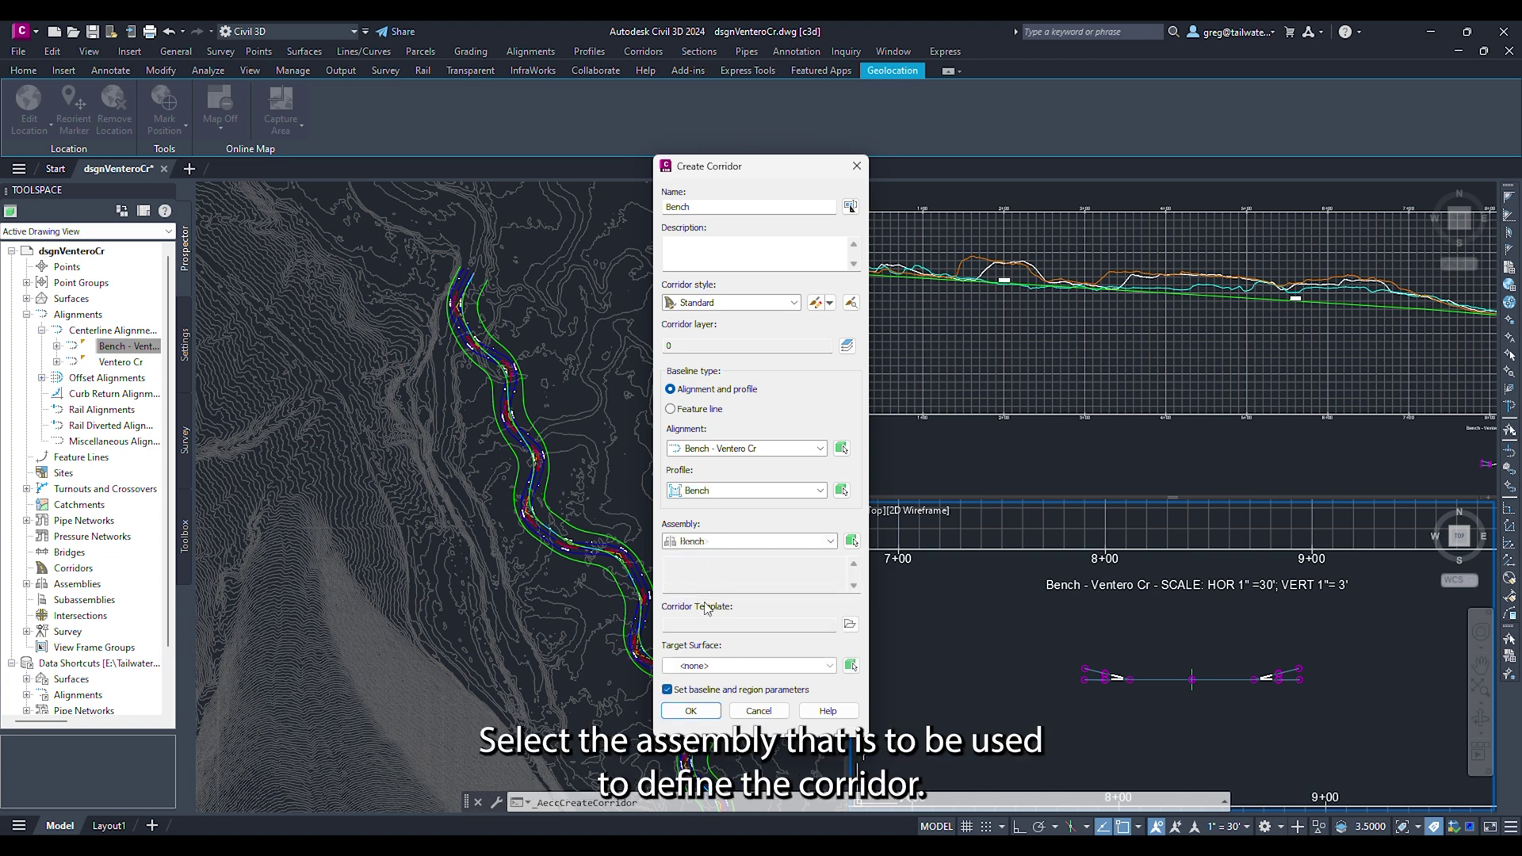
left_click(697, 665)
left_click(701, 681)
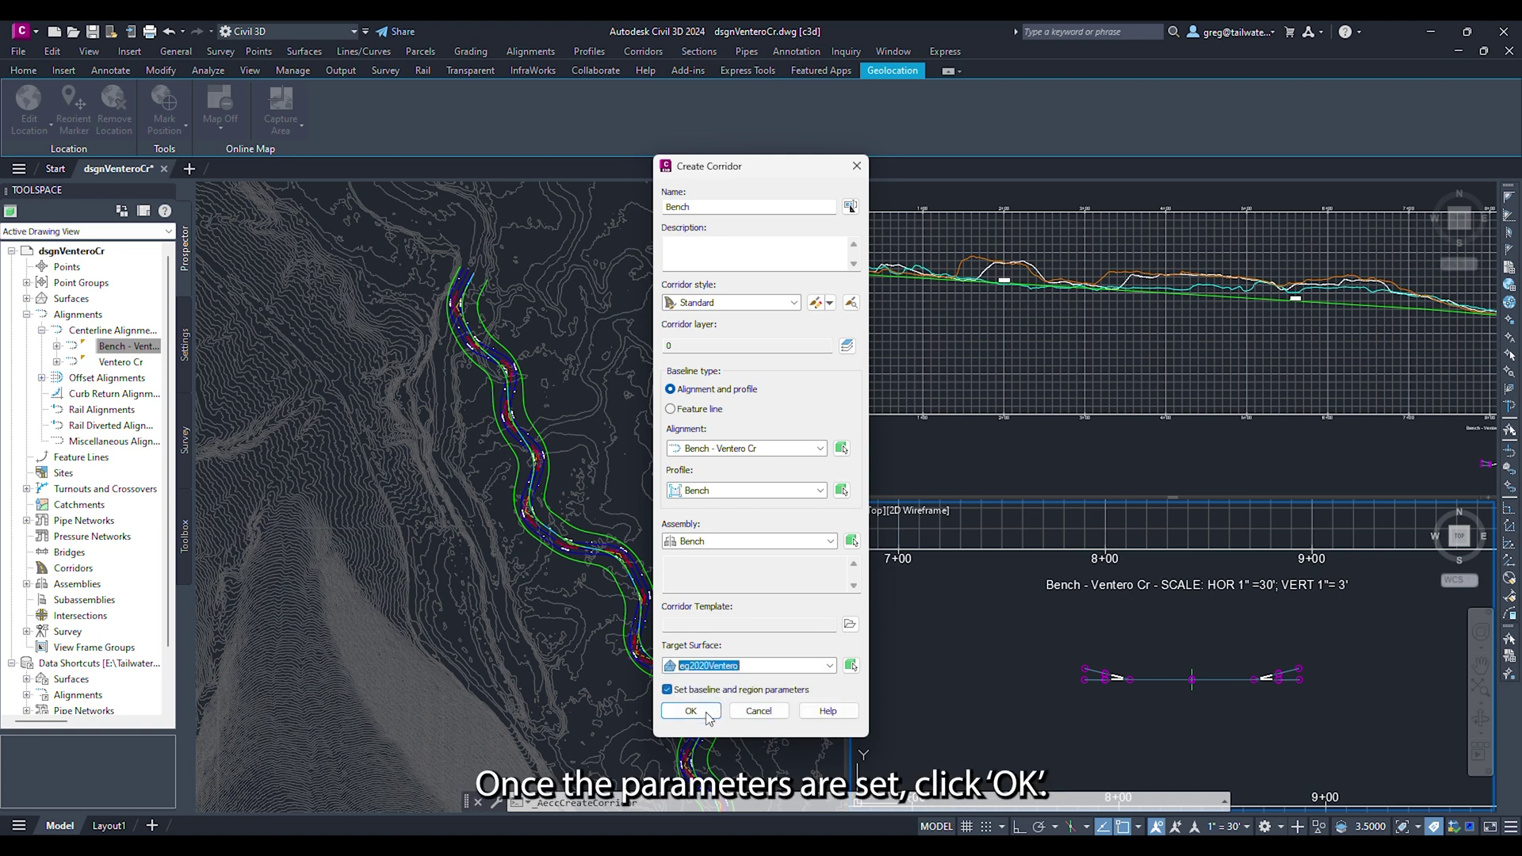
left_click(708, 716)
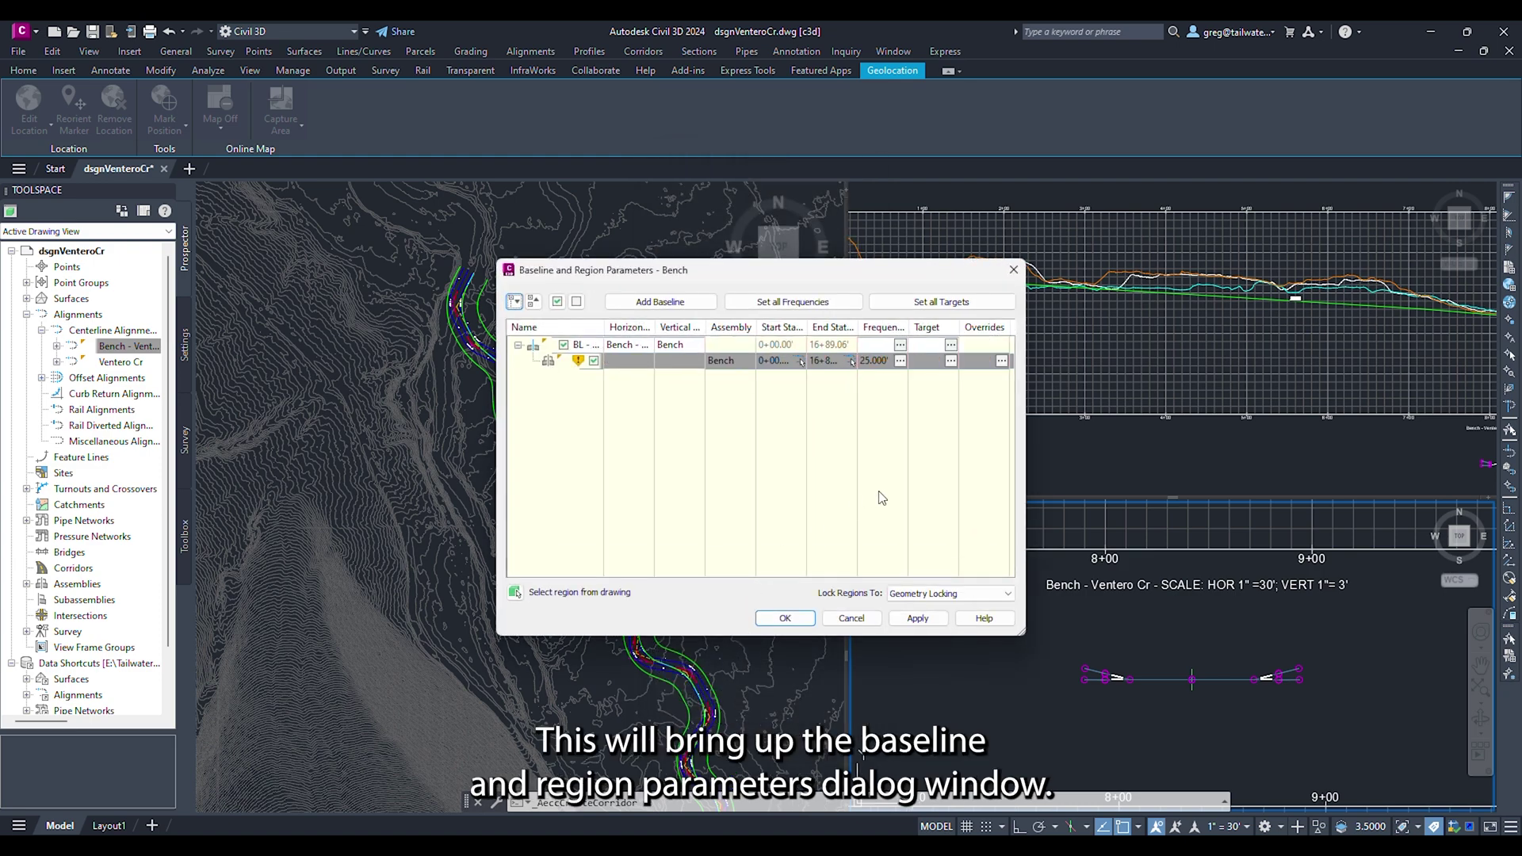
Step: Target the left LinkWidthAndSlope subassembly to the Bench - Ventero Cr-Left-30.000 alignment for offset and the Bench profile for elevation
left_click(940, 309)
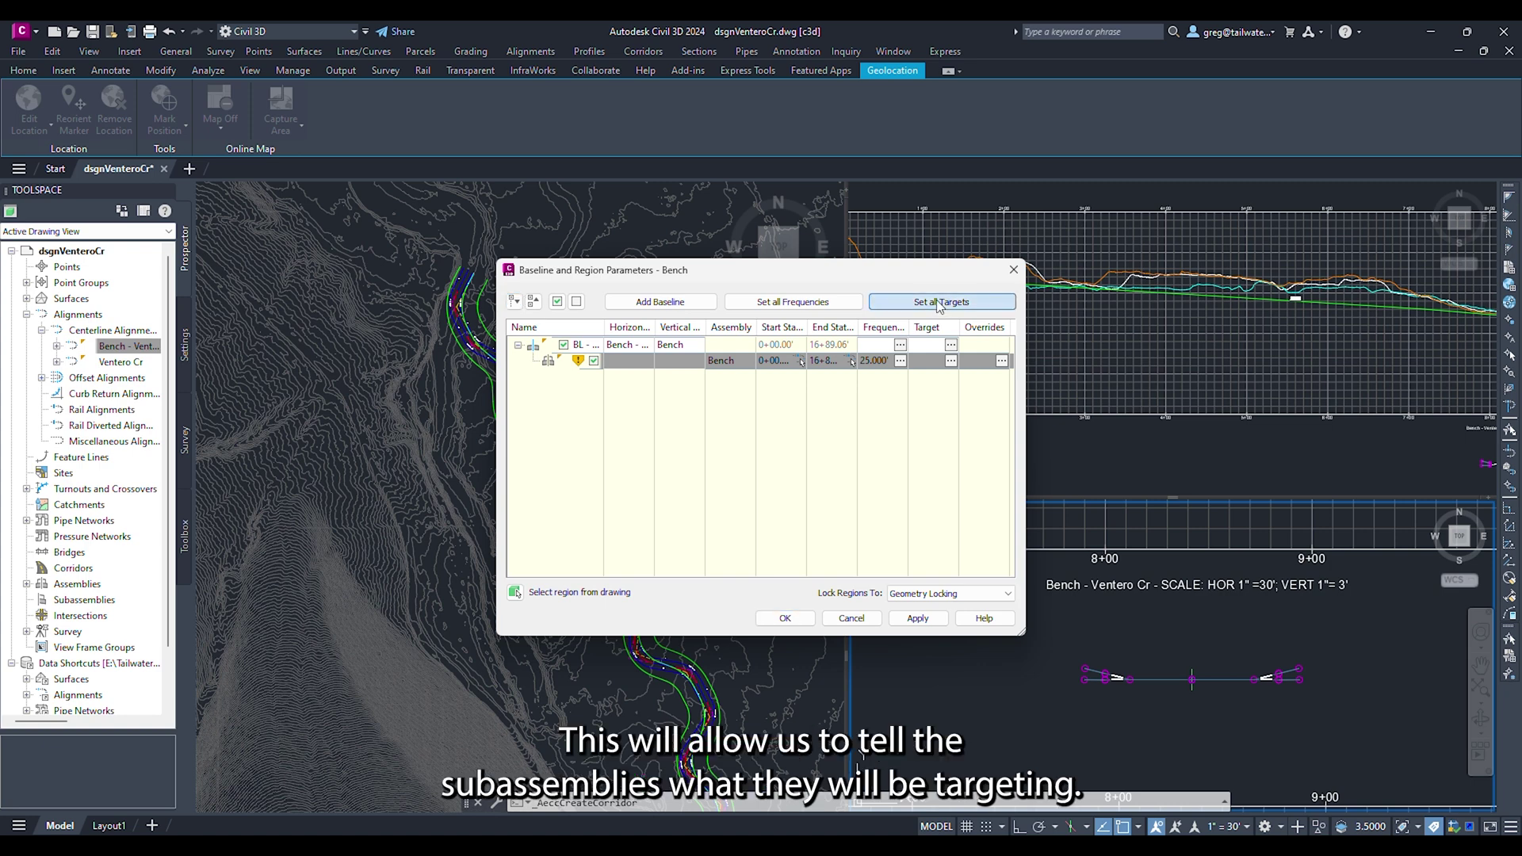
mouse_move(588, 181)
left_mouse_down()
mouse_move(648, 170)
mouse_move(764, 188)
left_mouse_up()
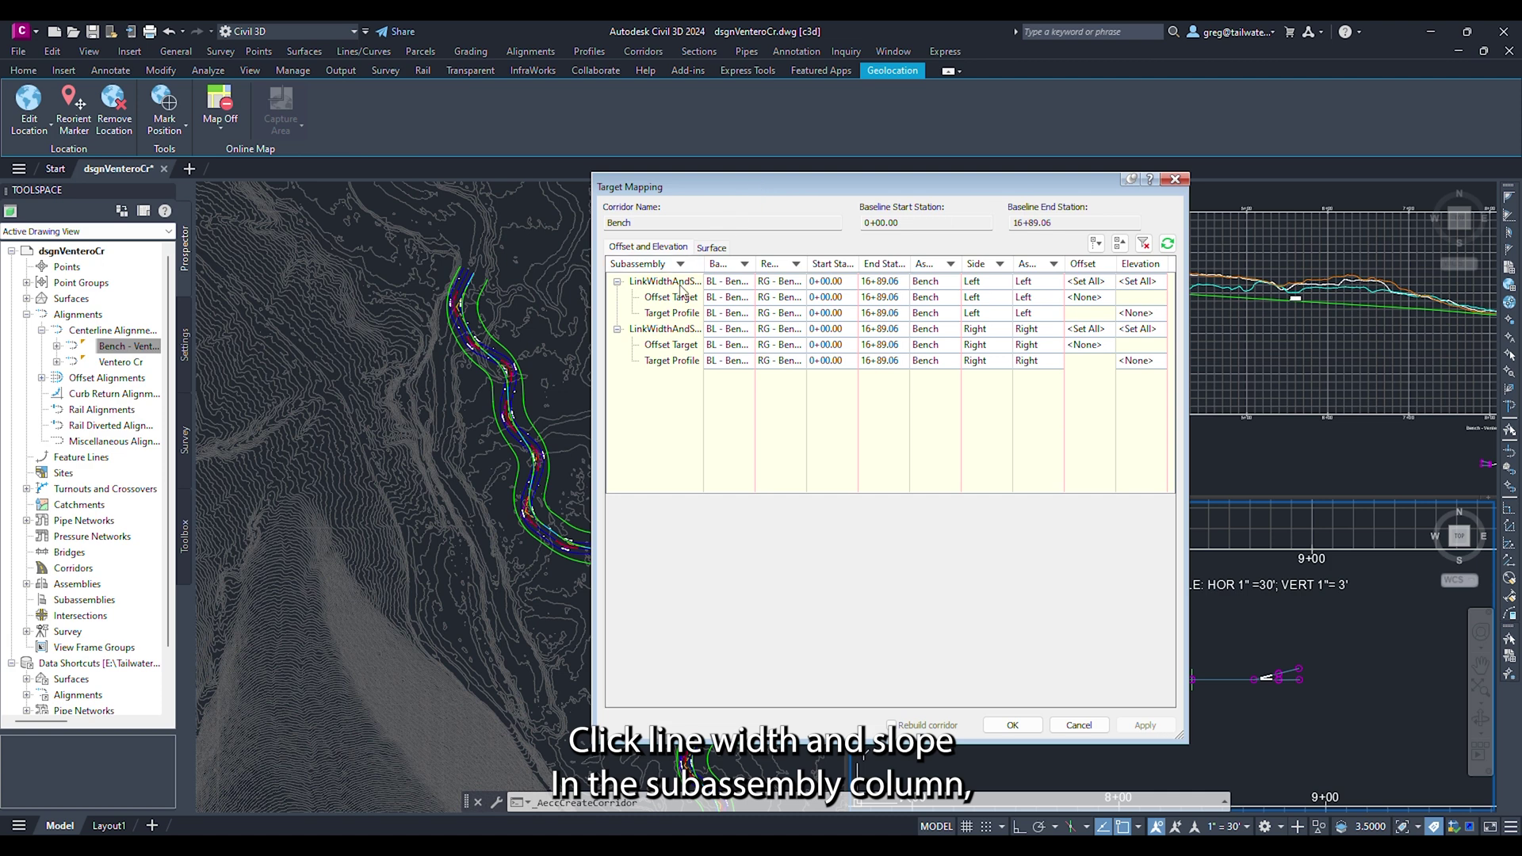
left_click(680, 285)
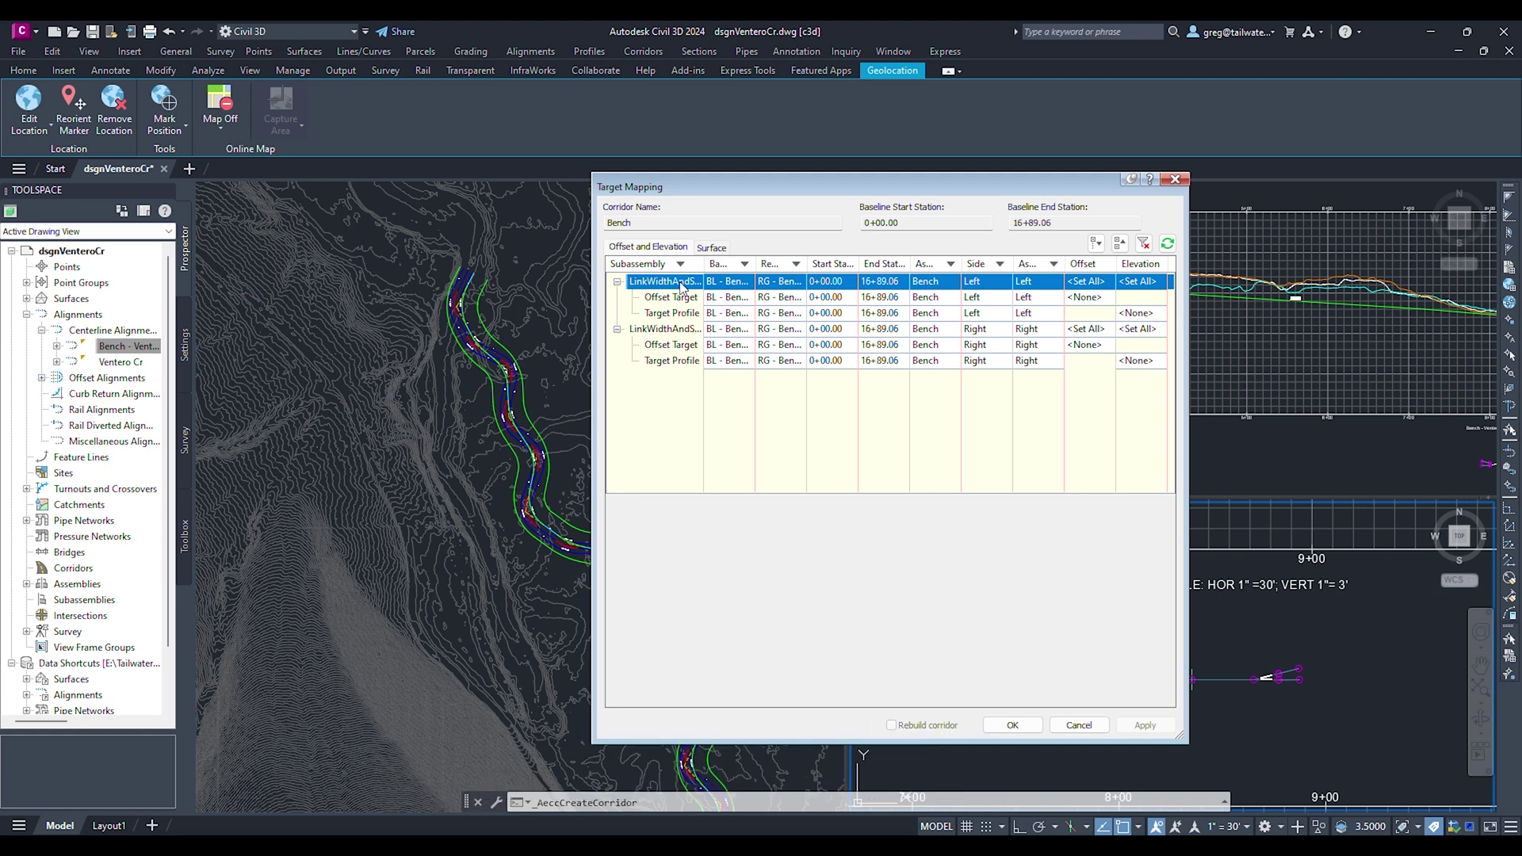
left_click(1000, 178)
left_click_drag(958, 180, 898, 178)
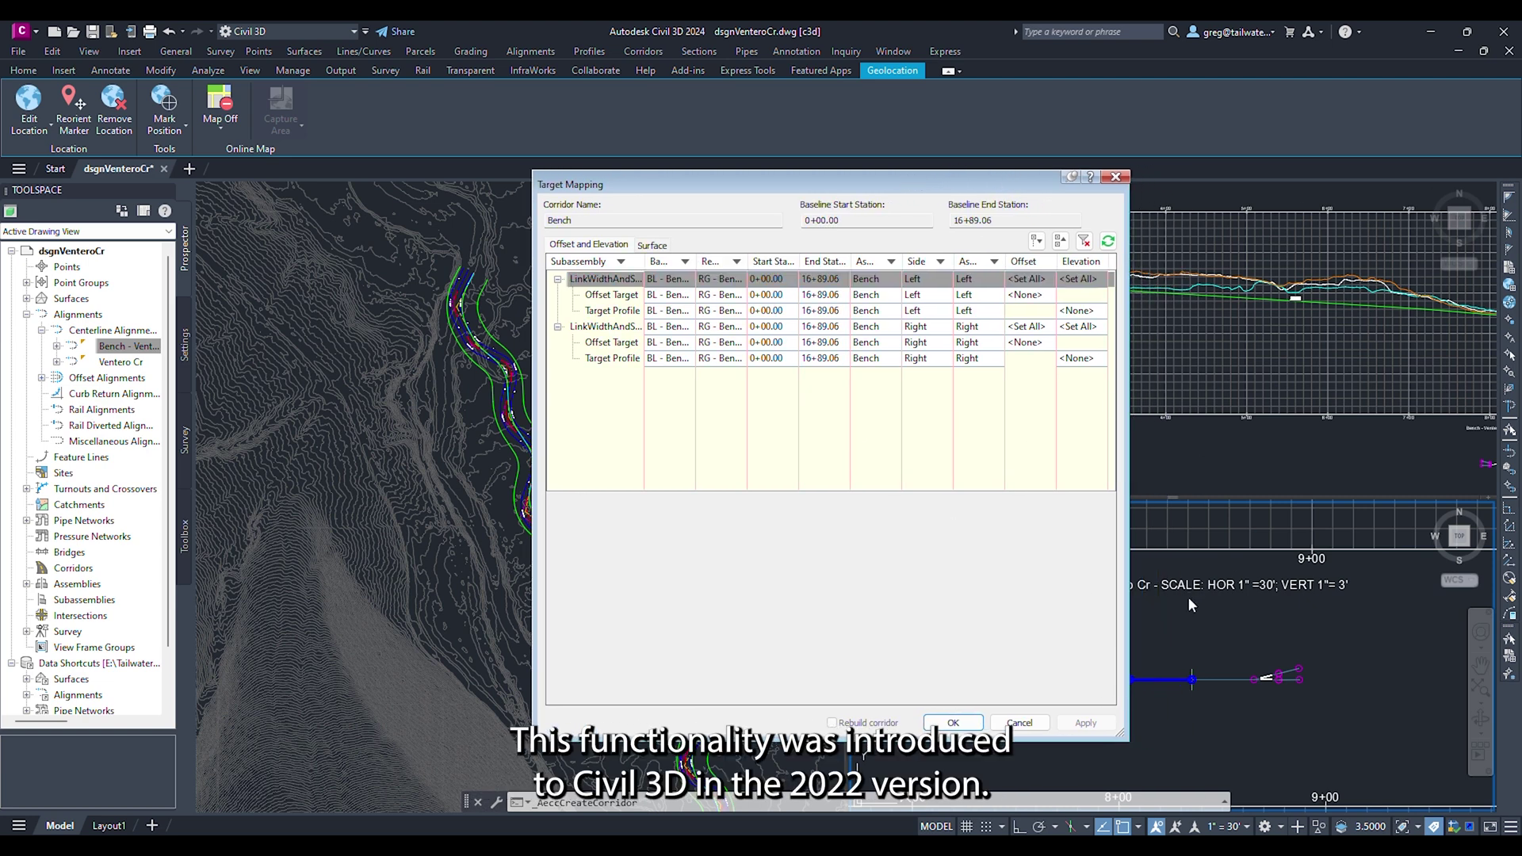
left_click(1025, 279)
scroll(630, 631, "down", 1)
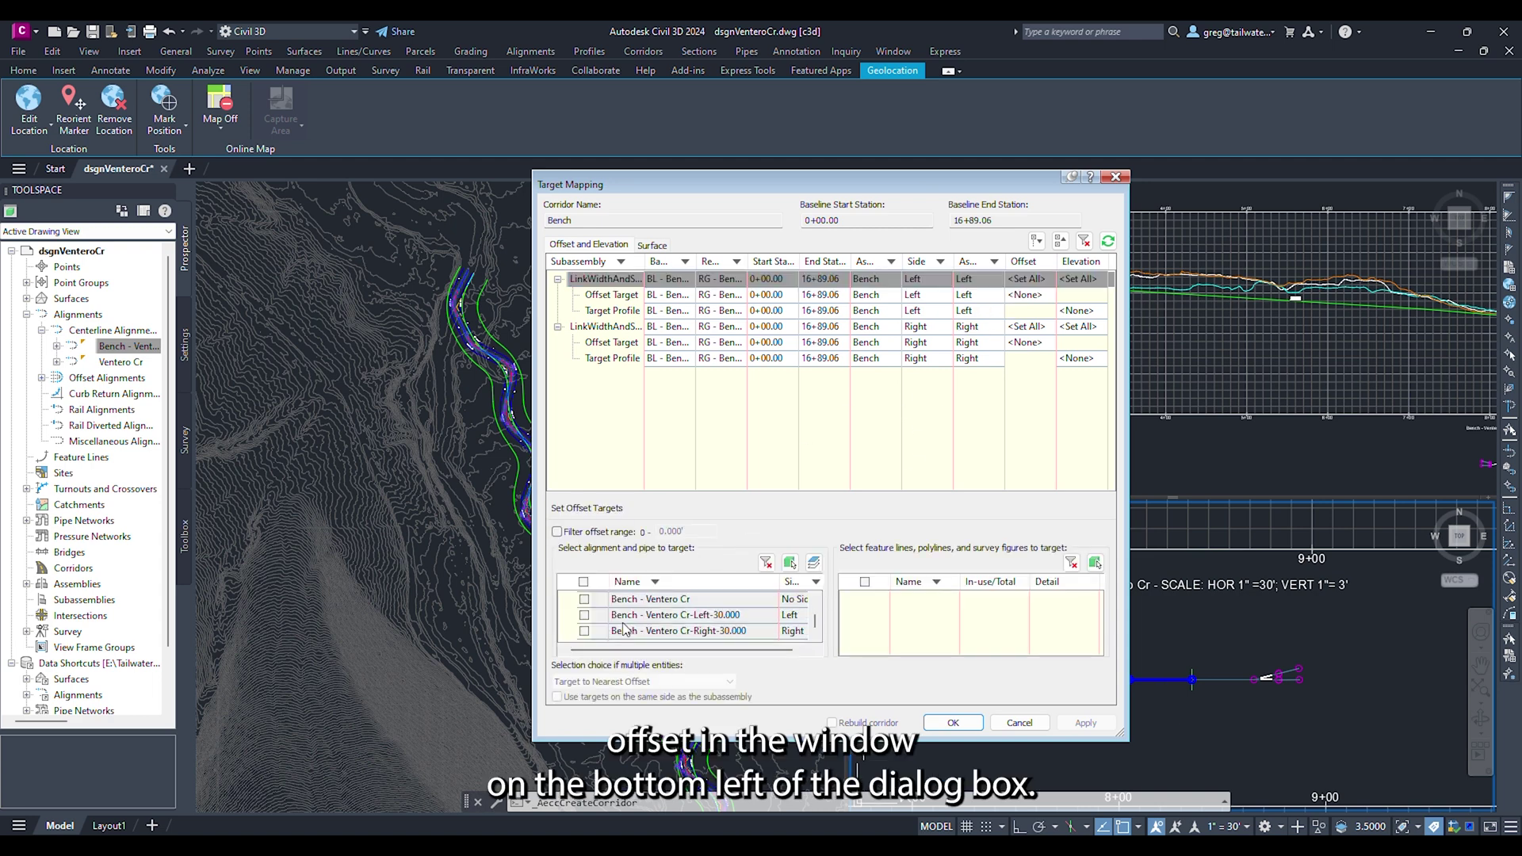
left_click(585, 616)
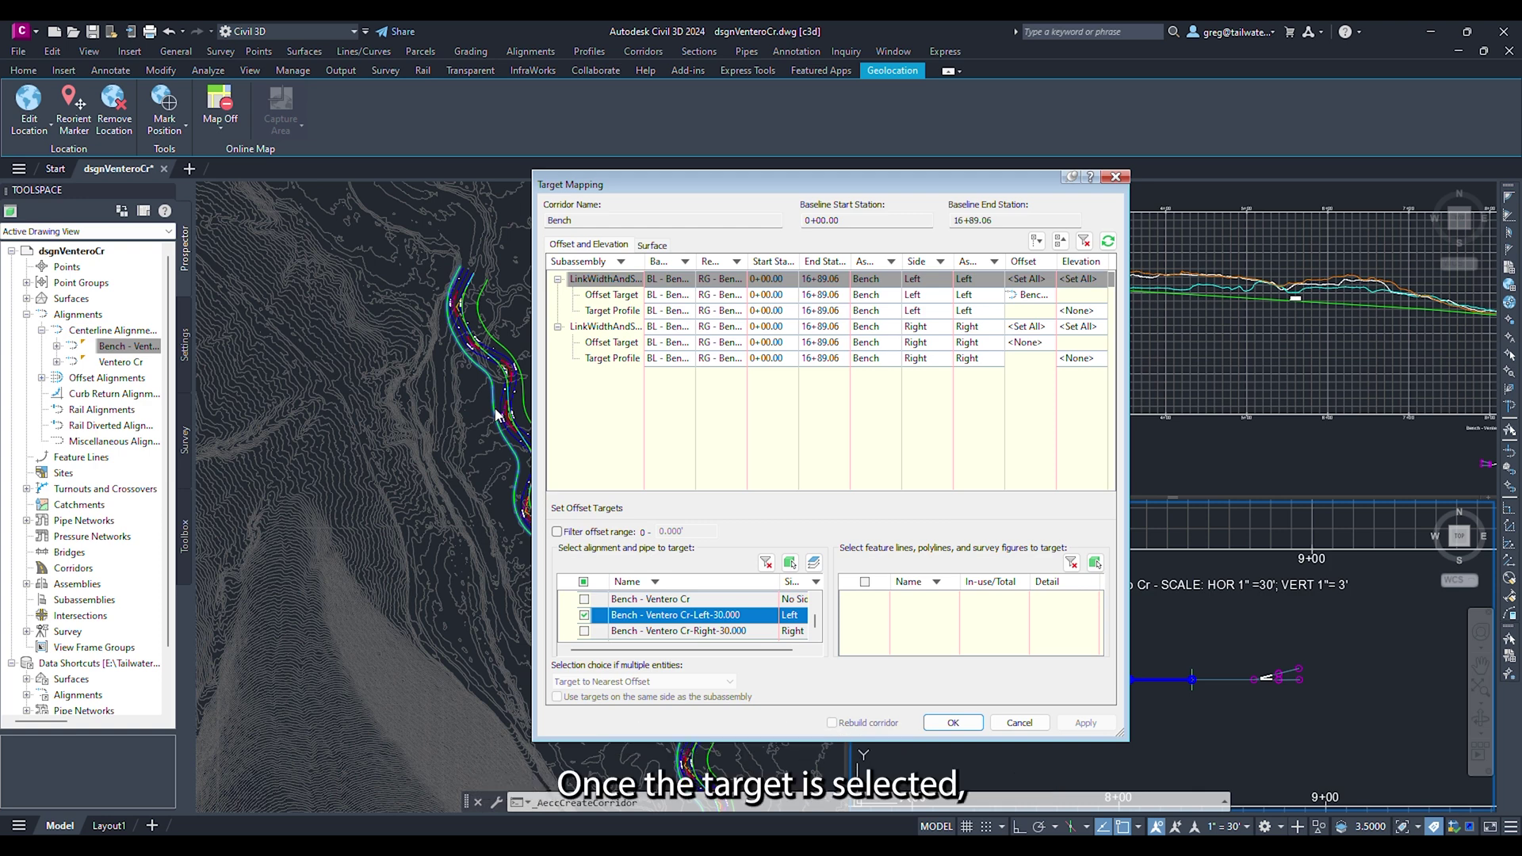
left_click(1090, 277)
scroll(615, 621, "down", 3)
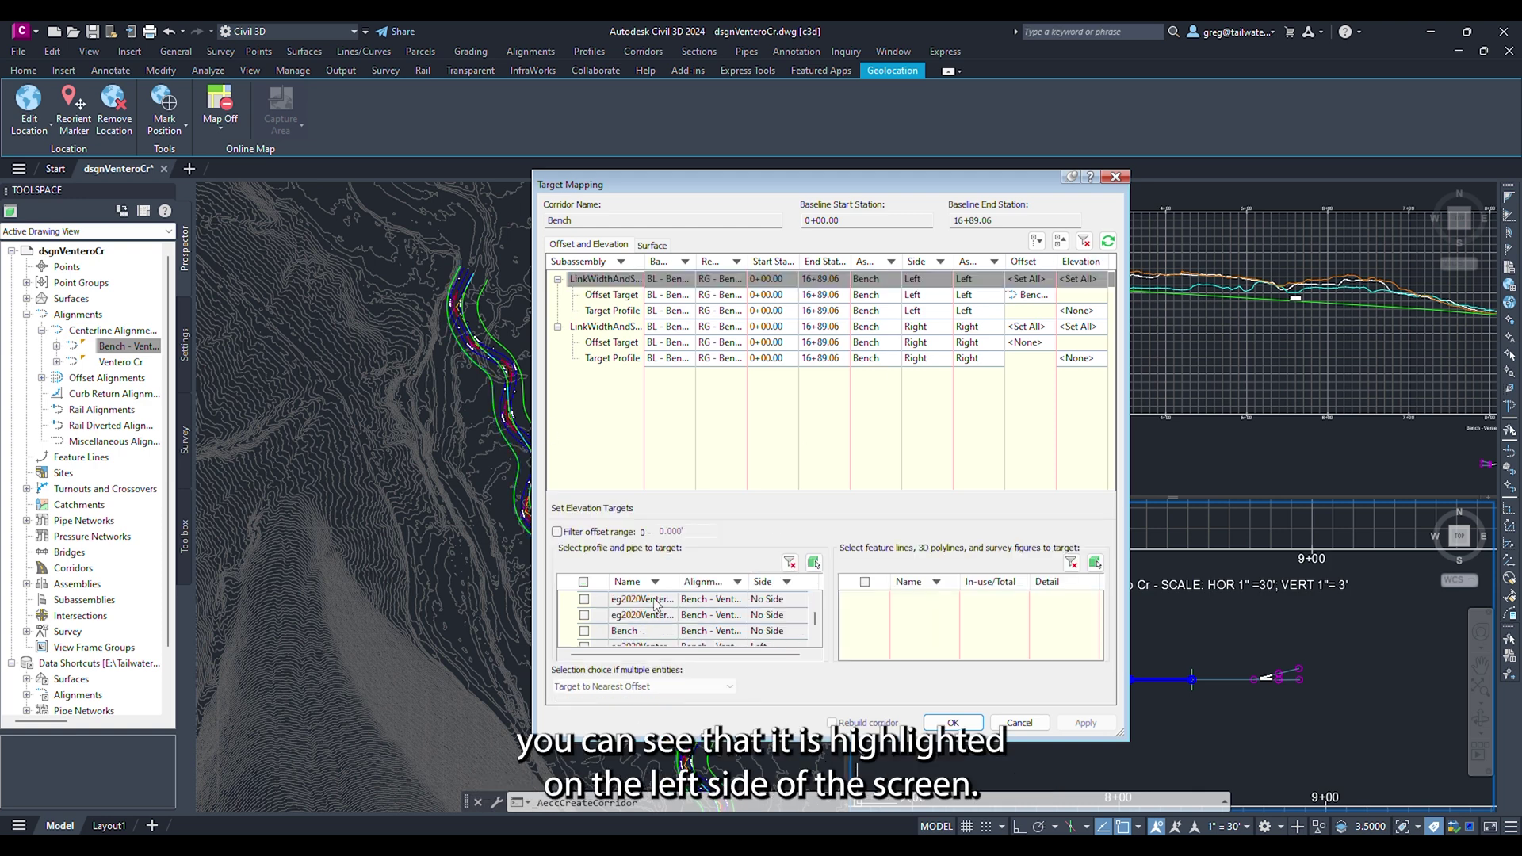
left_click(584, 599)
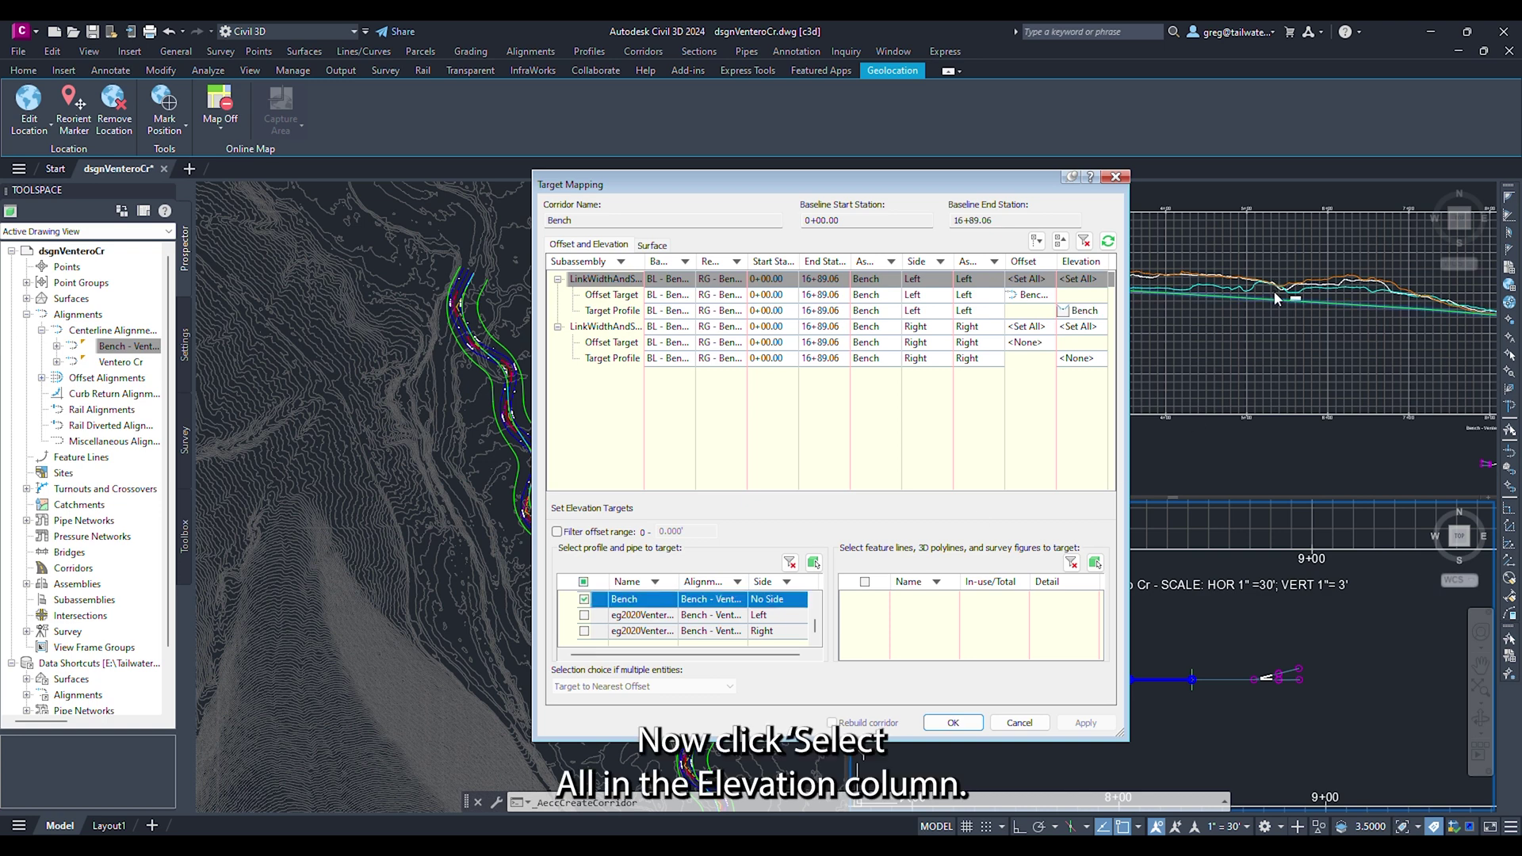
Step: Target the right LinkWidthAndSlope to the Bench - Ventero Cr-Right-30.000 alignment and Bench profile, check the surface targets, and accept the mapping
left_click(607, 327)
left_click(1025, 327)
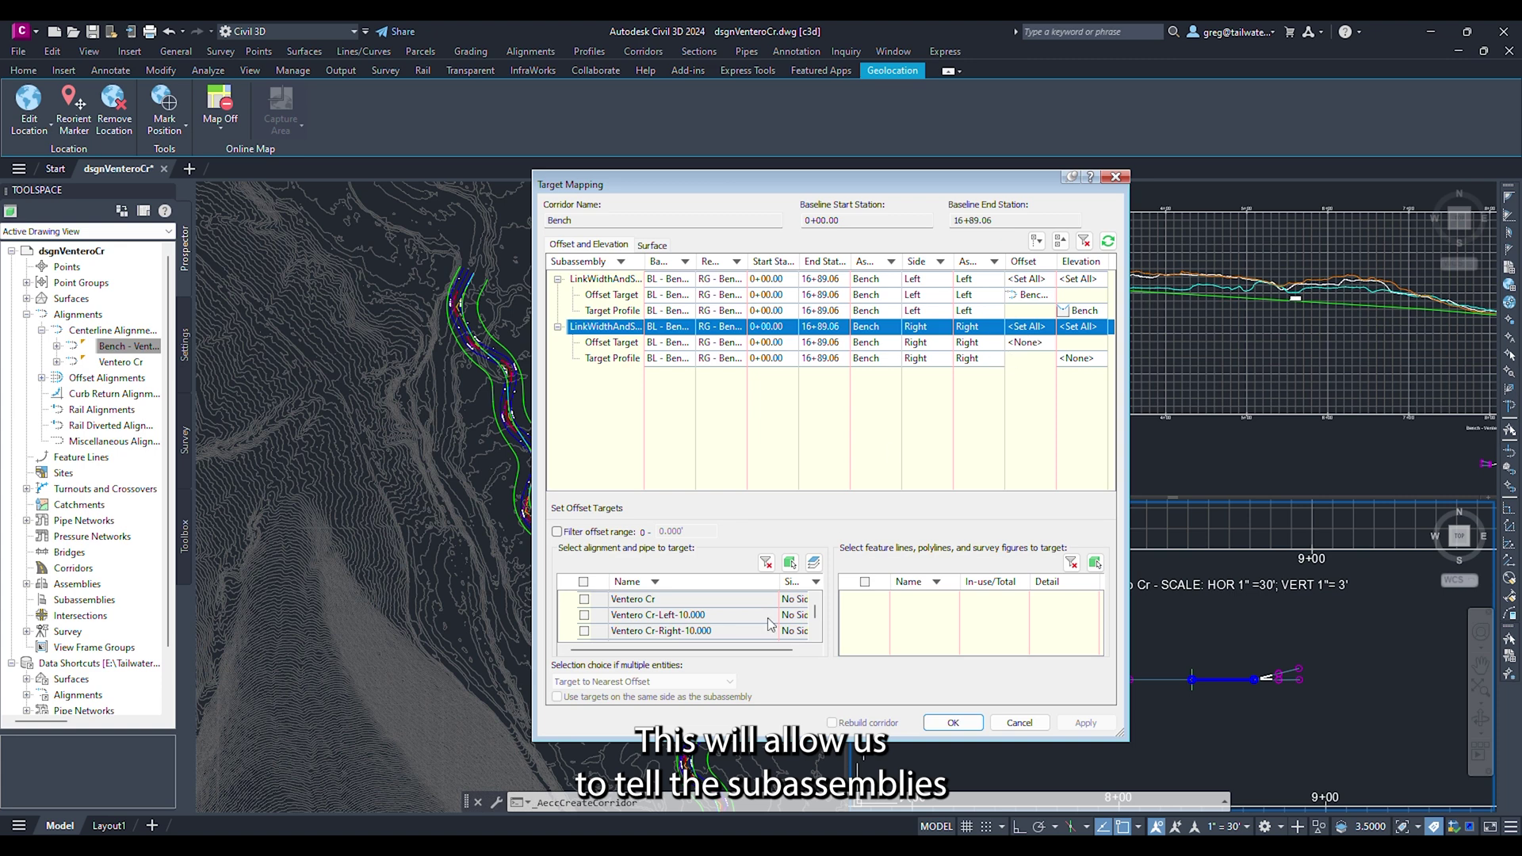
left_click(585, 631)
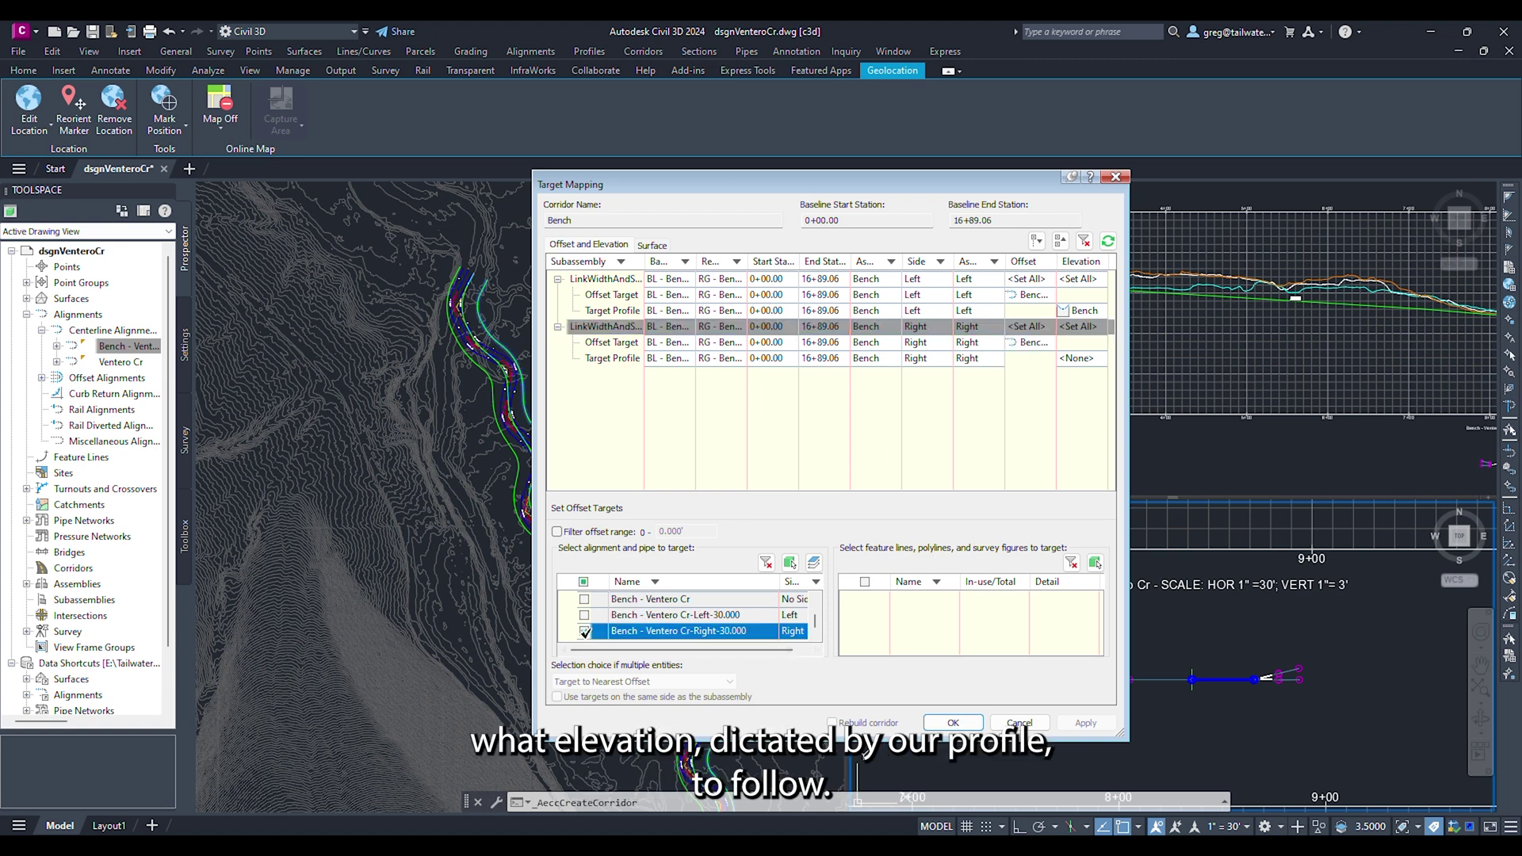
left_click(1100, 325)
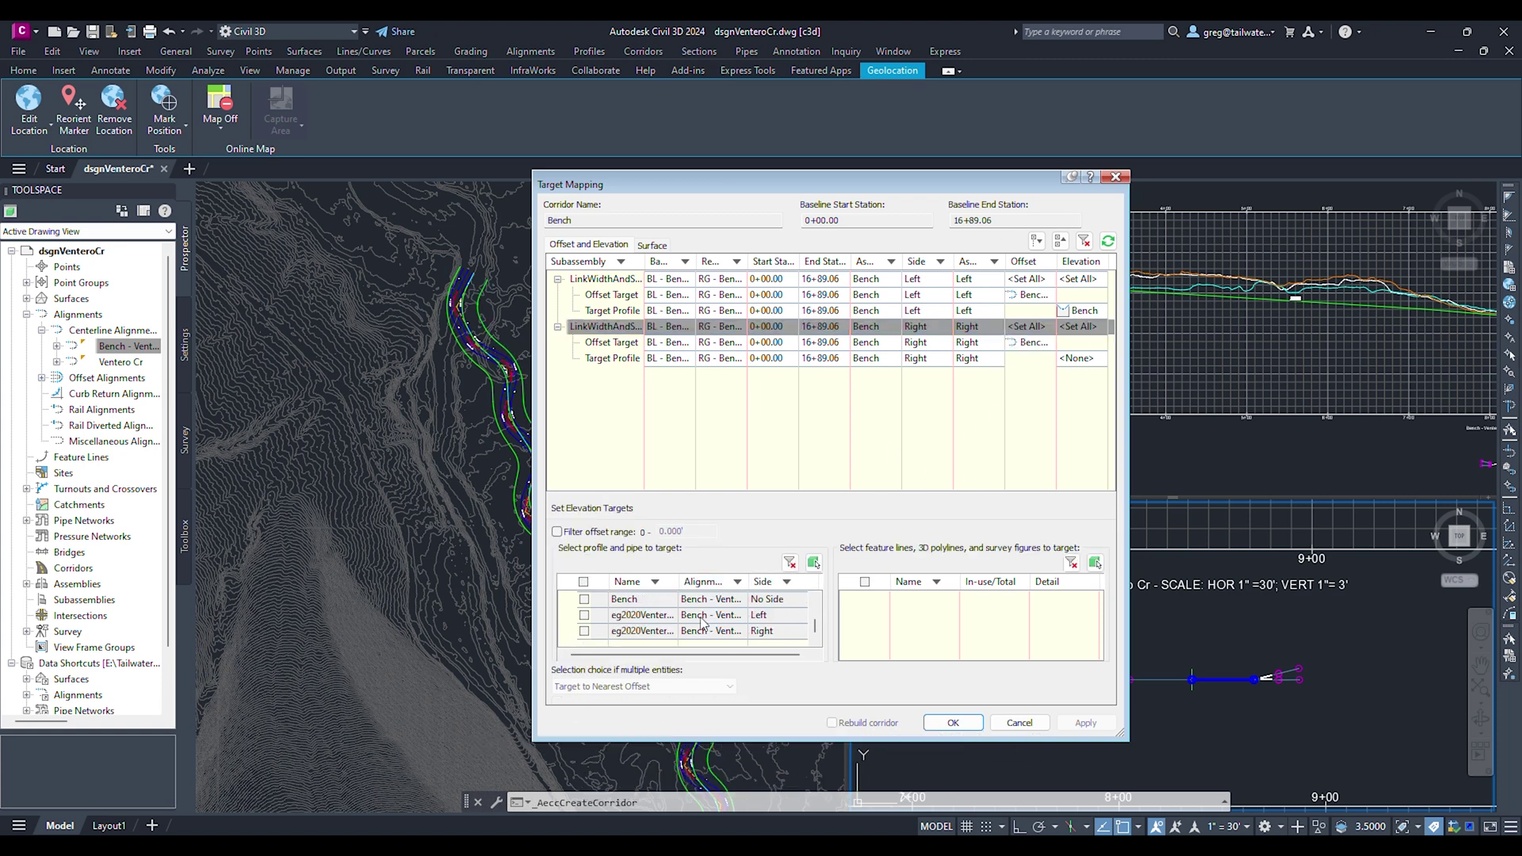
left_click(585, 600)
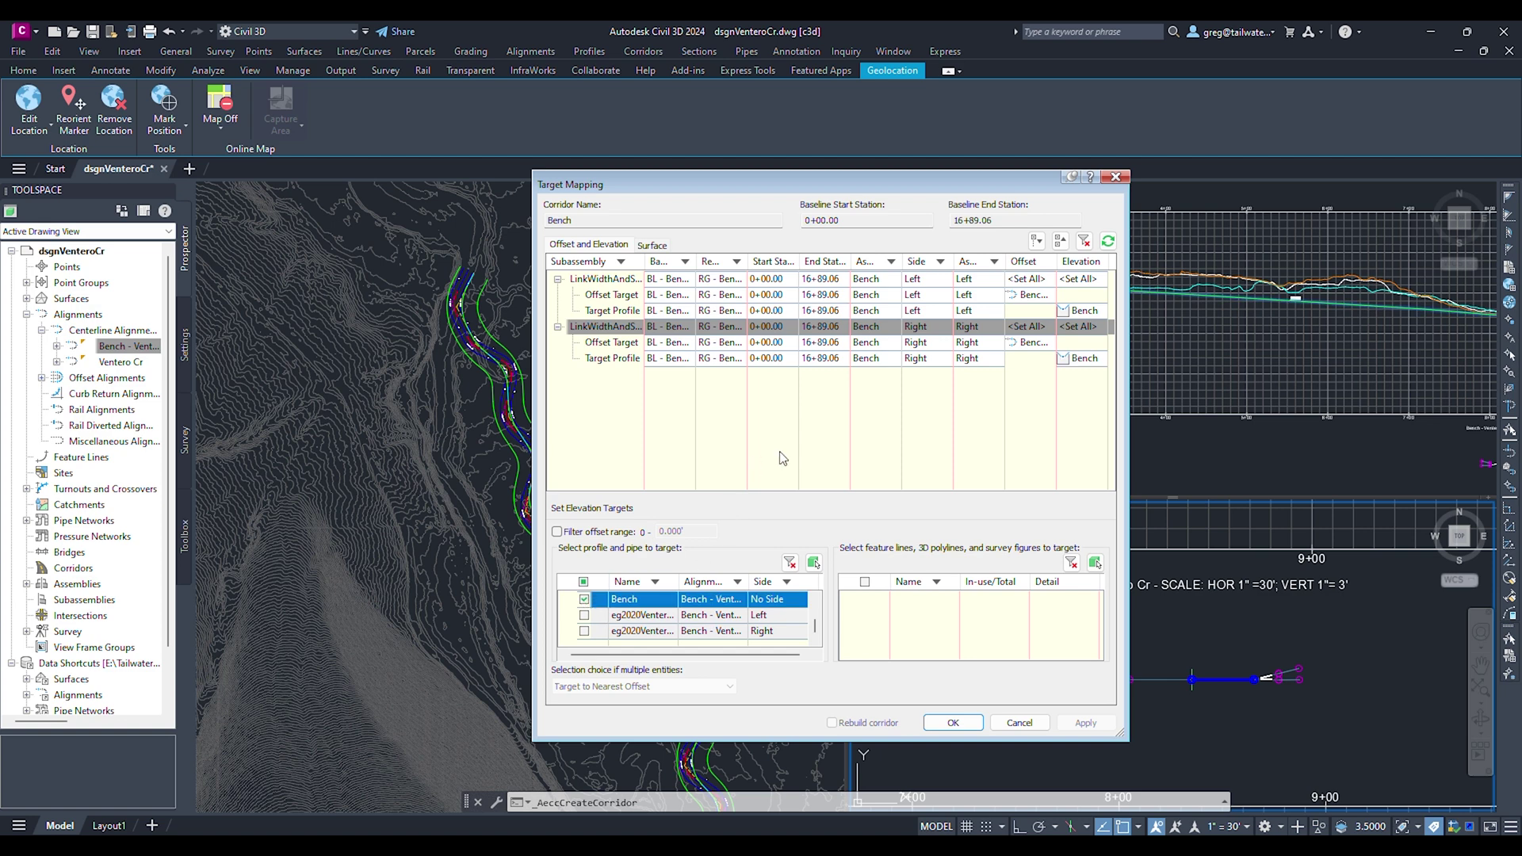
left_click(650, 246)
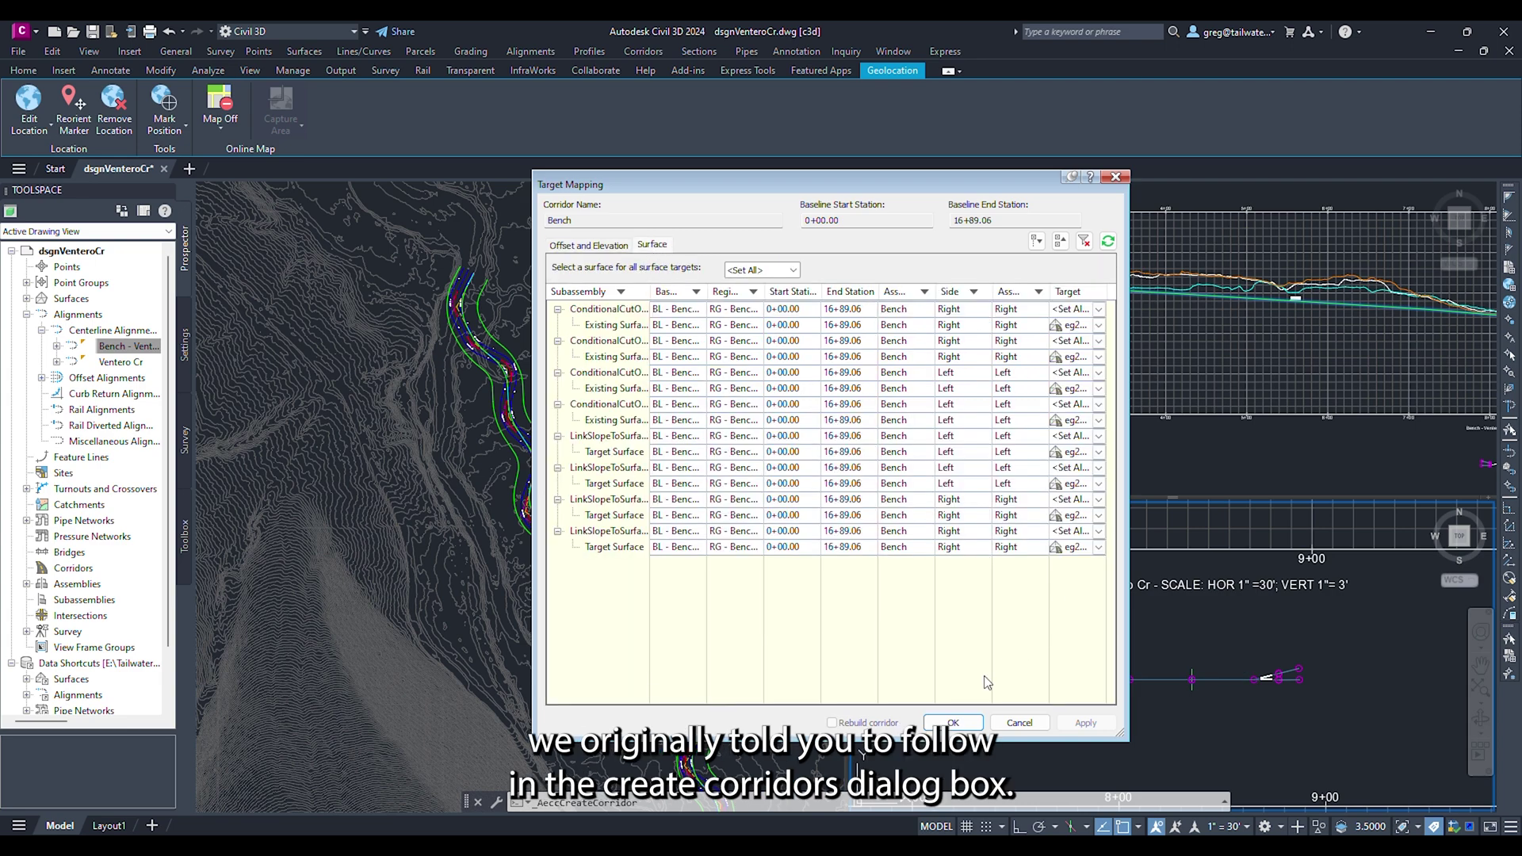
left_click(953, 722)
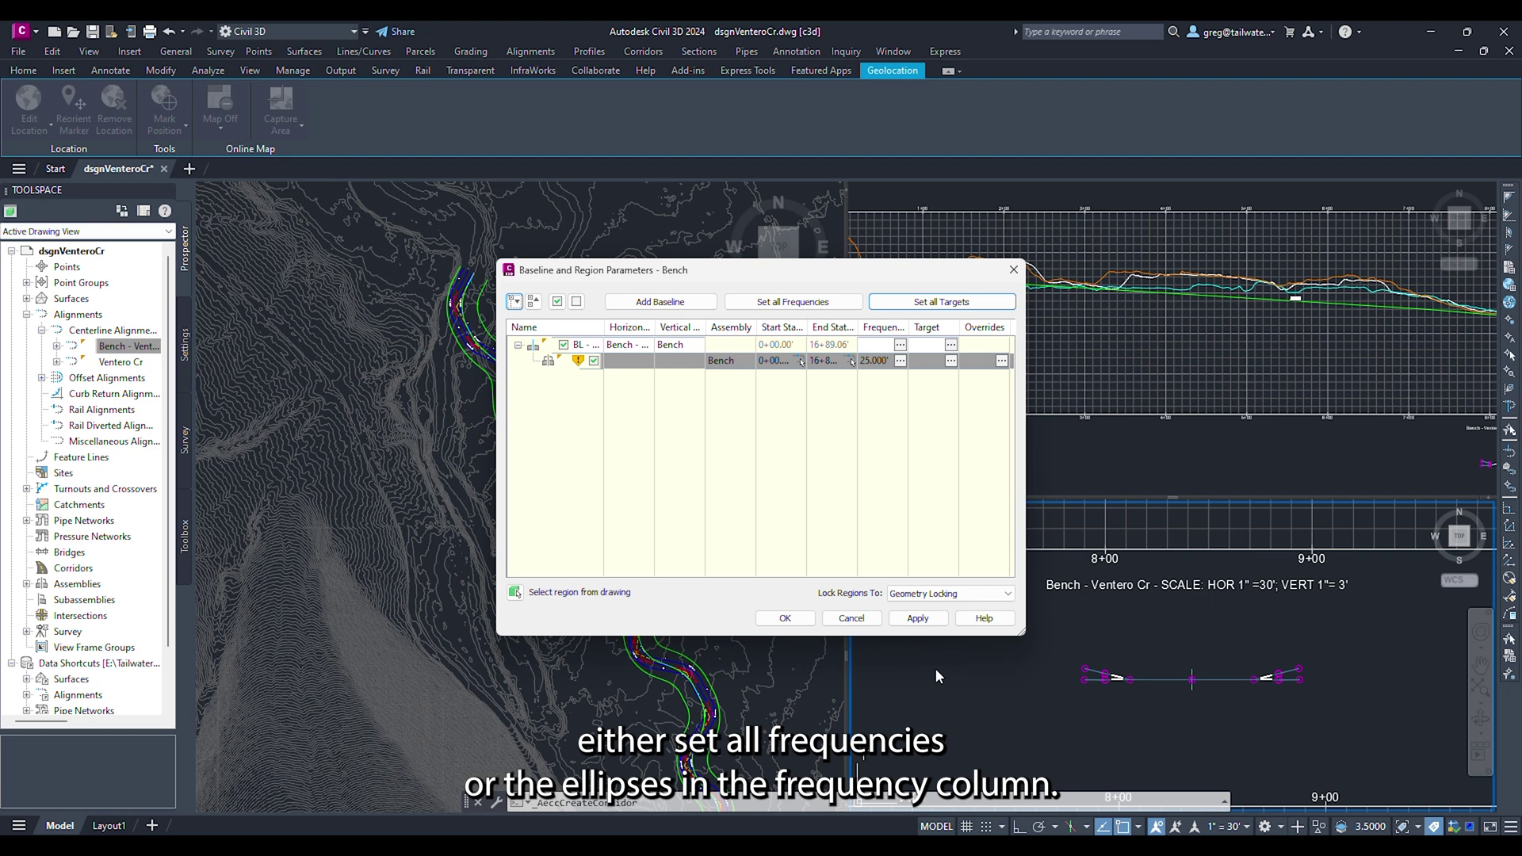
Step: Set the Bench region's assembly frequency to 1 ft along tangents and a 1 ft curve increment, then rebuild the corridor
left_click(900, 361)
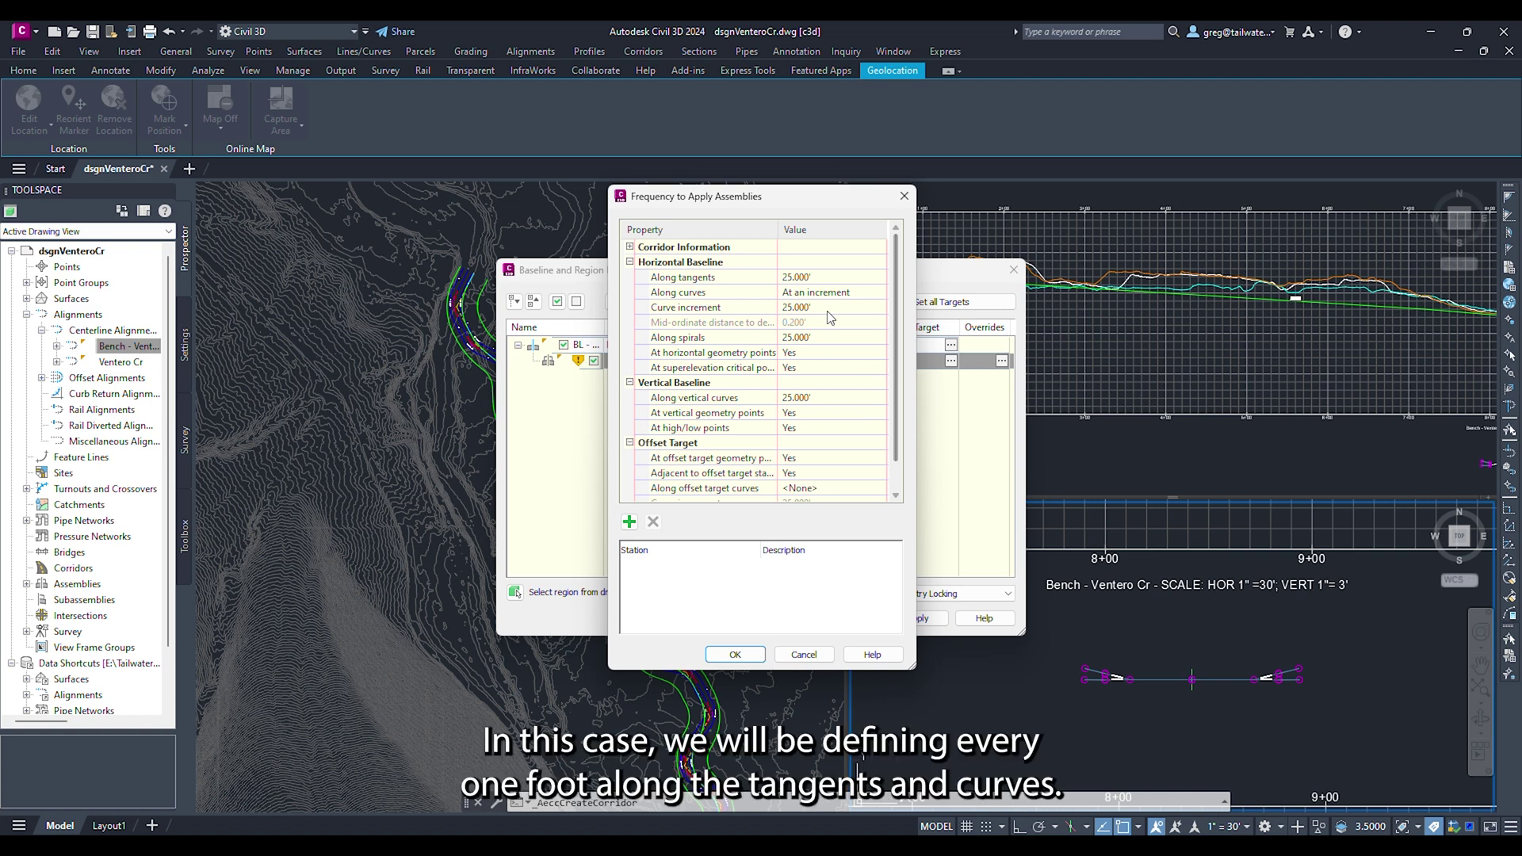
left_click(824, 278)
type("1")
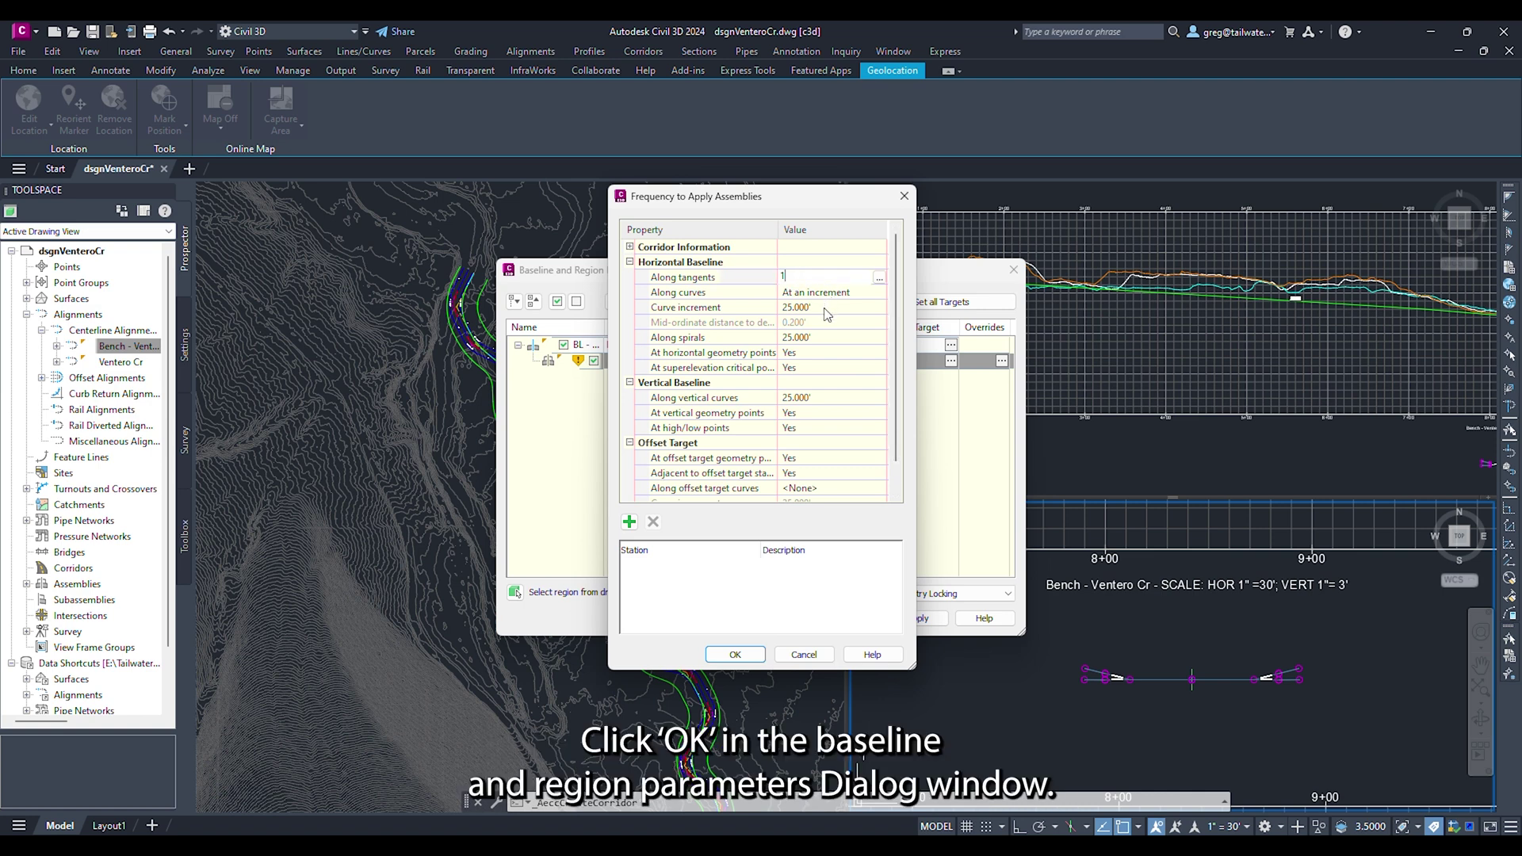
left_click(826, 306)
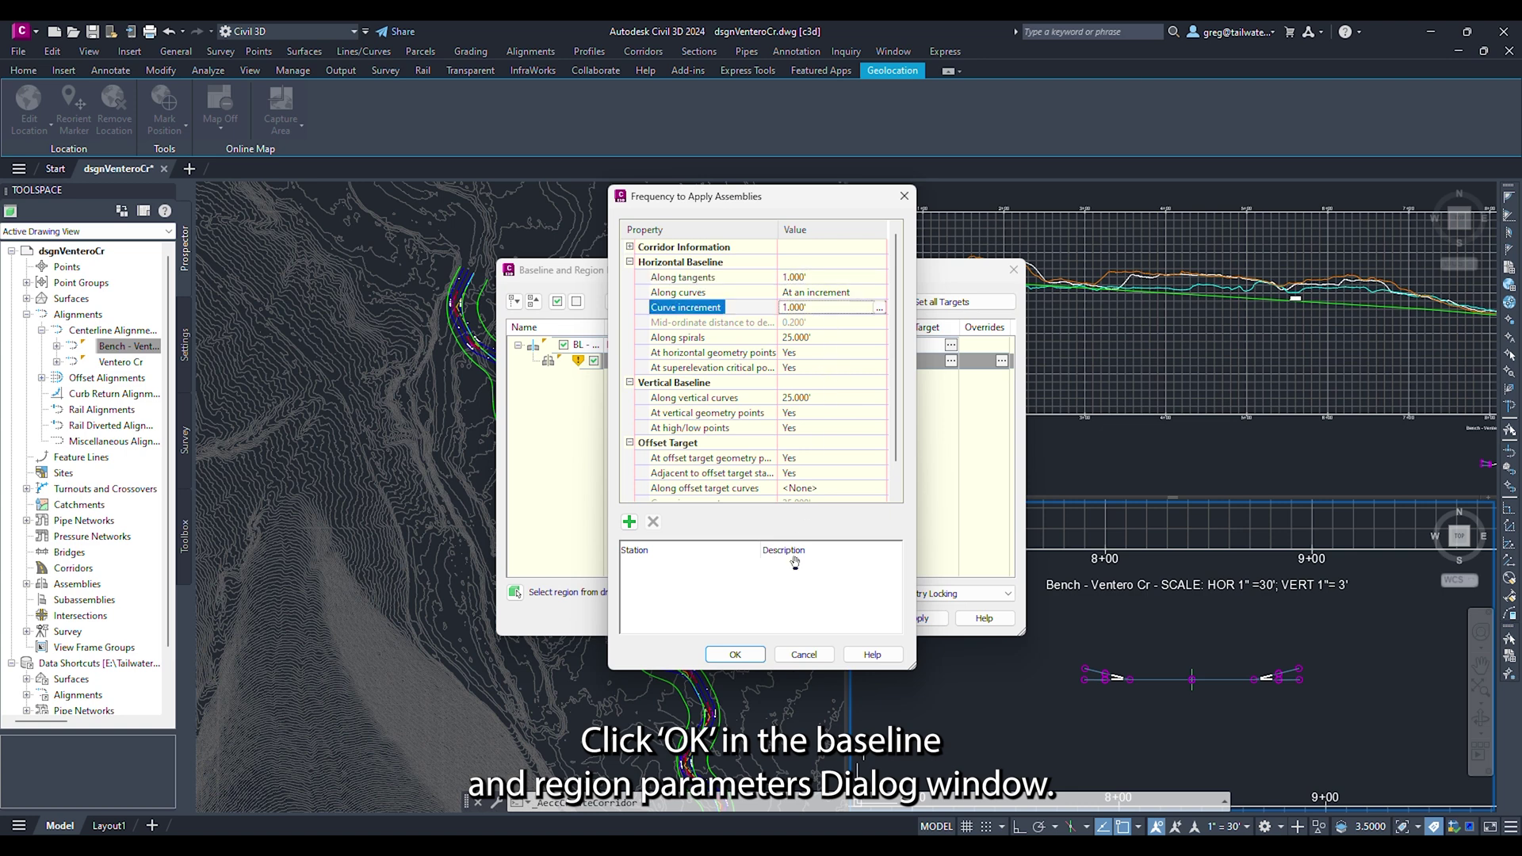
left_click(757, 656)
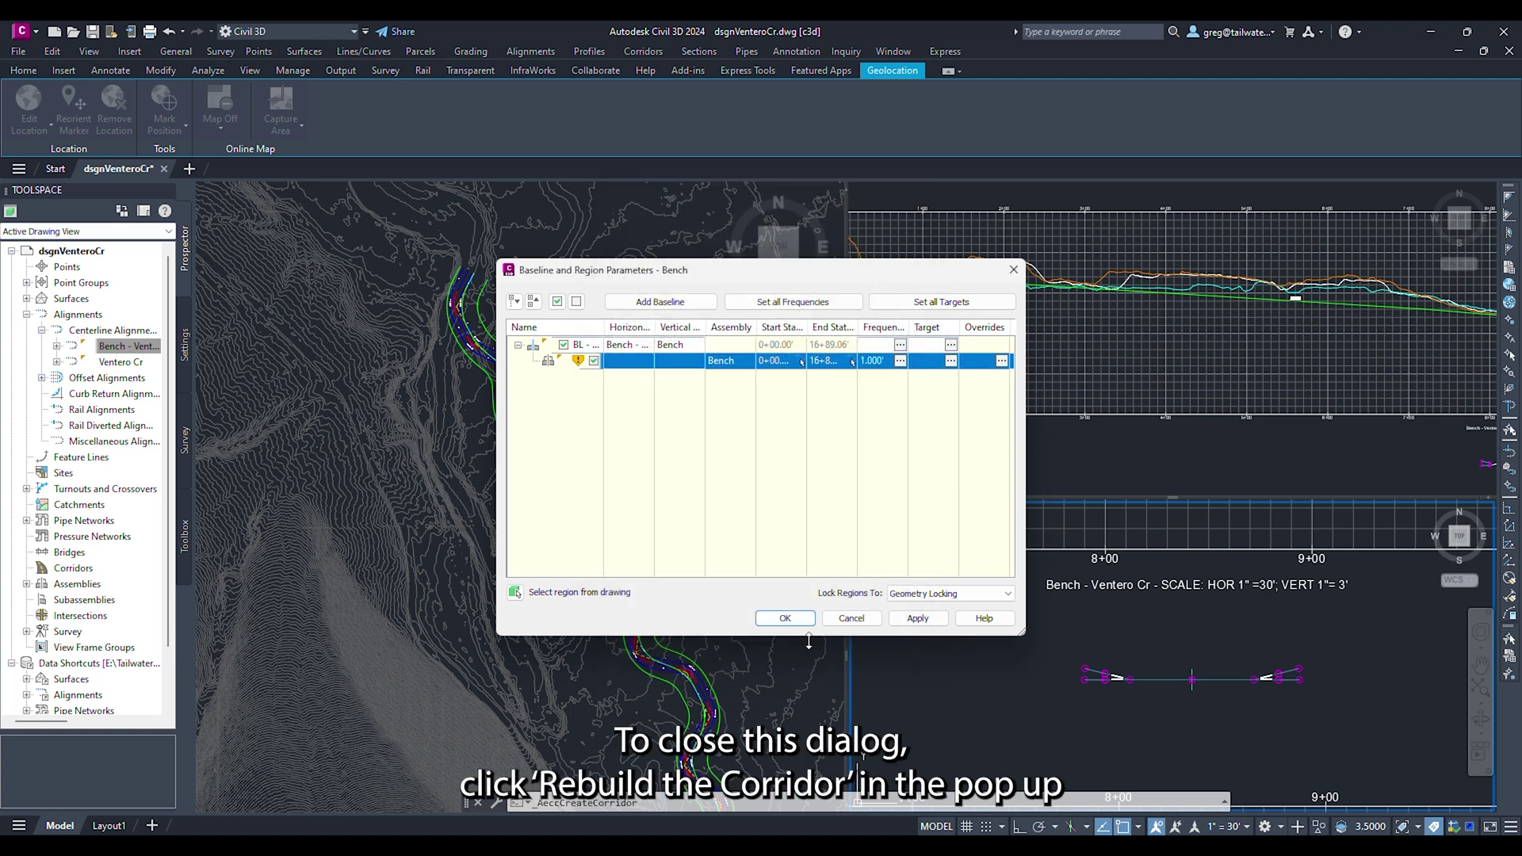
left_click(809, 623)
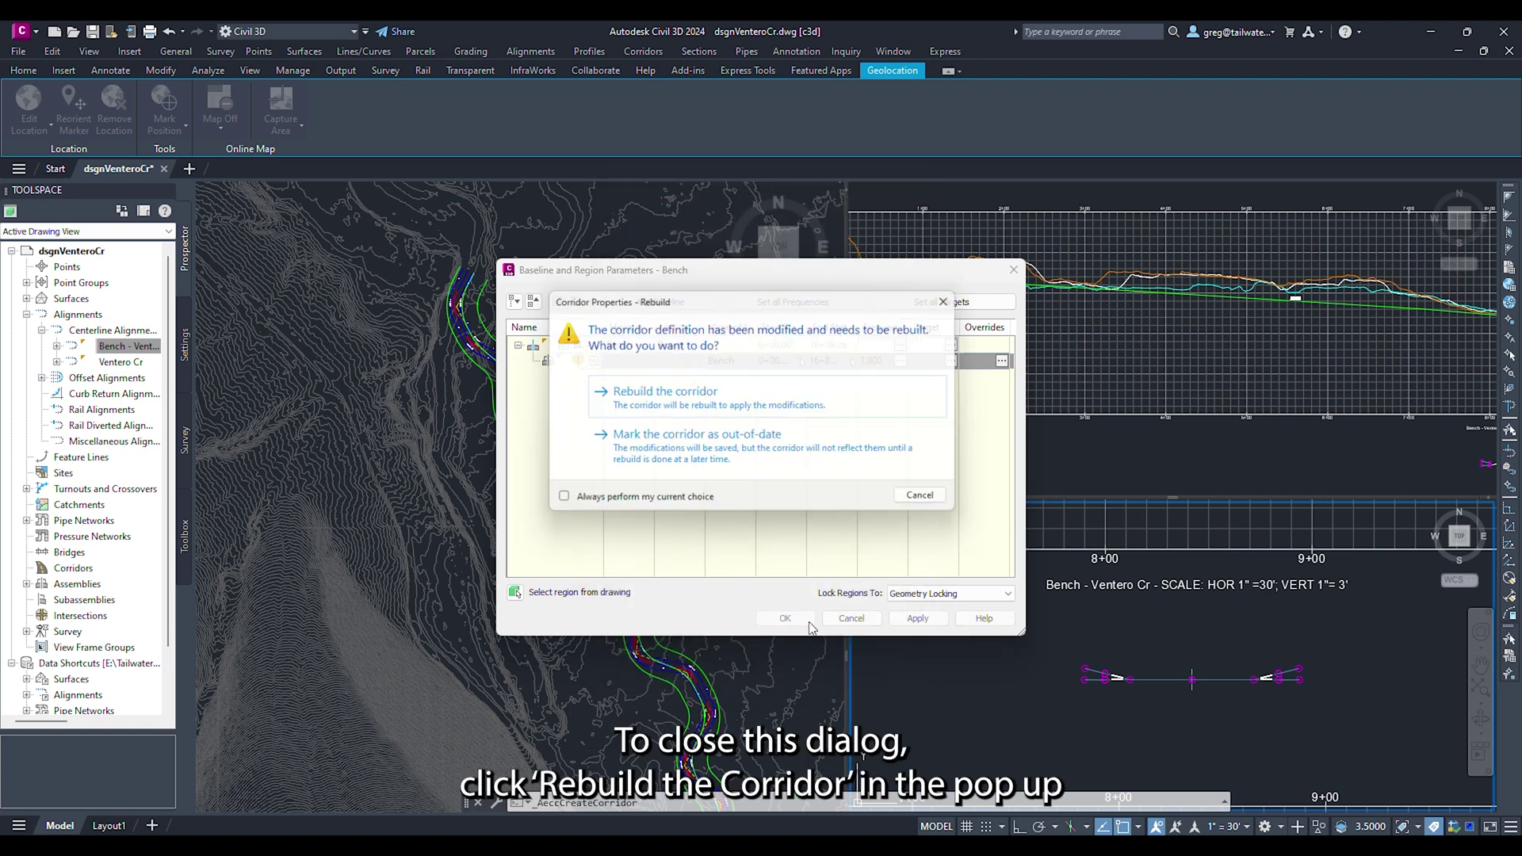
left_click(705, 402)
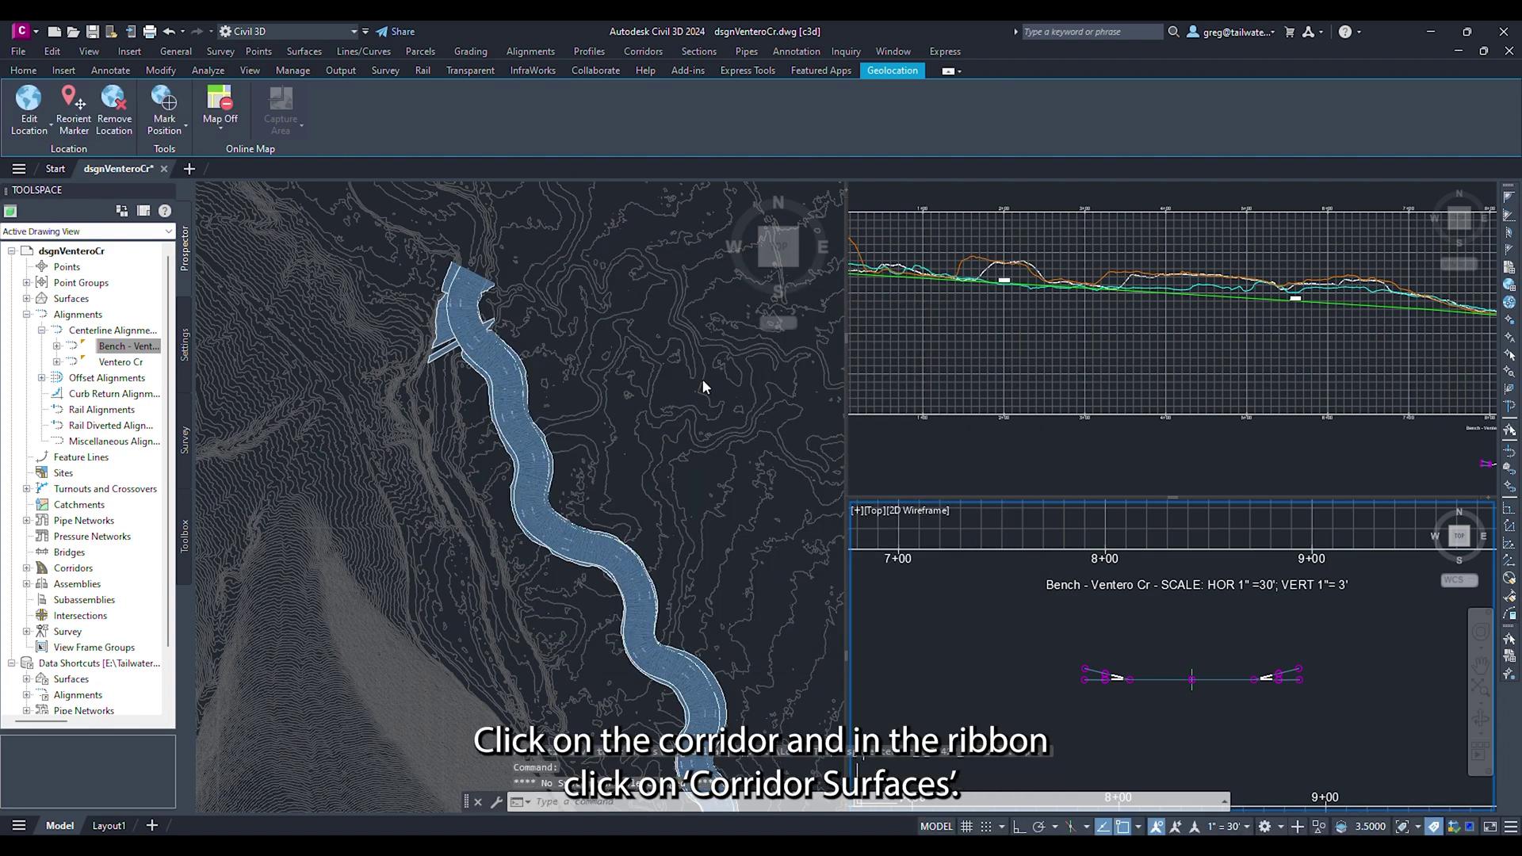
Step: Create a corridor surface for the Bench corridor and add the P2 feature lines as its data
left_click(610, 559)
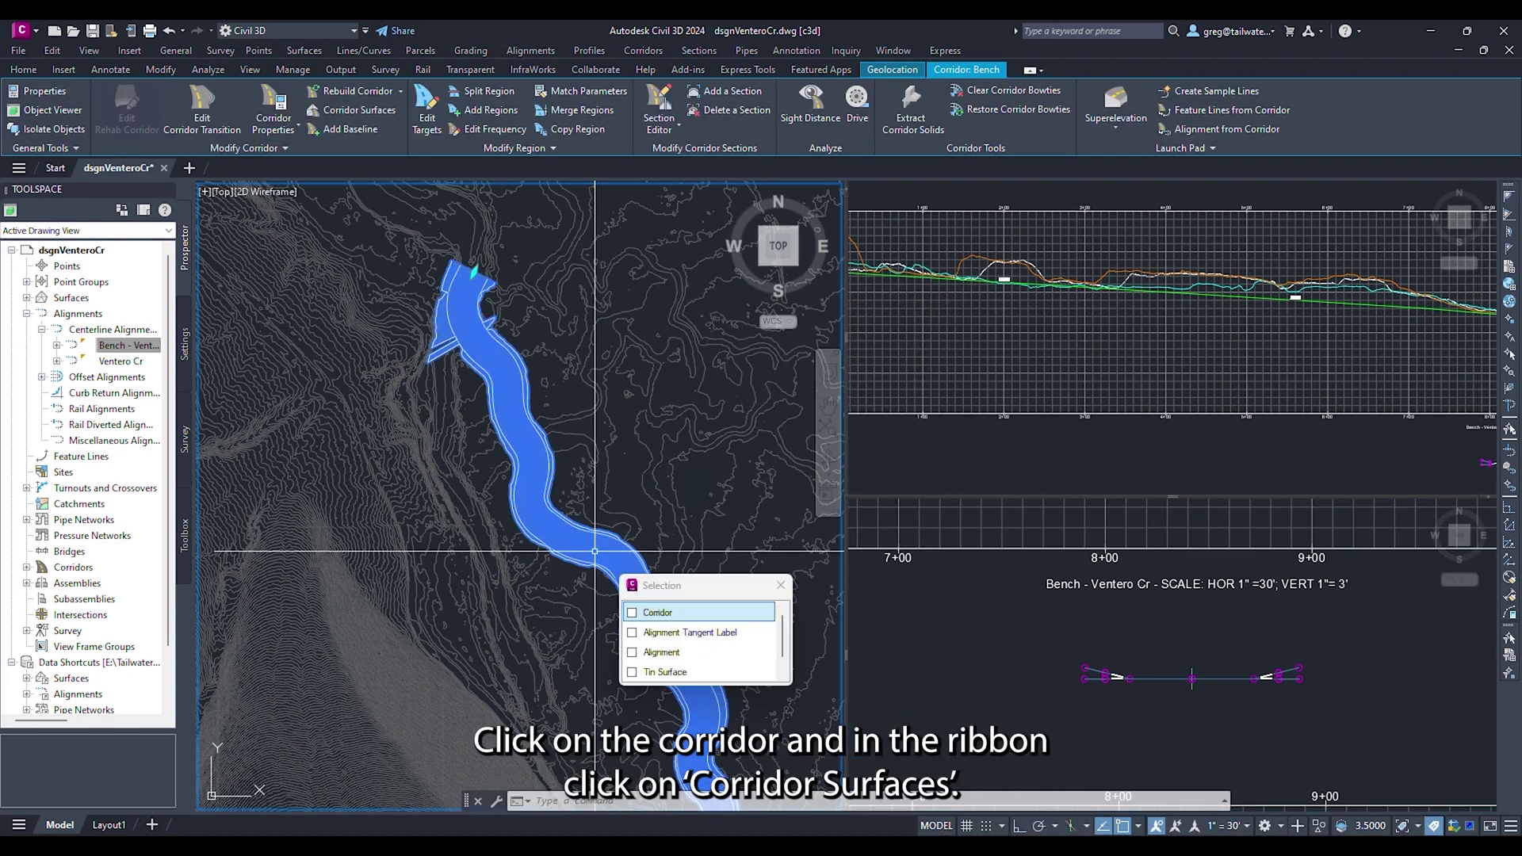
left_click(372, 115)
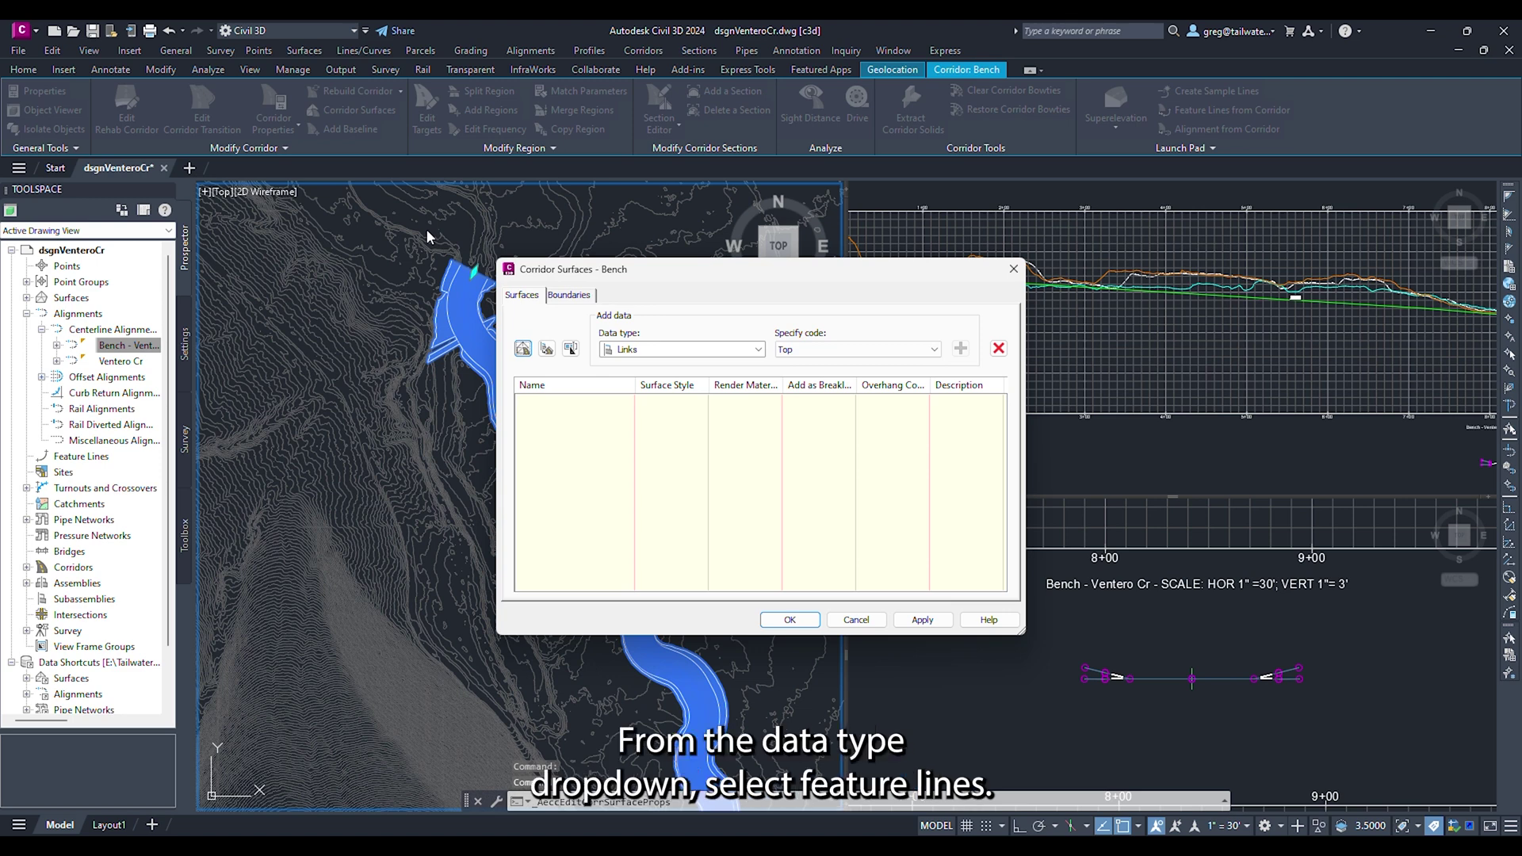
left_click(522, 349)
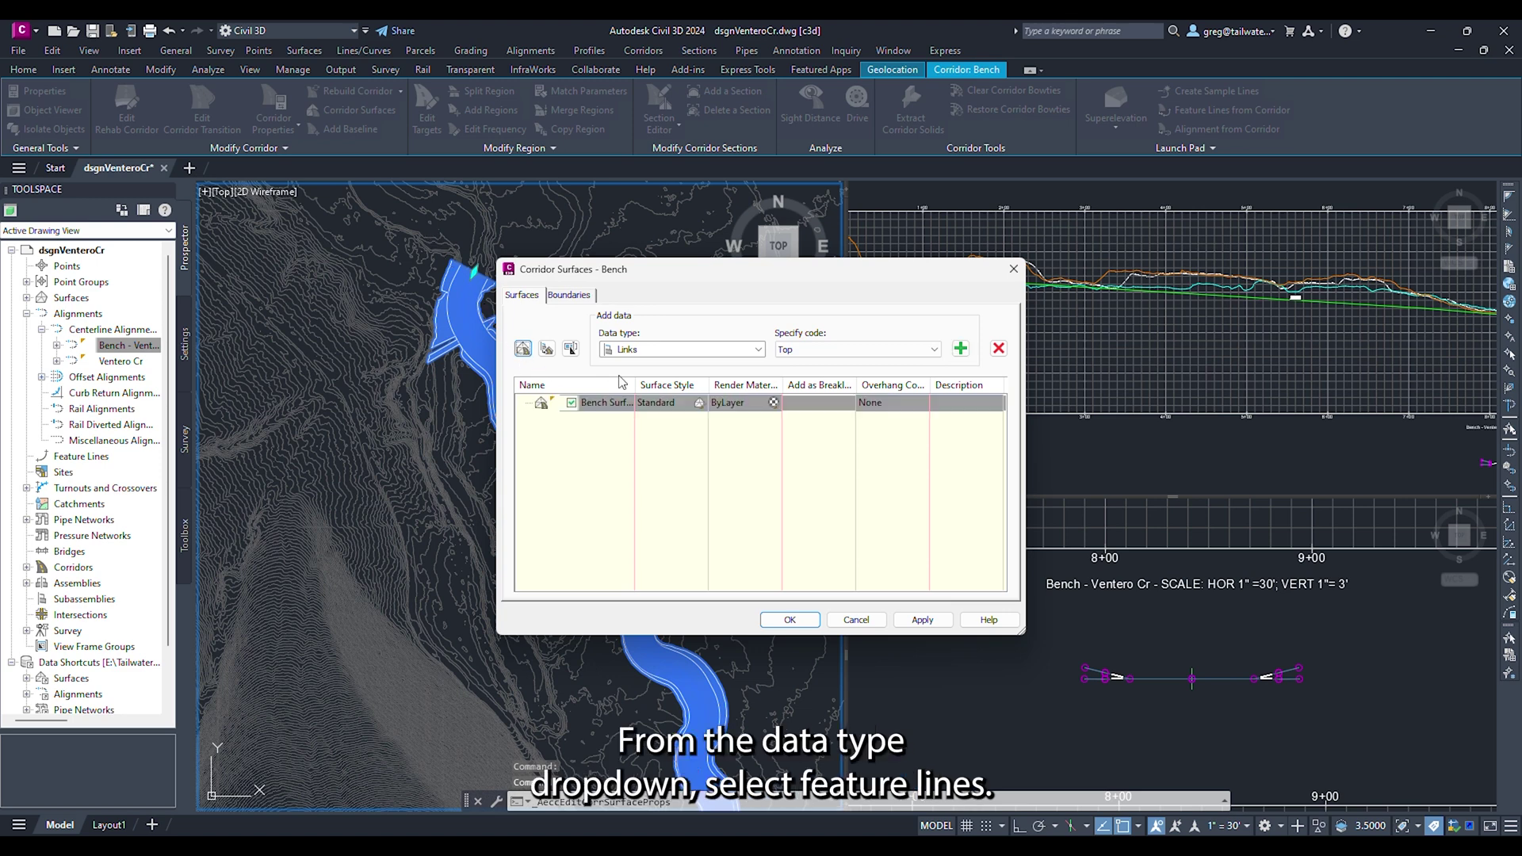
left_click(655, 354)
left_click(673, 373)
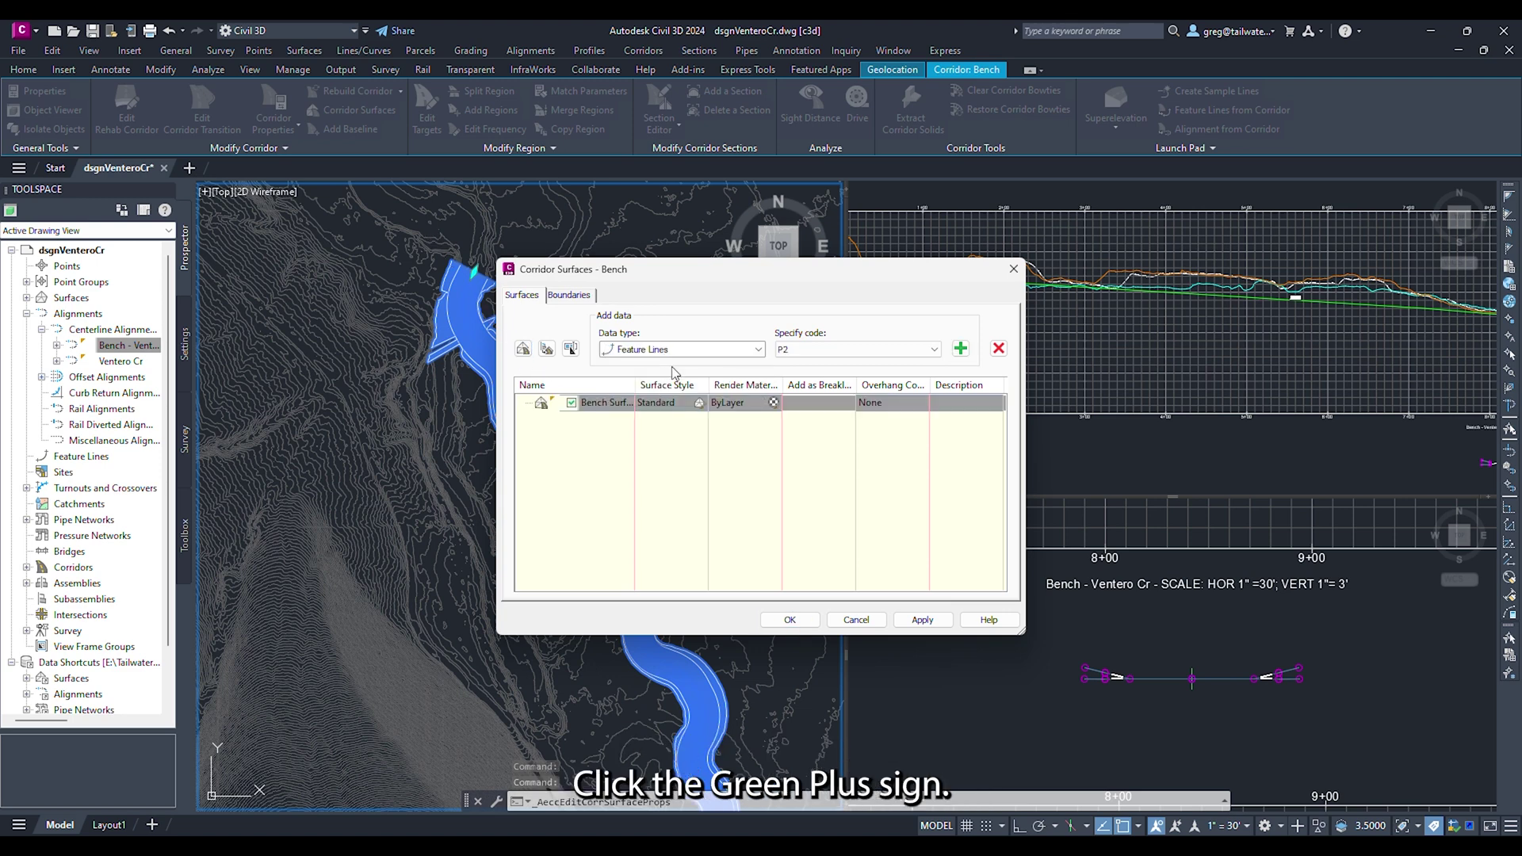
left_click(960, 349)
Step: Add the corridor extents as the outer boundary of the bench surface and rebuild the corridor
left_click(588, 296)
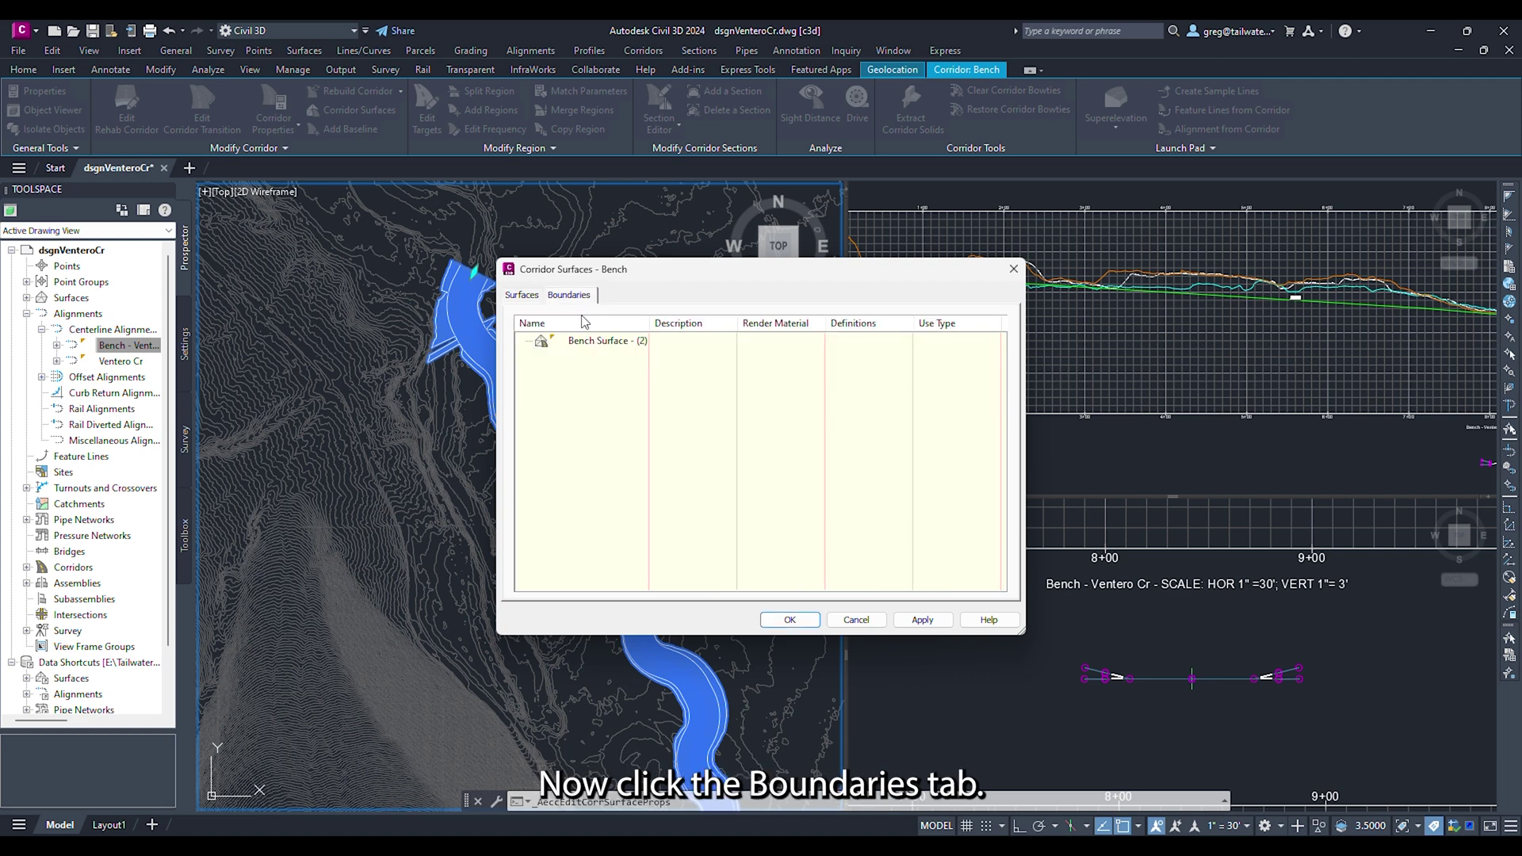
right_click(591, 342)
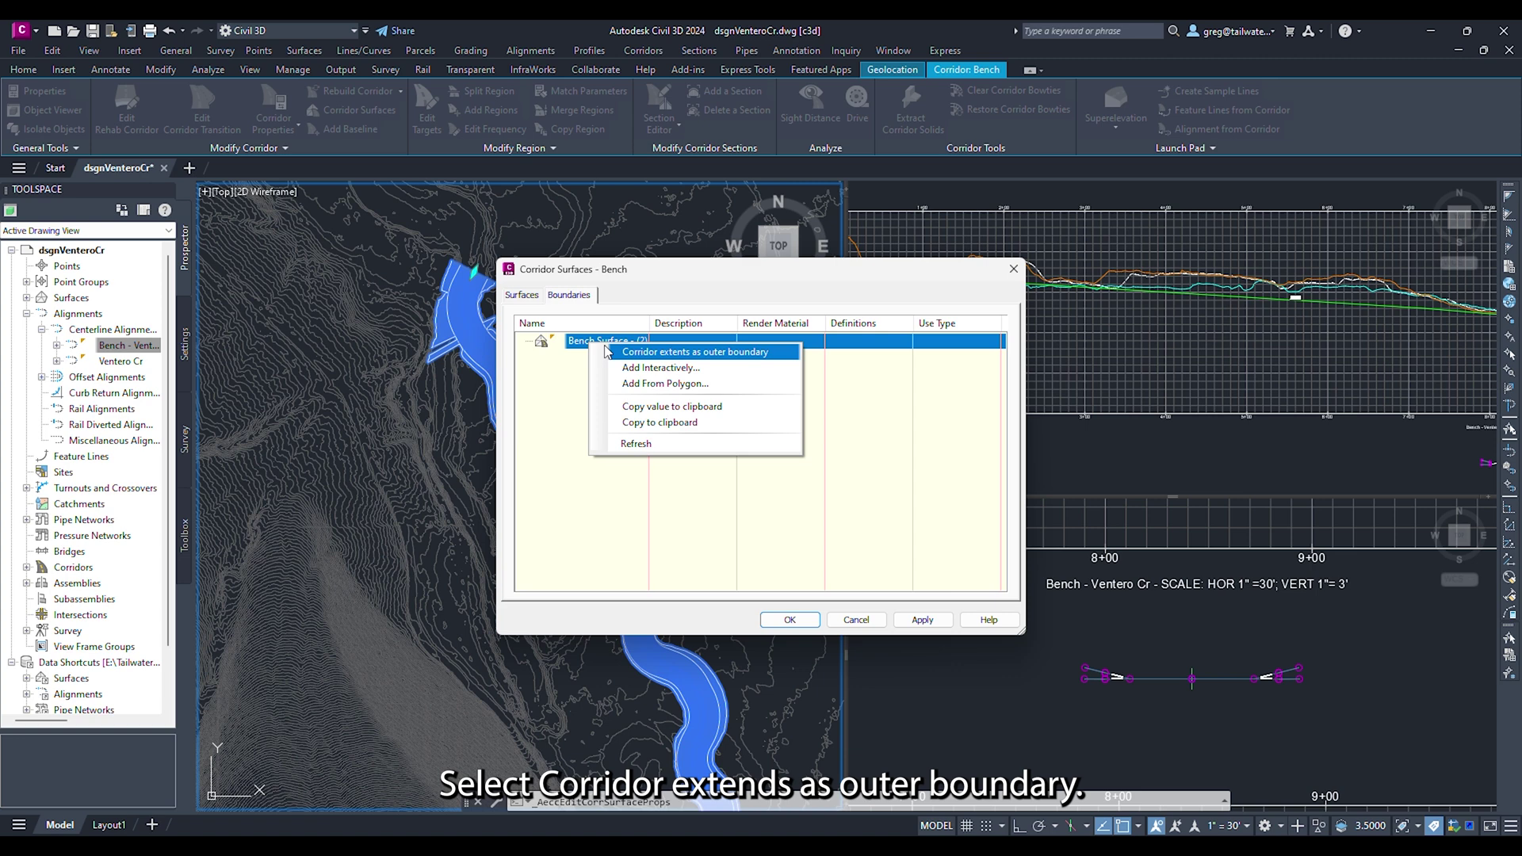
left_click(608, 352)
left_click(786, 625)
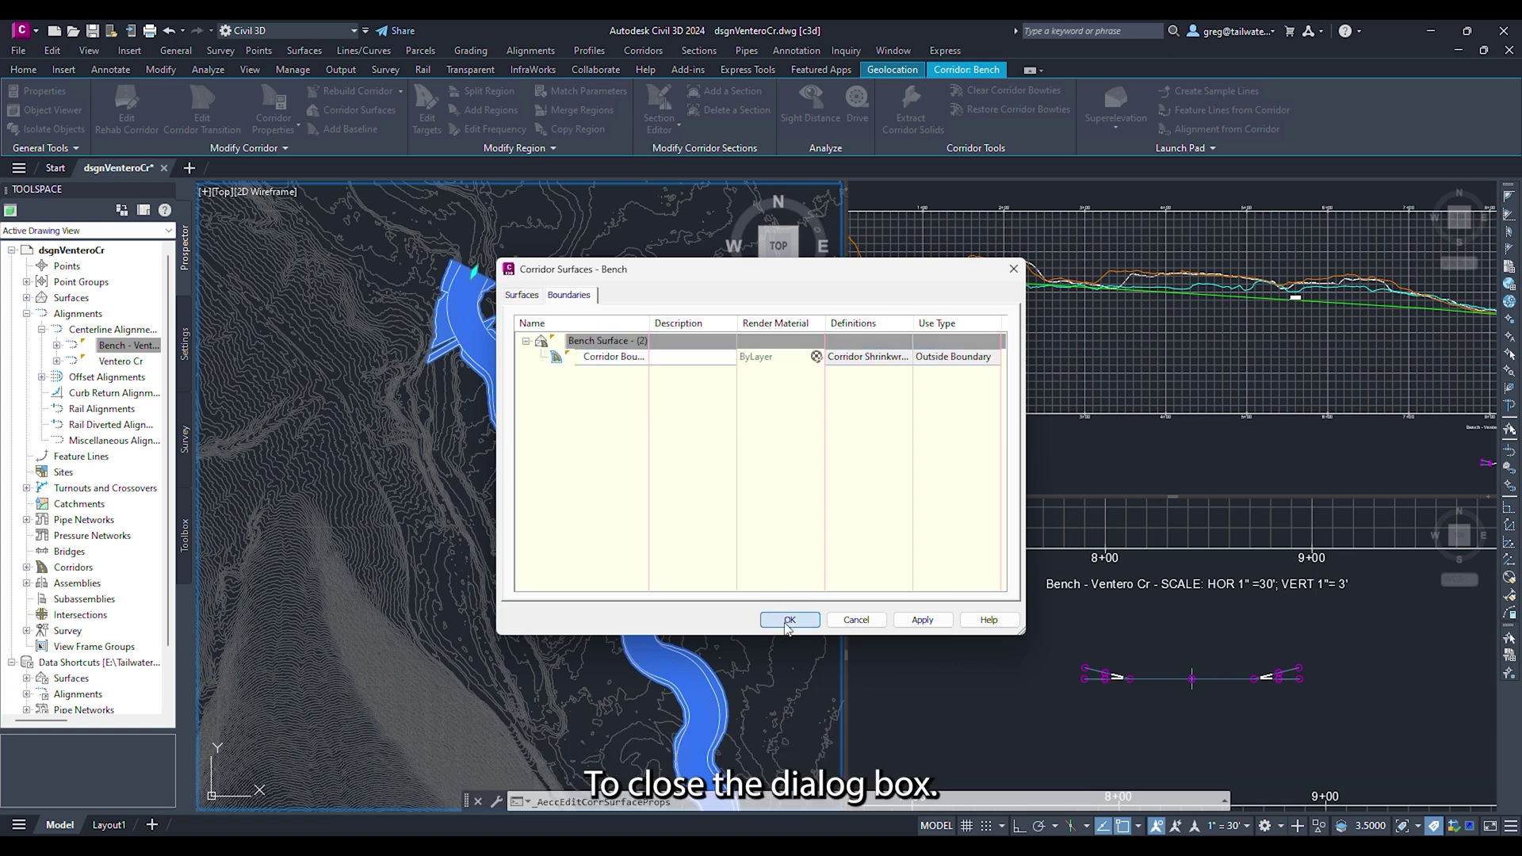
left_click(789, 620)
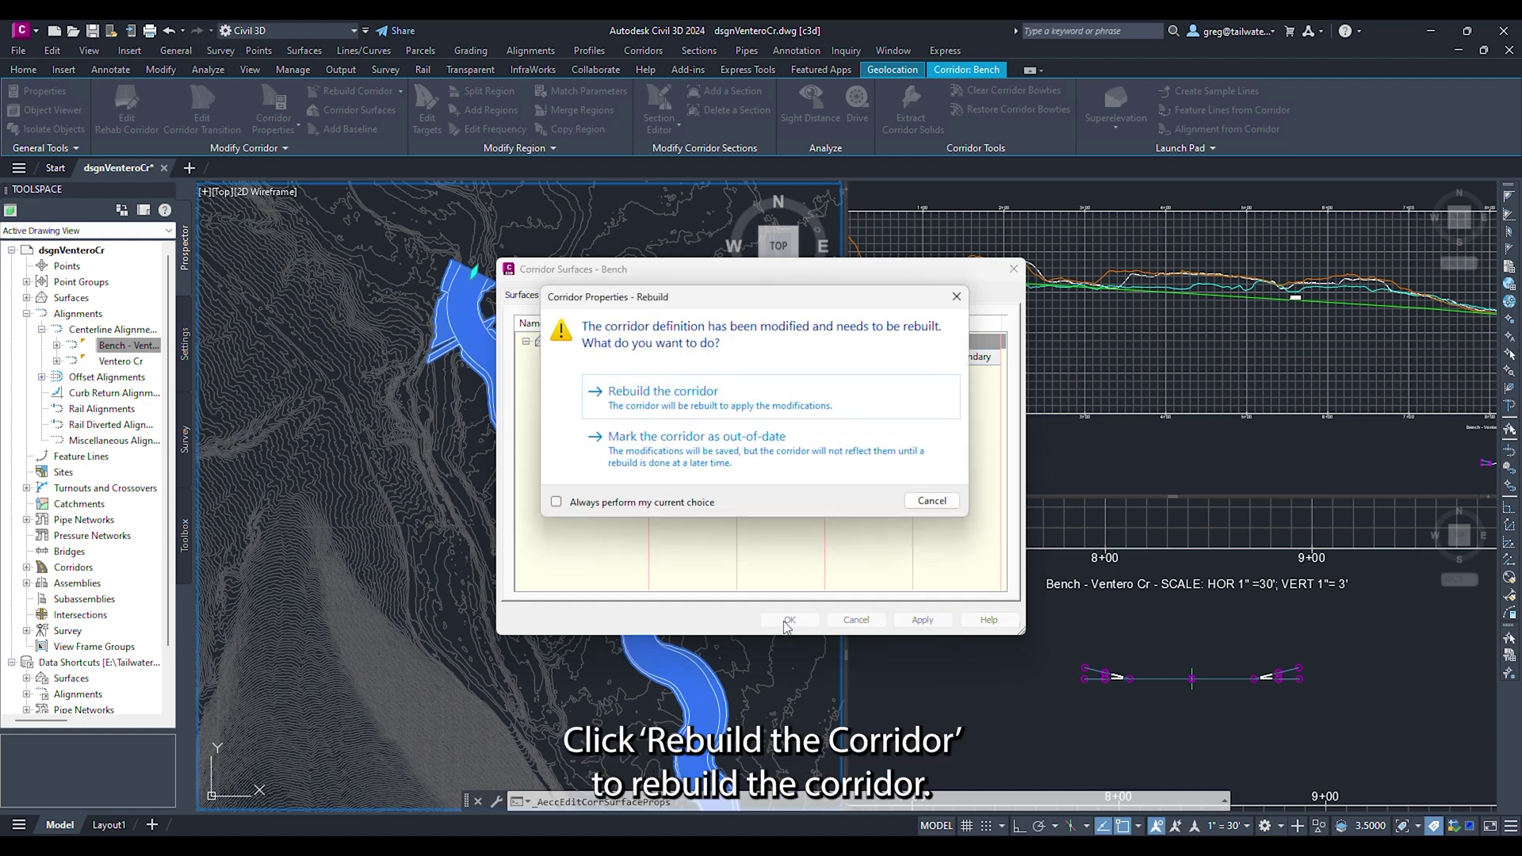
left_click(672, 396)
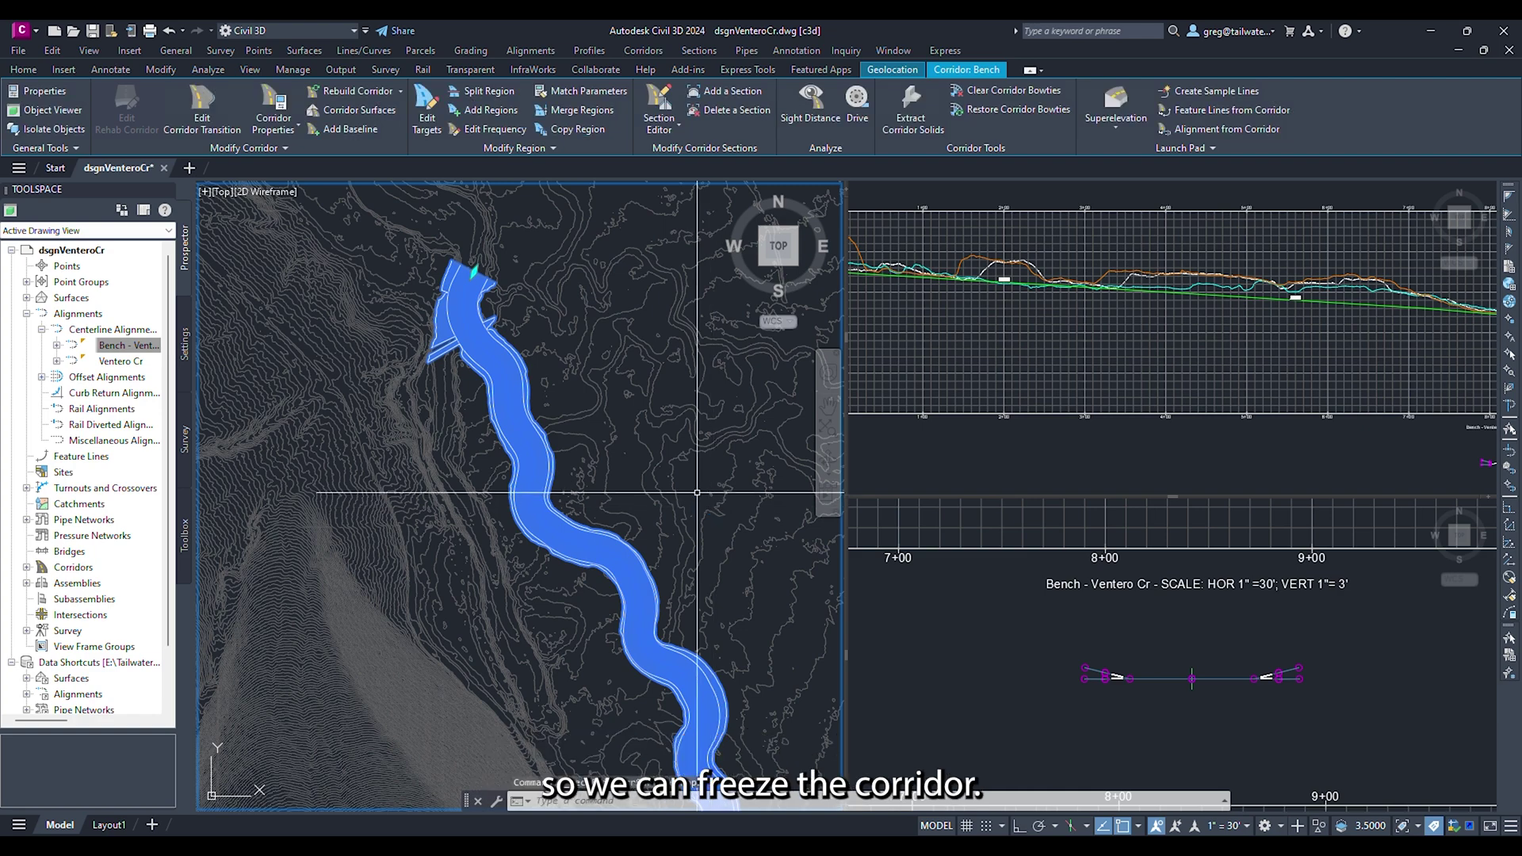
Step: Create a frozen layer named _corridor - Bench
type("la")
key("Return")
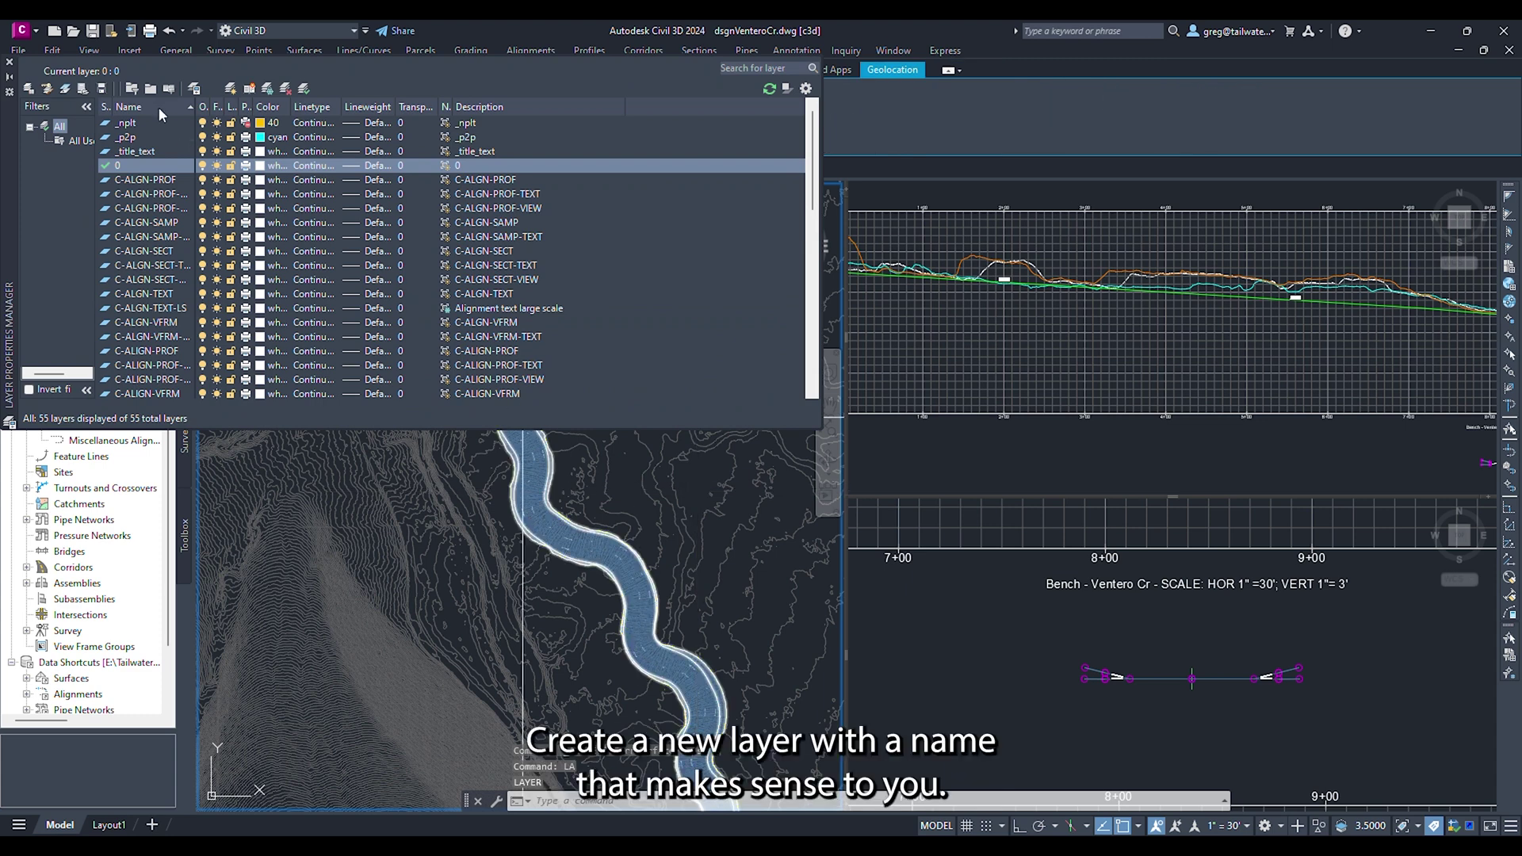
left_click(231, 88)
type("_cor")
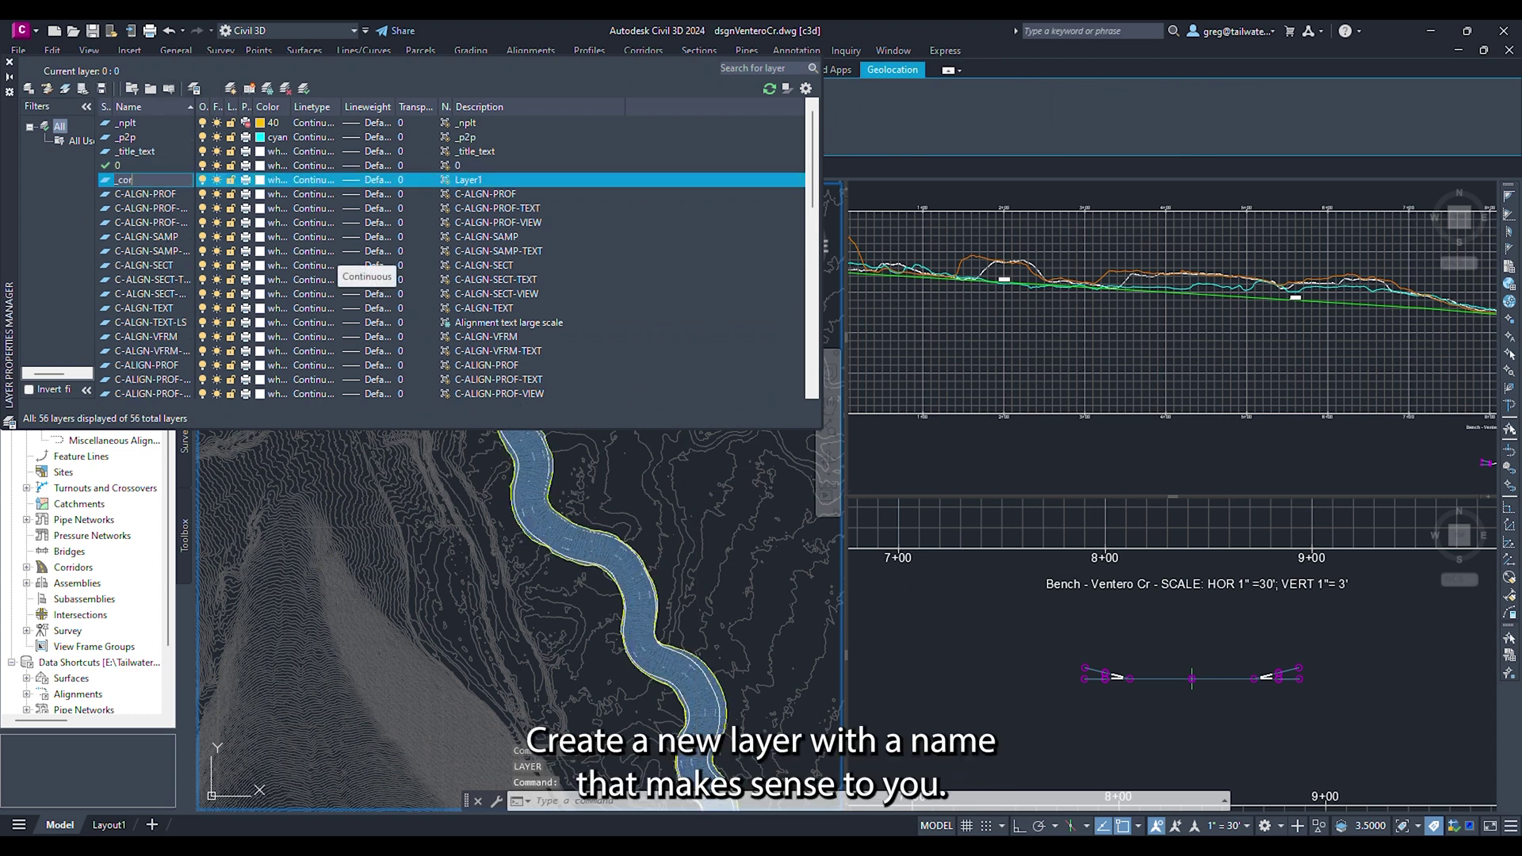
type("ridor - Bench")
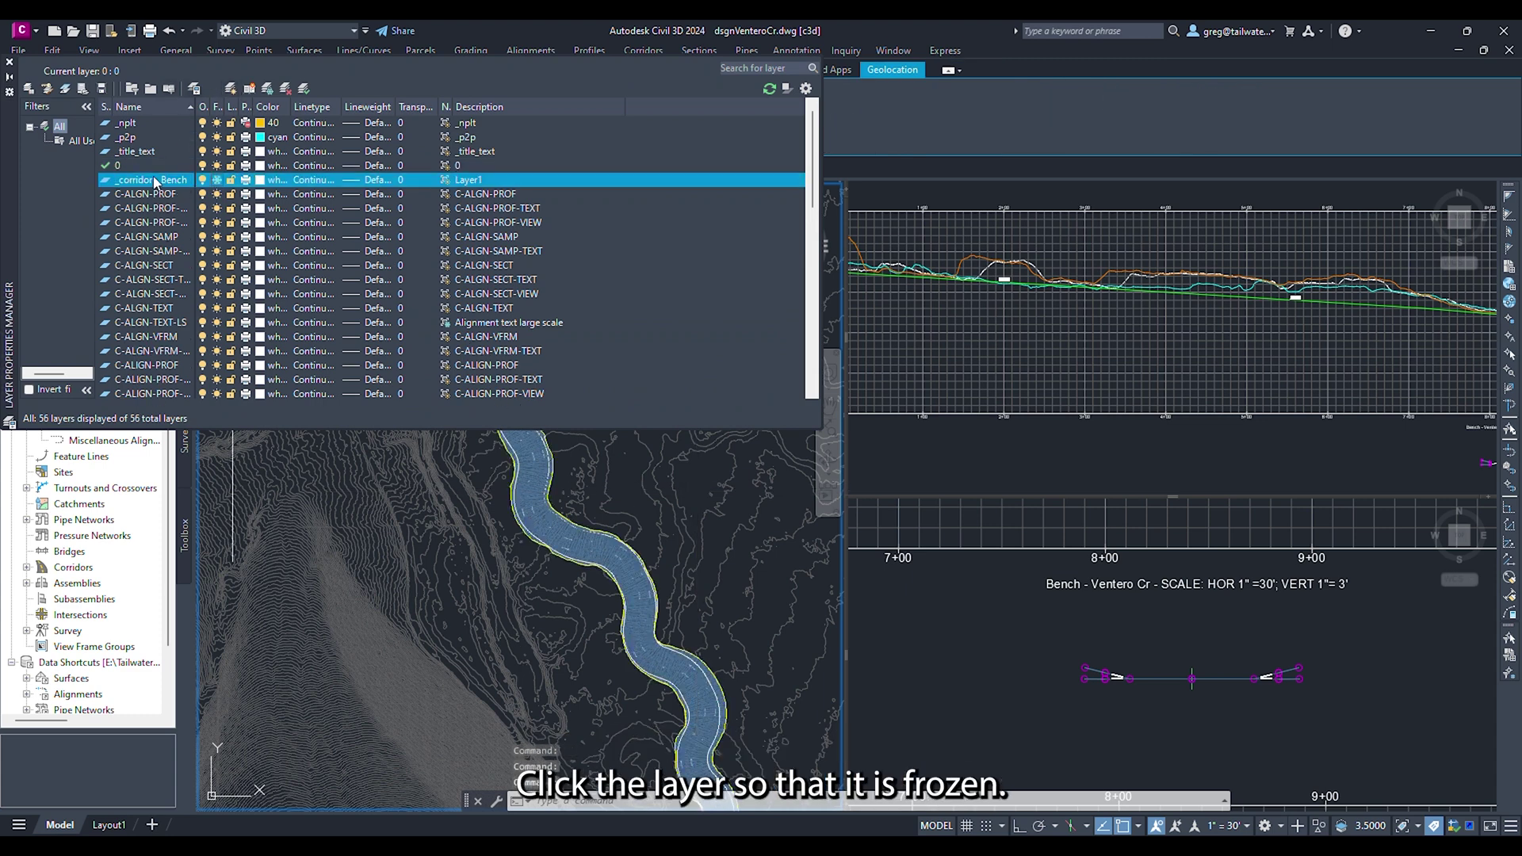
left_click(10, 60)
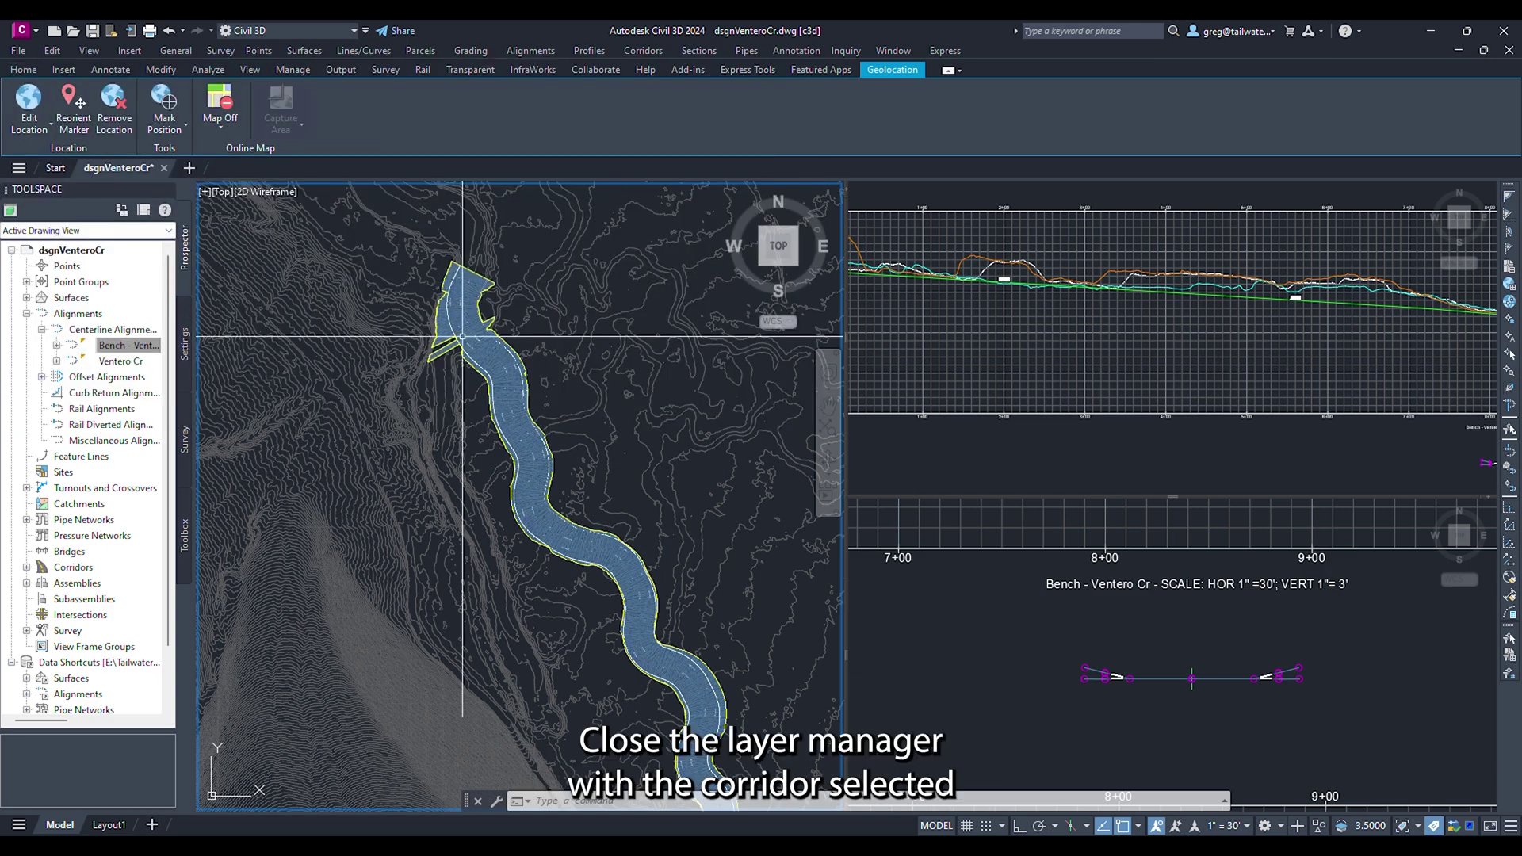
Step: Move the Bench corridor to the _corridor - Bench layer, dismiss the frozen-layer warning, and clear the selection
left_click(520, 417)
key("ctrl+1")
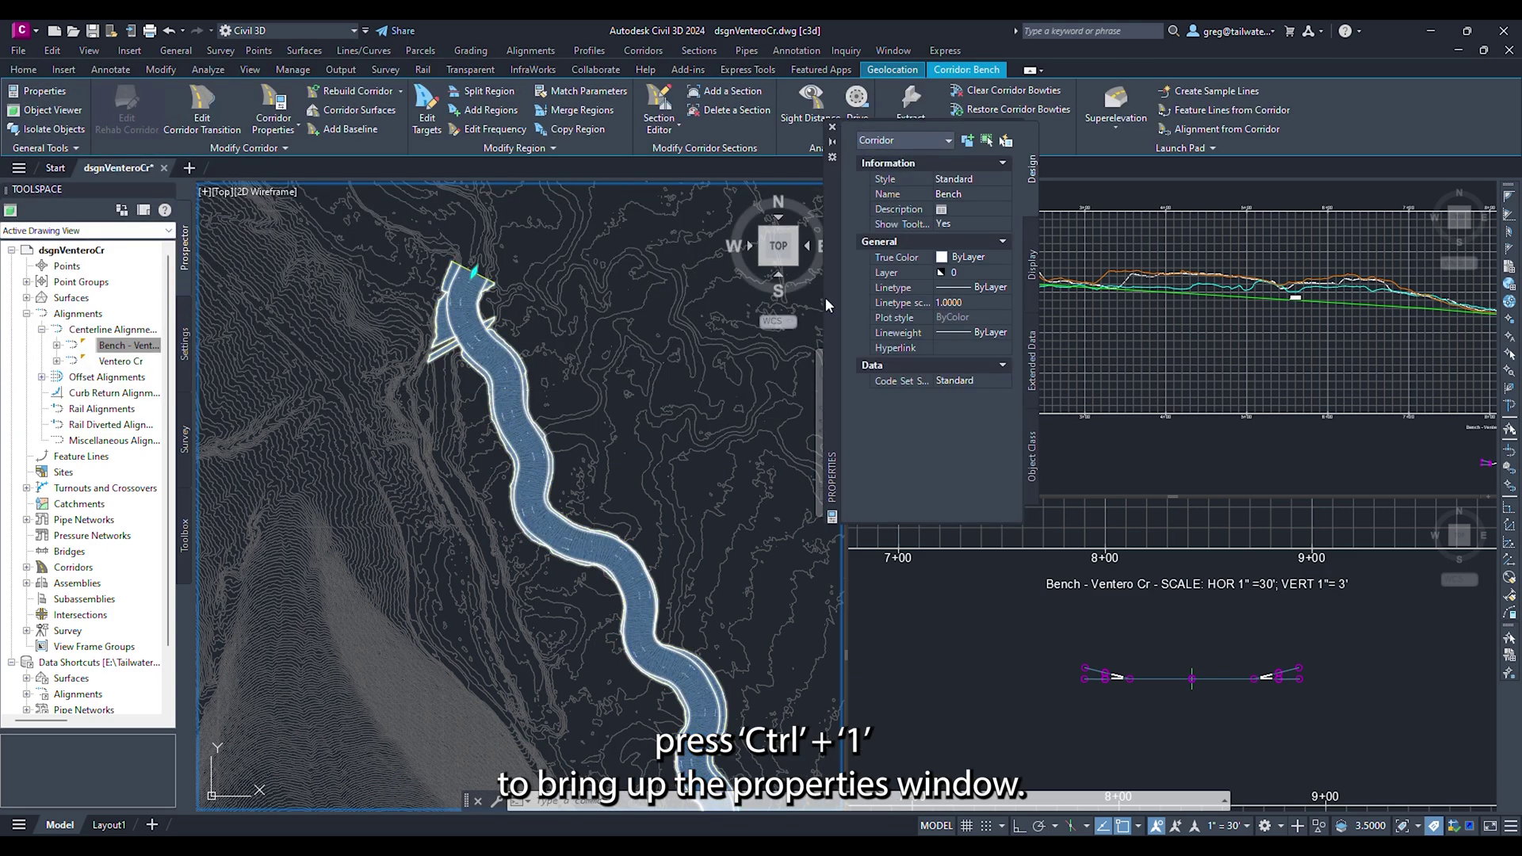
left_click(958, 275)
scroll(981, 341, "up", 2)
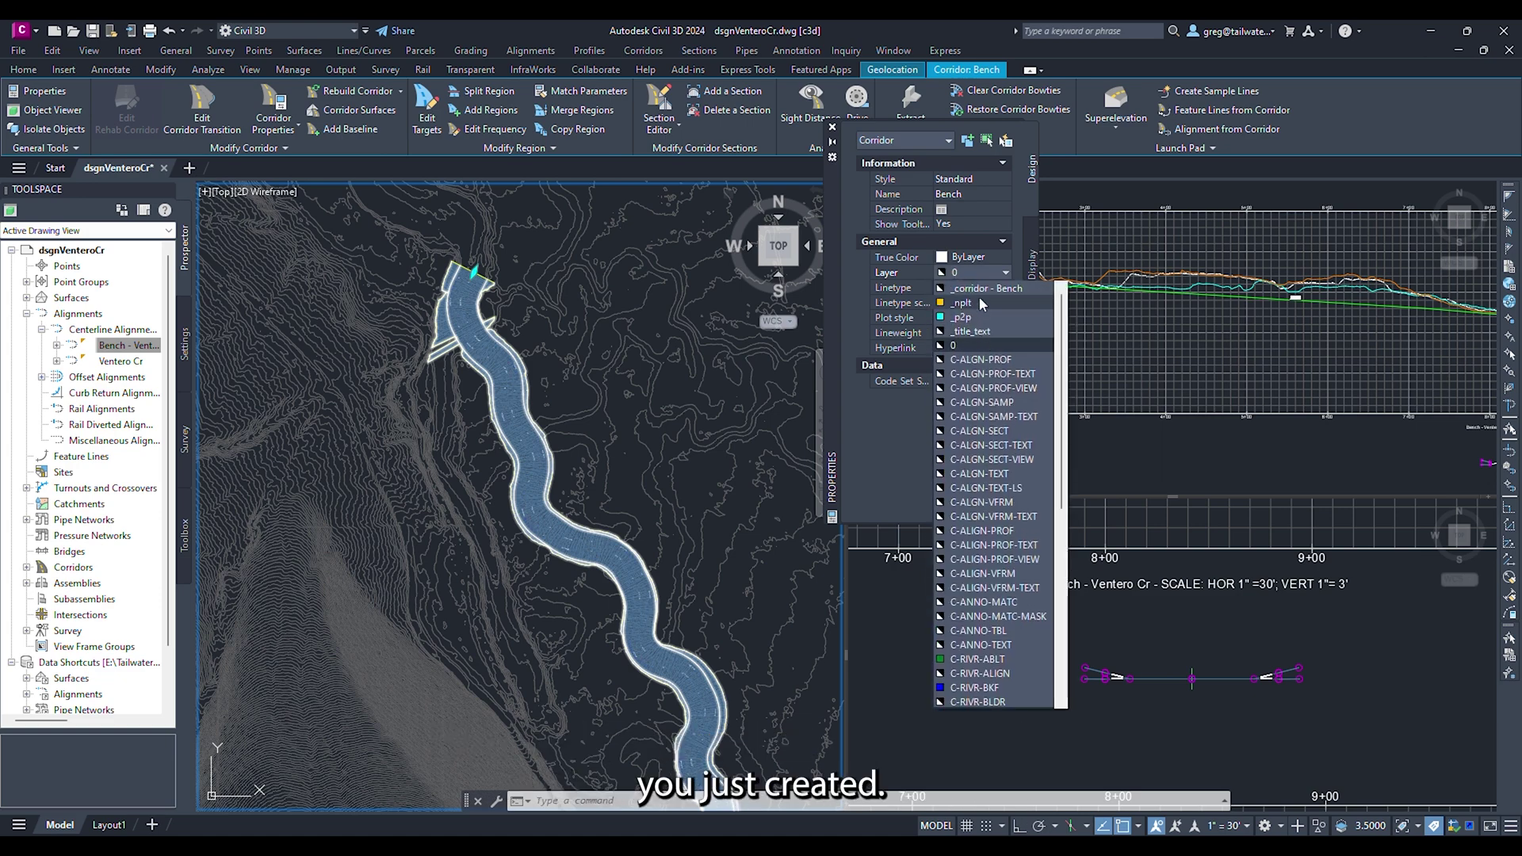
left_click(982, 303)
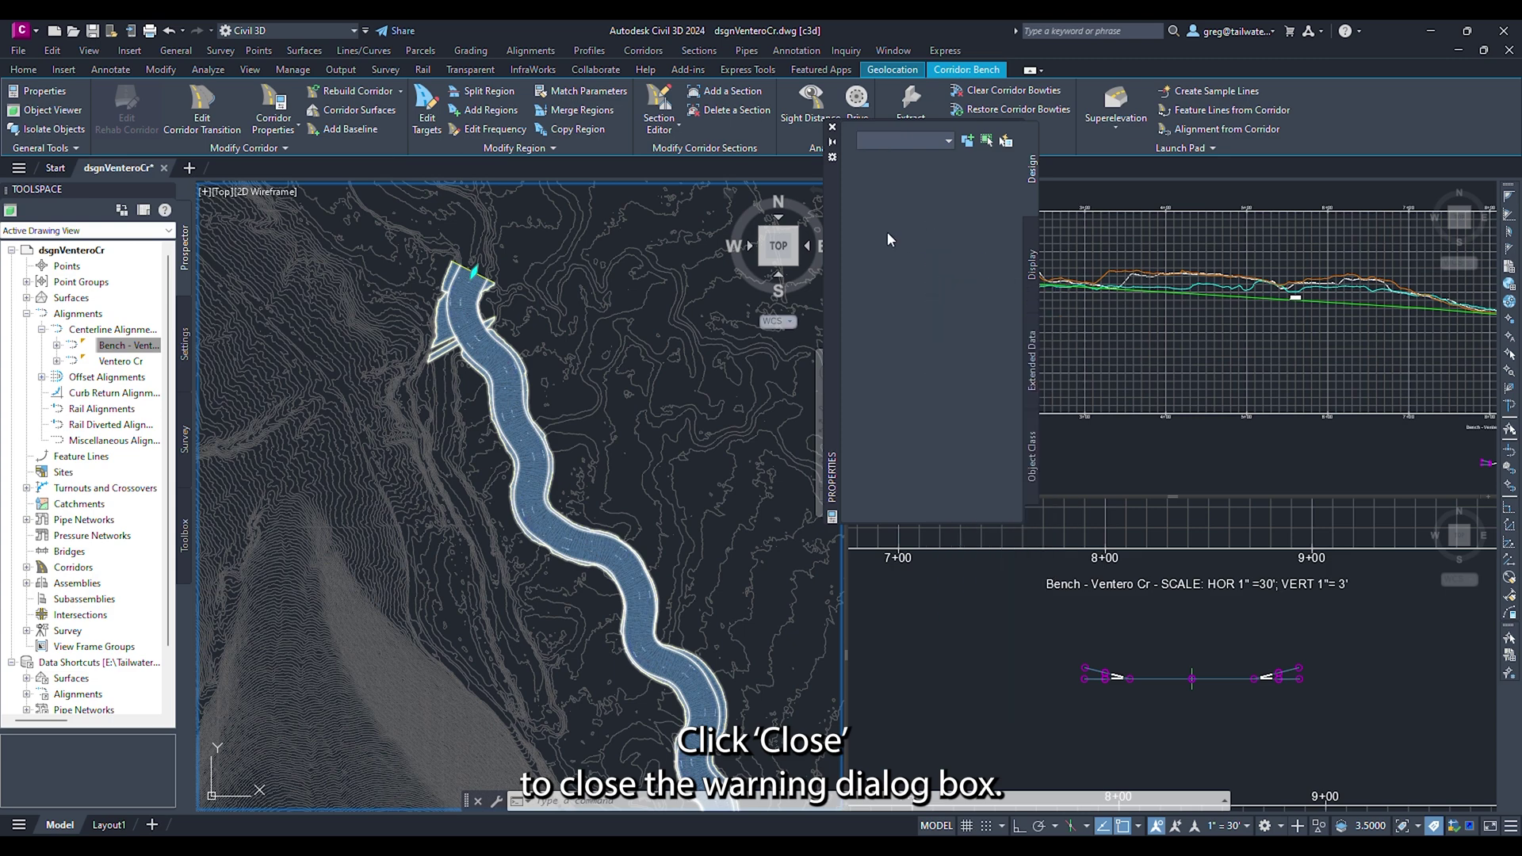
left_click(857, 451)
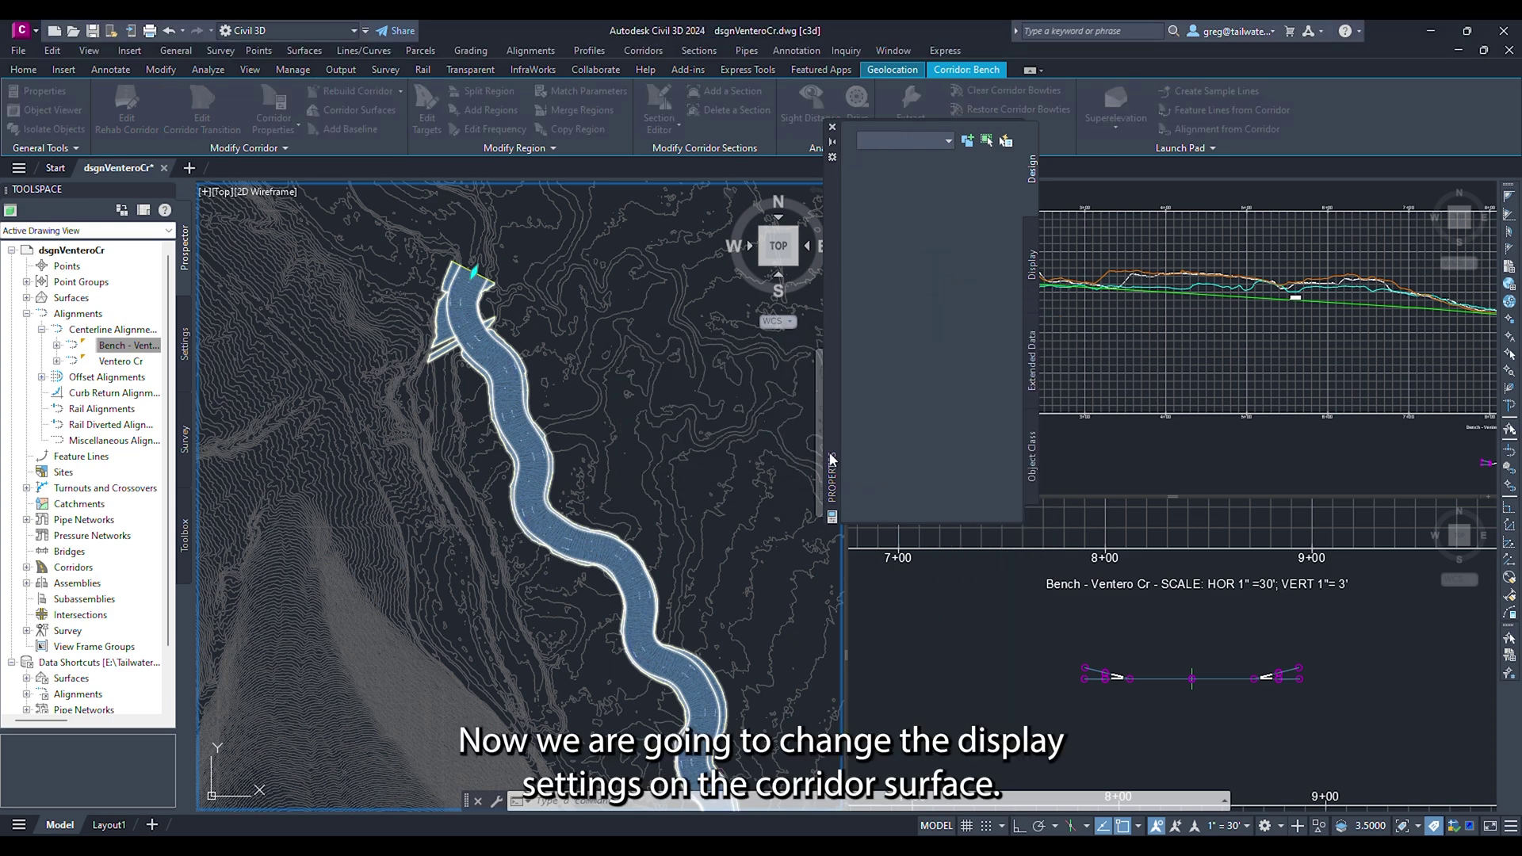
key("Escape")
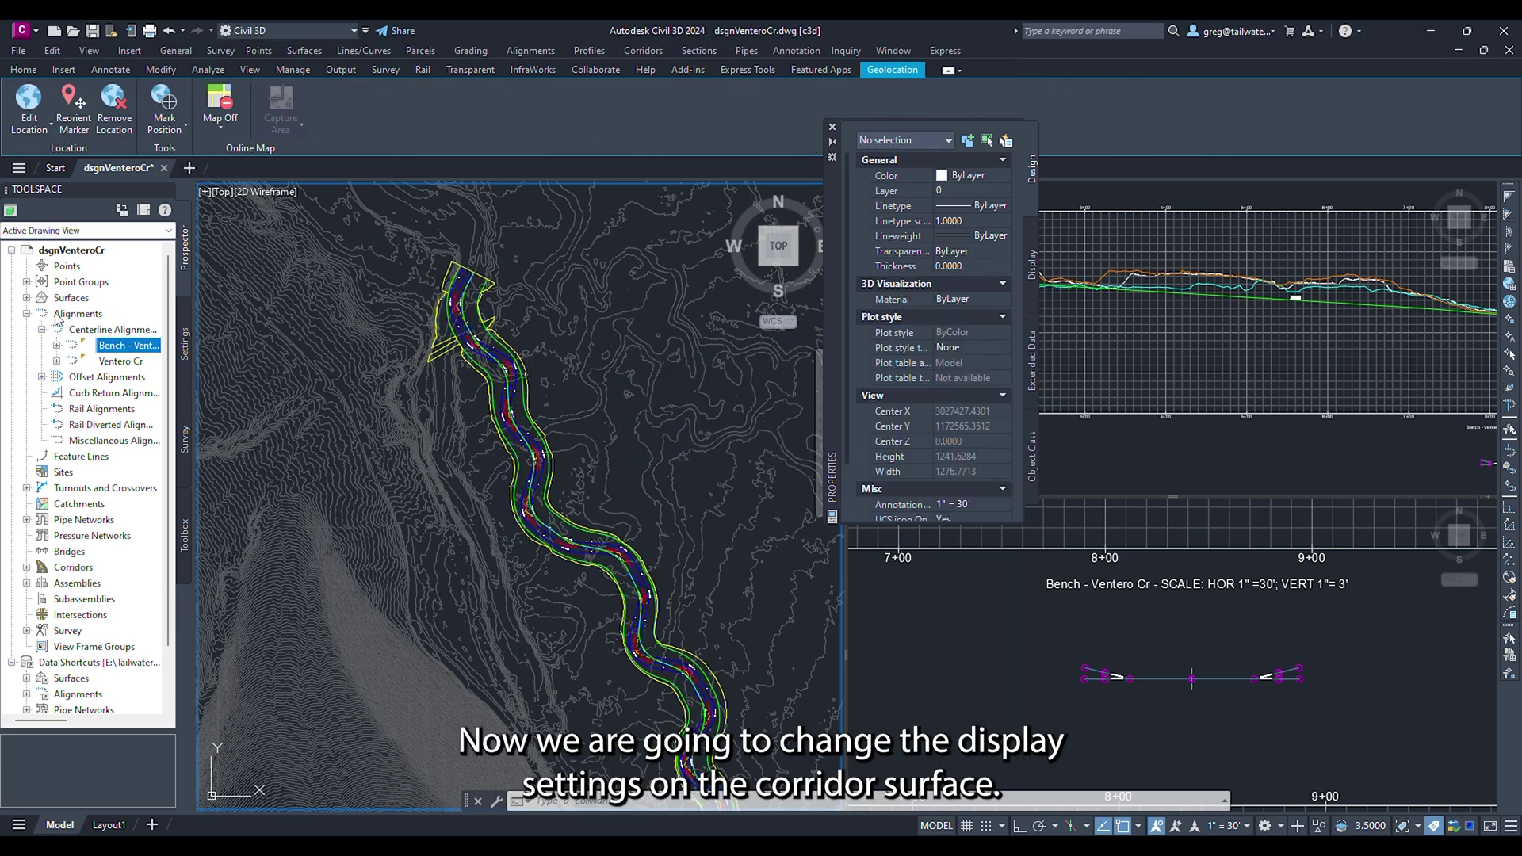
Step: Change the surface style in the bench surface's properties, and close the object properties palette
left_click(26, 298)
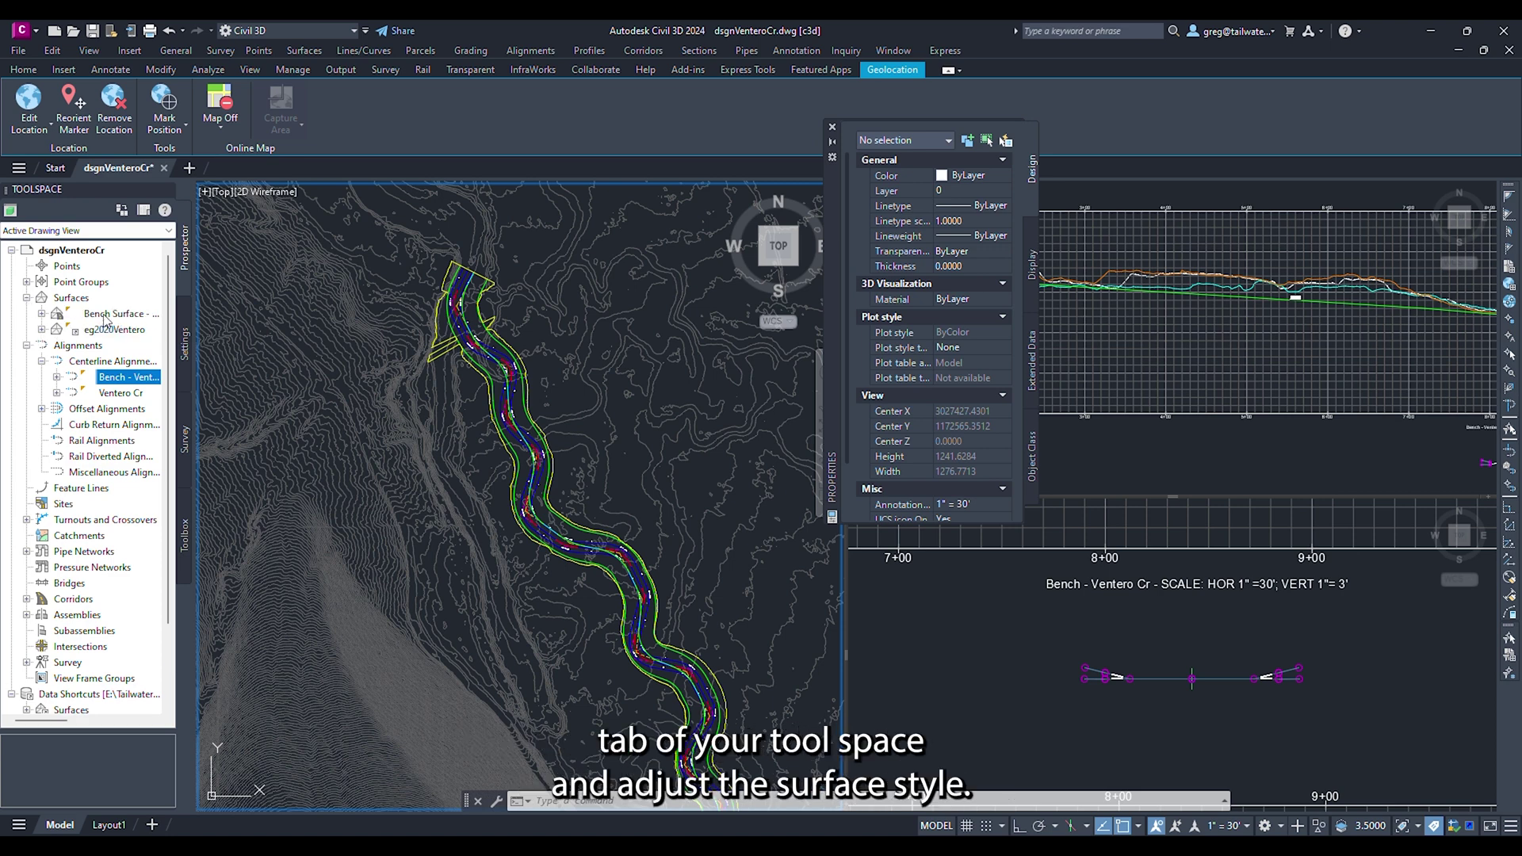
right_click(106, 319)
left_click(162, 329)
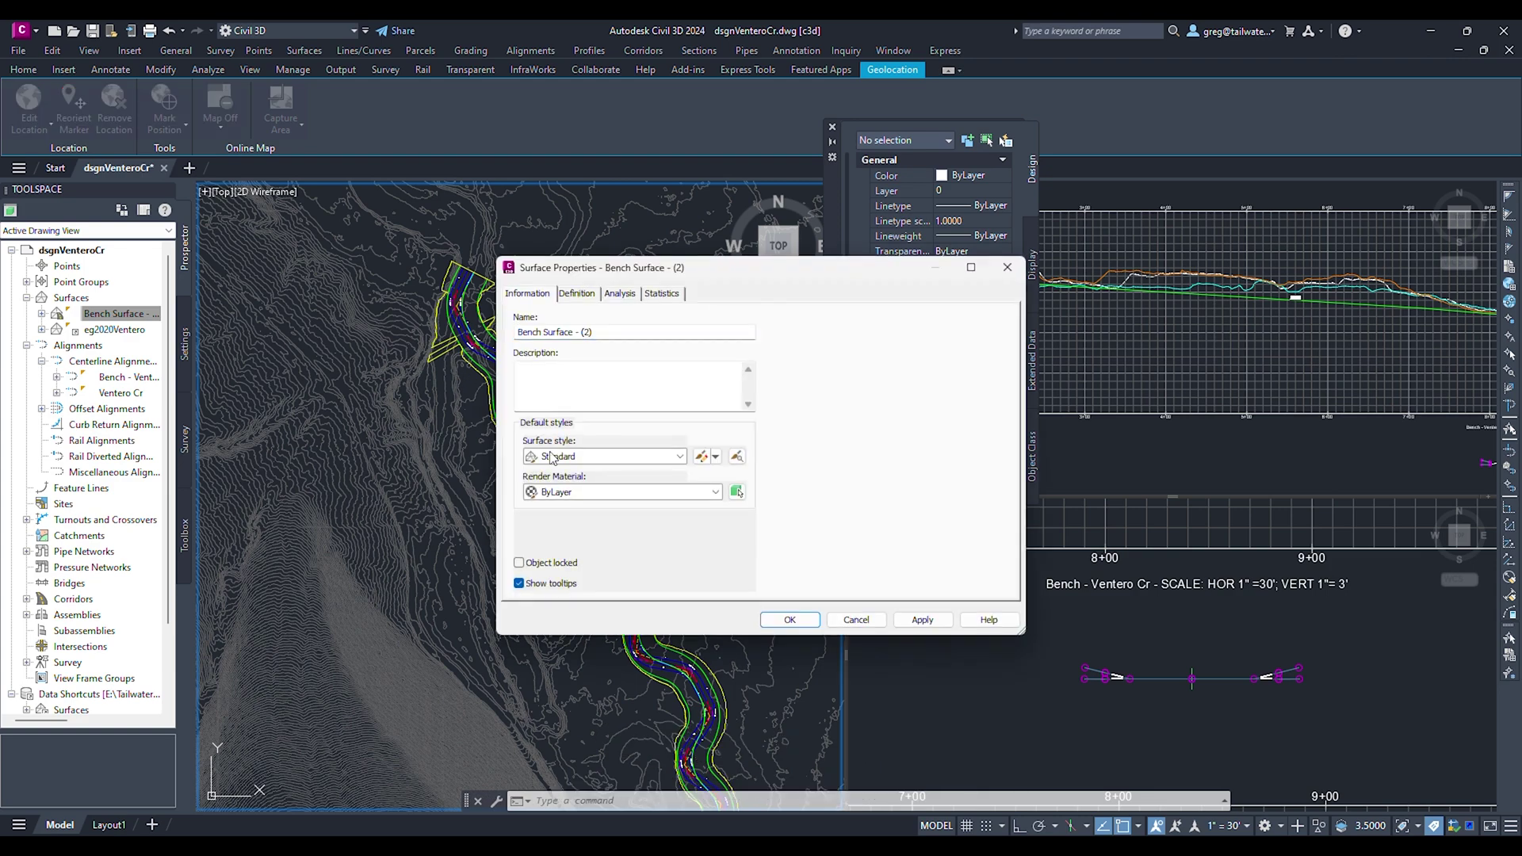
left_click(559, 457)
left_click(618, 509)
left_click(791, 618)
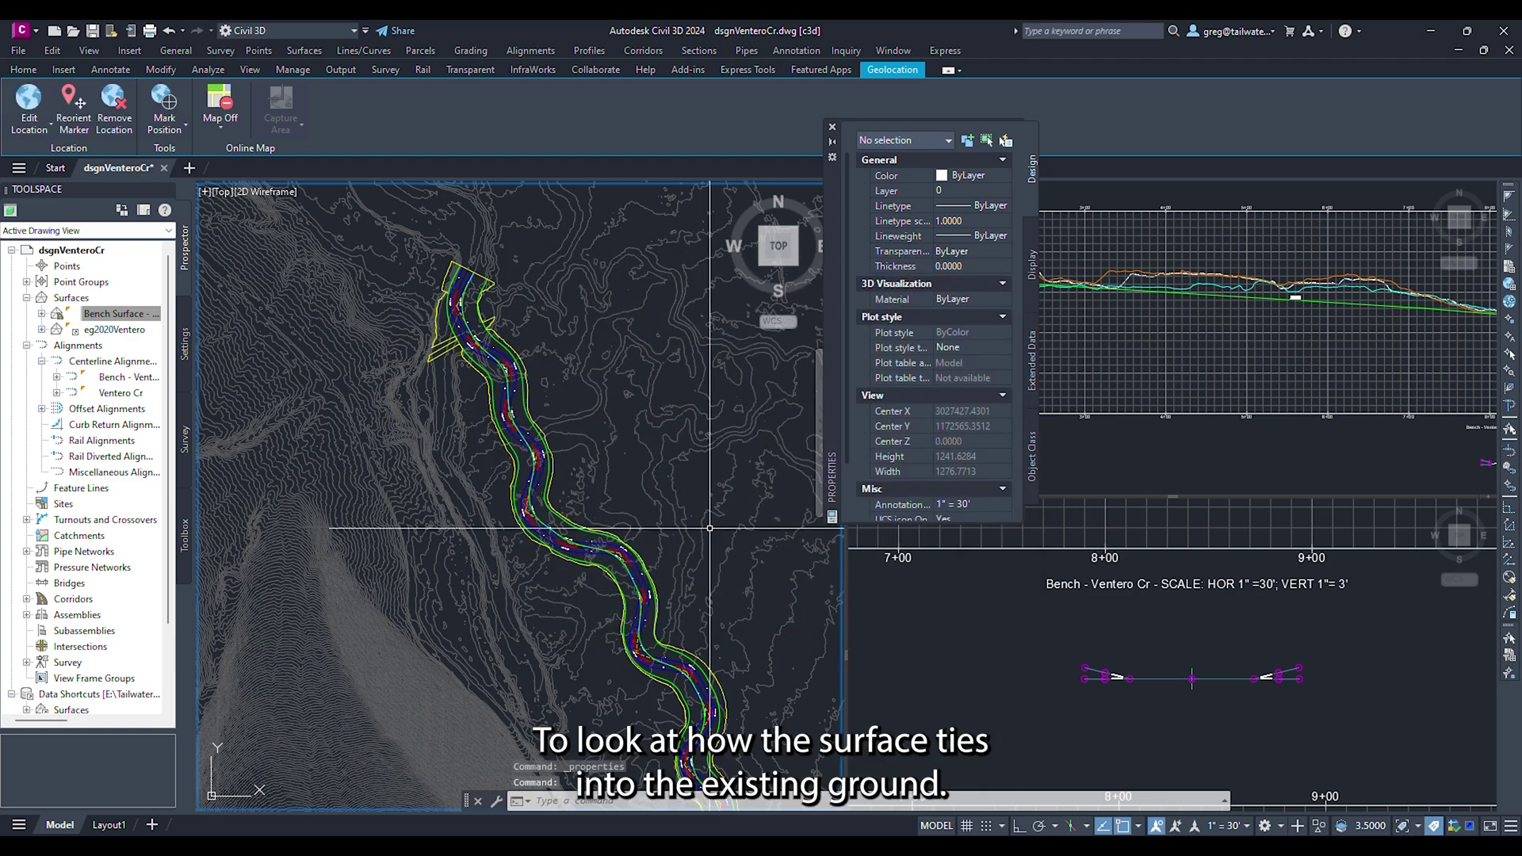
left_click(830, 127)
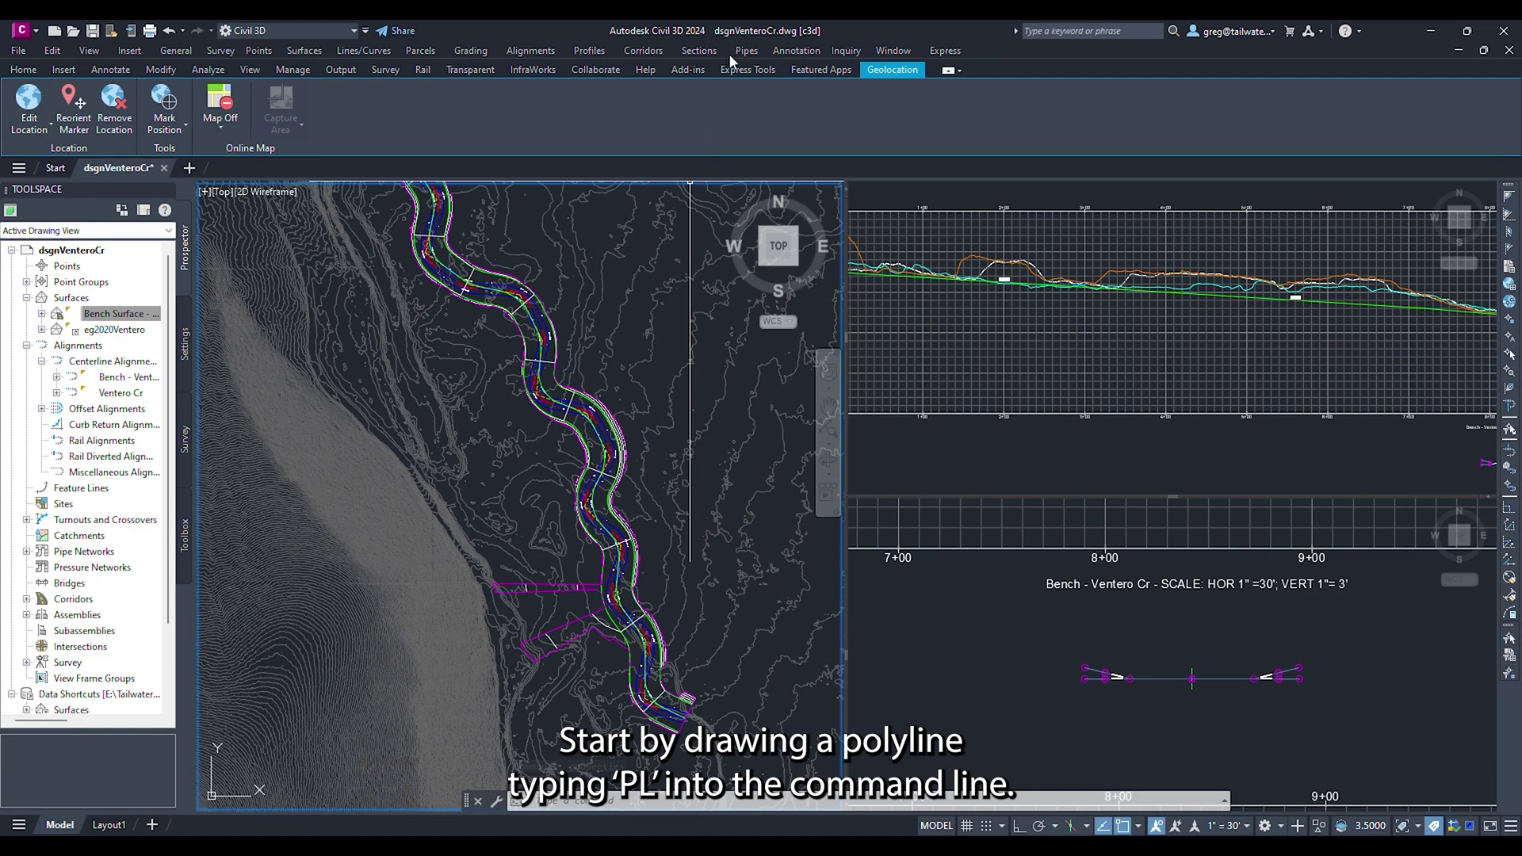
Step: Draw a single-segment polyline across the bench corridor at its southern end in the plan view
left_click(873, 655)
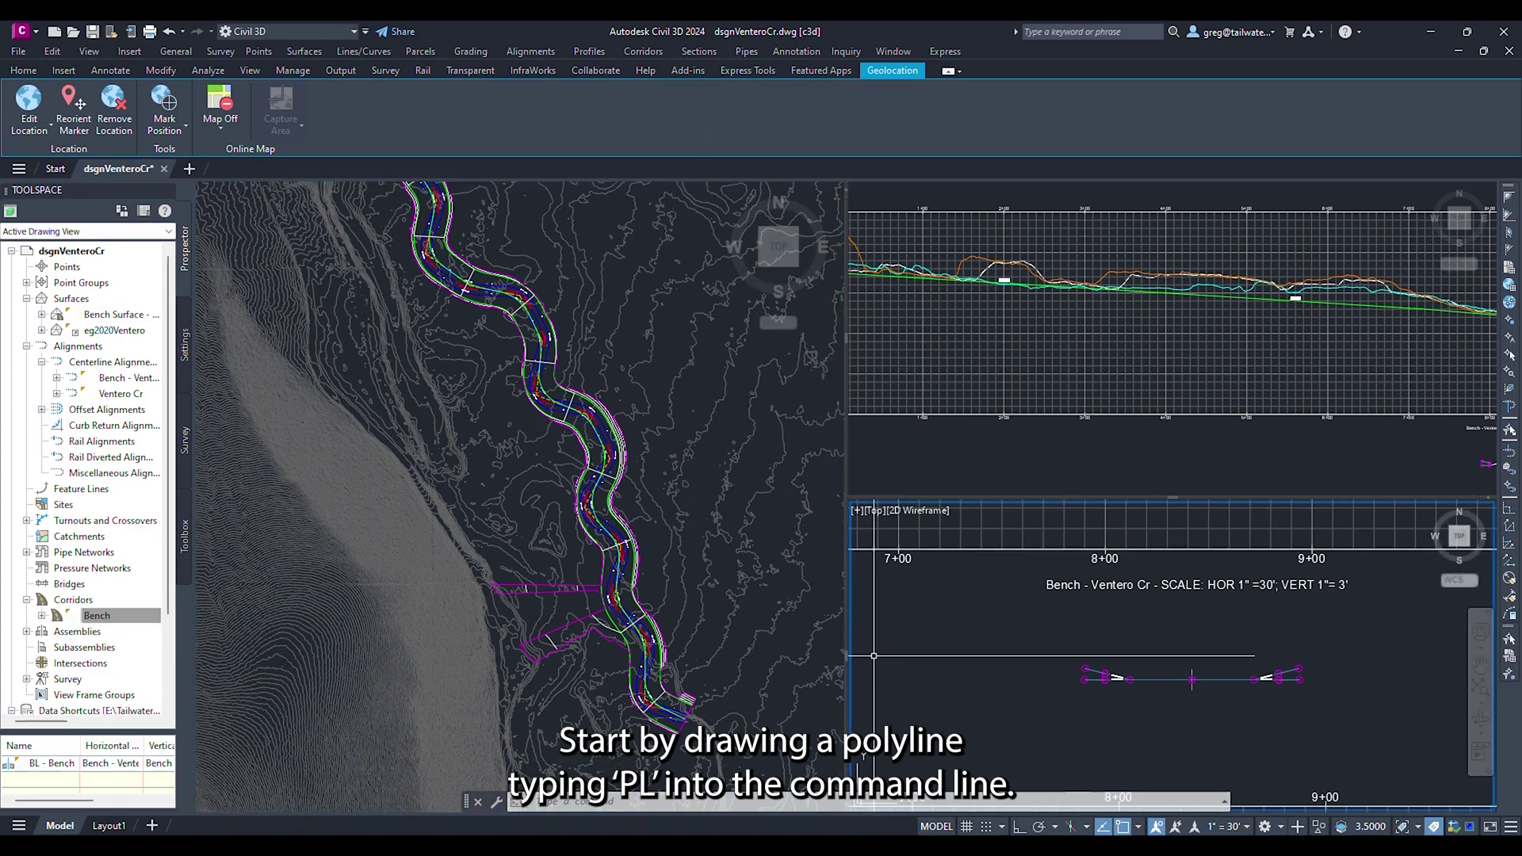
left_click(733, 656)
type("pl")
key("Return")
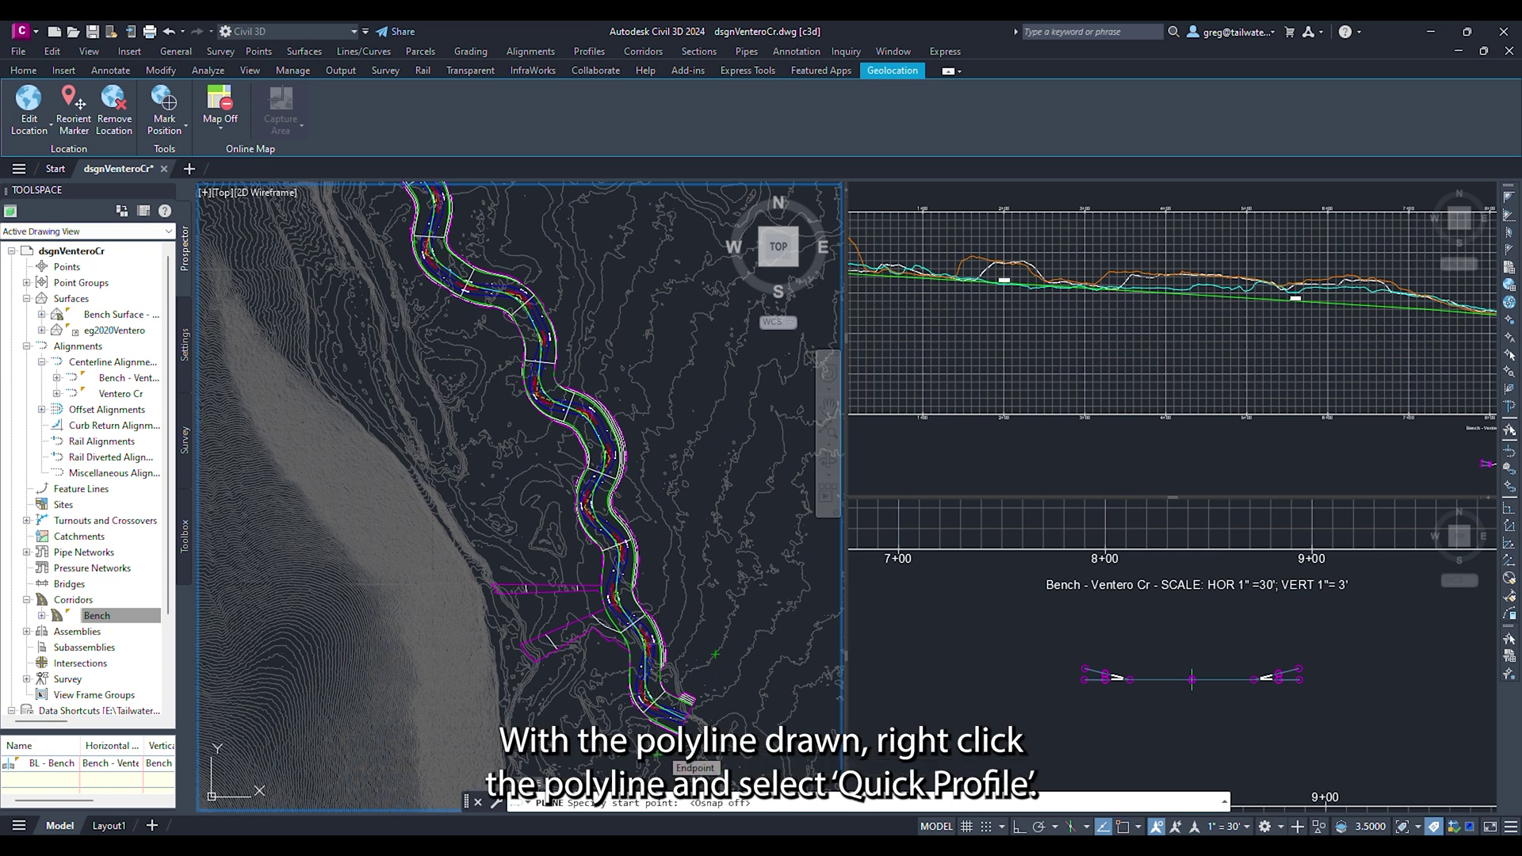
left_click(685, 701)
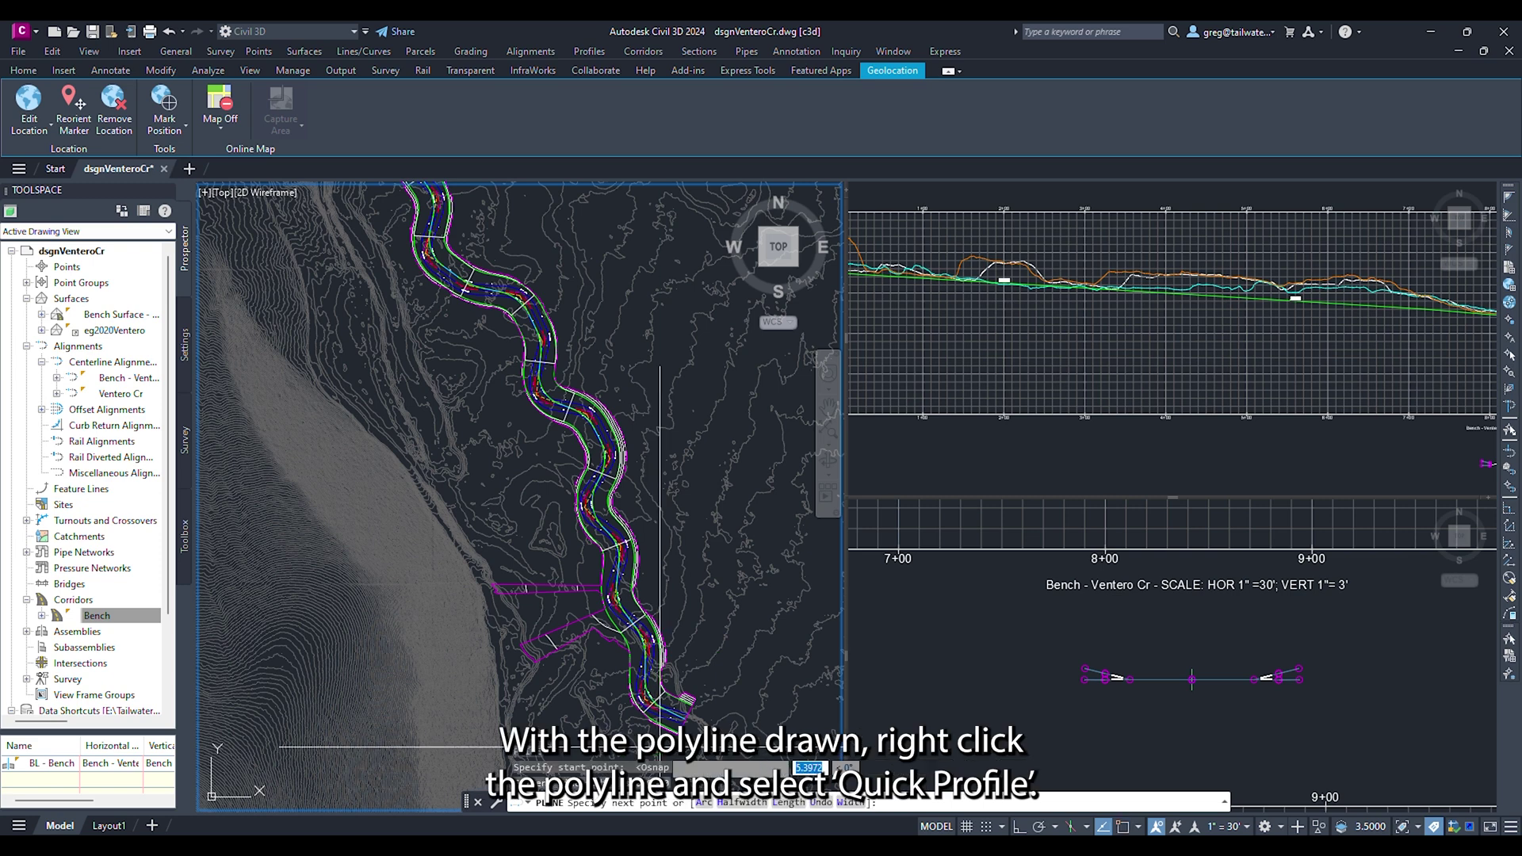
left_click(704, 679)
key("Escape")
Step: Start a quick profile from the section polyline and set the bench surface's profile style to _rvr Floodplain
right_click(698, 687)
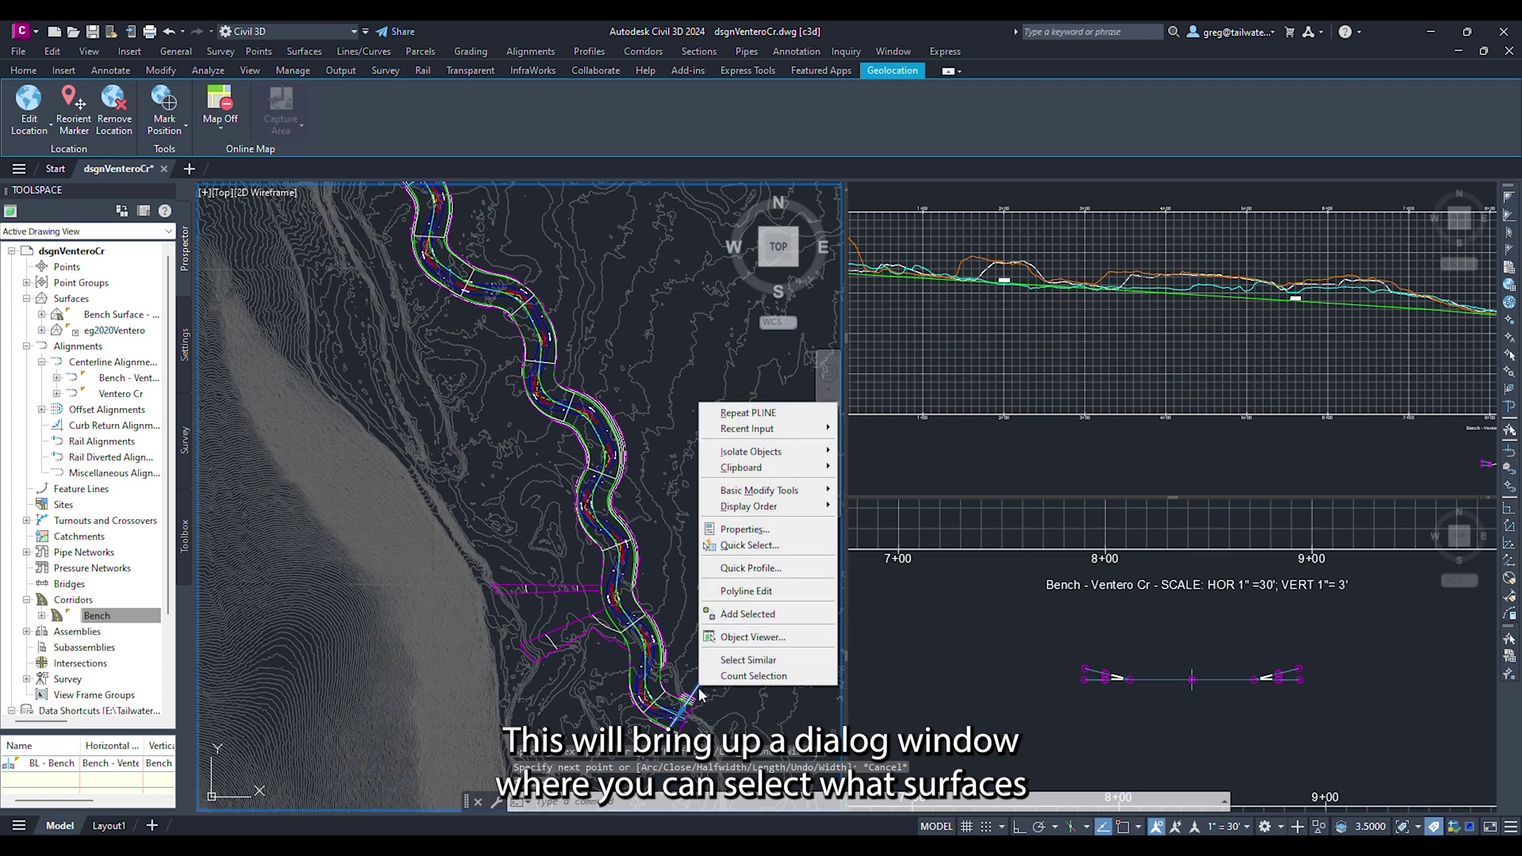
left_click(749, 567)
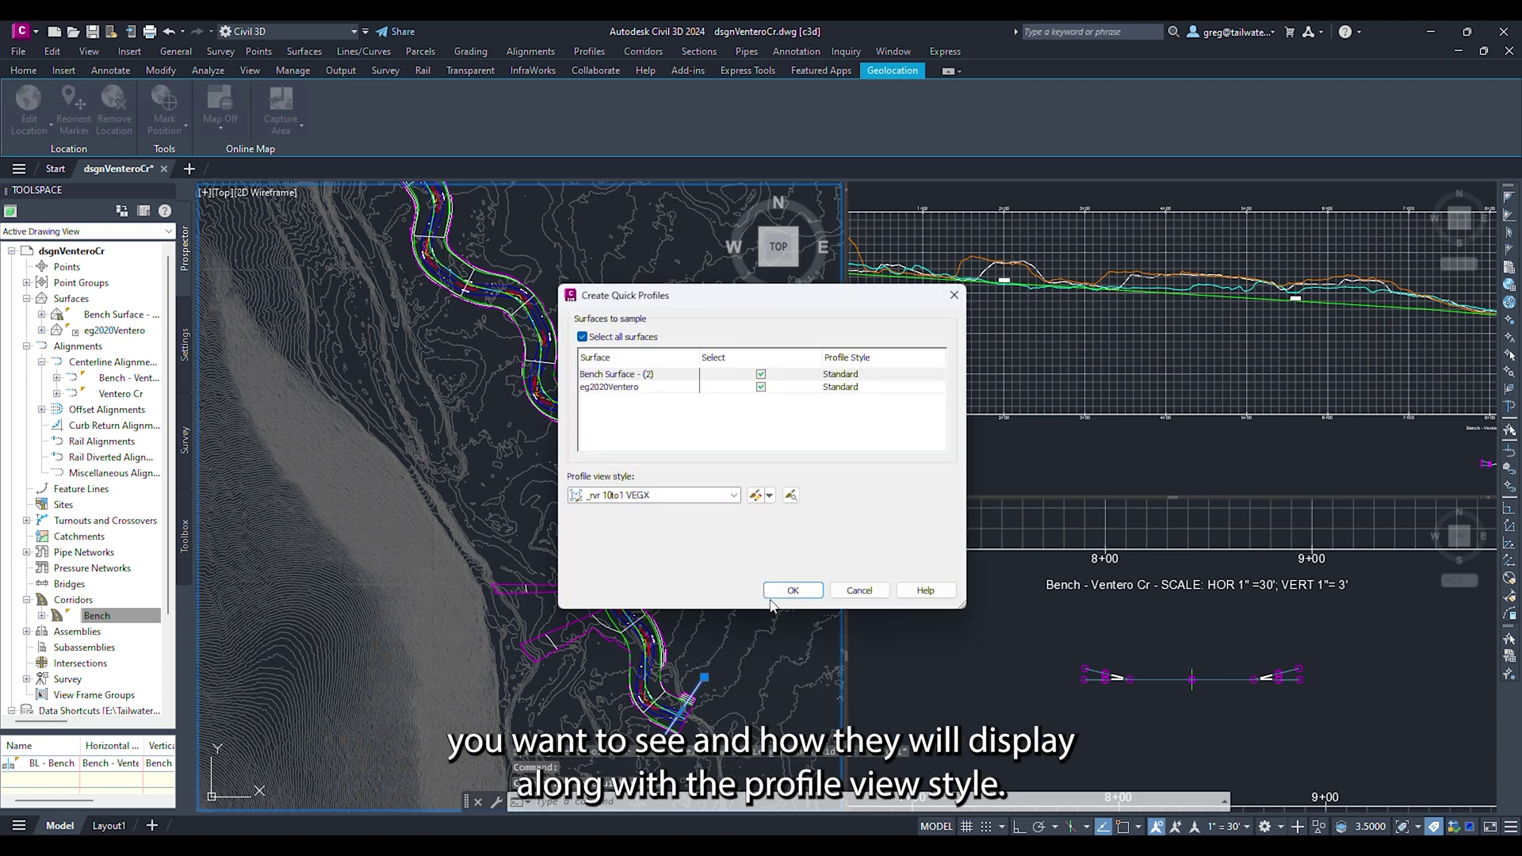
left_click(861, 380)
left_click(725, 425)
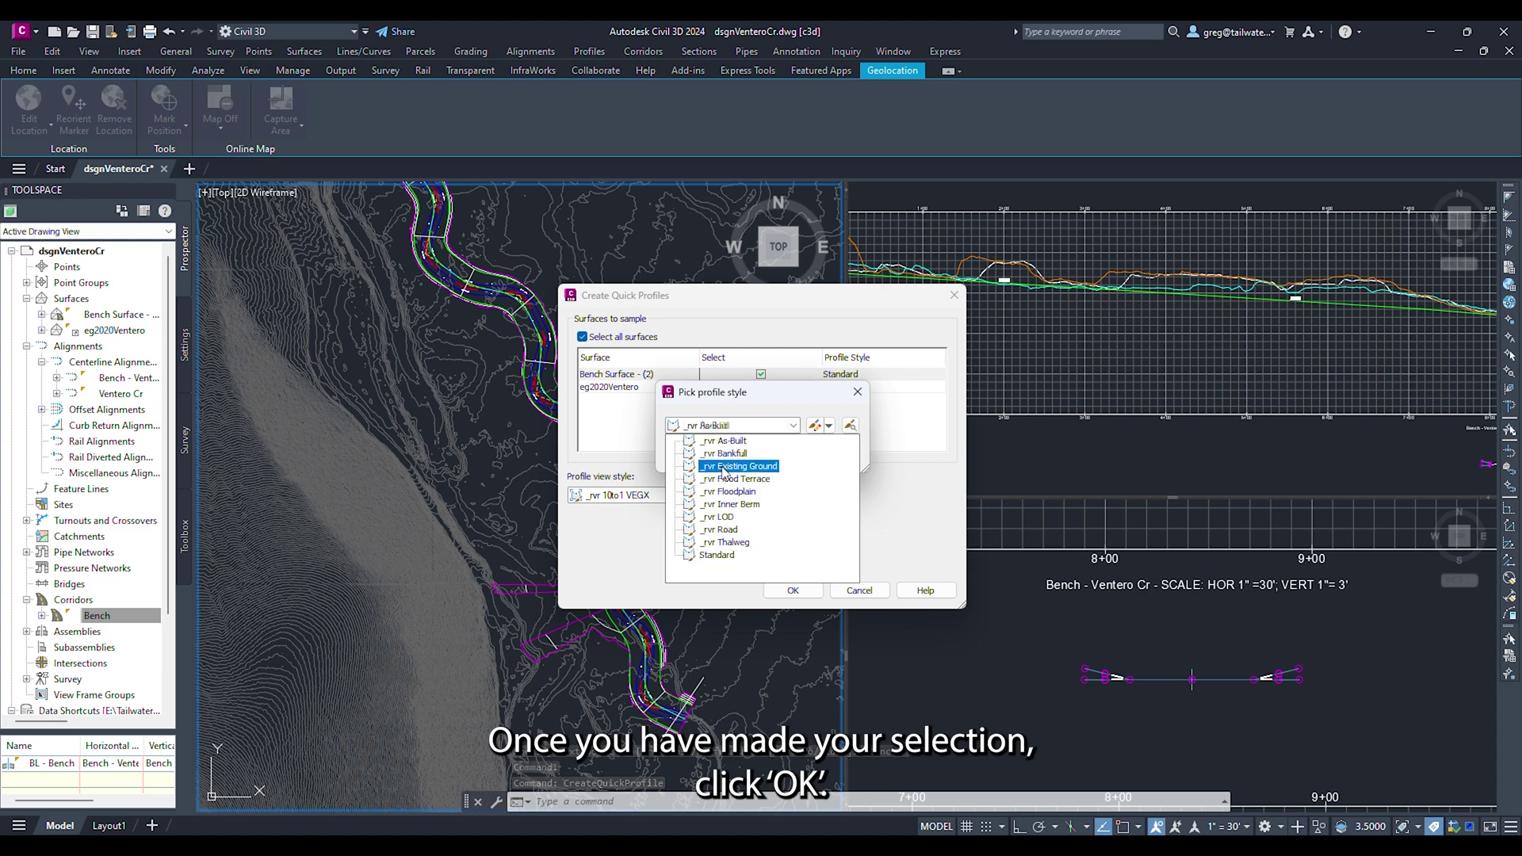
left_click(728, 491)
left_click(784, 455)
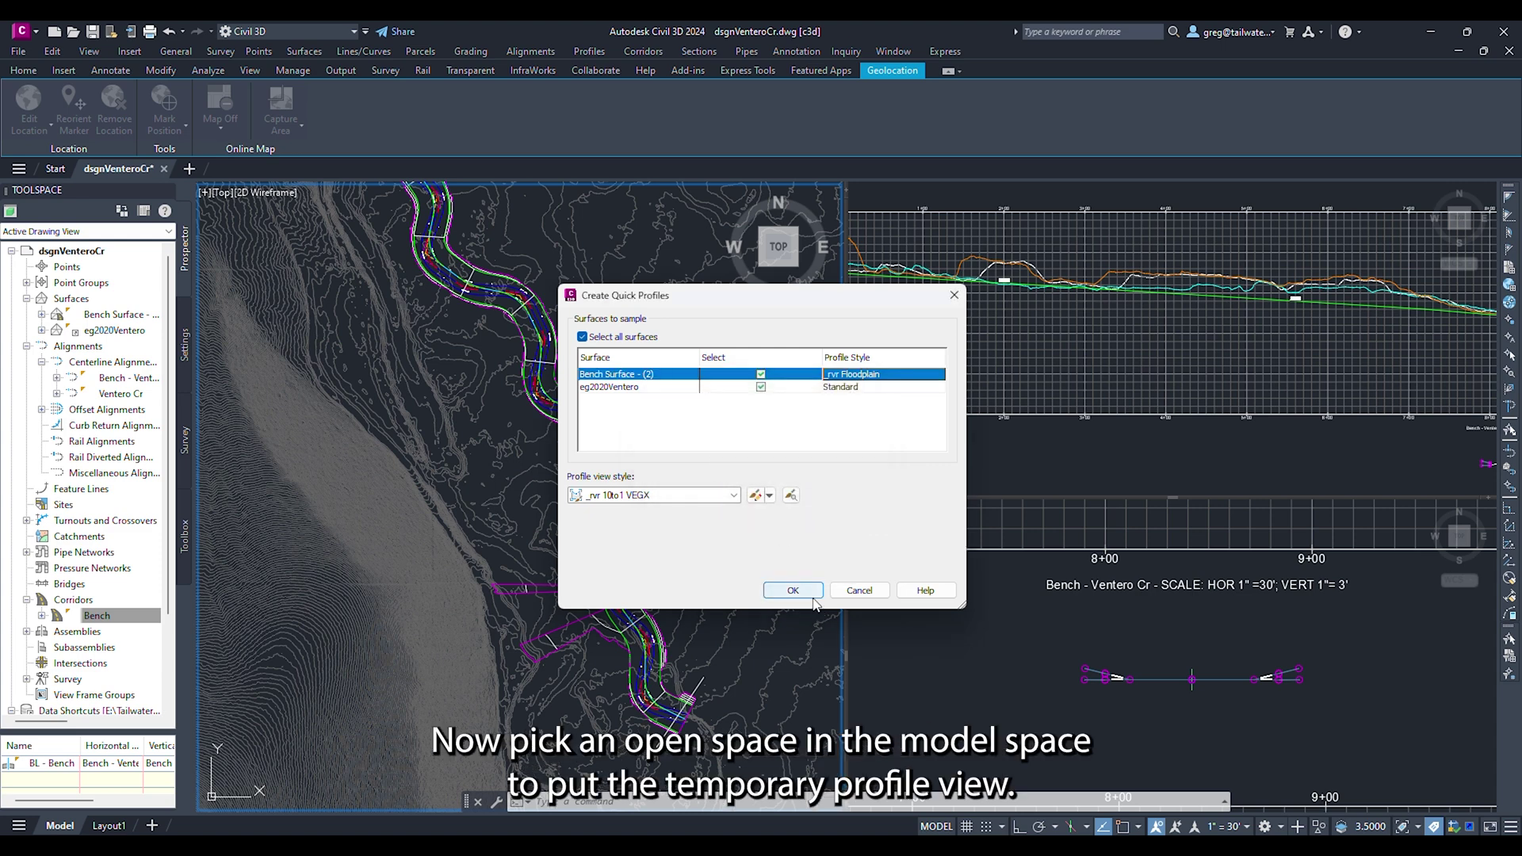
Step: Set the profile view style to _rvr 10to1 VEGX (model) and place the quick profile in open space near the assembly
left_click(662, 501)
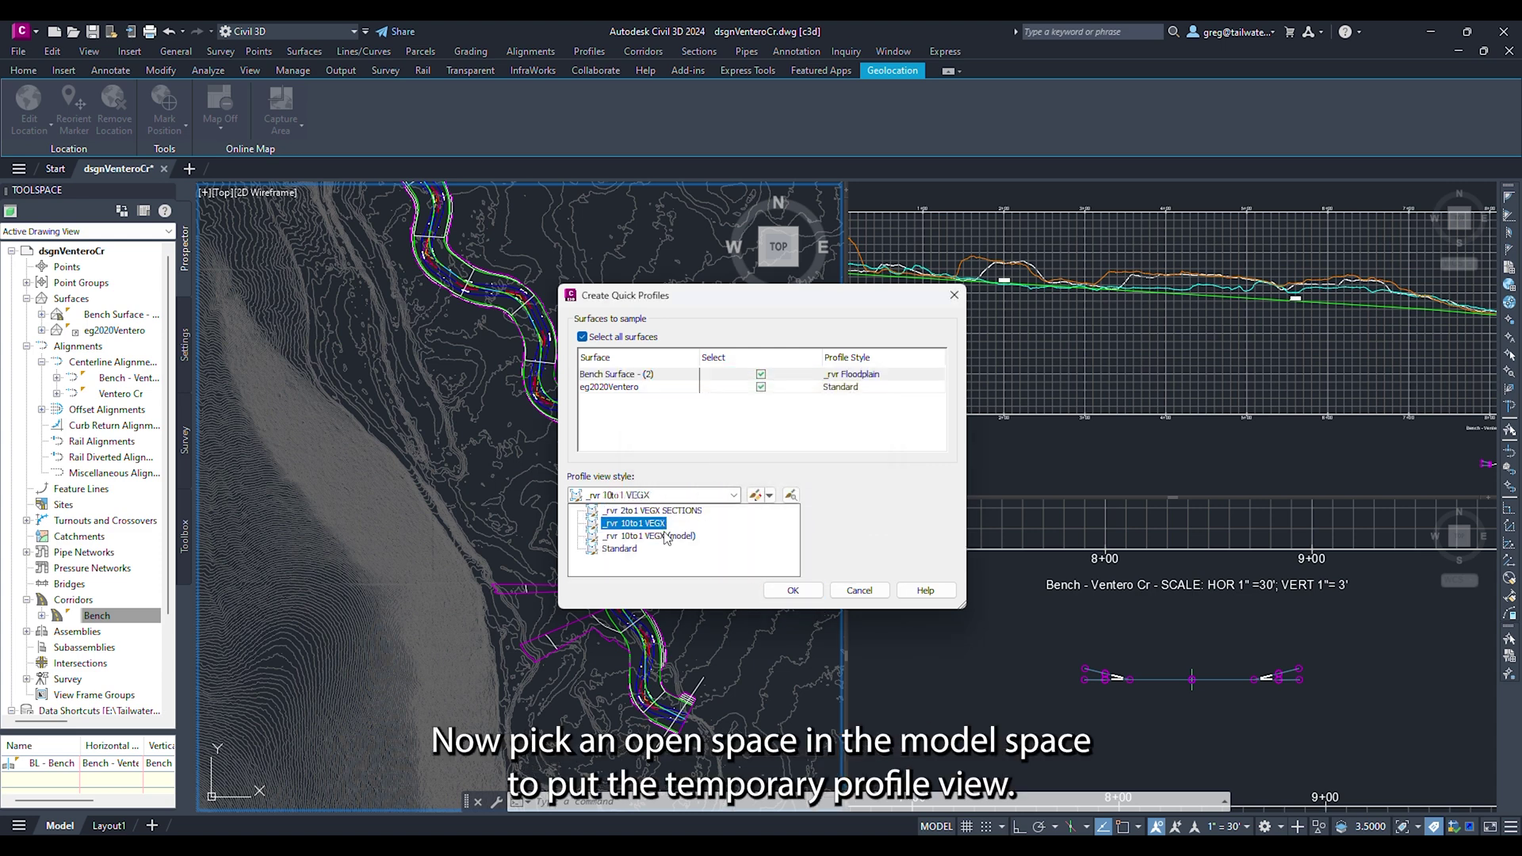
left_click(668, 534)
left_click(806, 591)
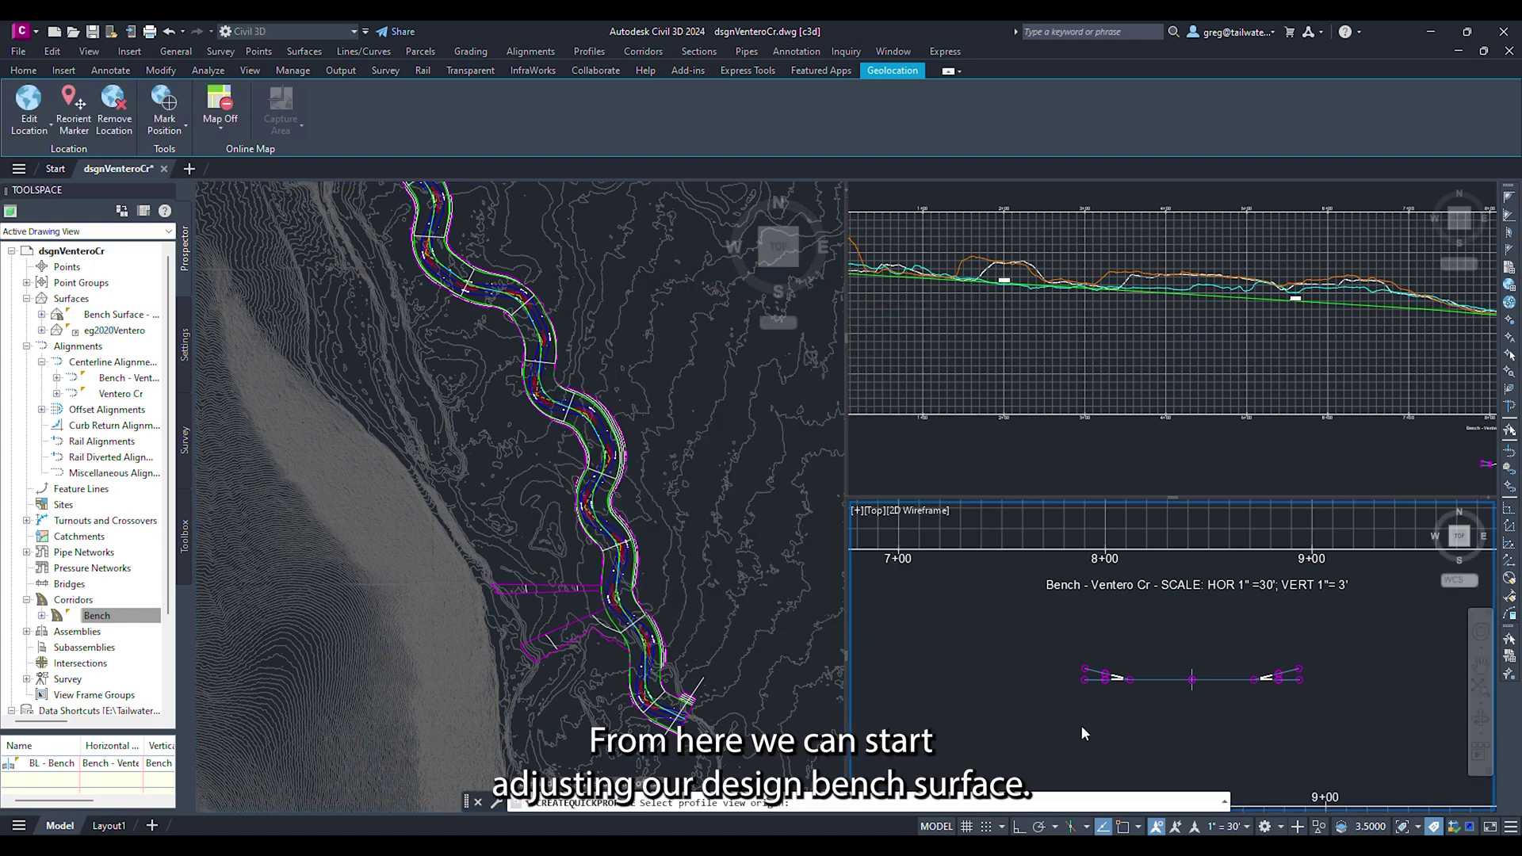
left_click(1205, 635)
Step: Raise the Bench profile's start point at station 0+00 with object snap off, and rebuild the Bench corridor
scroll(1260, 634, "up", 8)
left_click(951, 388)
middle_click_drag(951, 388, 1247, 482)
scroll(1139, 335, "up", 6)
scroll(1123, 327, "up", 4)
left_click(1122, 321)
left_click(1107, 318)
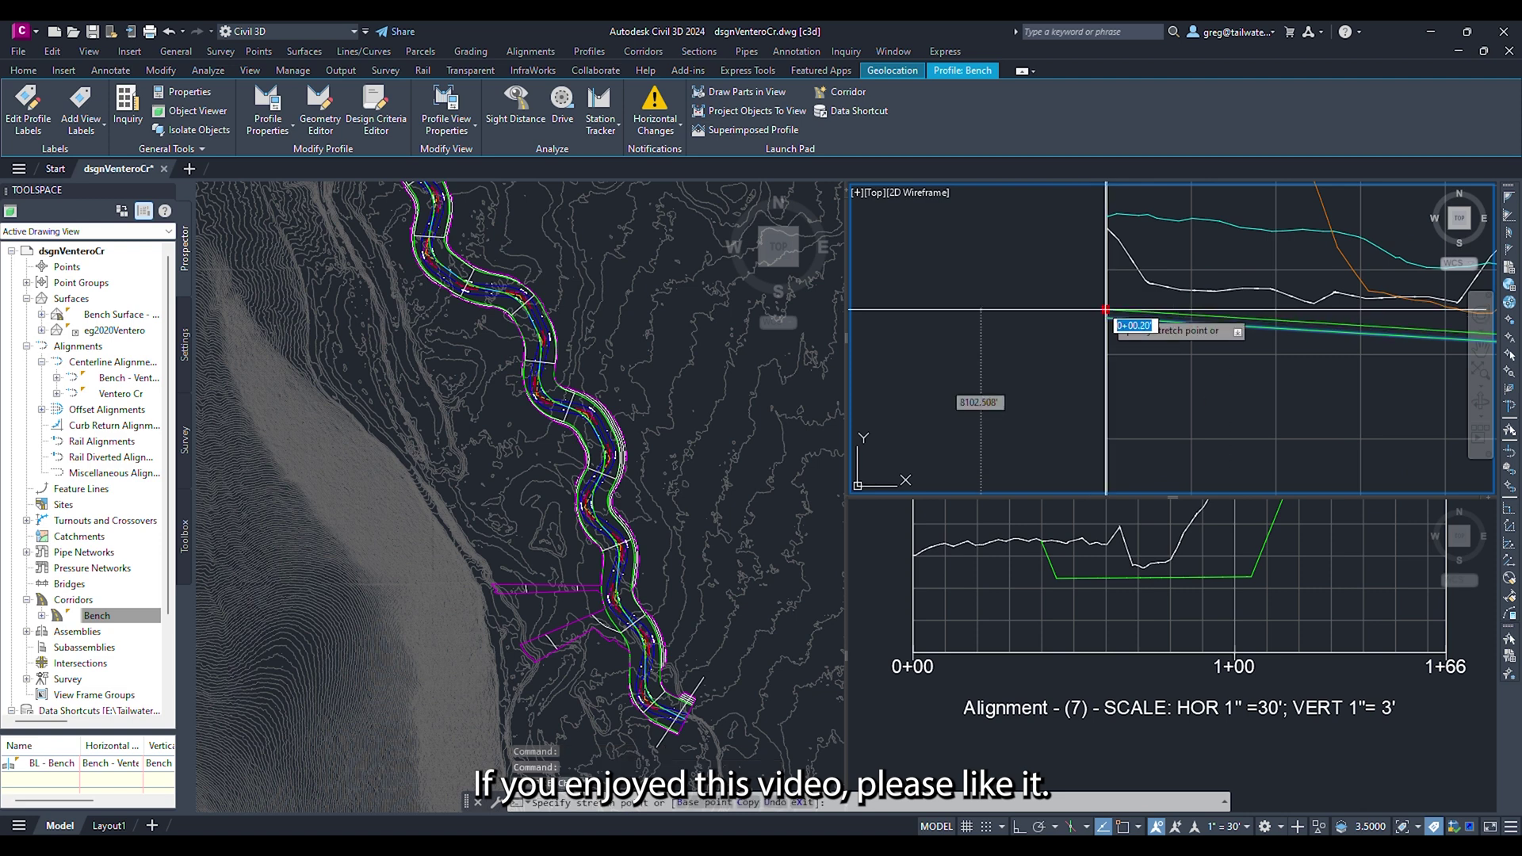
key("F3")
left_click(1106, 300)
key("Escape")
right_click(147, 614)
left_click(198, 406)
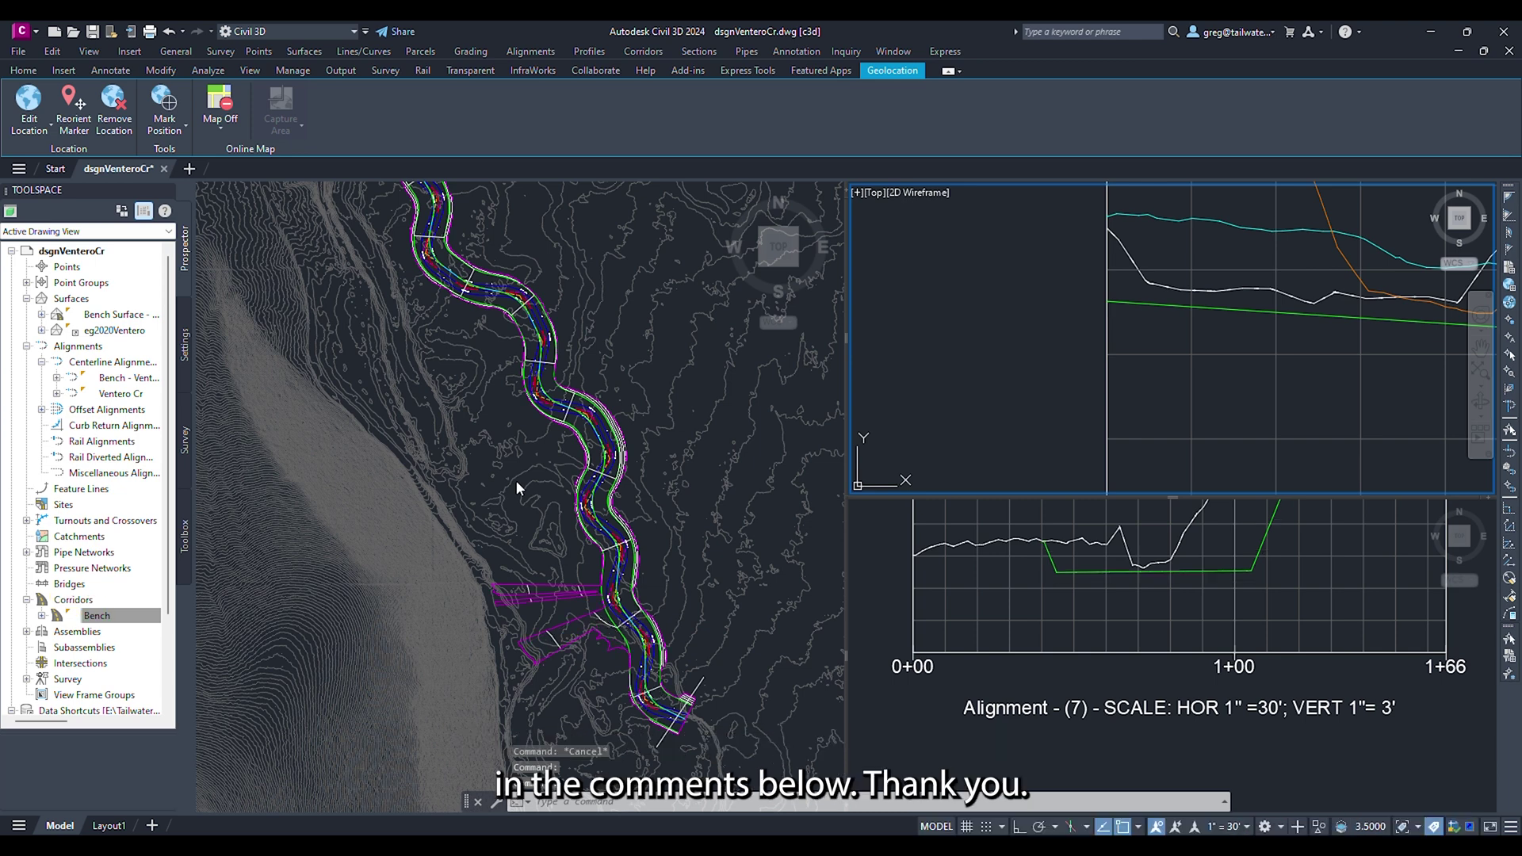
Step: Move the section polyline north to cross the corridor in its middle bends, and bring its quick profile into view
left_click(662, 739)
left_click(657, 745)
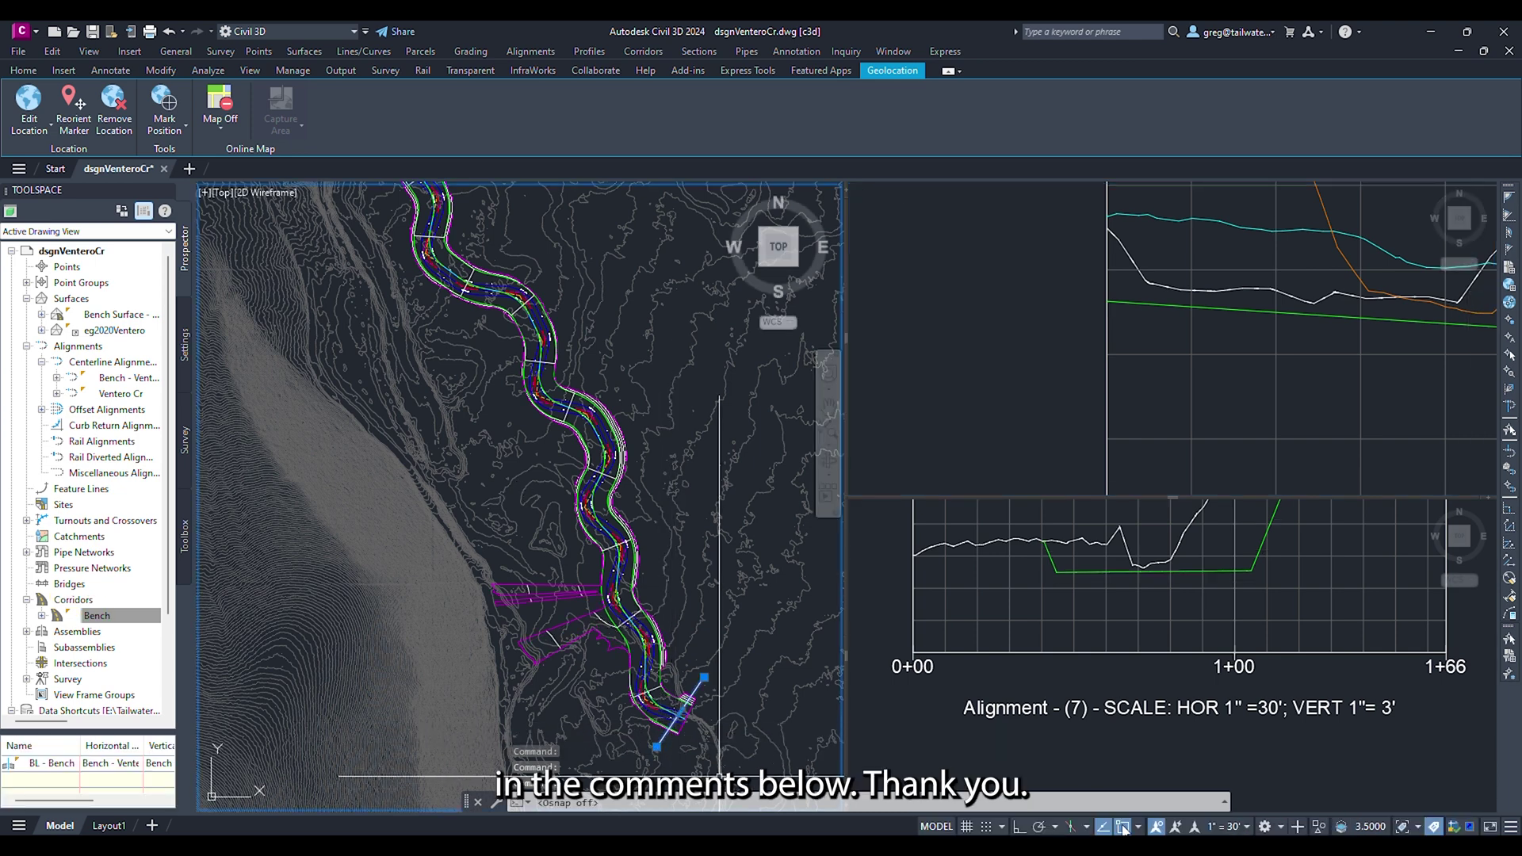
left_click(561, 511)
left_click(1233, 570)
middle_click_drag(1232, 570, 1263, 705)
Step: Turn on station tracking in all viewports for the Bench profile view
left_click(1347, 392)
scroll(1347, 393, "down", 4)
middle_click_drag(1379, 393, 924, 372)
left_click(1044, 271)
key("Escape")
left_click(1007, 268)
left_click(612, 128)
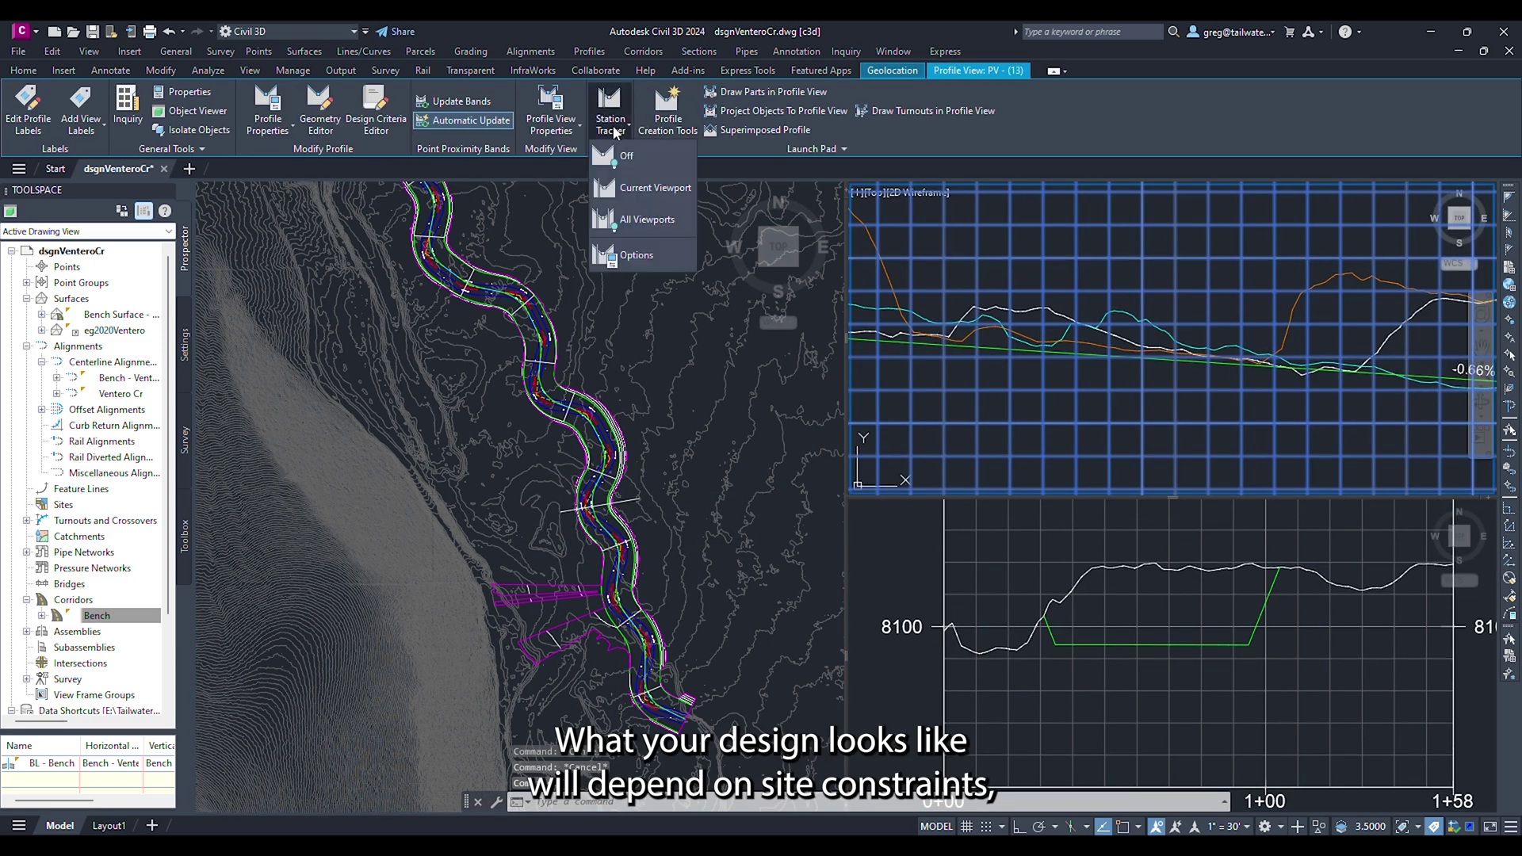
left_click(627, 221)
Step: Raise the Bench profile PVI near station 7+20 and rebuild the Bench corridor
middle_click_drag(1458, 413, 880, 410)
middle_click_drag(1400, 410, 792, 410)
left_click(1055, 390)
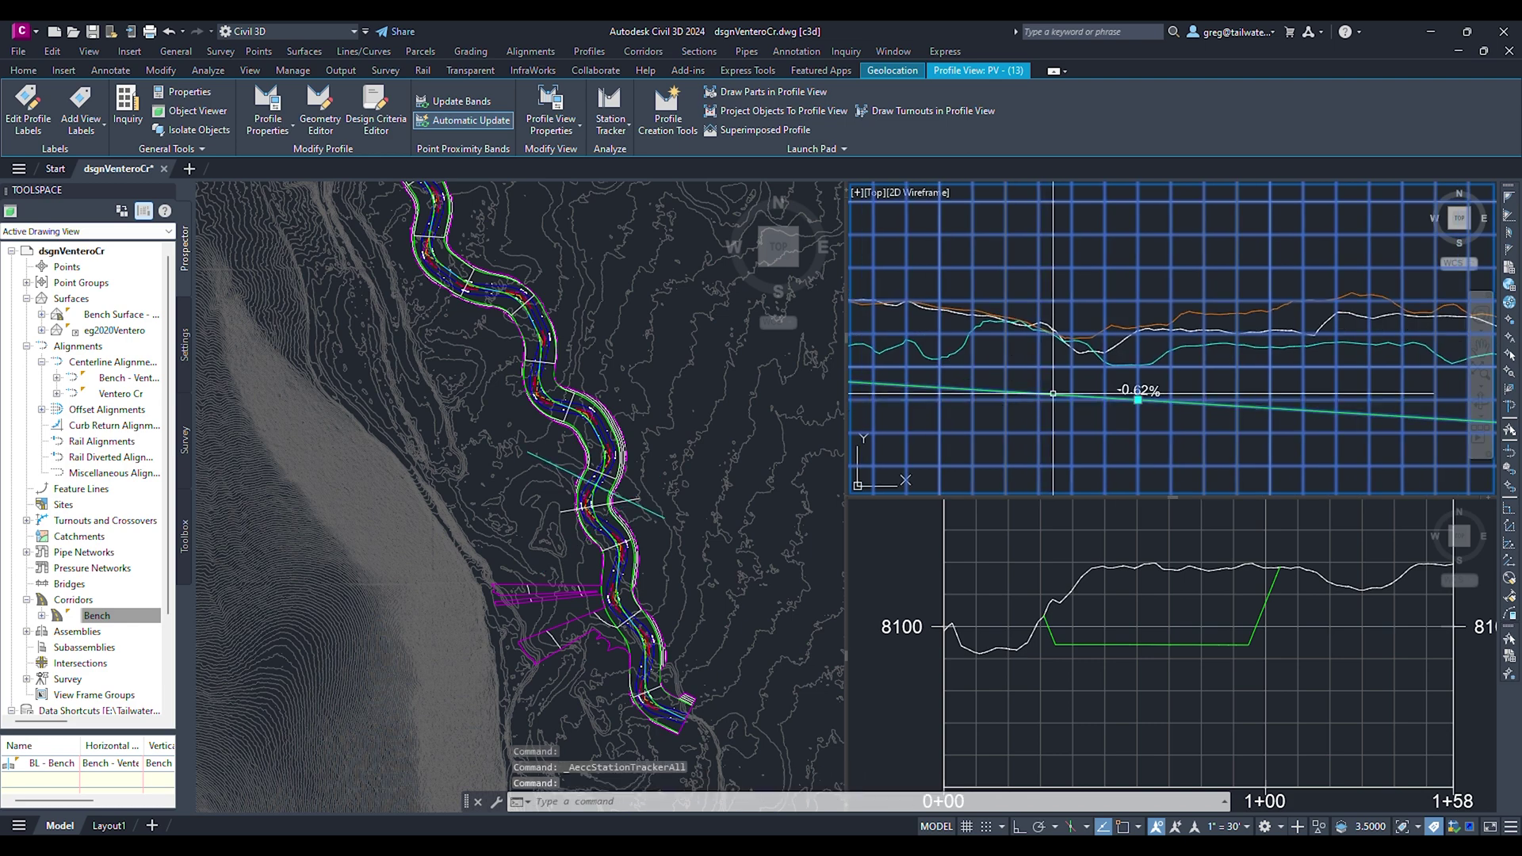
scroll(1062, 416, "down", 4)
middle_click_drag(1065, 430, 1153, 432)
scroll(1357, 428, "up", 1)
middle_click_drag(1357, 428, 1297, 409)
scroll(1297, 409, "up", 1)
left_click(1297, 408)
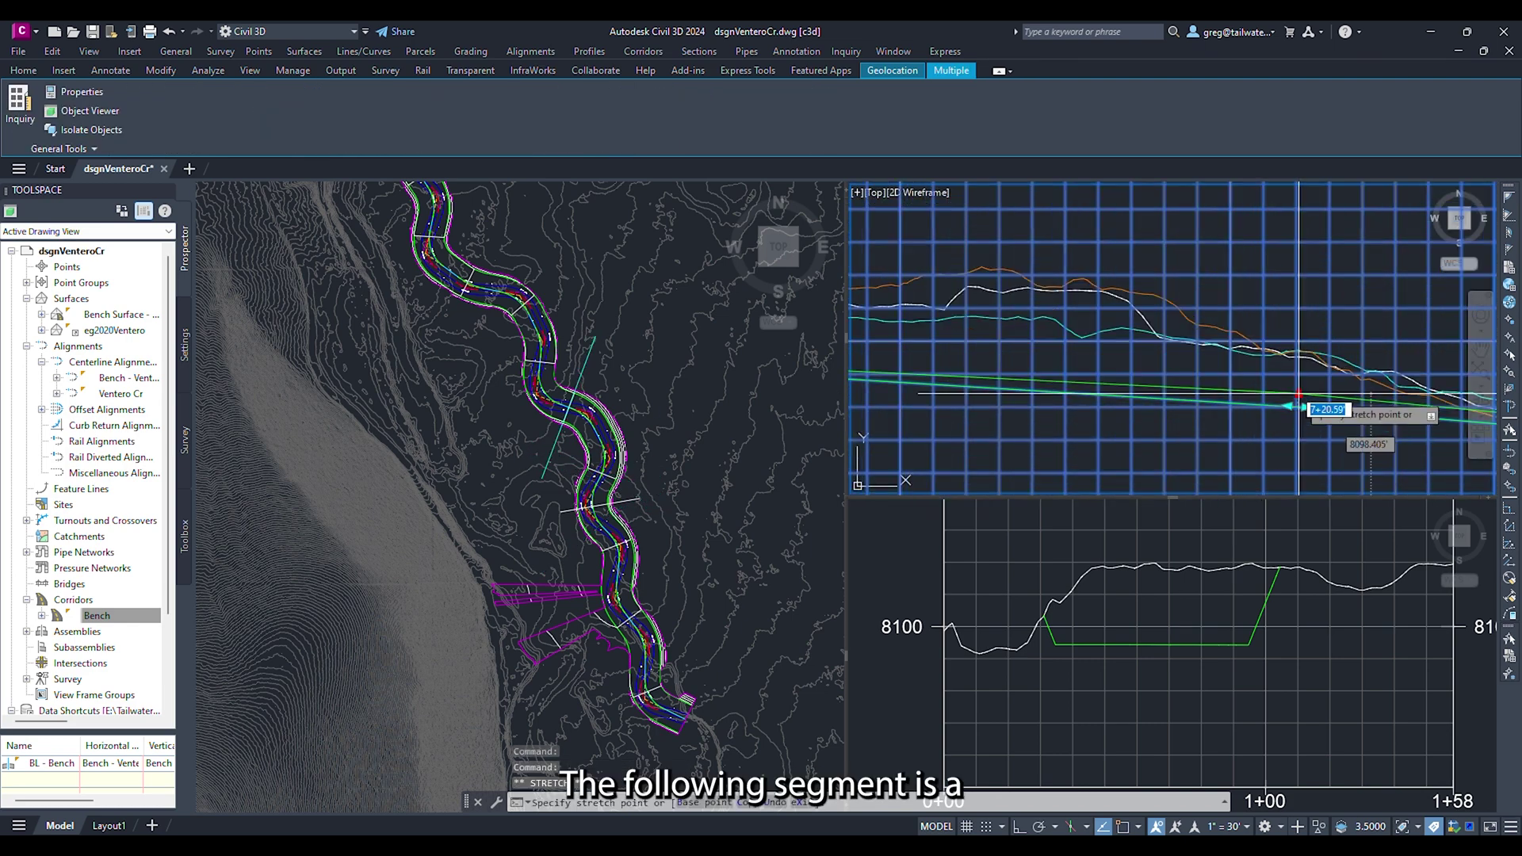
left_click(1296, 379)
key("Escape")
right_click(131, 616)
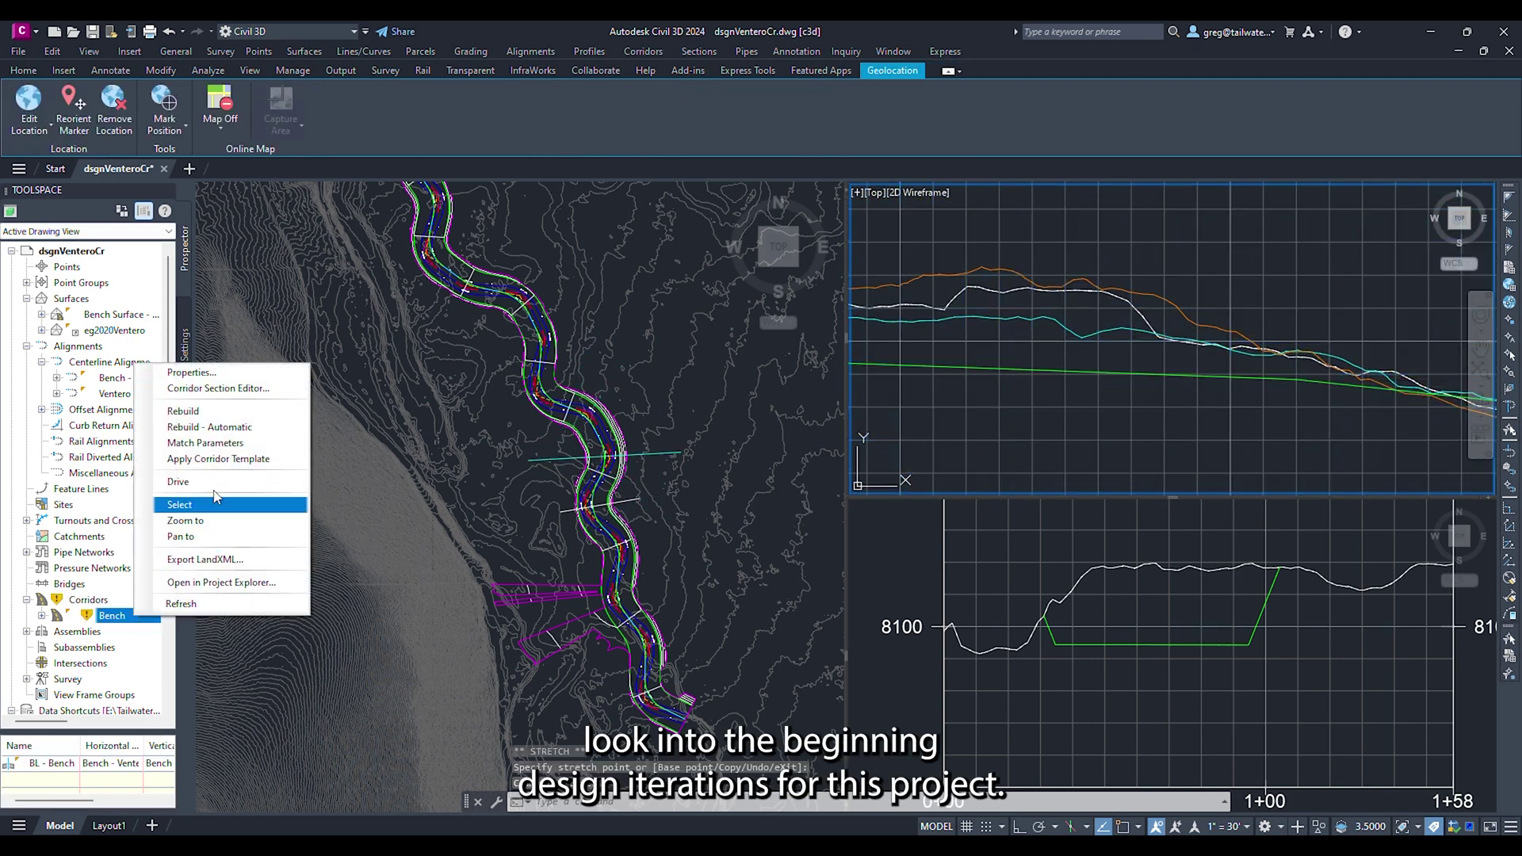
left_click(268, 444)
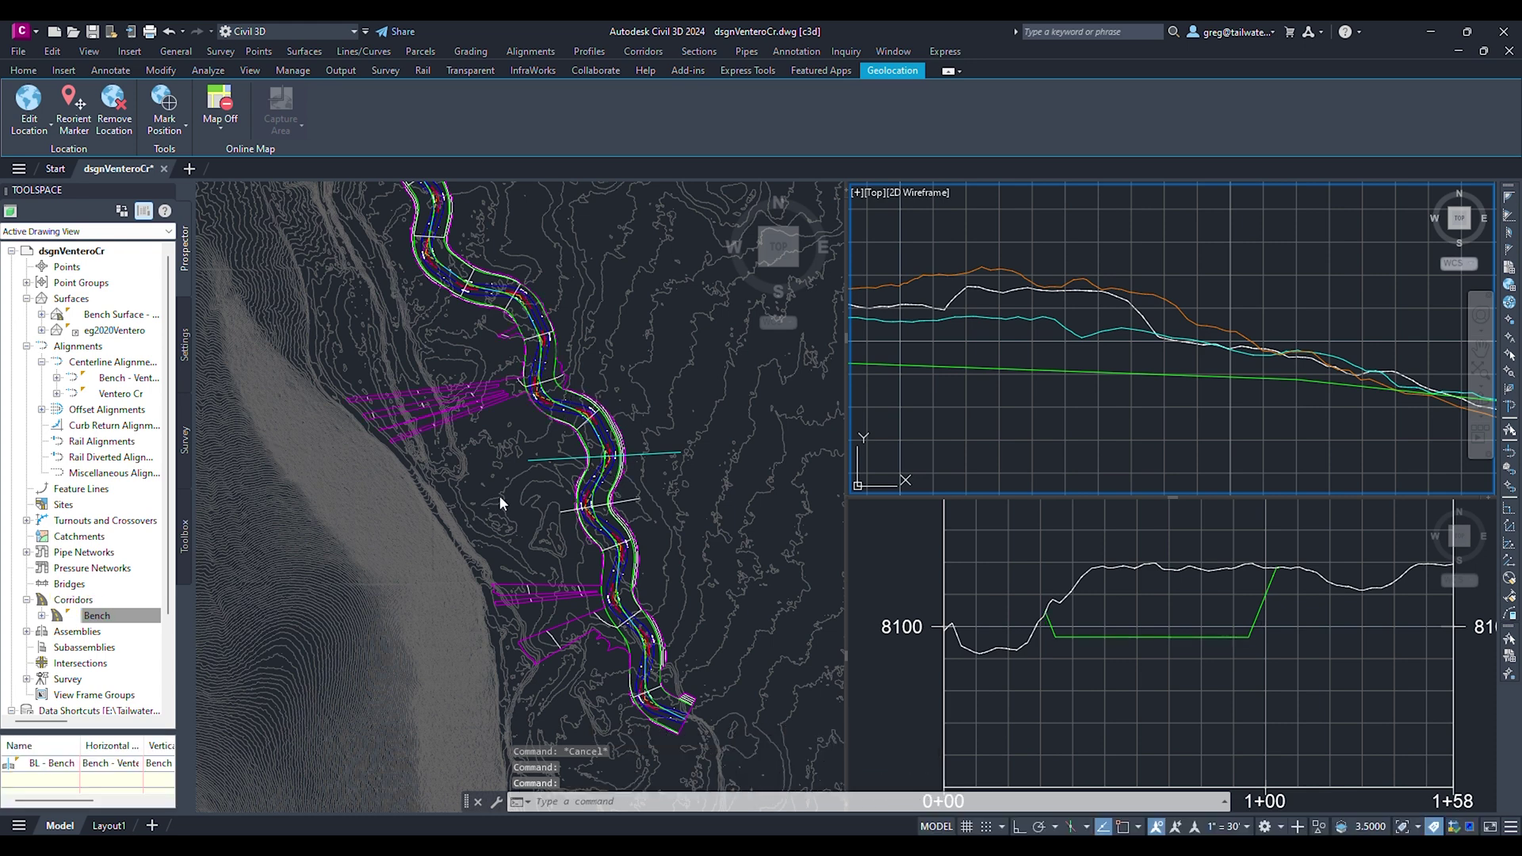
Step: Lower the PVI near station 7+20 slightly and rebuild the Bench corridor again
left_click(1278, 380)
right_click(119, 615)
left_click(168, 405)
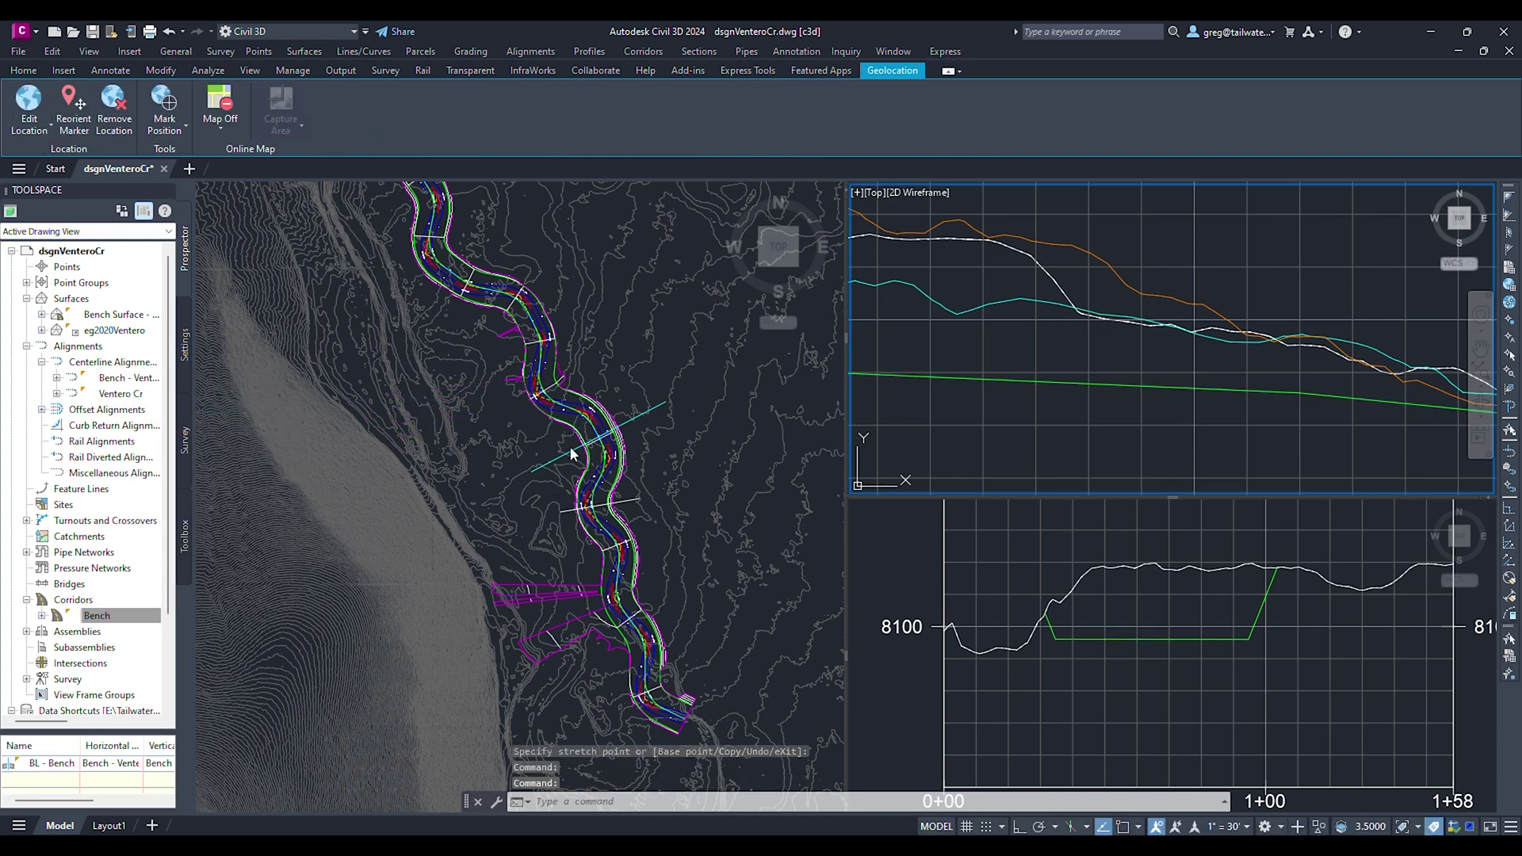
Step: Move the section polyline farther north to cross the corridor just above its middle bends
left_click(571, 440)
left_click(561, 511)
left_click(600, 505)
scroll(515, 452, "up", 2)
middle_click_drag(411, 212, 539, 525)
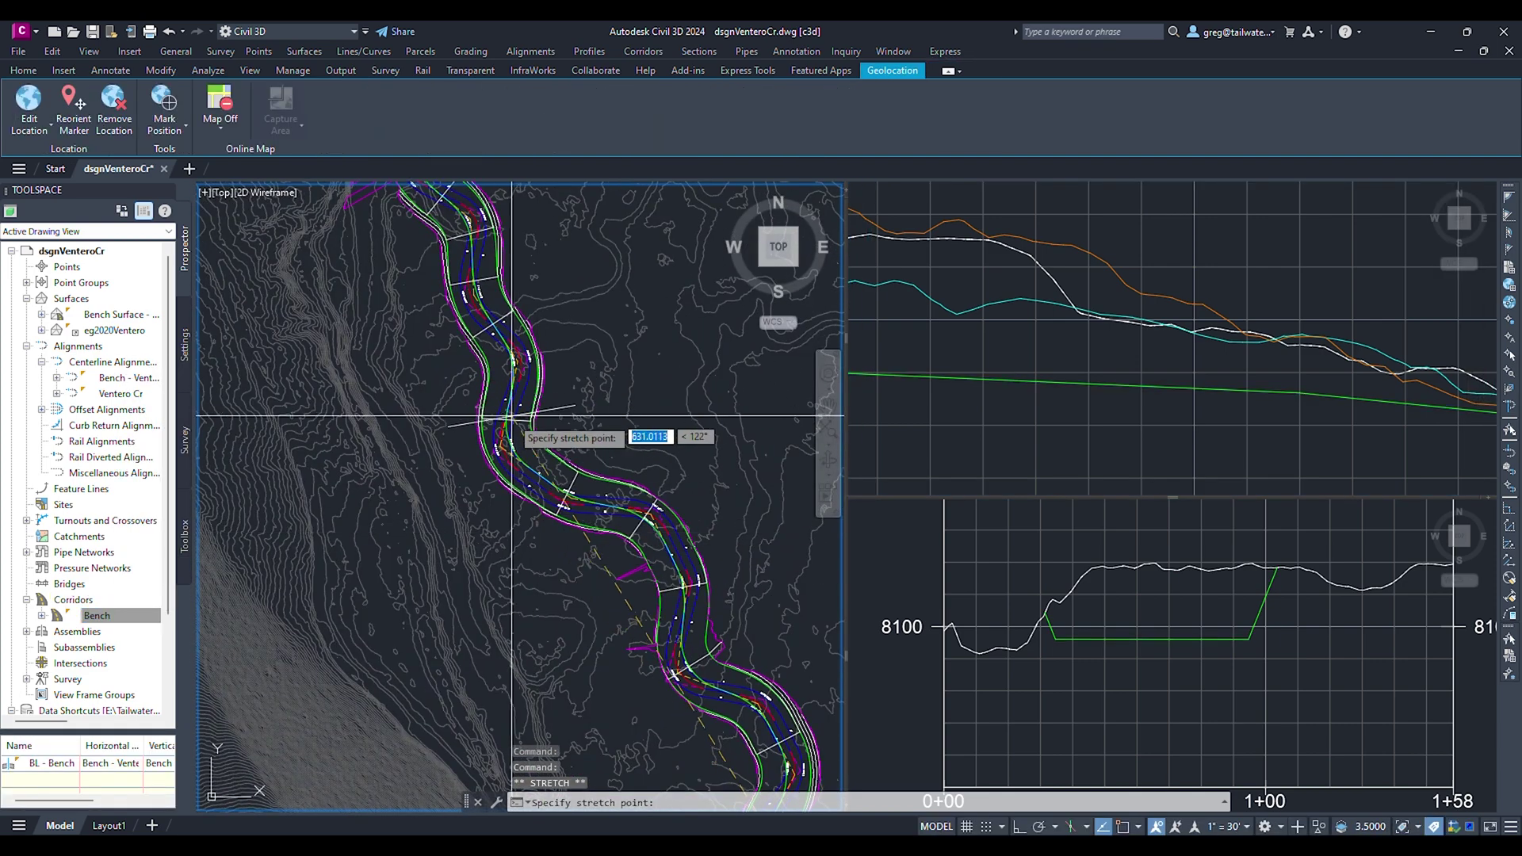
left_click(577, 428)
Step: Raise the next Bench profile PVI beyond station 7+20 and rebuild the Bench corridor
left_click(1260, 393)
middle_click_drag(1260, 393, 951, 360)
middle_click_drag(1363, 388, 911, 369)
middle_click_drag(1264, 405, 943, 399)
left_click(1070, 441)
scroll(1072, 464, "up", 2)
left_click(1087, 416)
left_click(1088, 389)
right_click(125, 615)
left_click(157, 408)
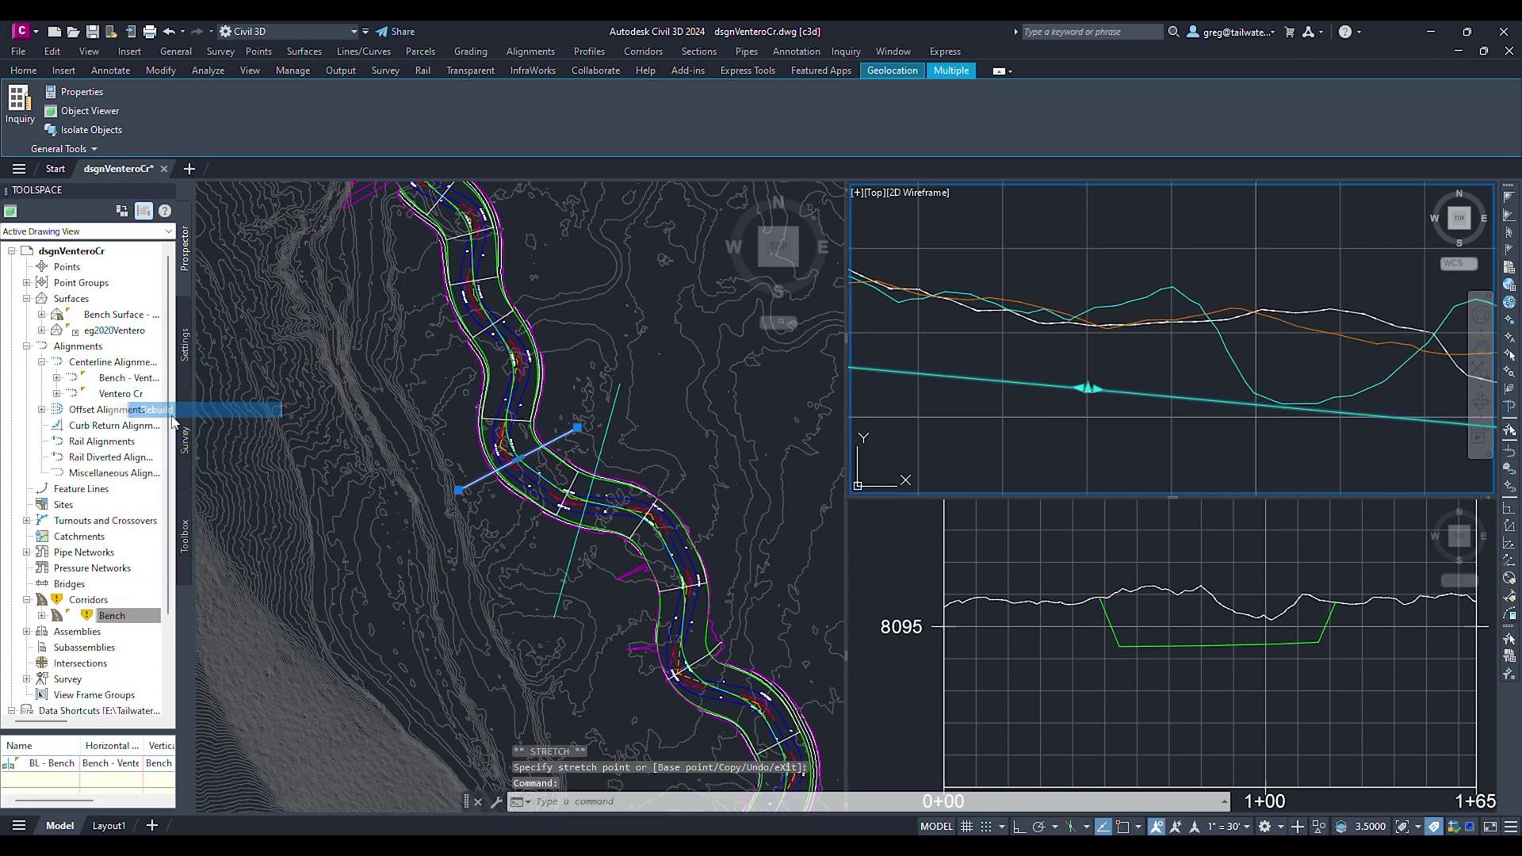
key("Escape")
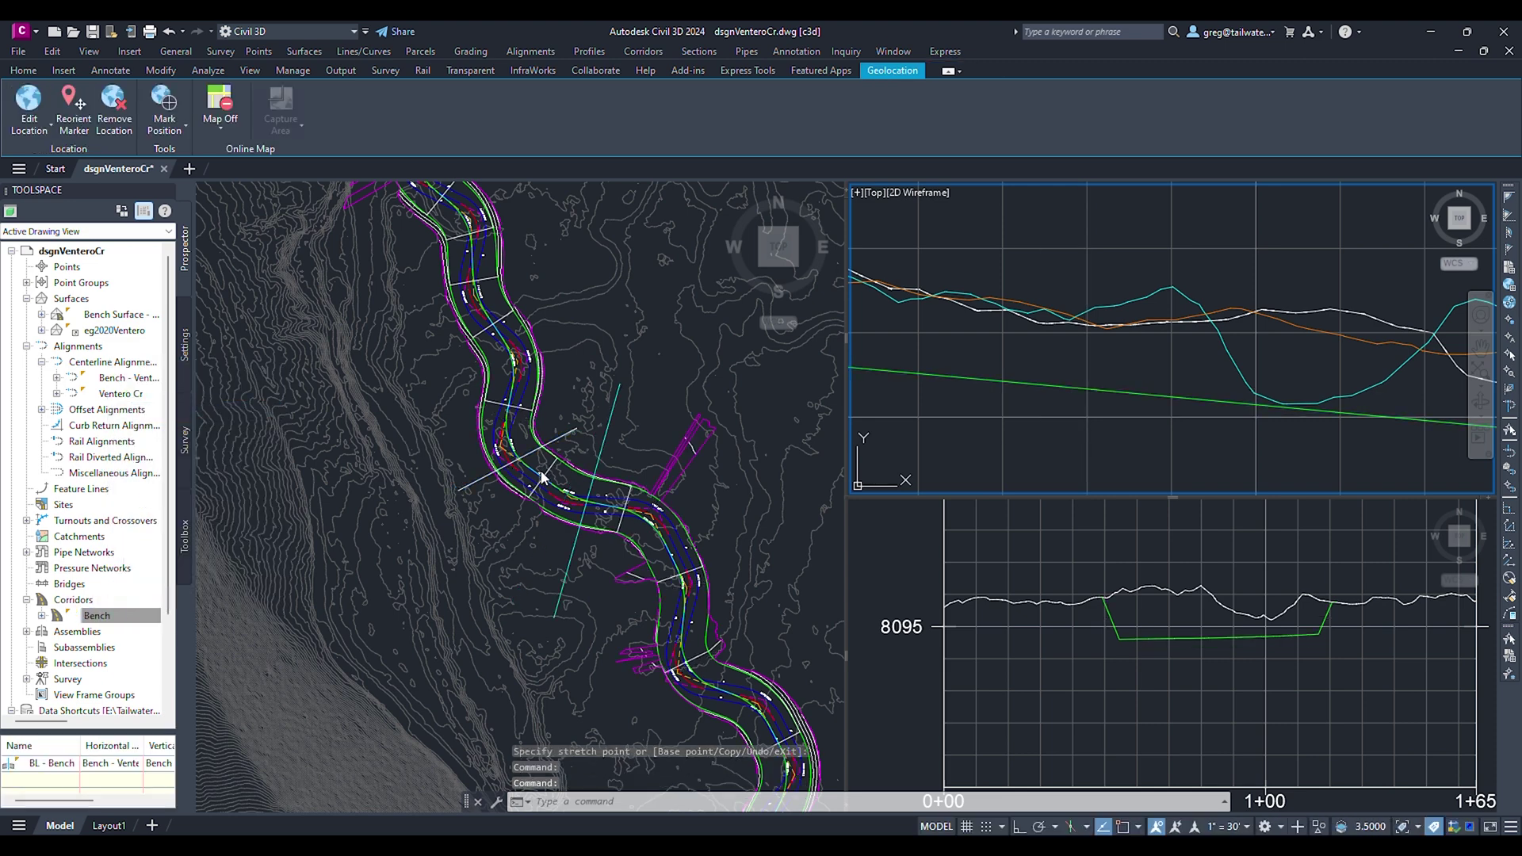
Step: Raise the same Bench profile PVI a second time and rebuild the corridor to update the section
left_click(1325, 412)
left_click(1087, 389)
left_click(1086, 370)
right_click(124, 615)
right_click(122, 614)
left_click(187, 407)
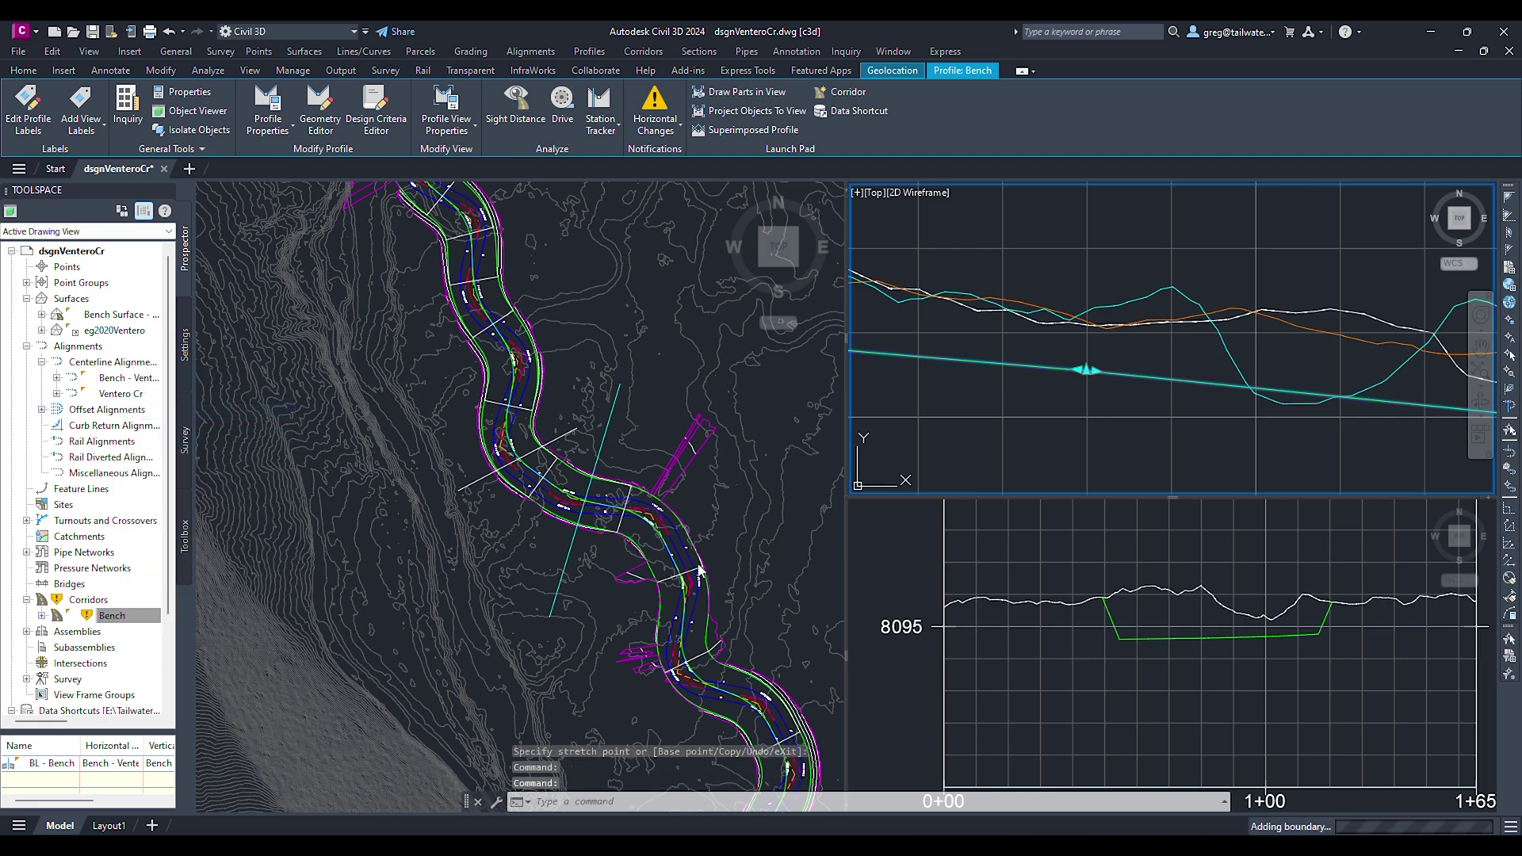
Step: Move the section polyline up the corridor to cross the bend below its northern end
left_click(444, 492)
left_click(482, 497)
key("Escape")
left_click(474, 478)
left_click(466, 488)
left_click(518, 460)
middle_click_drag(478, 324, 564, 539)
left_click(547, 435)
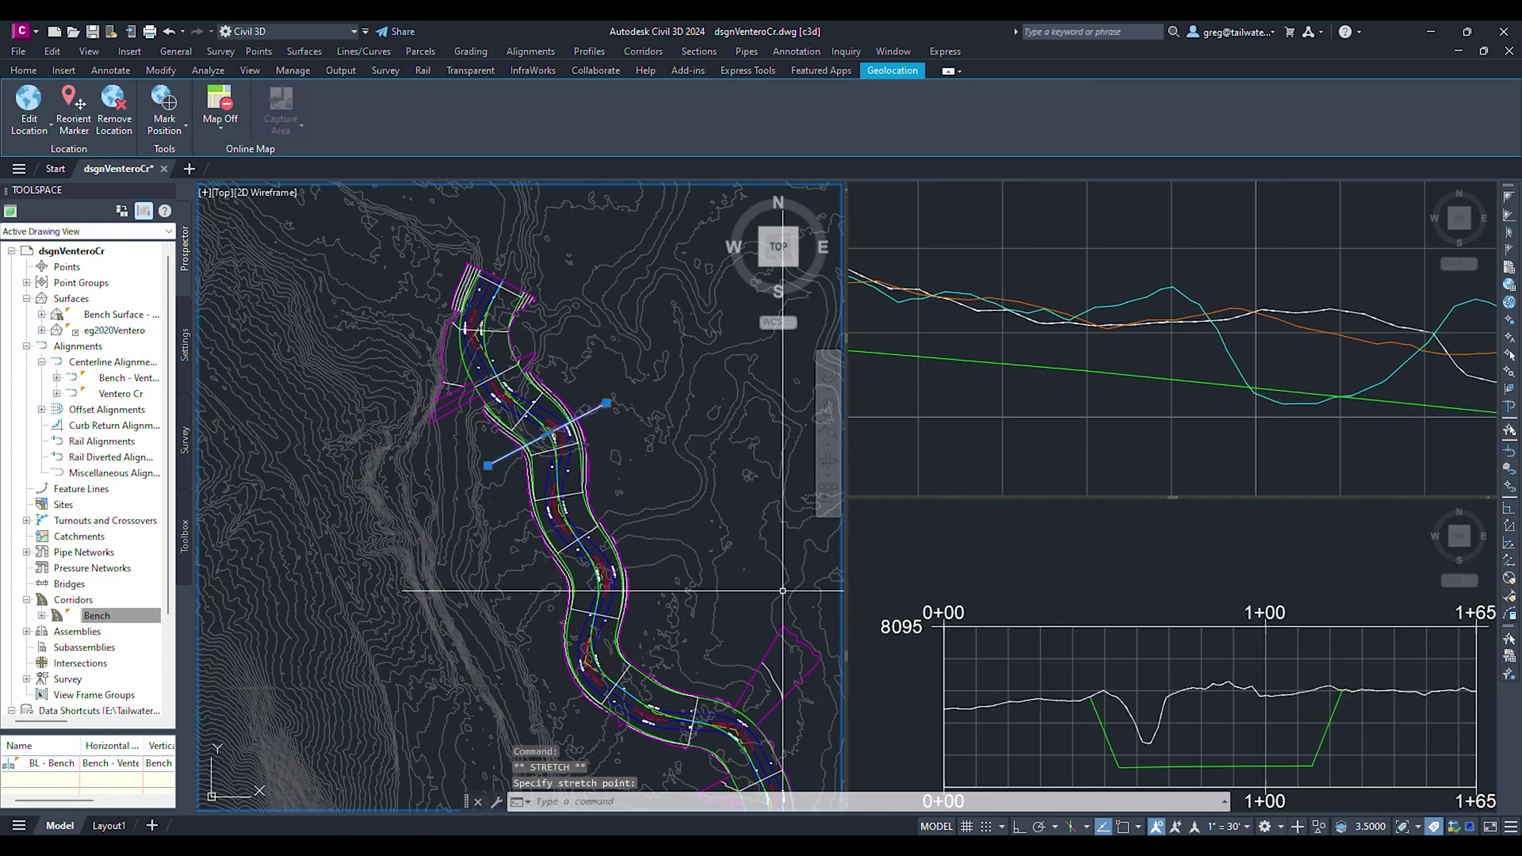
Step: Raise the following Bench profile PVI, where the grade steepens, and rebuild the Bench corridor
left_click(1294, 446)
middle_click_drag(1296, 446, 880, 424)
middle_click_drag(1419, 446, 1030, 418)
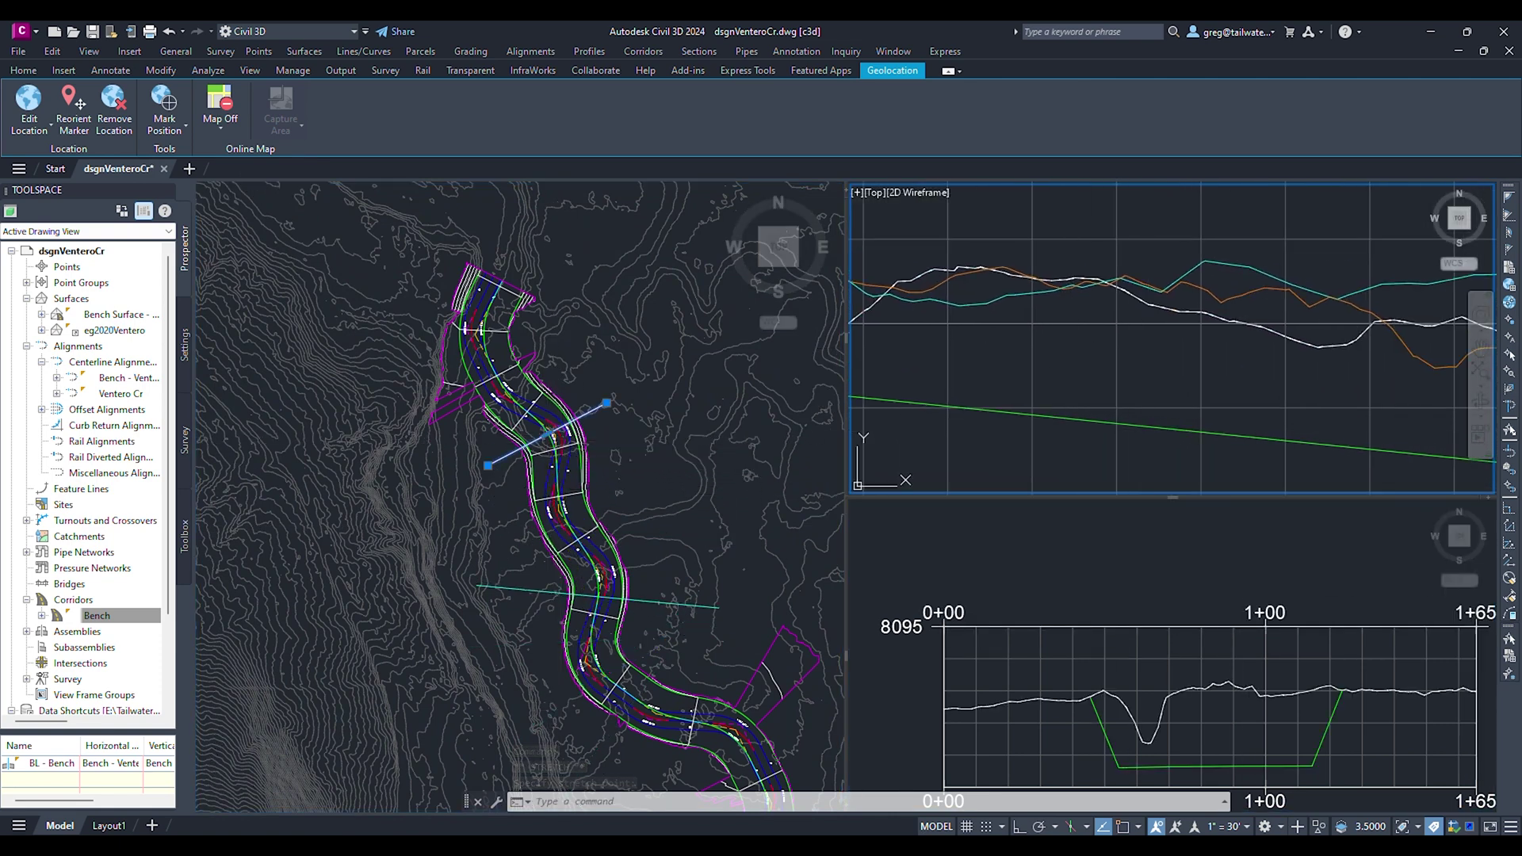
left_click(1145, 424)
scroll(1145, 424, "down", 3)
middle_click_drag(1144, 433, 888, 416)
middle_click_drag(1348, 446, 1104, 435)
scroll(1153, 453, "up", 2)
left_click(1135, 422)
left_click(1137, 390)
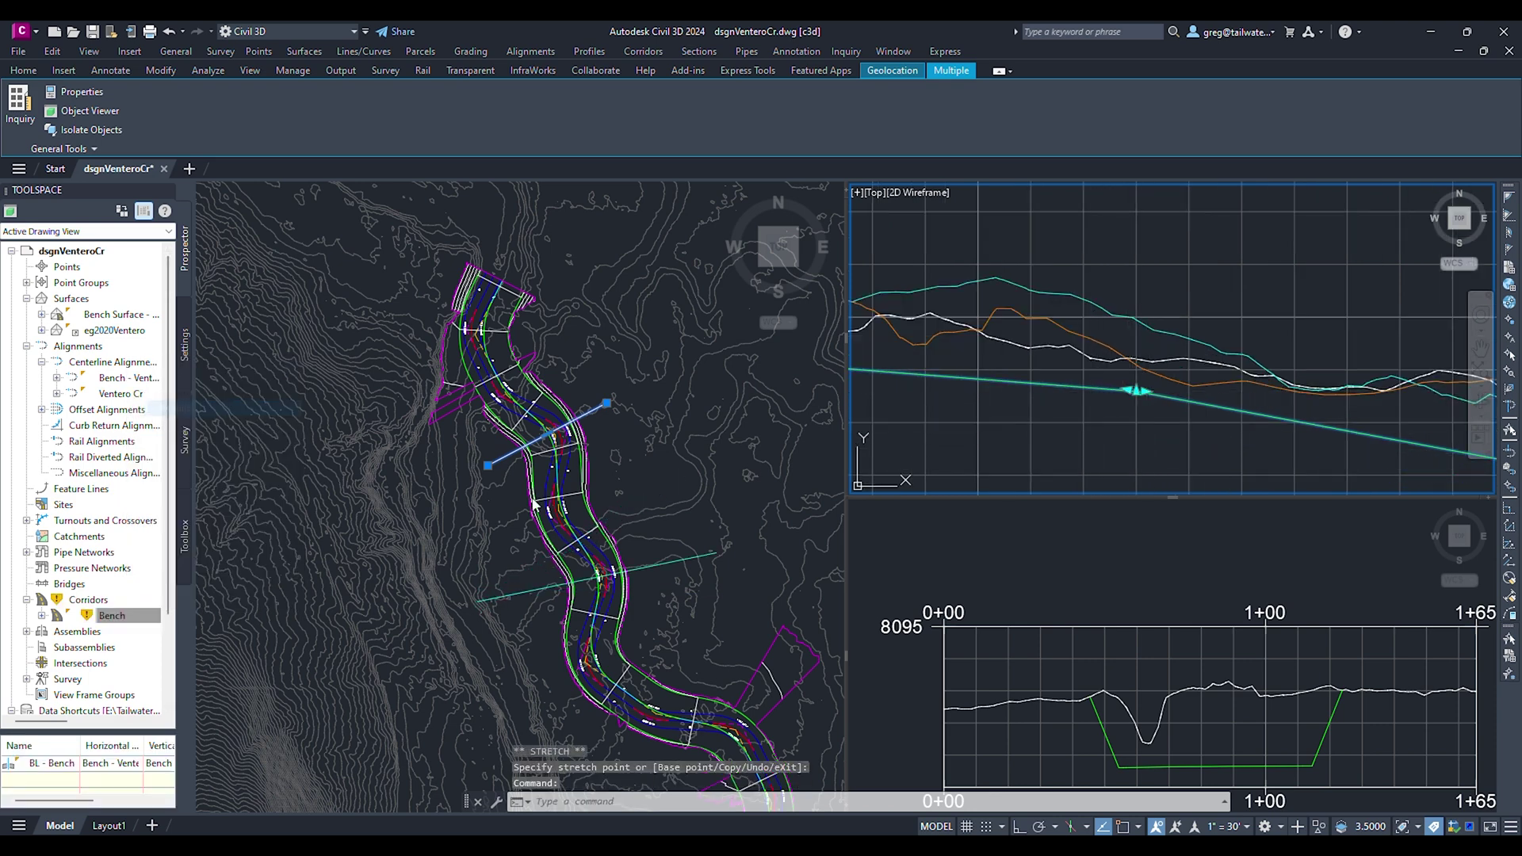
left_click(754, 554)
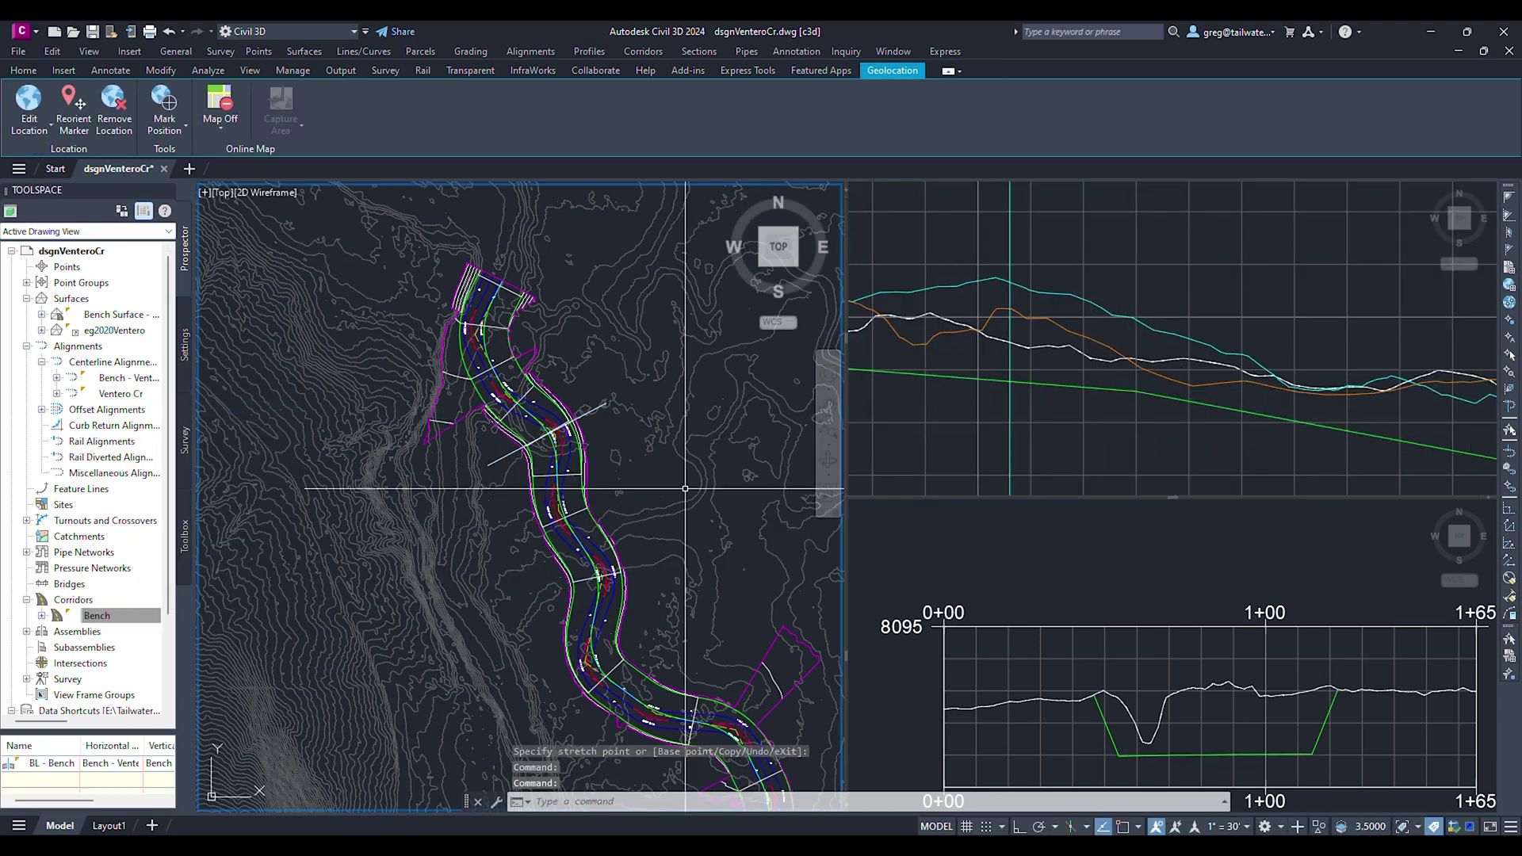
Step: Move both ends of the section polyline so it crosses the northern end of the Bench corridor
left_click(1147, 685)
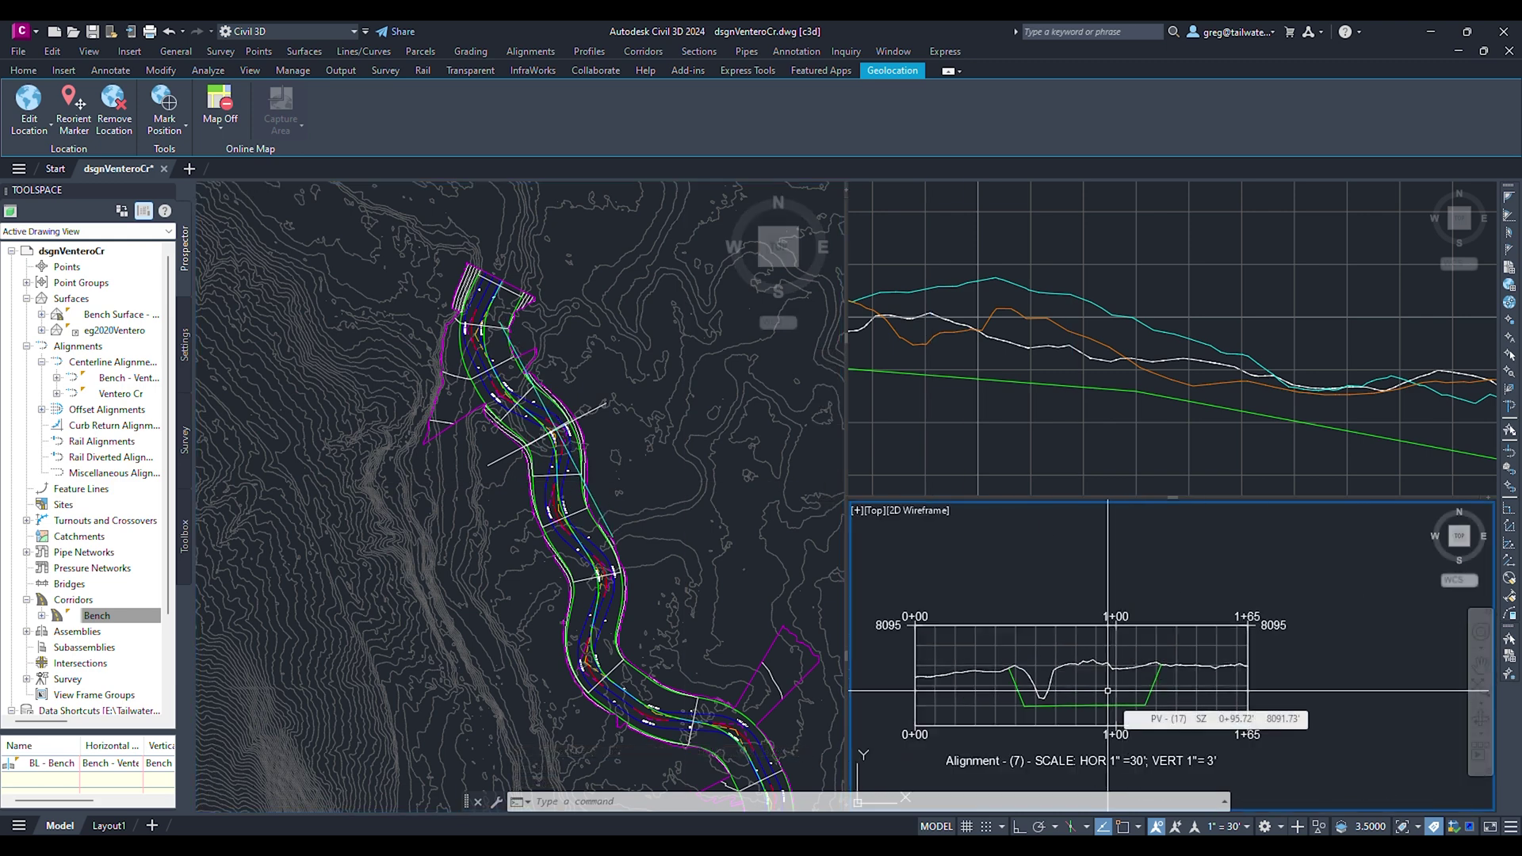
left_click(563, 505)
left_click(535, 440)
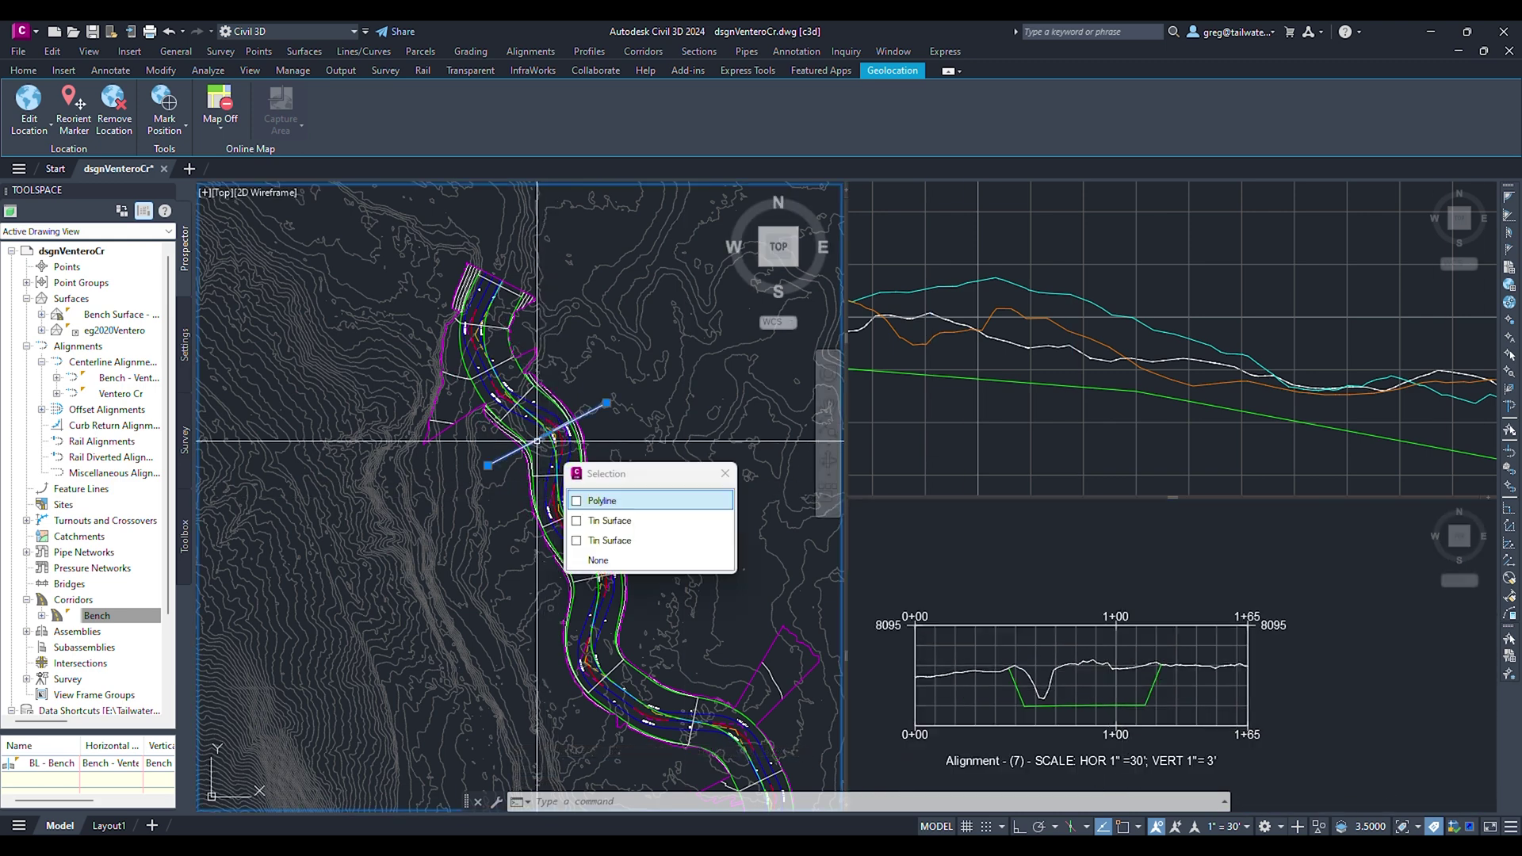
left_click(488, 465)
left_click(410, 262)
left_click(604, 338)
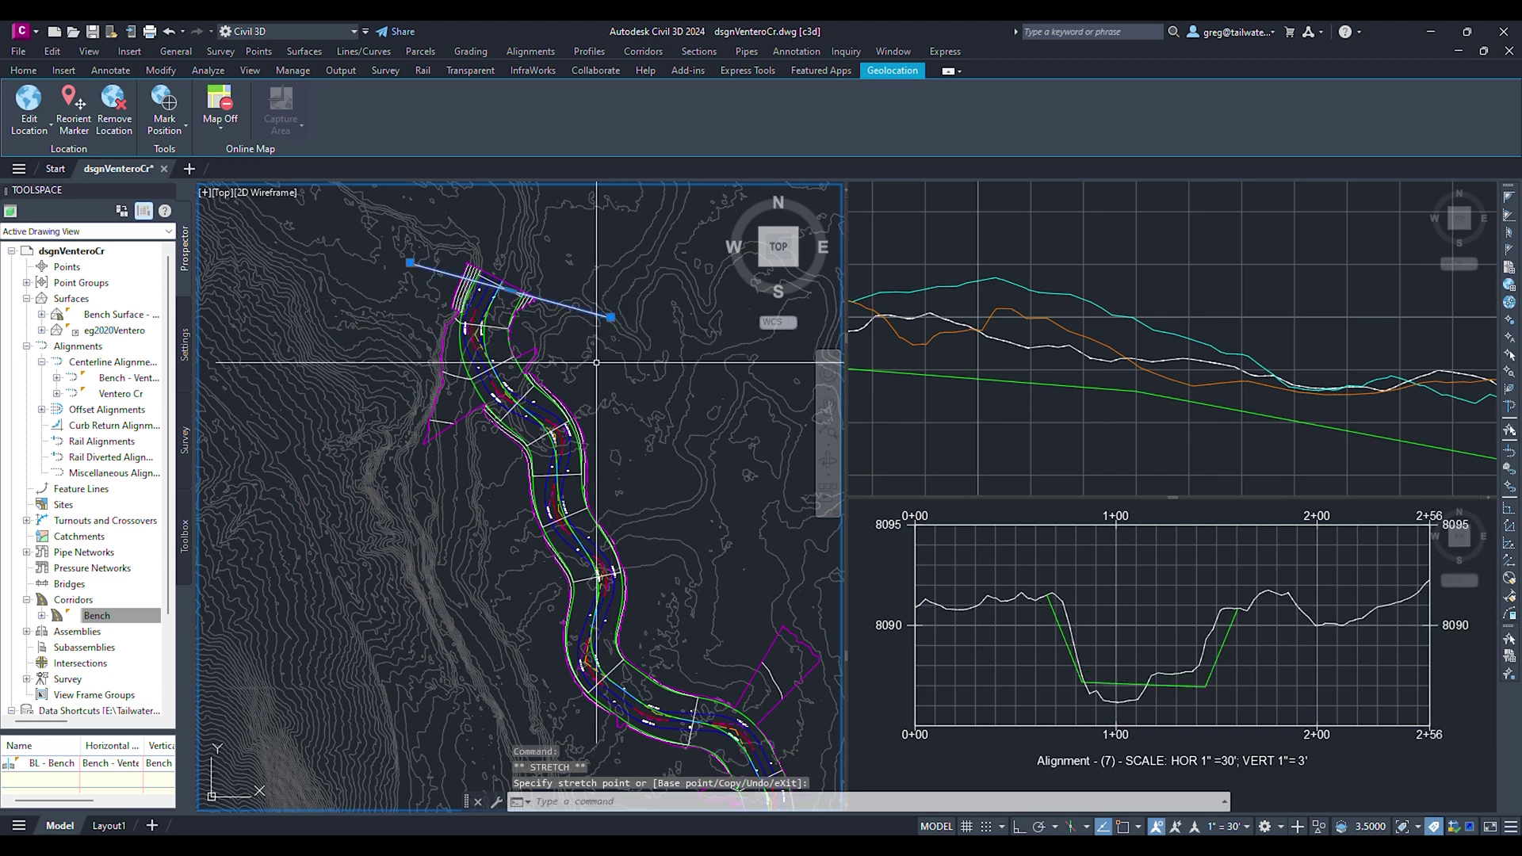
Step: Raise the Bench profile's end point with object snap toggled, and rebuild the Bench corridor
middle_click_drag(596, 370, 703, 382)
left_click(1267, 466)
middle_click_drag(1267, 466, 1133, 435)
scroll(1244, 456, "down", 2)
scroll(1130, 444, "up", 2)
left_click(1156, 437)
left_click(1186, 440)
key("F3")
left_click(1187, 401)
right_click(118, 617)
left_click(178, 416)
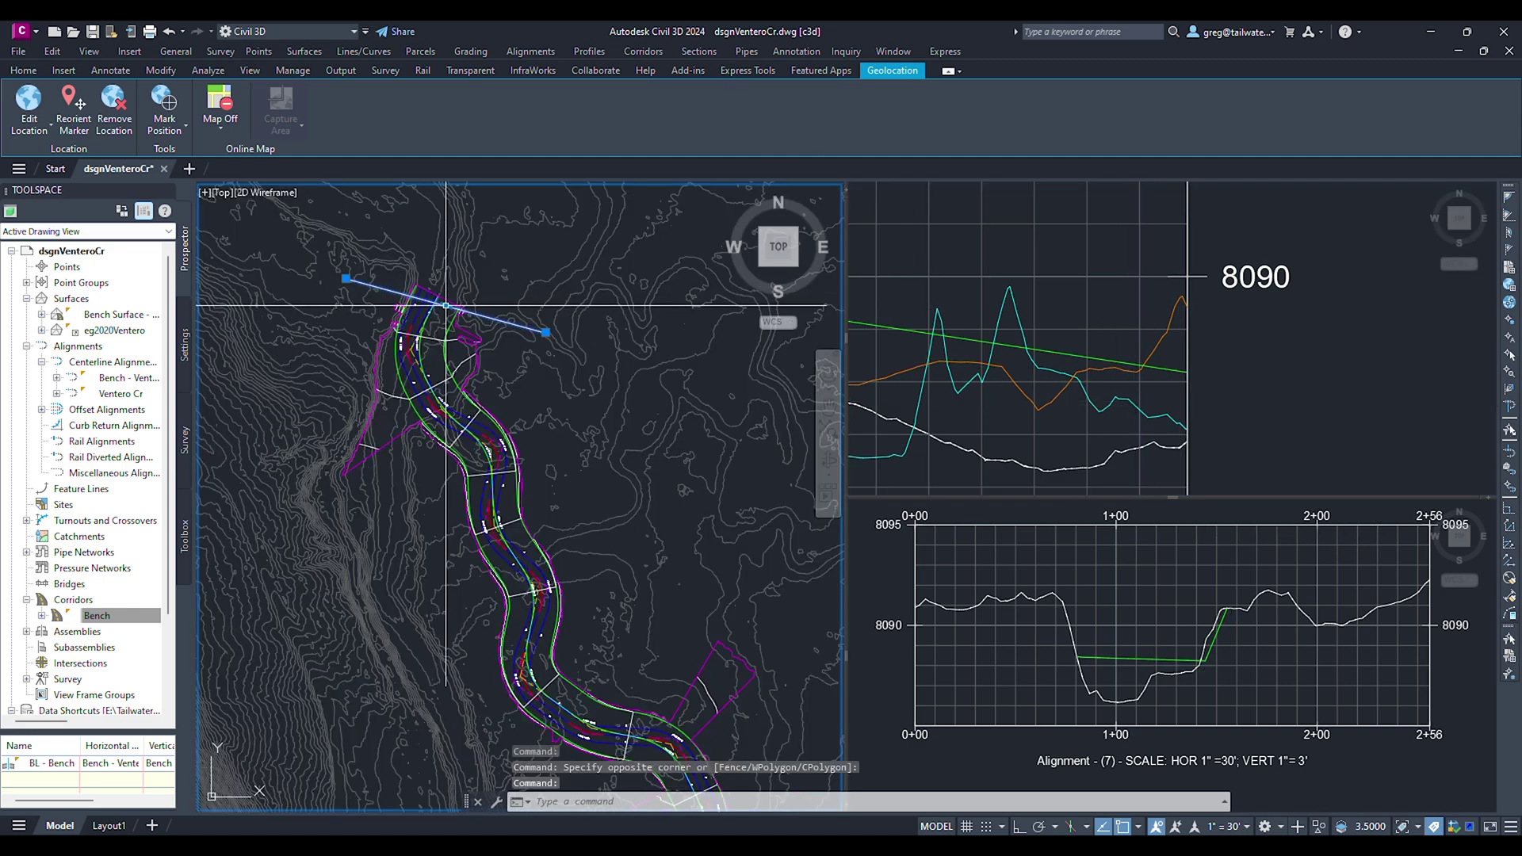
Step: Move the section polyline back south of the northern end and angle it across the corridor
left_click(446, 305)
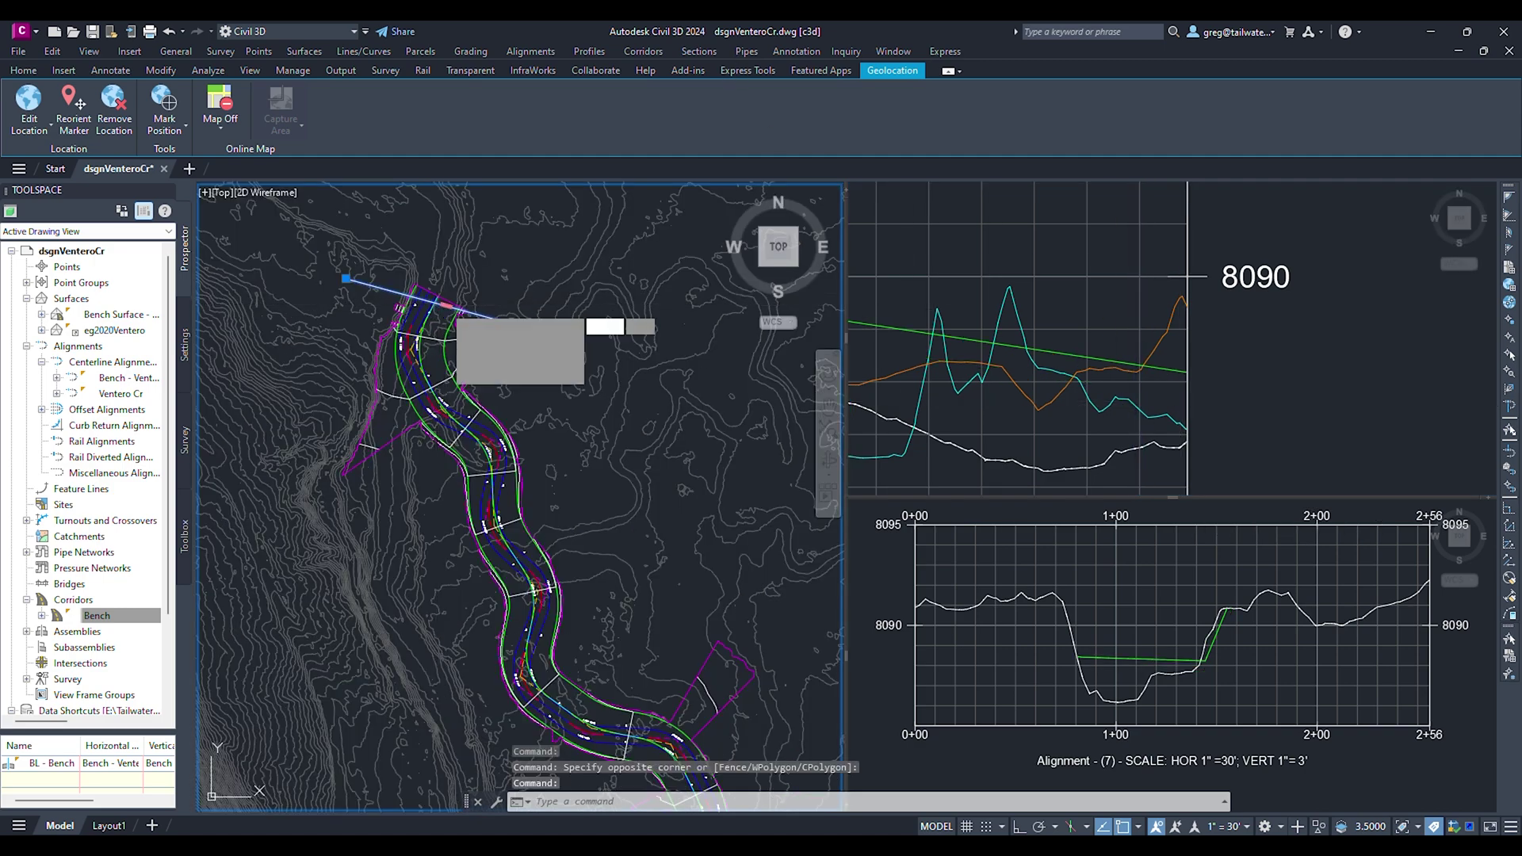
left_click(446, 305)
left_click(518, 489)
left_click(617, 516)
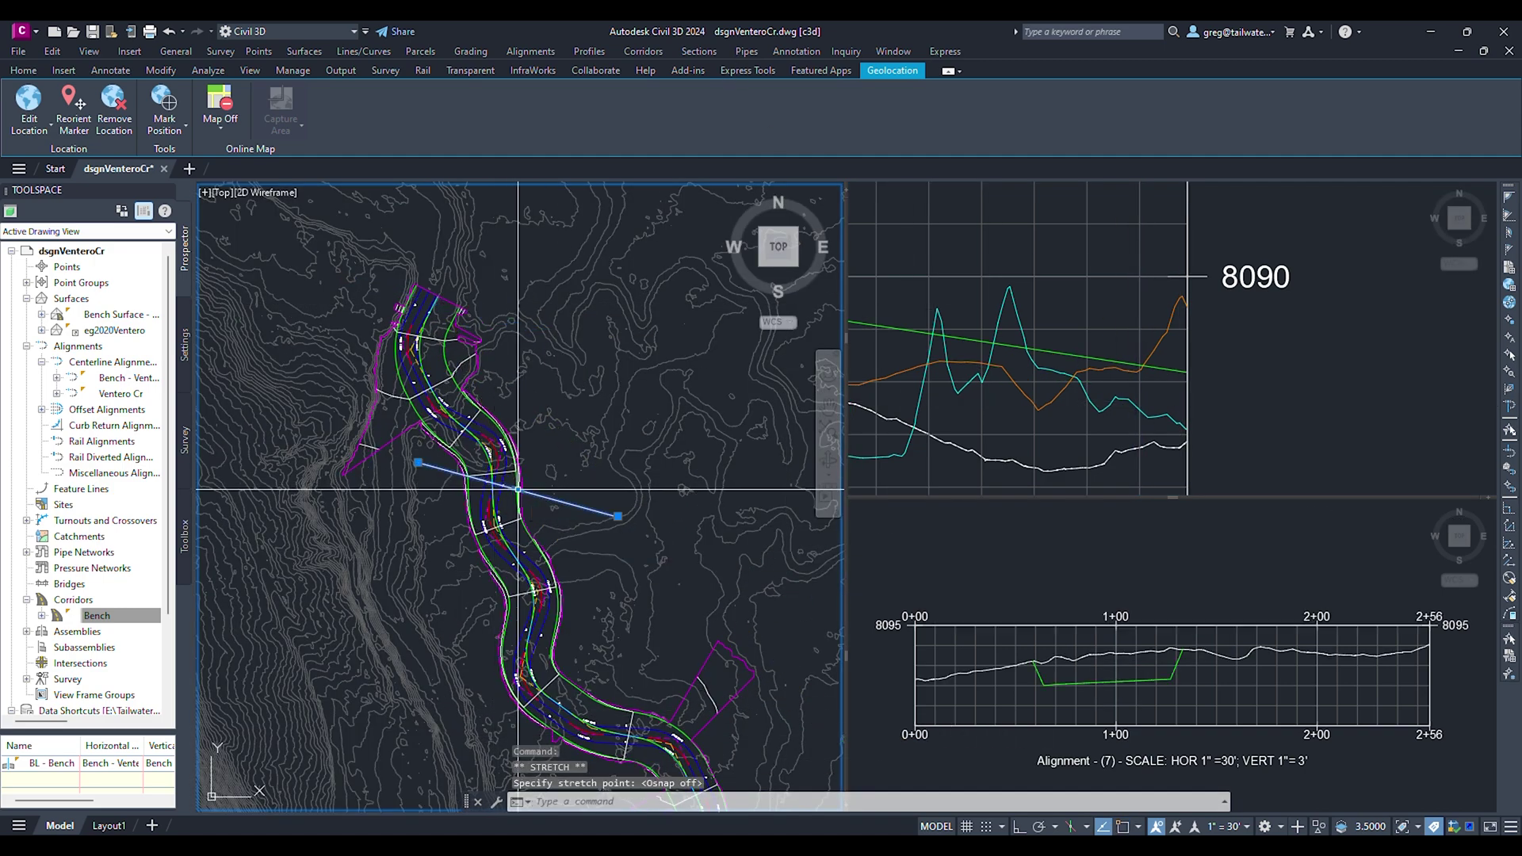
left_click(563, 360)
Step: Insert a new PVI in the Bench profile at about station 15+10, elevation 8091.99, and rebuild the Bench corridor
left_click(856, 371)
middle_click_drag(856, 370, 1180, 429)
middle_click_drag(880, 337, 1334, 479)
left_click(1081, 441)
left_click(1132, 516)
key("Escape")
left_click(1022, 430)
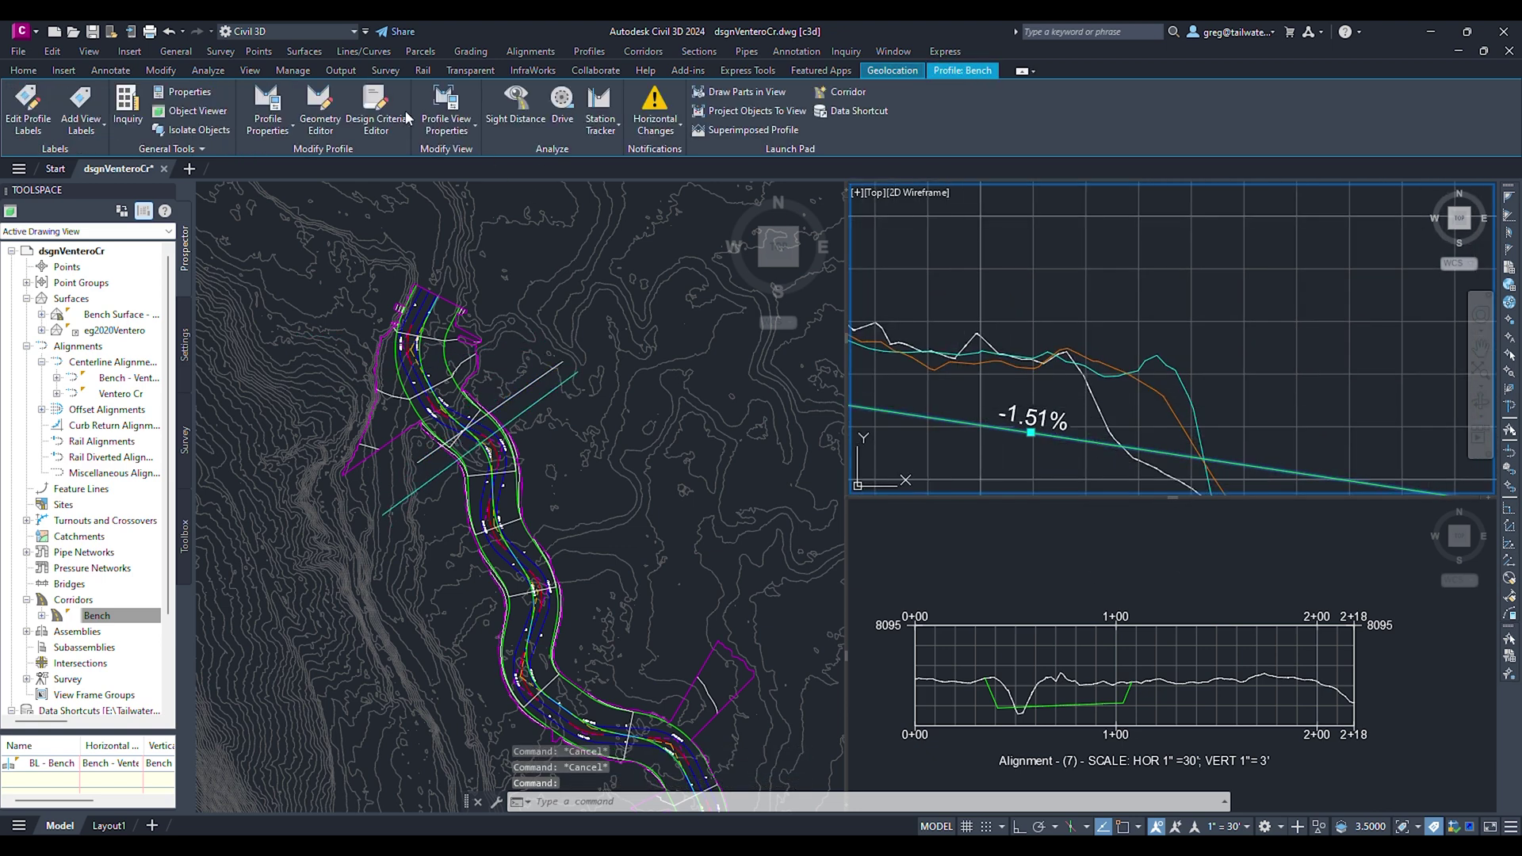
left_click(320, 111)
left_click(406, 338)
left_click(1034, 379)
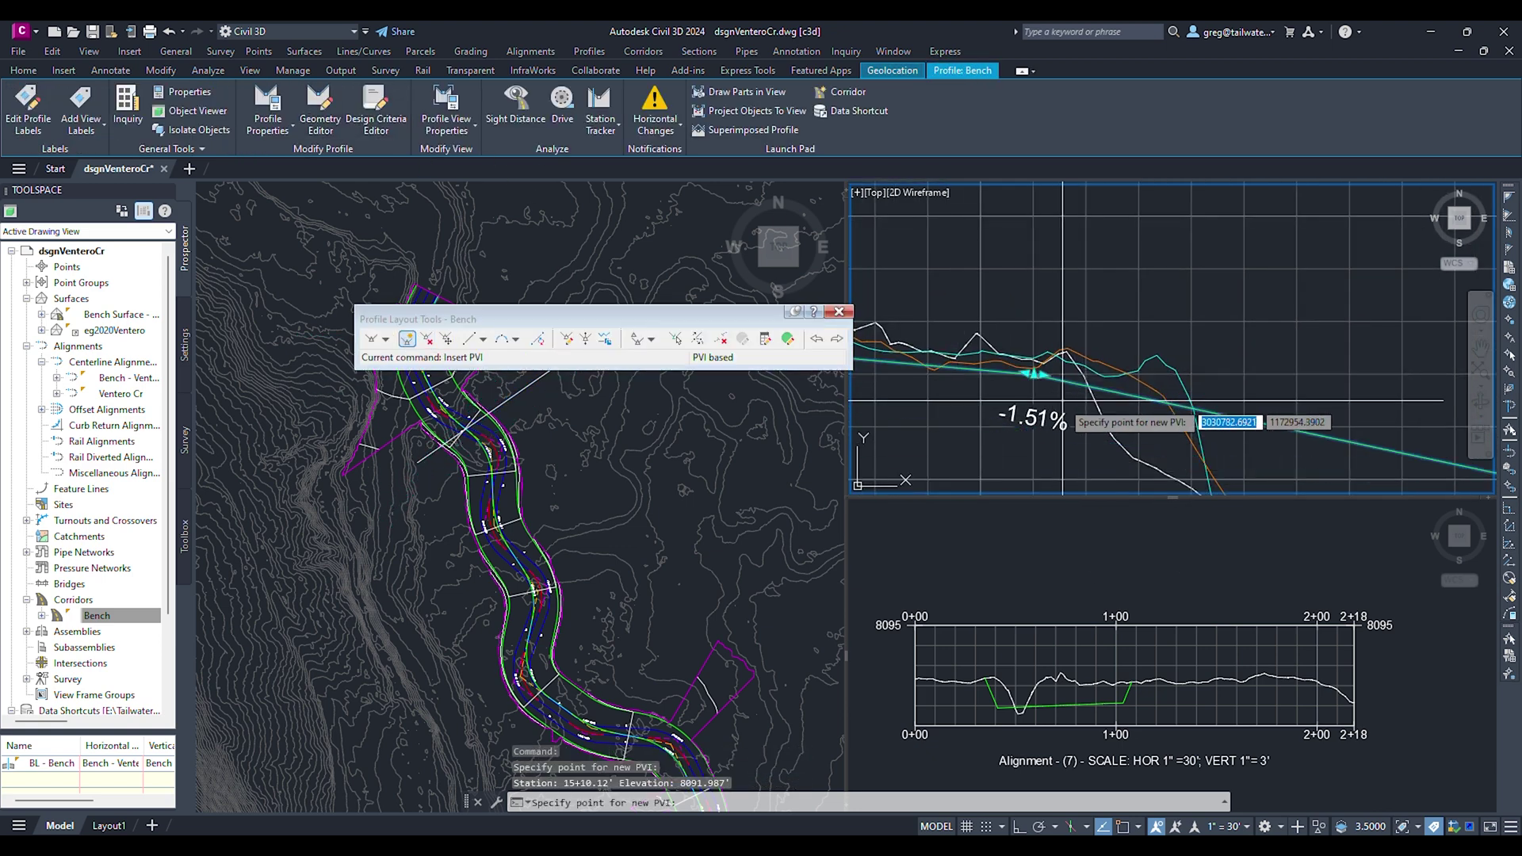
right_click(119, 615)
left_click(214, 452)
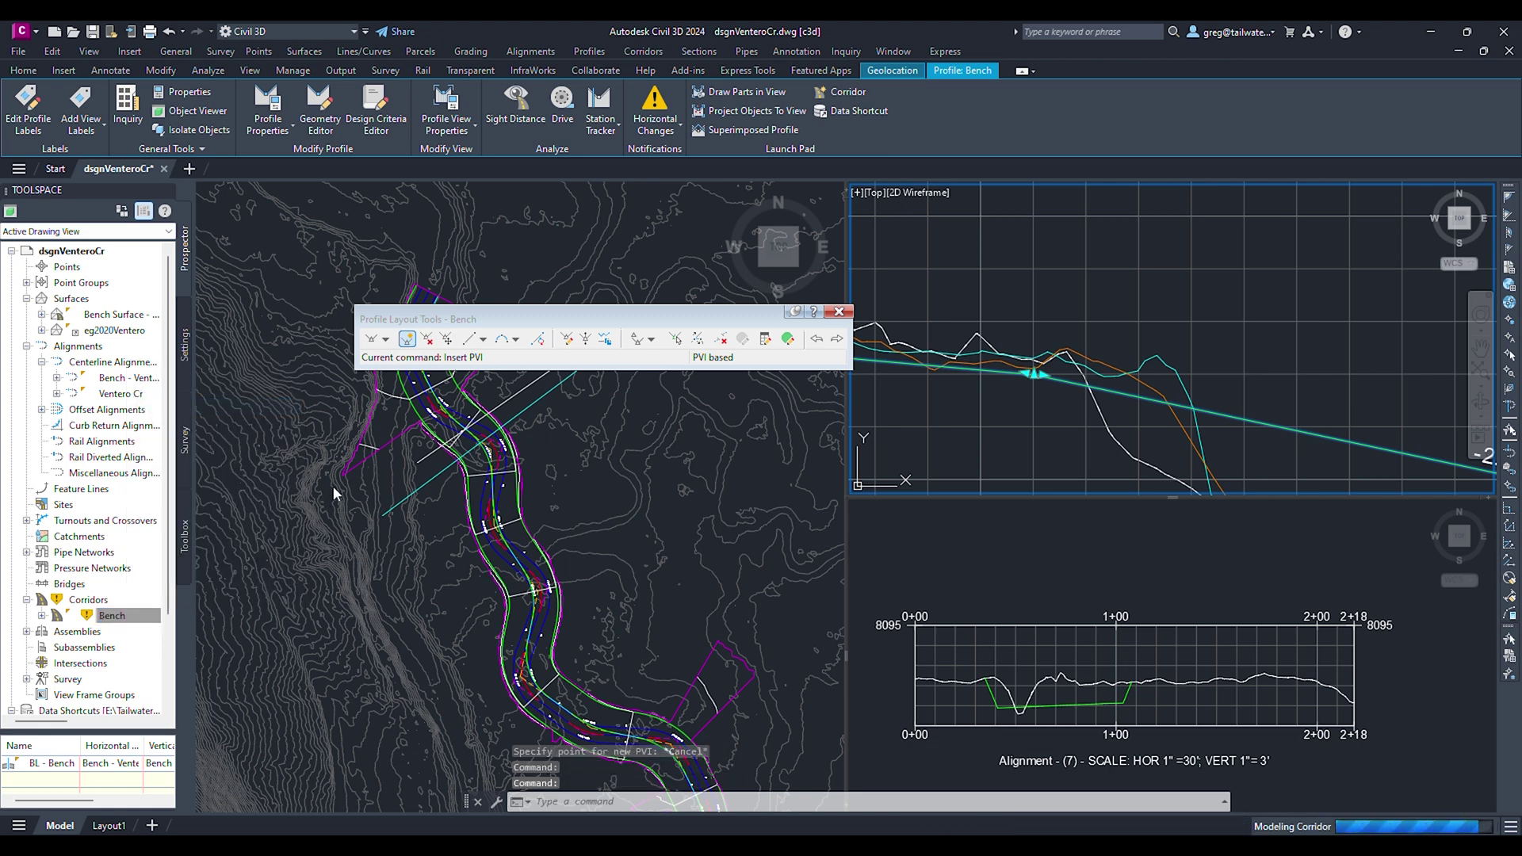
Step: Move the section polyline south to cross the corridor's next bends, reposition its west end, and clear the selection
left_click(511, 442)
middle_click_drag(516, 441, 434, 474)
double_click(446, 416)
left_click(474, 402)
left_click(481, 396)
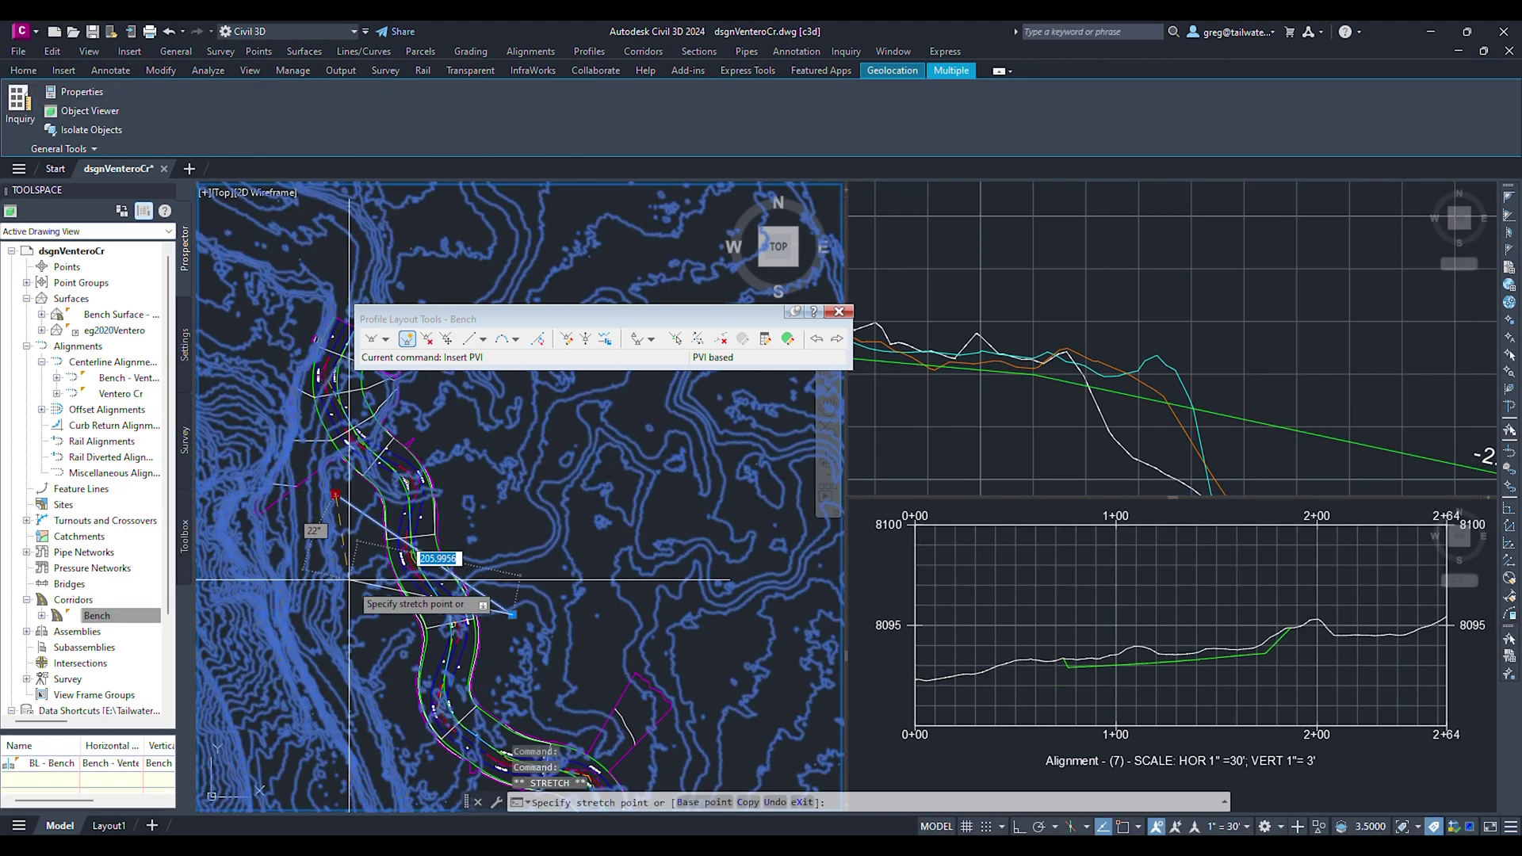
left_click(387, 626)
key("Escape")
Step: Raise the Bench profile PVI near station 13+30 and rebuild the Bench corridor
left_click(943, 420)
middle_click_drag(943, 420, 1406, 416)
middle_click_drag(895, 412, 1419, 420)
scroll(1427, 436, "down", 4)
left_click(1446, 423)
scroll(1463, 428, "up", 7)
left_click(1229, 384)
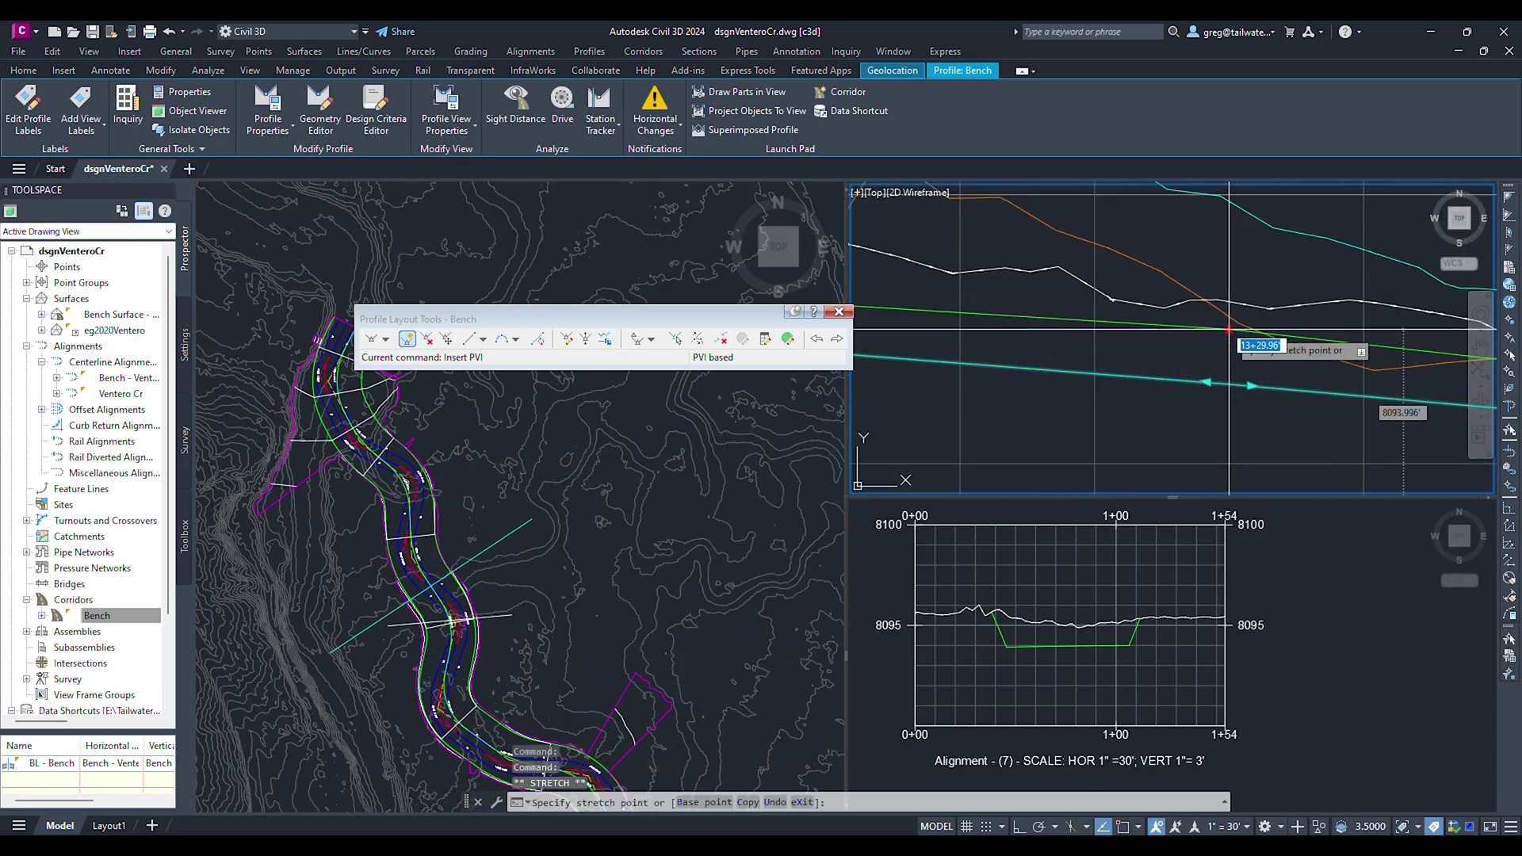
left_click(1227, 329)
right_click(103, 616)
left_click(158, 428)
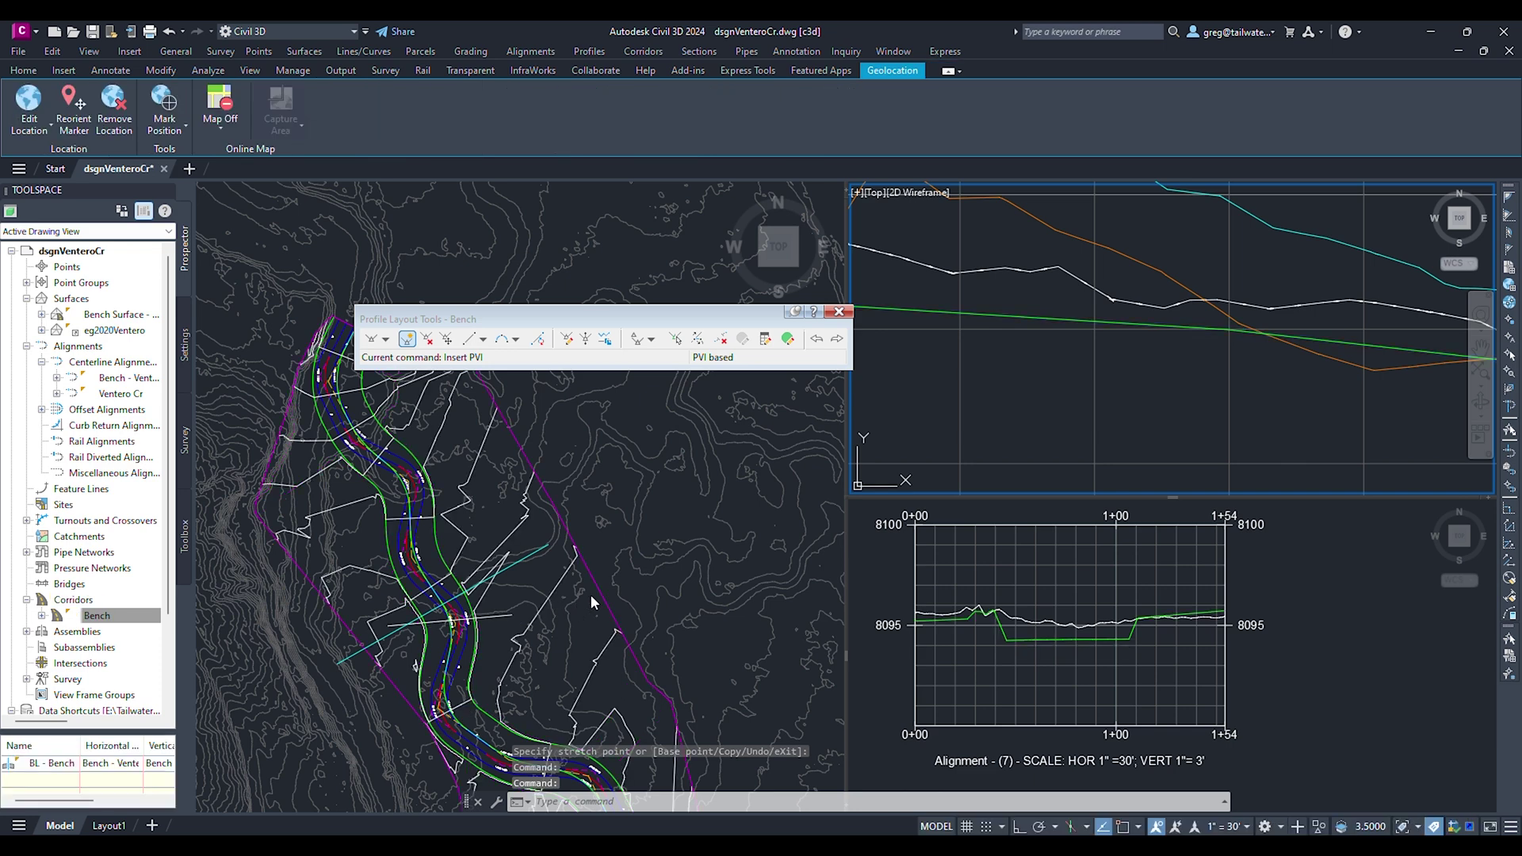
Step: Lower the Bench profile PVI near station 13+30 slightly and rebuild the Bench corridor
left_click(1216, 326)
left_click(1227, 330)
left_click(1227, 354)
right_click(110, 619)
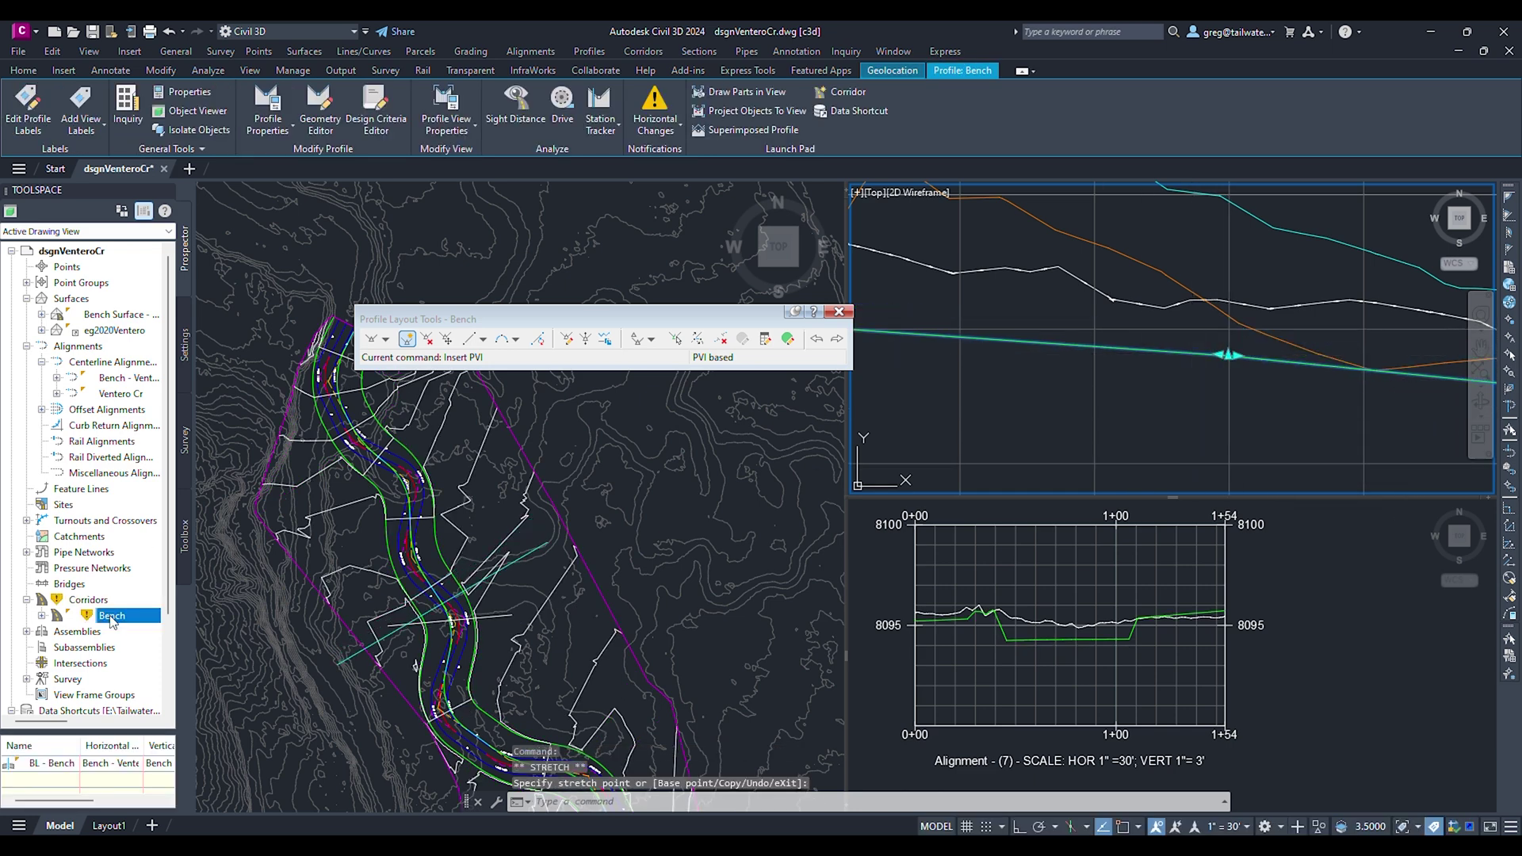
left_click(162, 414)
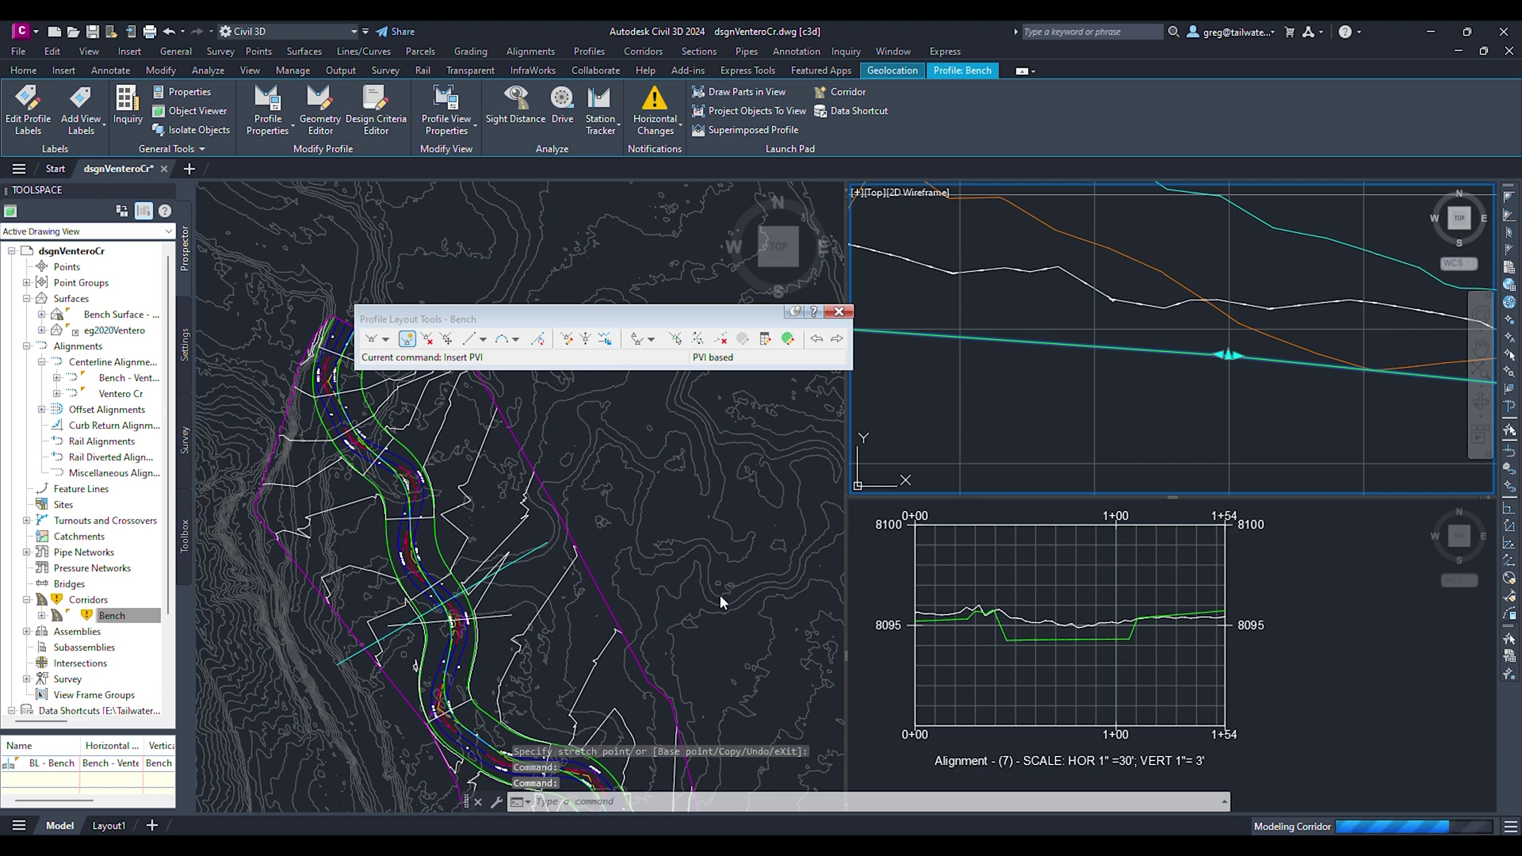
Step: Move the section polyline south along the corridor so it crosses the next bend
left_click(508, 623)
left_click(451, 621)
left_click(454, 699)
Step: Insert a new PVI in the Bench profile at about station 12+20, elevation 8094.97, and rebuild the Bench corridor
left_click(1015, 561)
left_click(1173, 365)
scroll(1173, 364, "down", 5)
middle_click_drag(943, 372, 1099, 389)
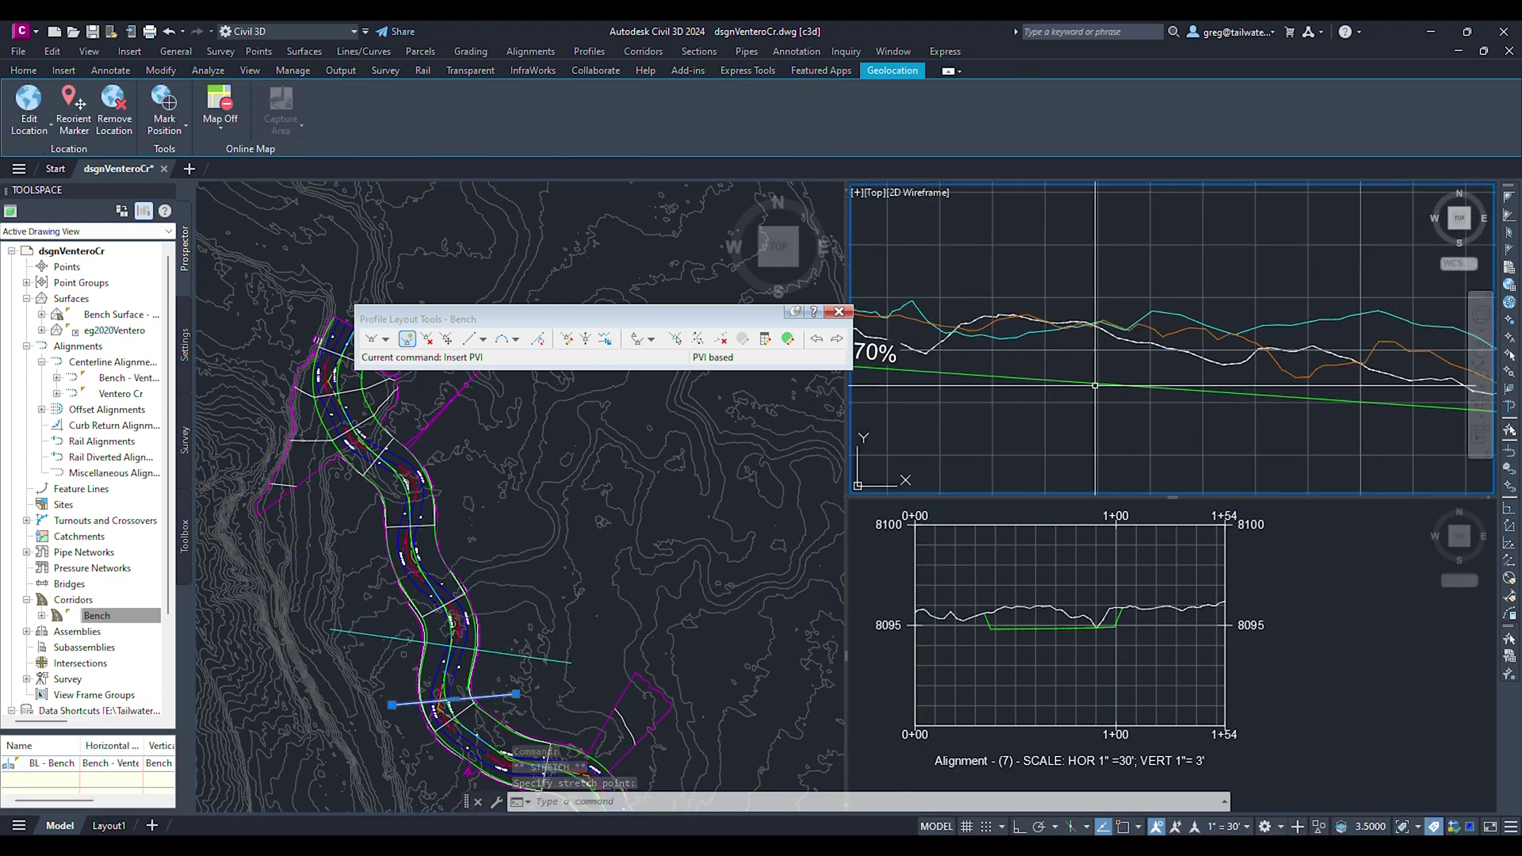
left_click(1099, 386)
scroll(990, 405, "down", 2)
middle_click_drag(937, 418, 1064, 434)
left_click(407, 339)
scroll(1118, 419, "up", 4)
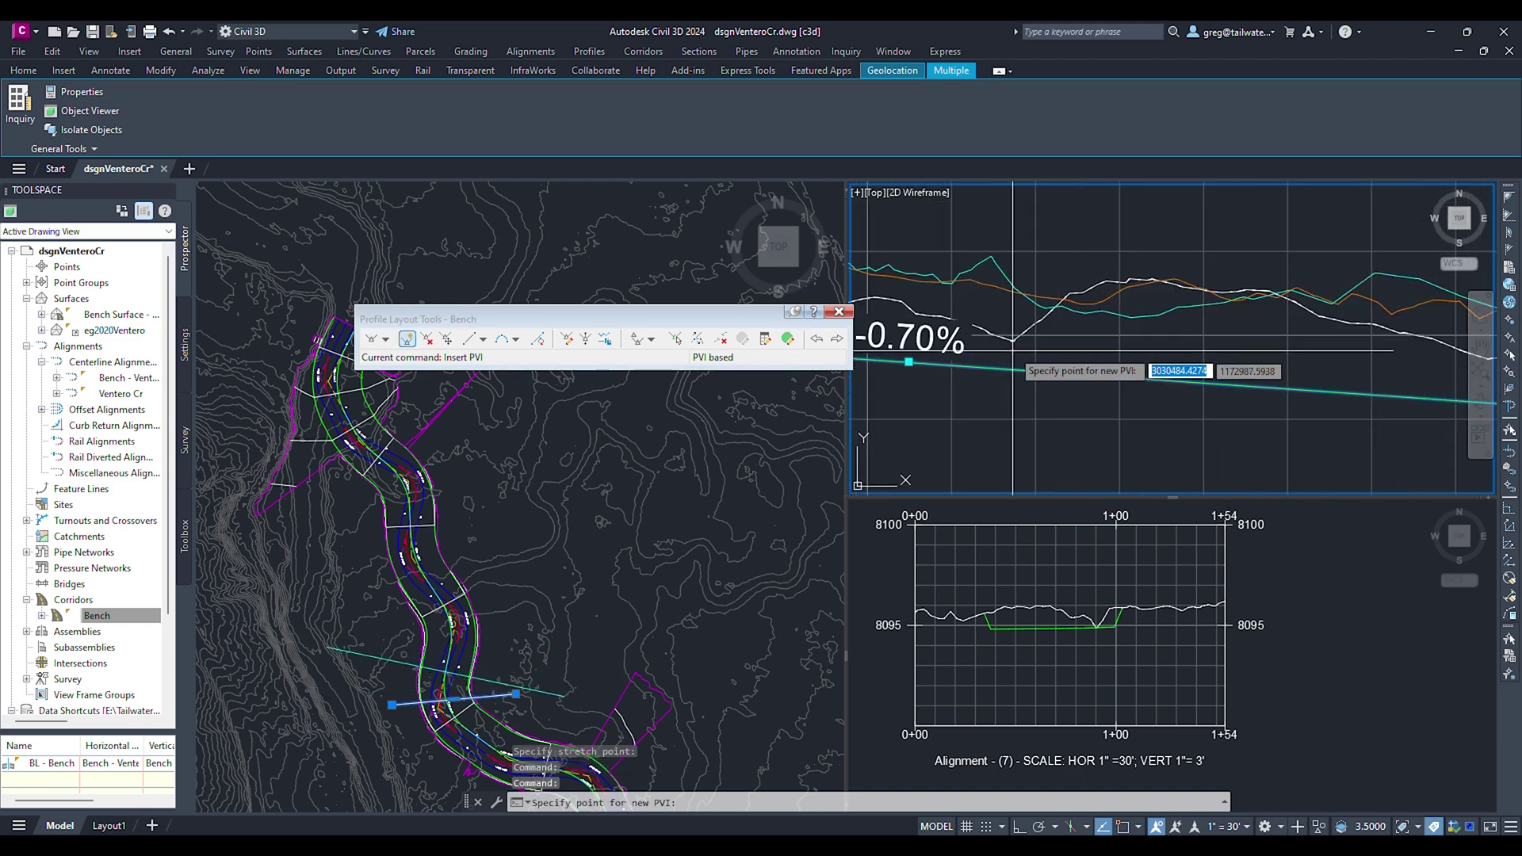
left_click(1035, 337)
key("Escape")
right_click(145, 617)
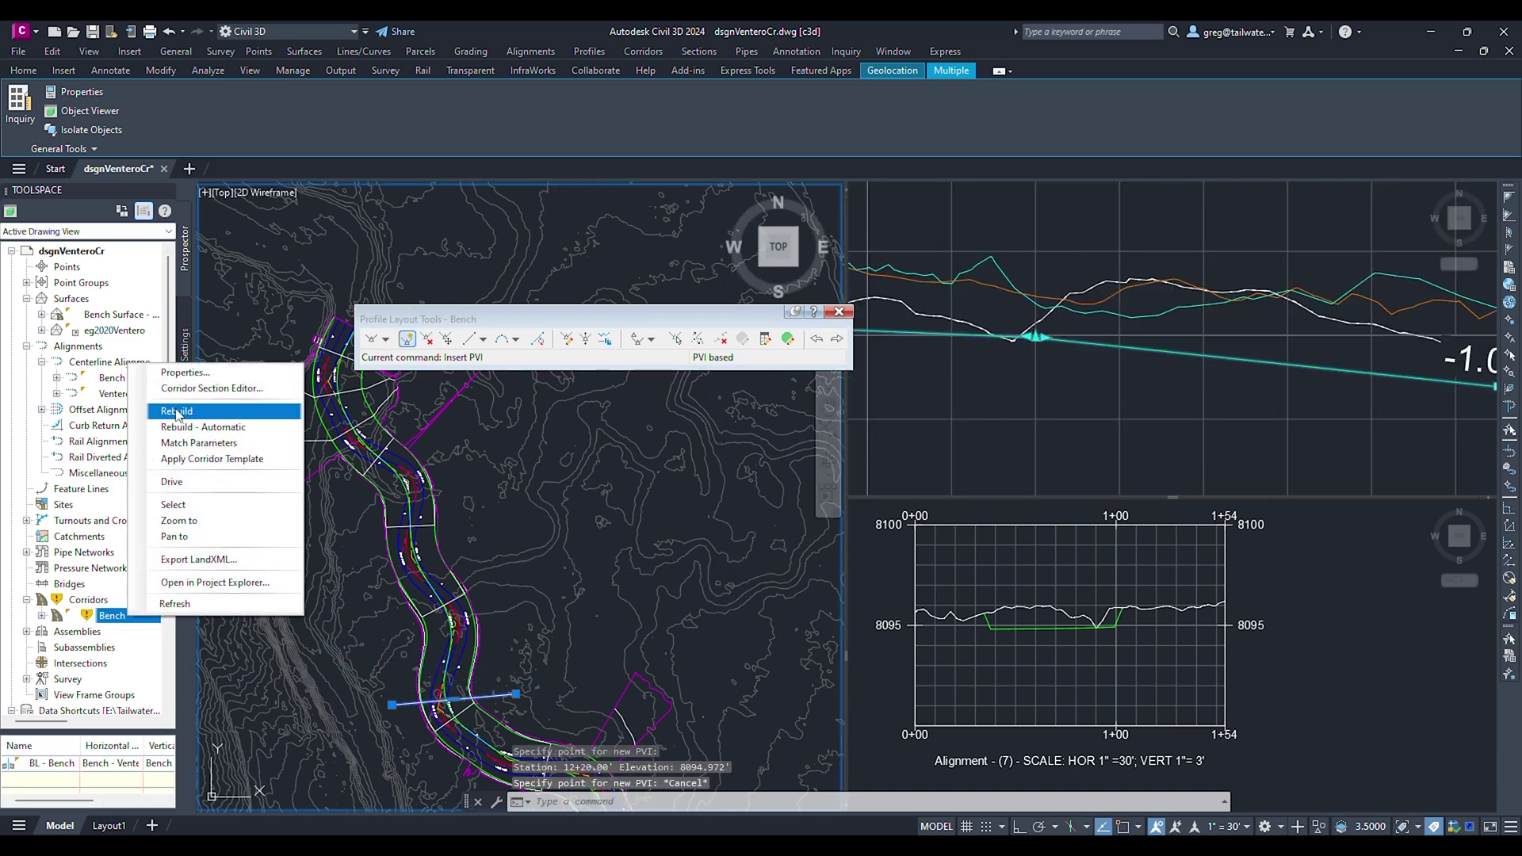
left_click(180, 411)
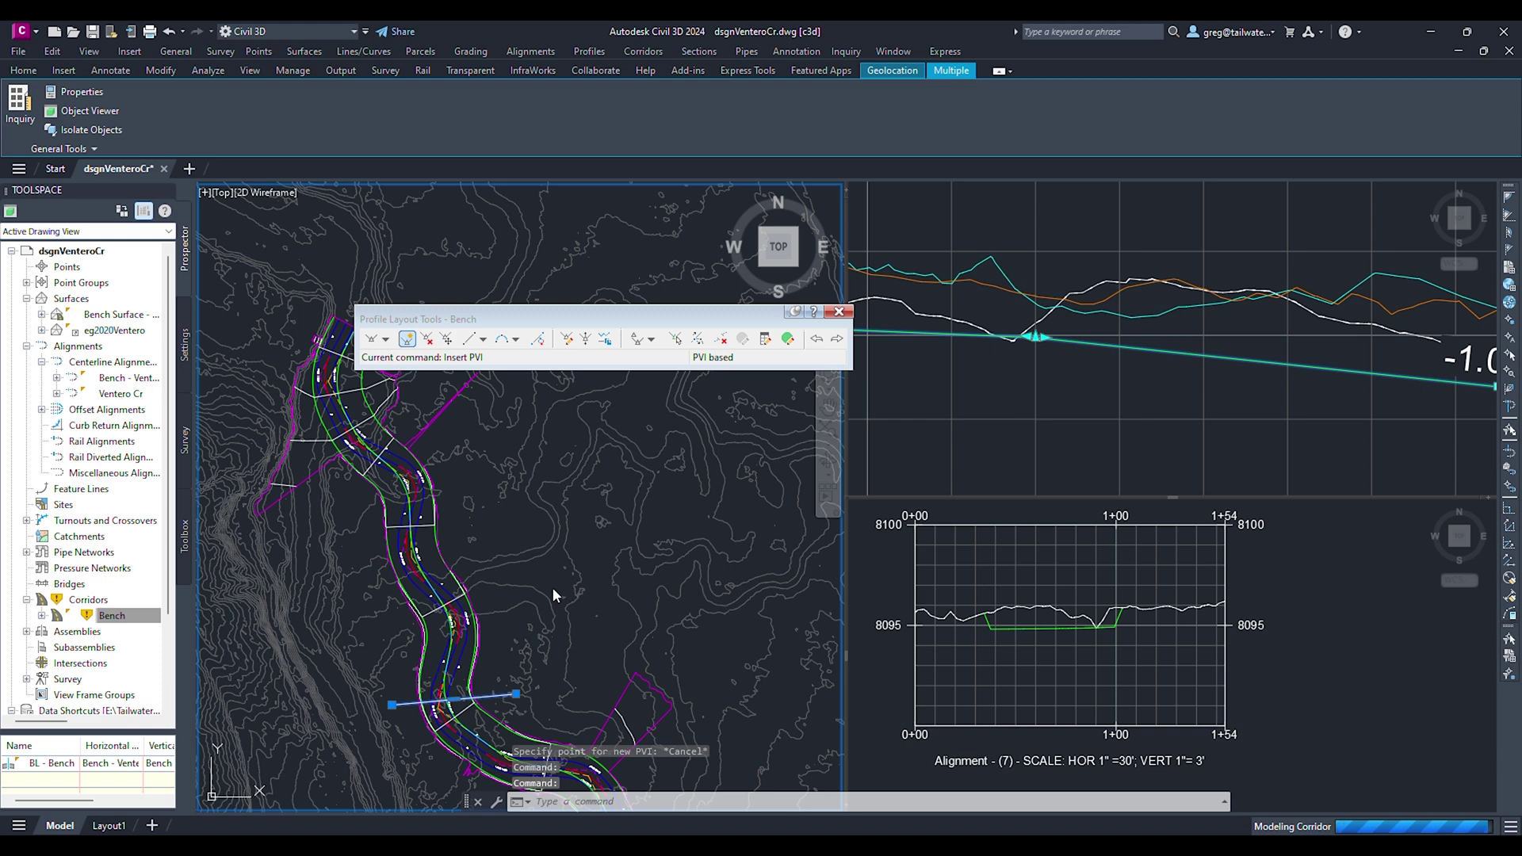
Step: Move the section polyline several bends south along the corridor and shift its east end north to angle it across the channel
scroll(483, 574, "up", 3)
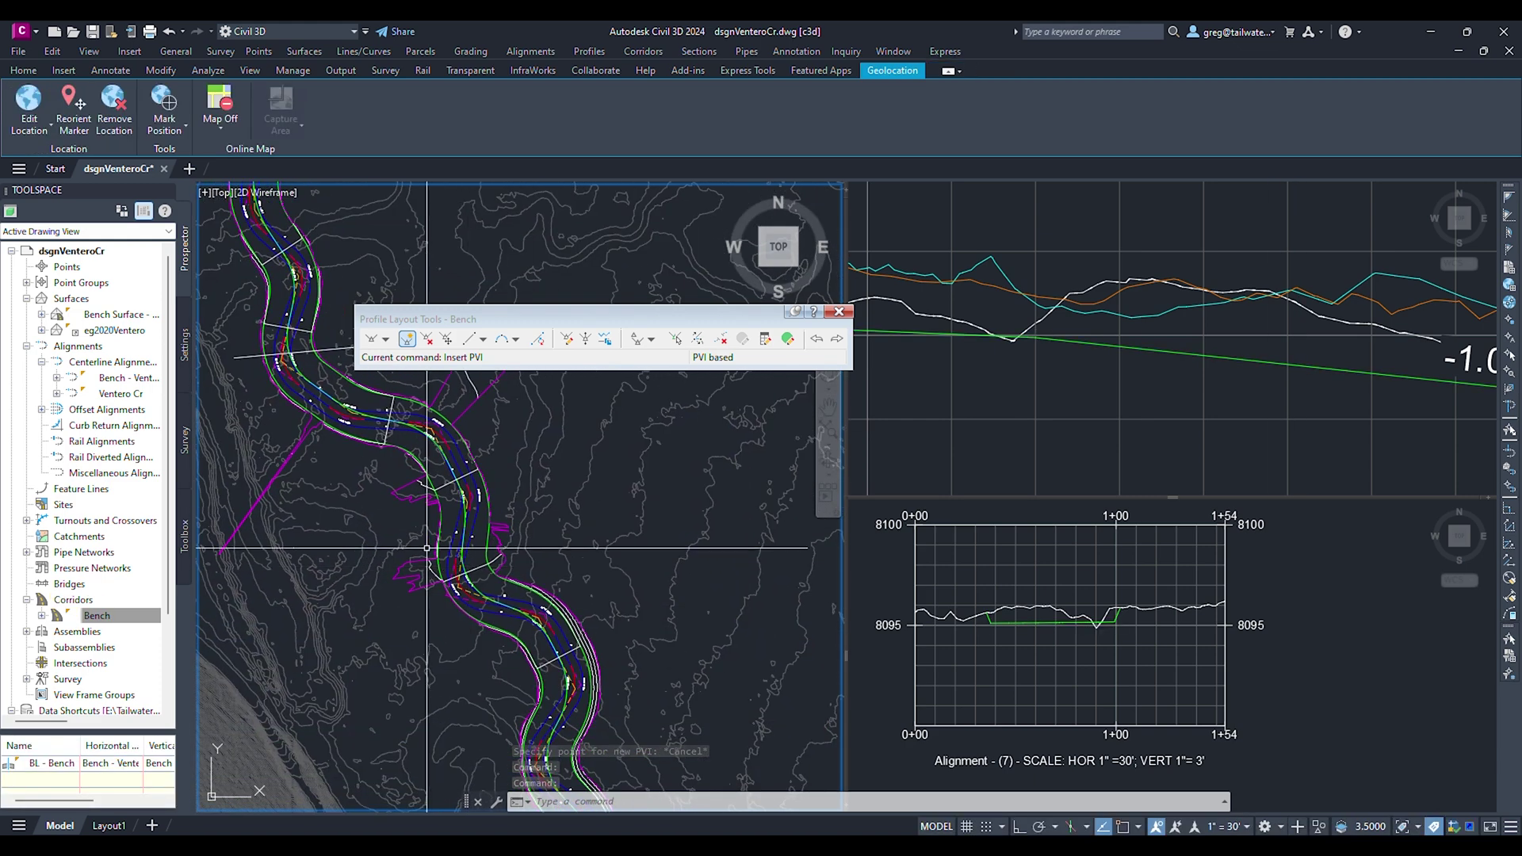
left_click(285, 354)
left_click(558, 664)
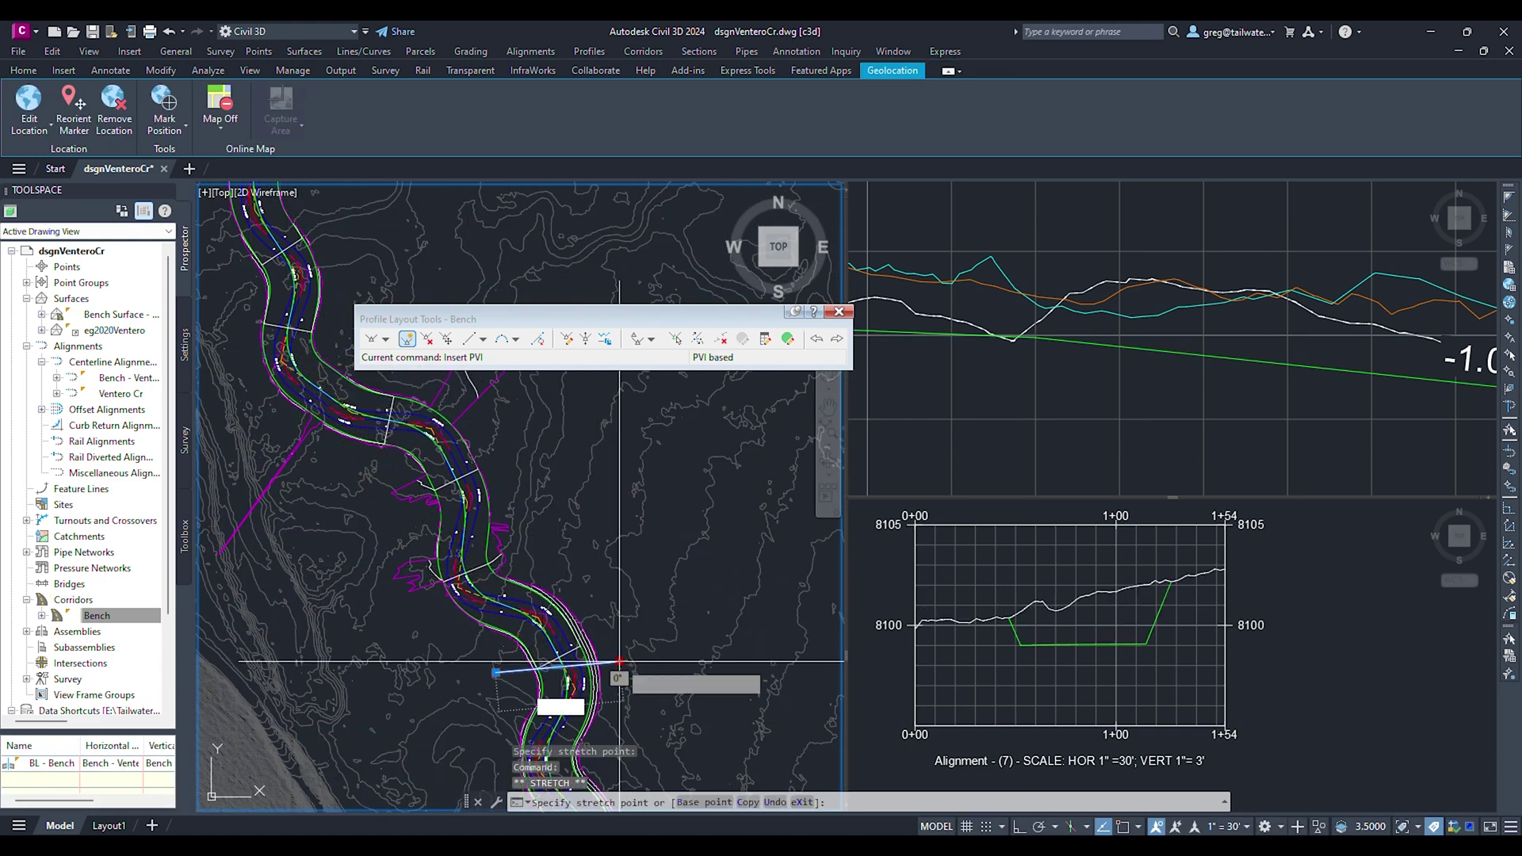
left_click(621, 661)
left_click(629, 624)
Step: Examine the Bench profile against the ground profiles along the lower stations
left_click(1066, 515)
scroll(1076, 502, "down", 2)
left_click(1054, 452)
scroll(1023, 397, "down", 2)
middle_click_drag(925, 417, 1244, 456)
left_click(920, 404)
middle_click_drag(886, 416, 1150, 440)
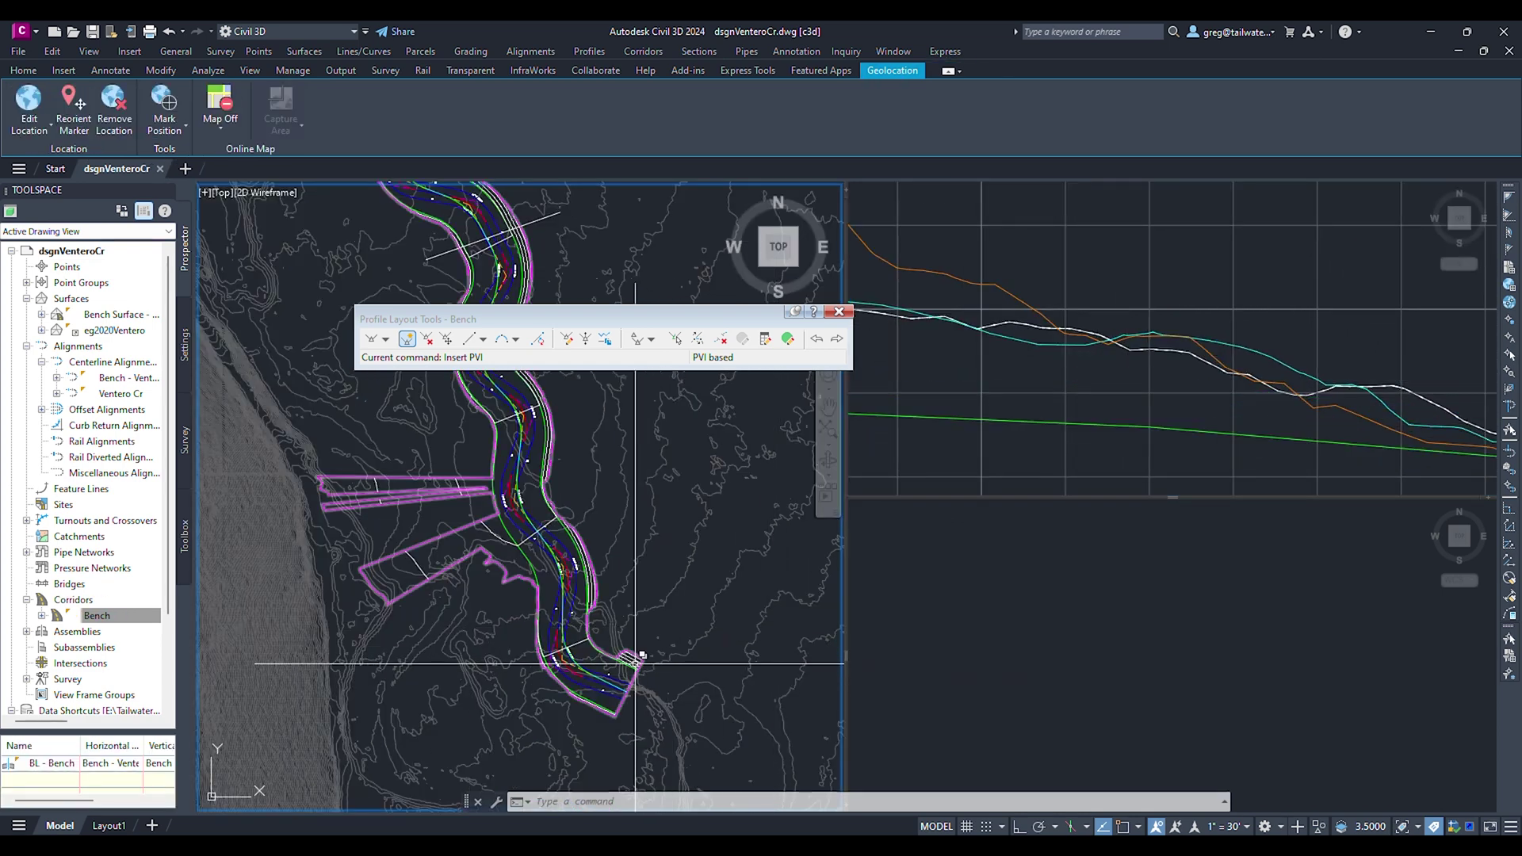
Step: Open the Bench surface in Object Viewer, enlarge the viewer window, and inspect the surface in 3D from a low oblique angle
left_click(632, 660)
right_click(634, 664)
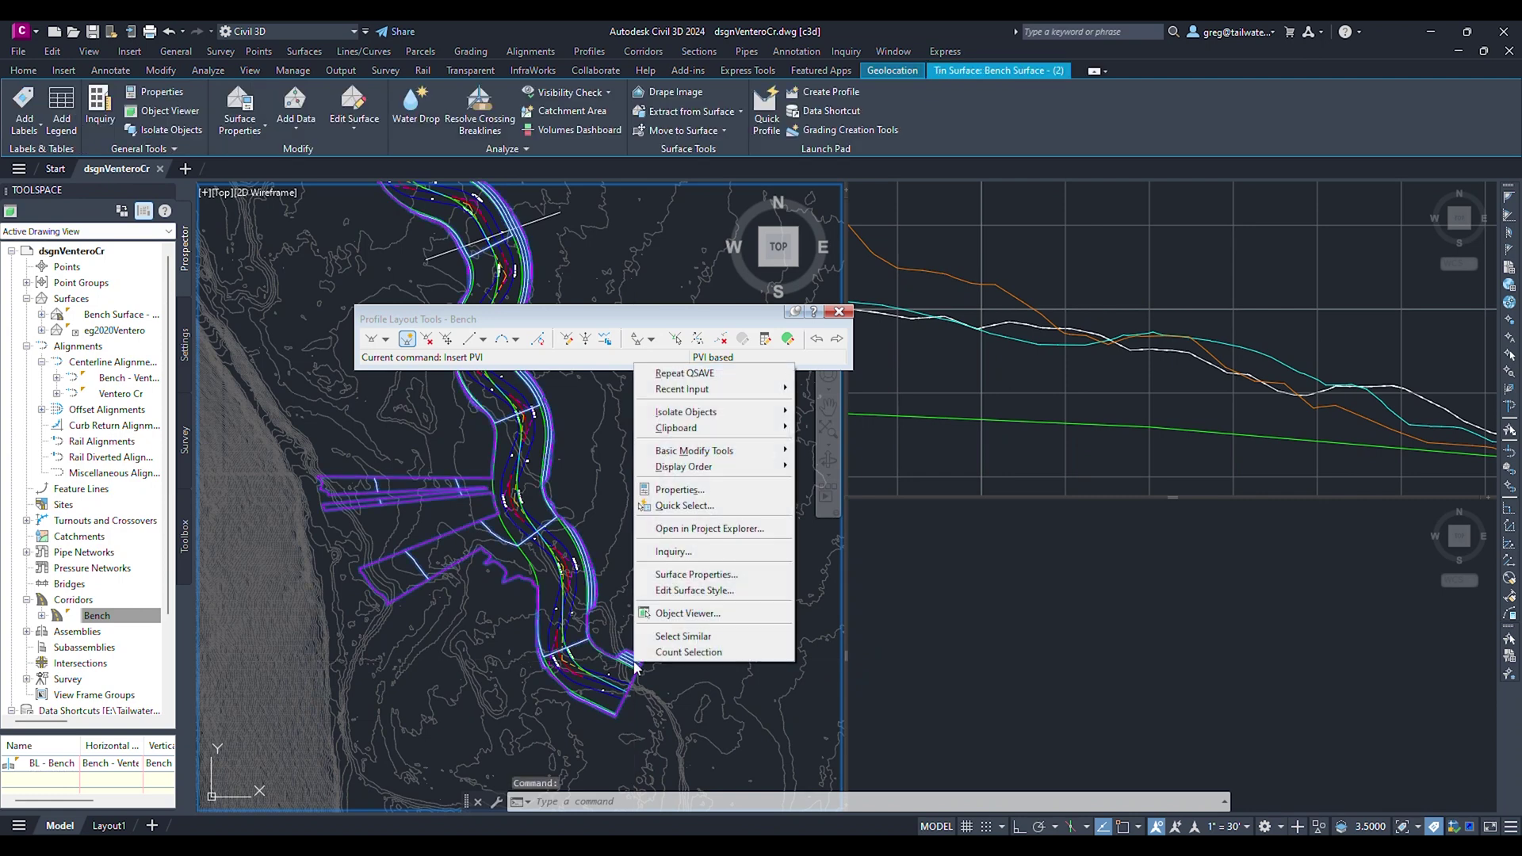
left_click(669, 613)
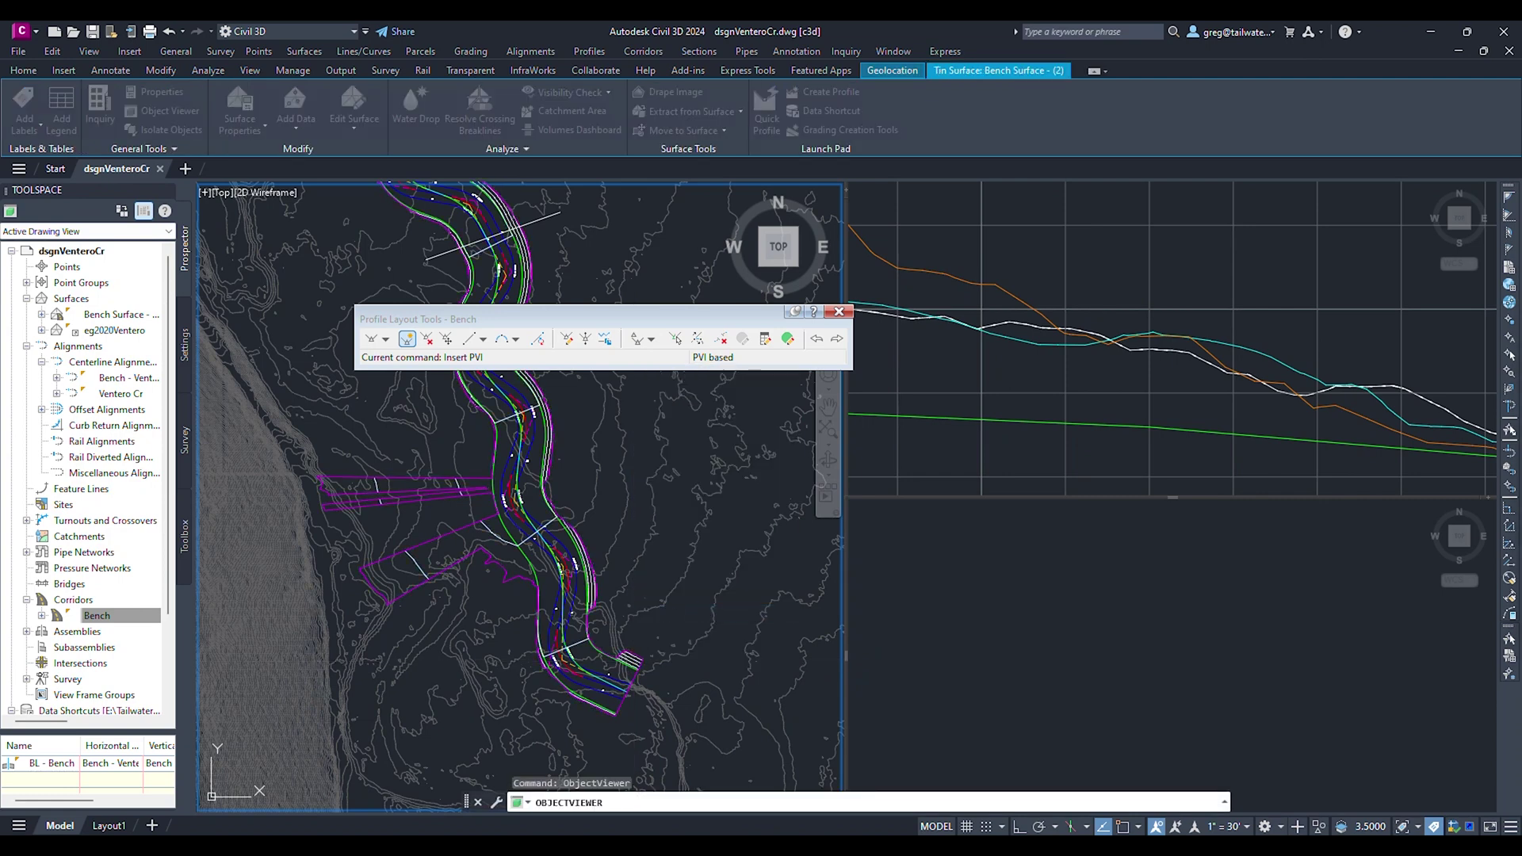
left_click_drag(1419, 230, 428, 21)
left_click_drag(817, 646, 732, 518)
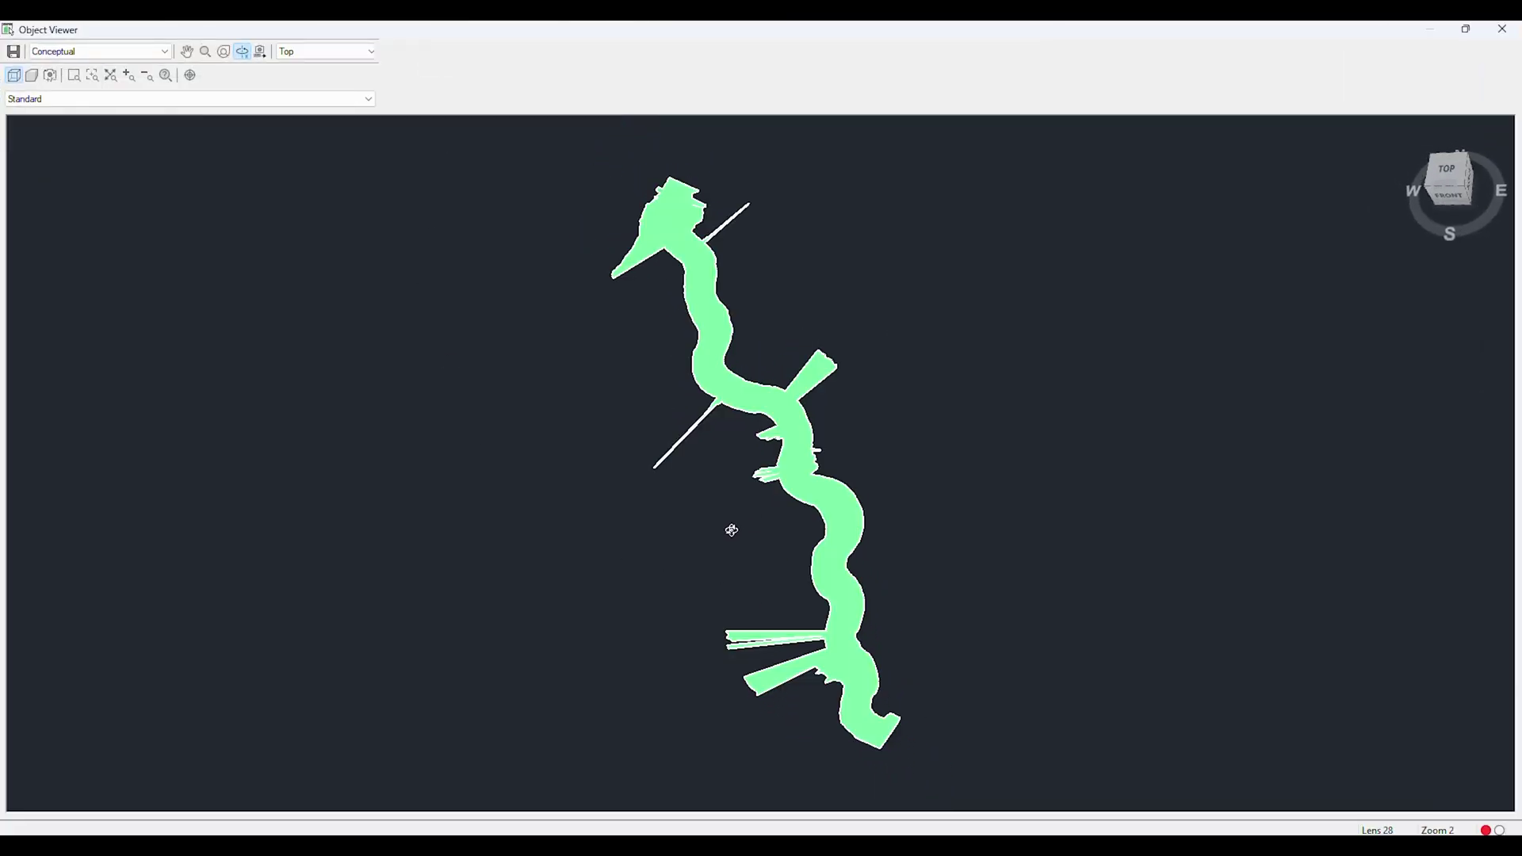
left_click_drag(648, 583, 876, 580)
scroll(880, 594, "up", 5)
left_click_drag(753, 655, 734, 624)
left_click_drag(1026, 640, 978, 665)
left_click_drag(826, 676, 839, 693)
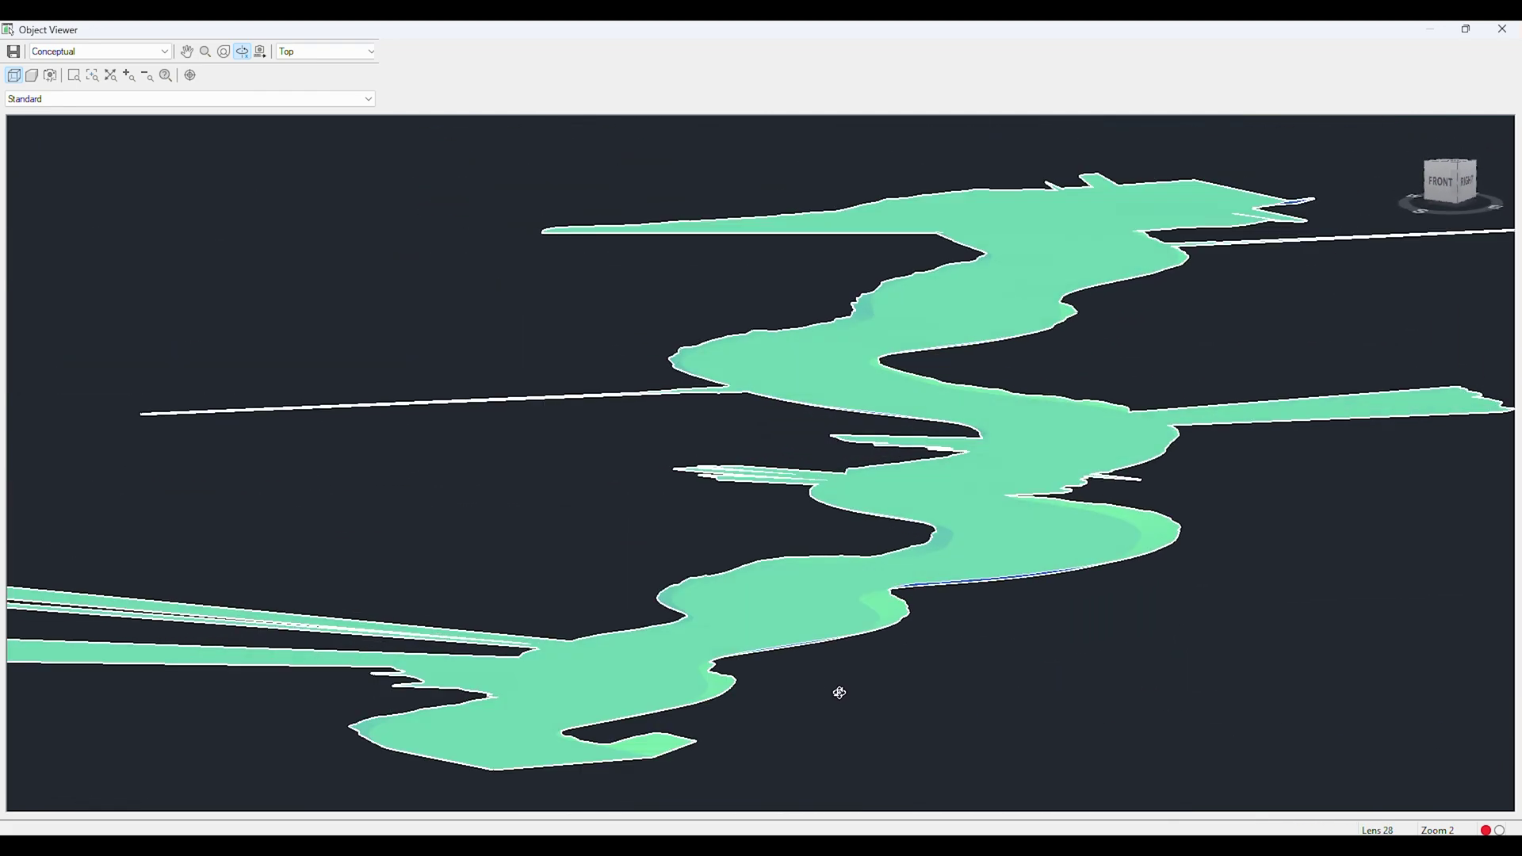